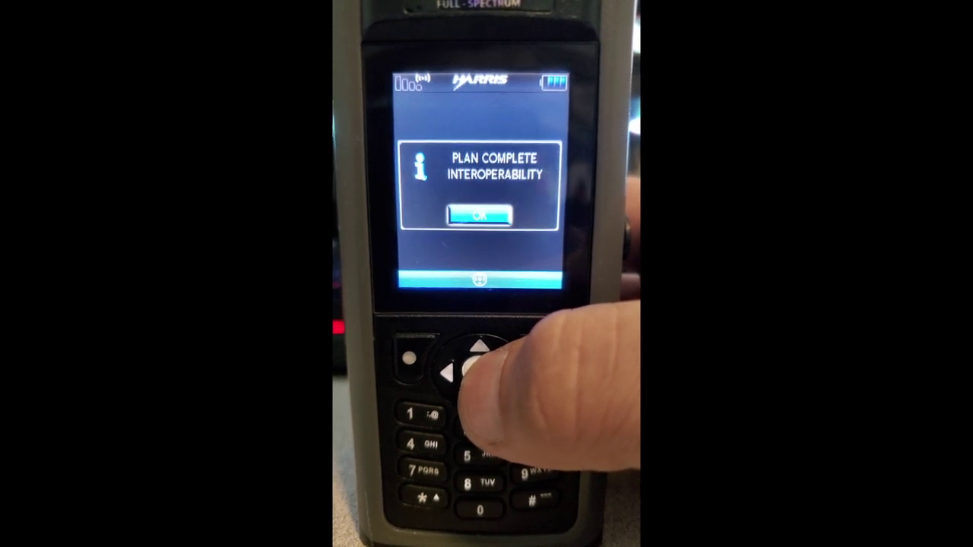
# Dismiss the Interoperability plan notice and browse the current zone list
pyautogui.press('Return')
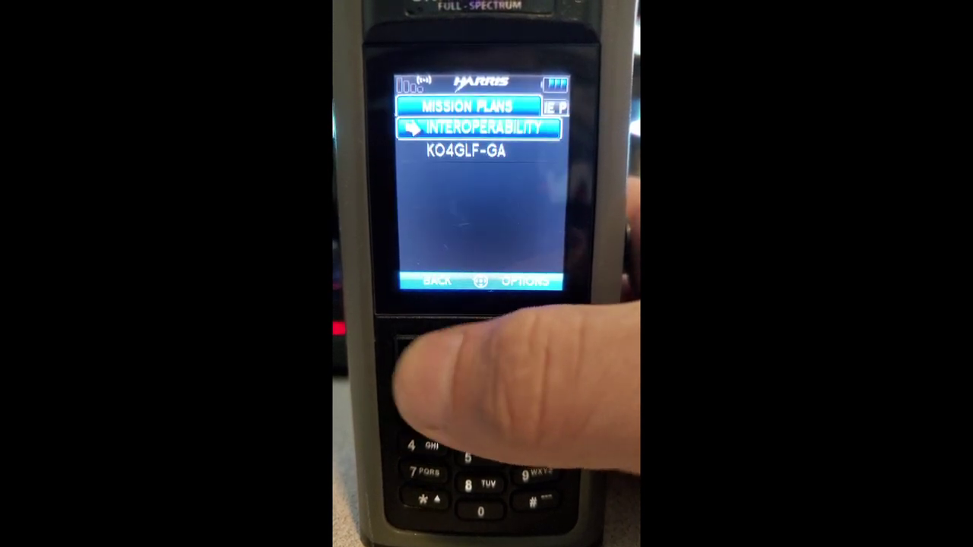
pyautogui.press('Escape')
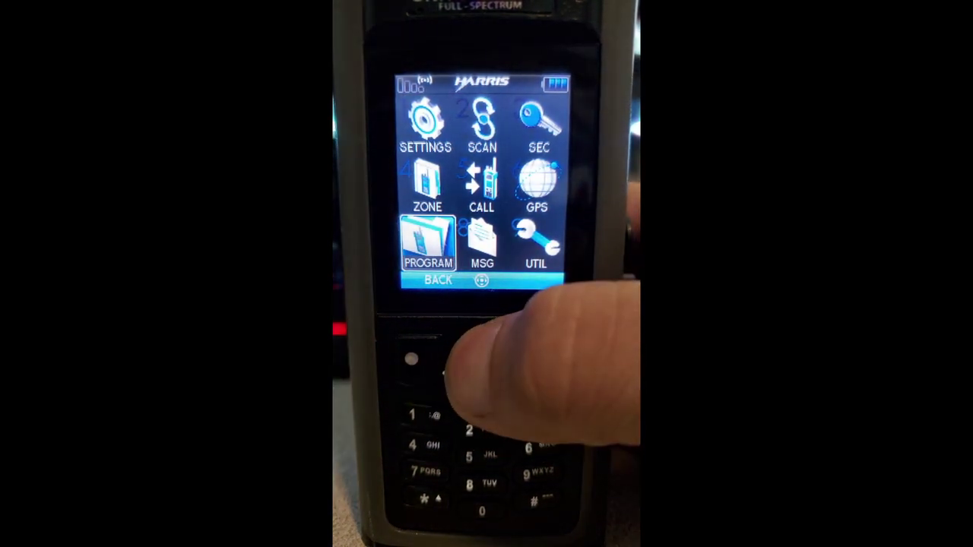
pyautogui.press('Up')
pyautogui.press('Return')
pyautogui.press('Down')
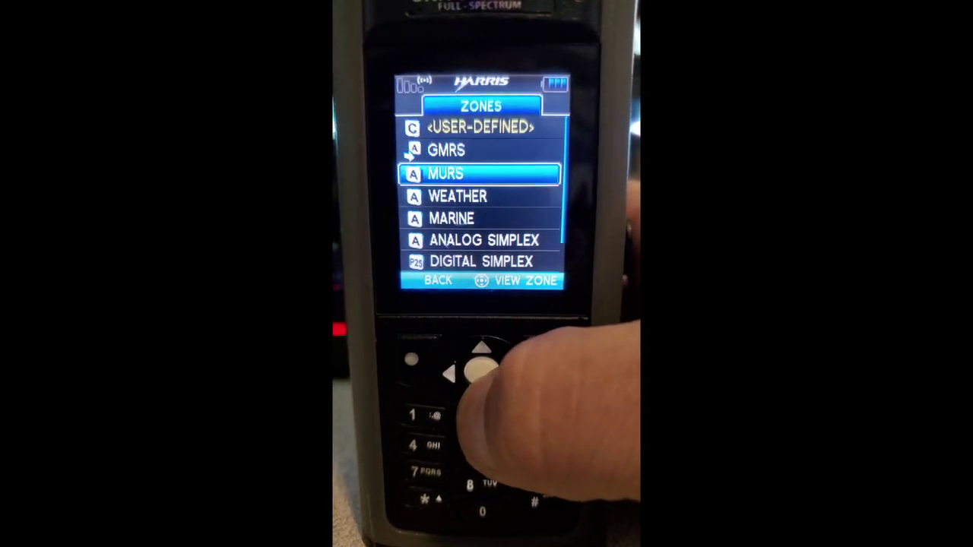
pyautogui.press('Down')
pyautogui.press('Down')
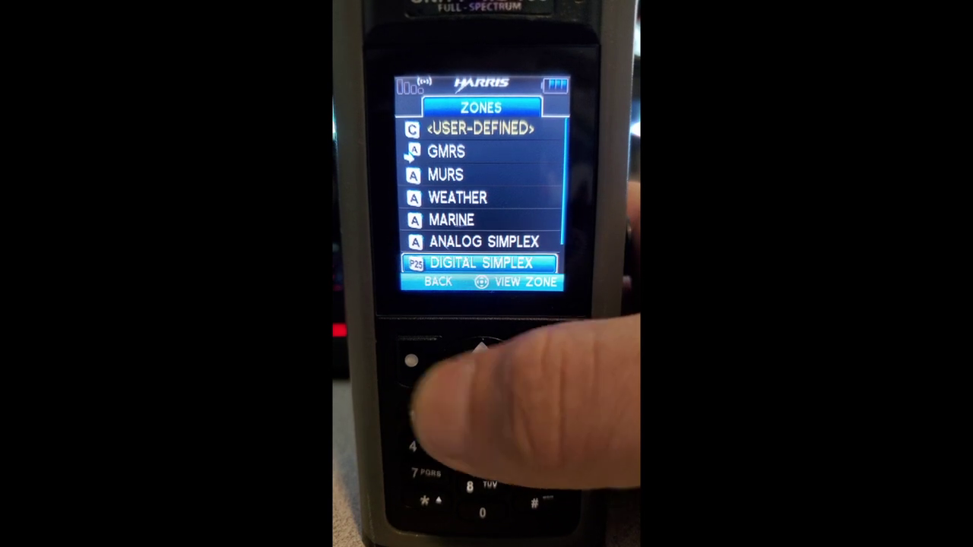
pyautogui.press('Escape')
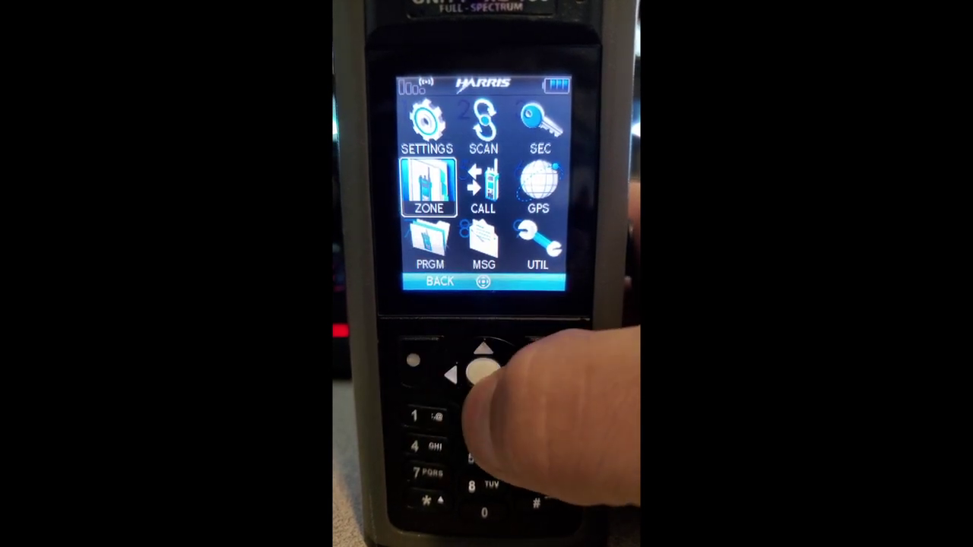
# Activate the call-sign mission plan from PROGRAM > Mission Plans and acknowledge completion
pyautogui.press('Down')
pyautogui.press('Return')
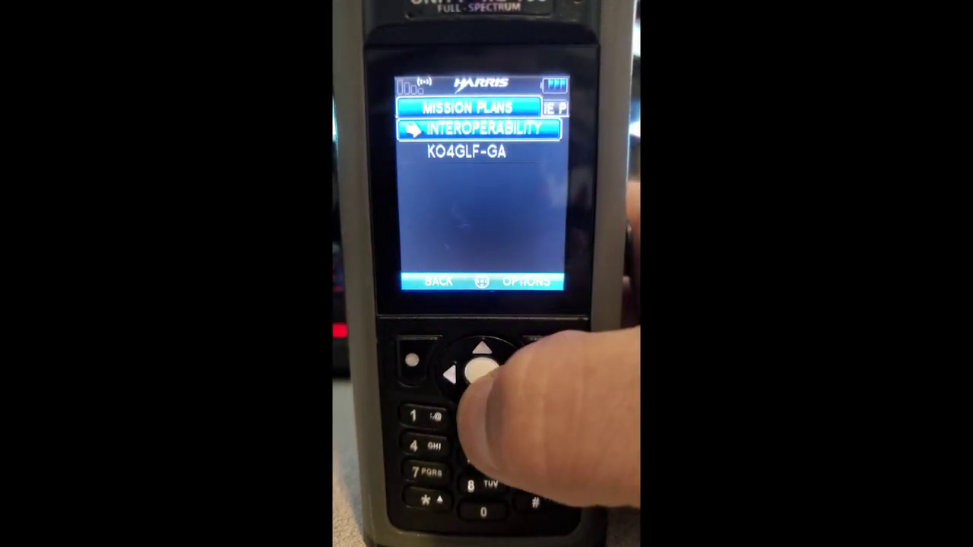
pyautogui.press('Down')
pyautogui.press('Return')
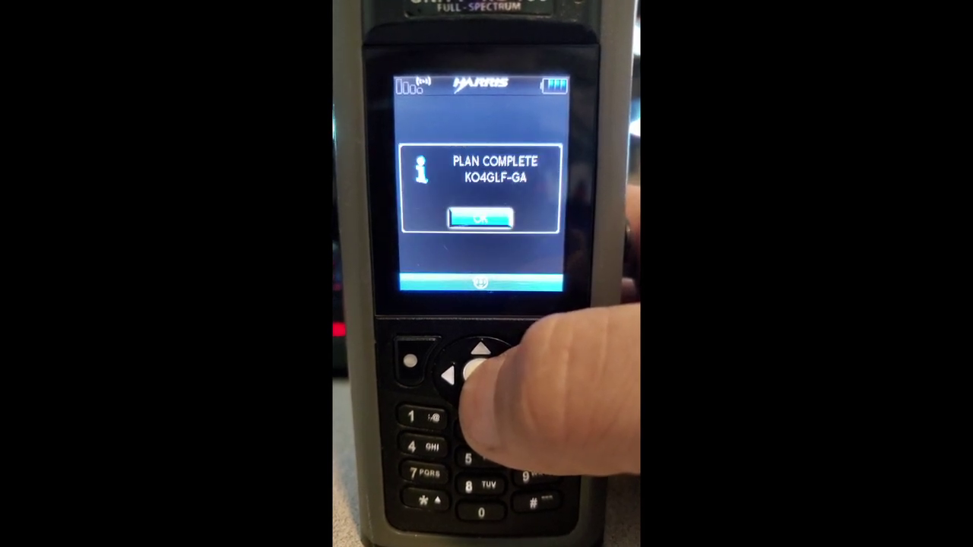
pyautogui.press('Return')
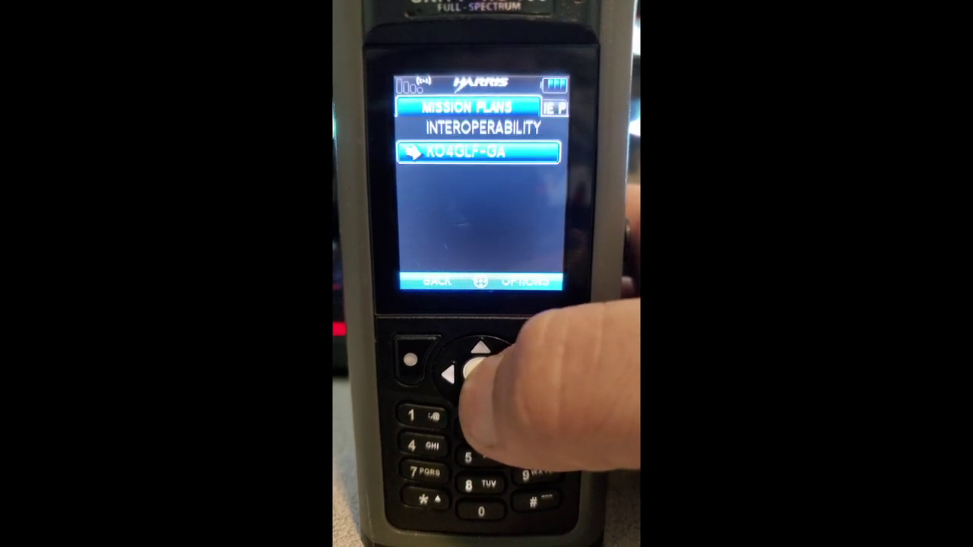
# Browse the zone list of the newly active call-sign plan
pyautogui.press('Escape')
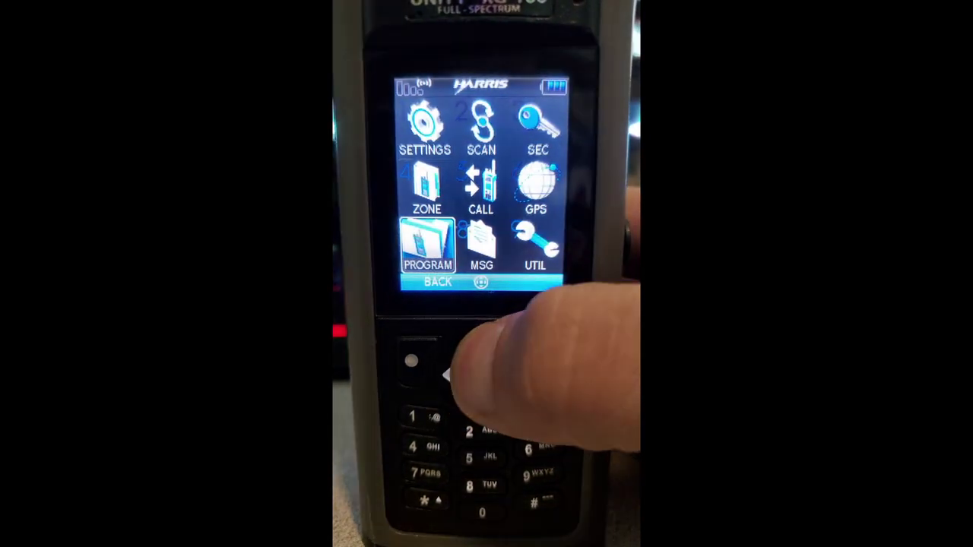
pyautogui.press('Up')
pyautogui.press('Return')
pyautogui.press('Down')
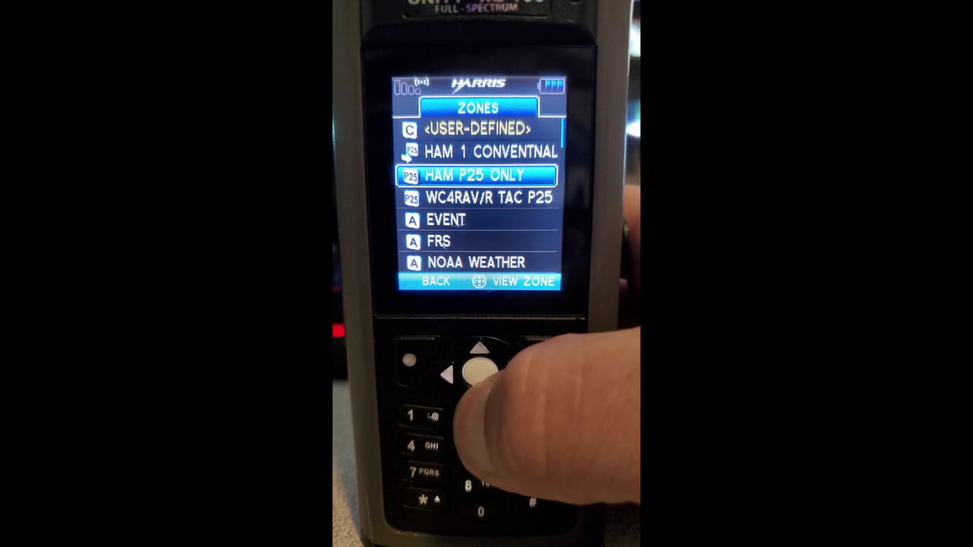
pyautogui.press('Down')
pyautogui.press('Down')
pyautogui.press('Down')
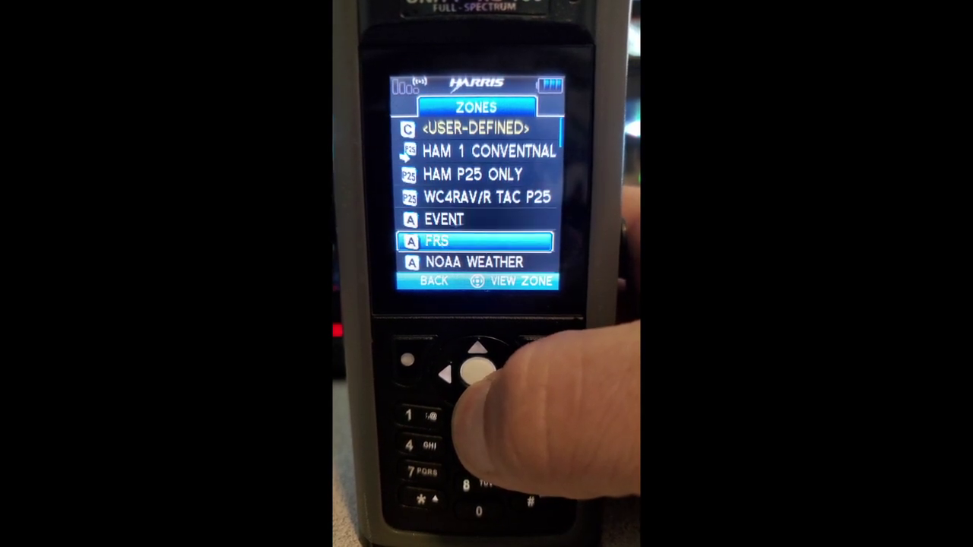
pyautogui.press('Down')
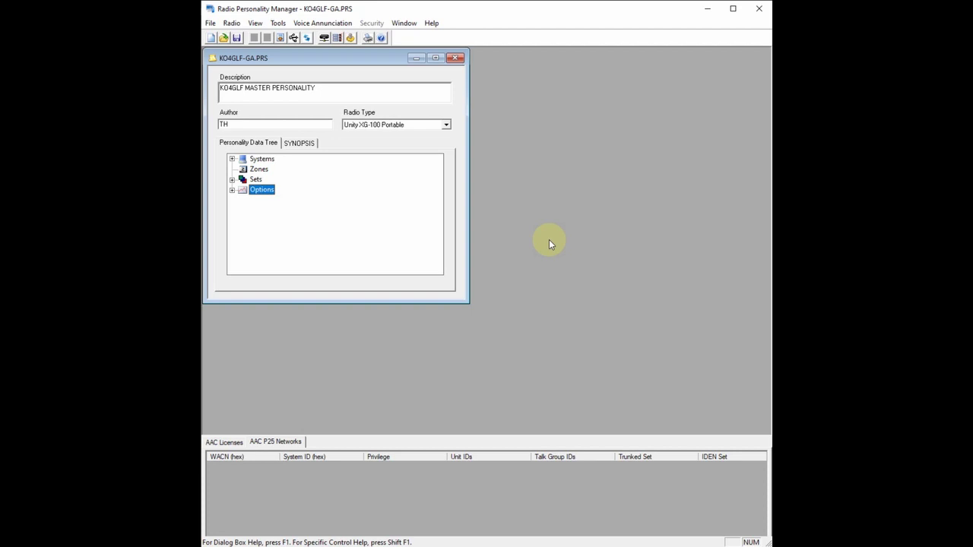
# Expand Options and review Unity XG100 Portable Options notes and Full privilege level, cancelling unchanged
pyautogui.click(232, 189)
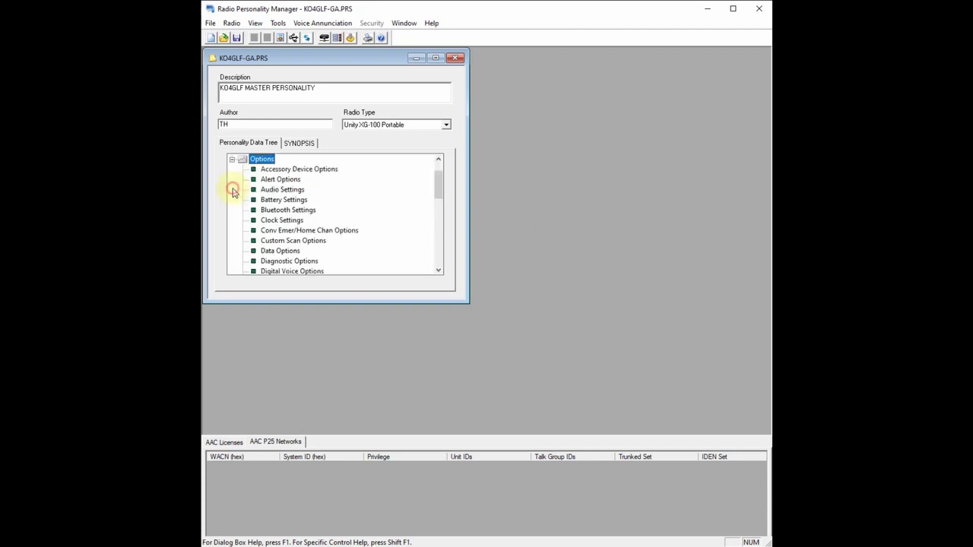
pyautogui.moveTo(440, 186); pyautogui.dragTo(441, 256)
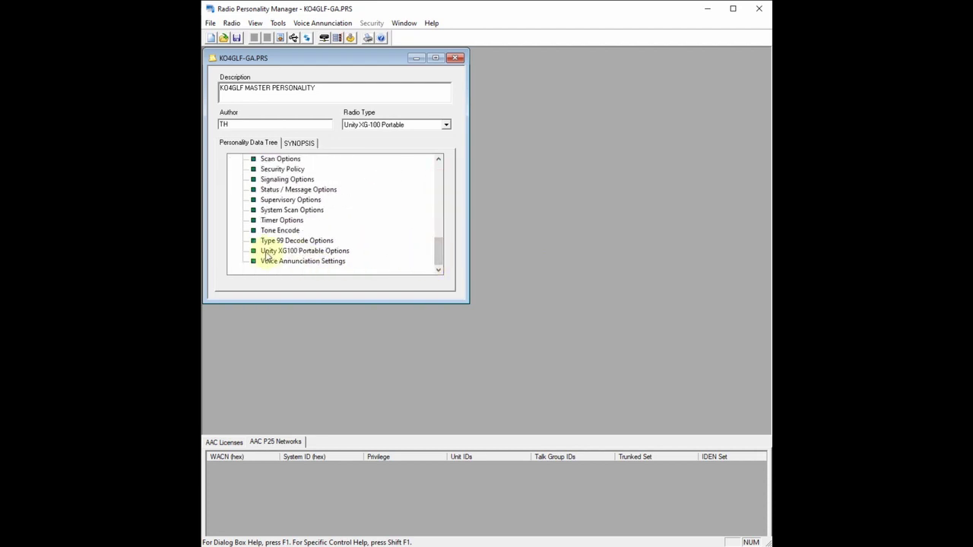
pyautogui.doubleClick(304, 252)
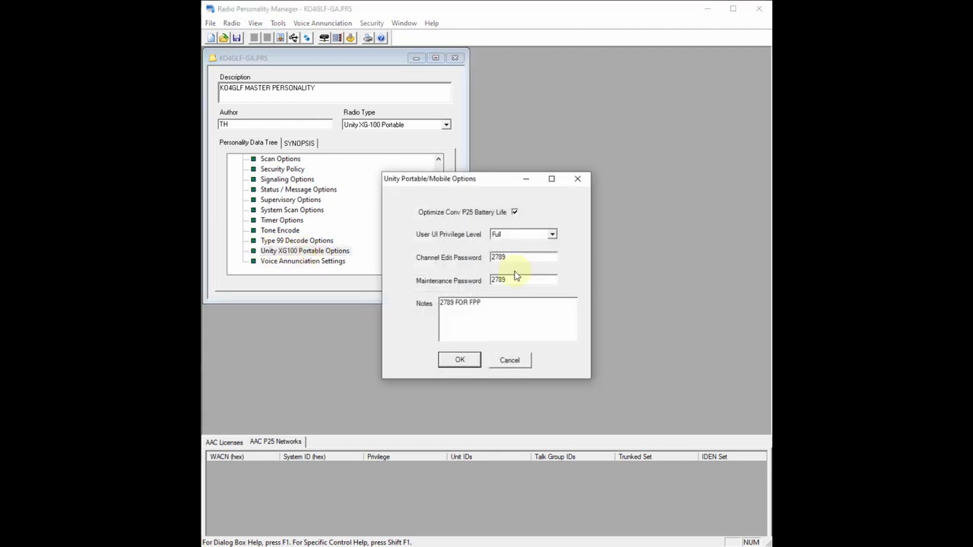
pyautogui.moveTo(485, 302); pyautogui.dragTo(448, 304)
pyautogui.click(491, 305)
pyautogui.click(481, 302)
pyautogui.click(552, 235)
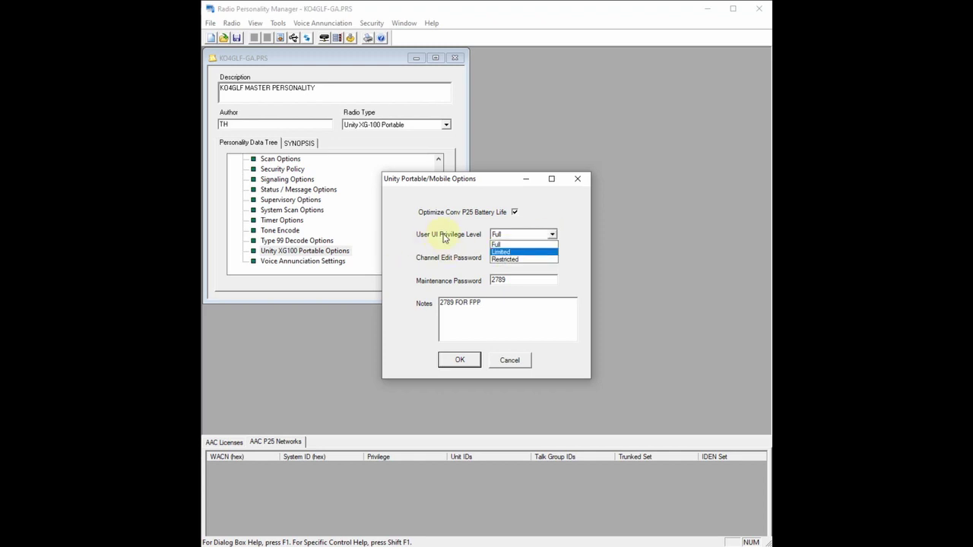
pyautogui.click(508, 244)
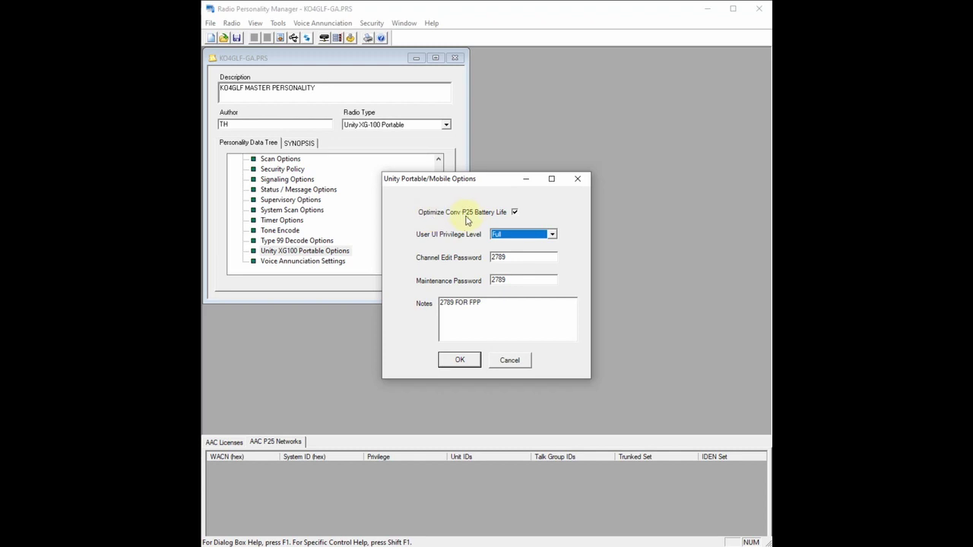
pyautogui.click(505, 365)
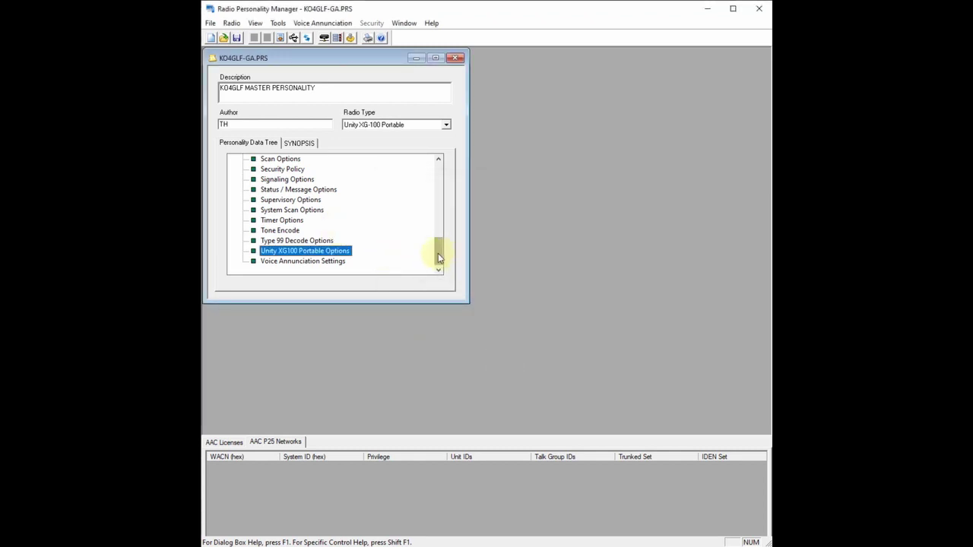
pyautogui.moveTo(438, 252); pyautogui.dragTo(439, 220)
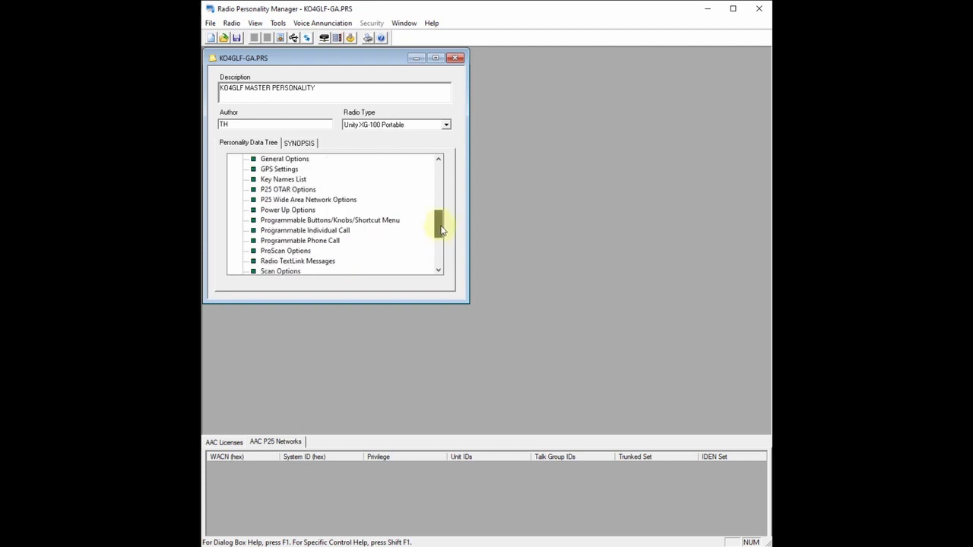
# Check side buttons TALKAROUND/REPEATER, SYSTEM DOWN WRAP and SYSTEM UP WRAP, leaving them unchanged
pyautogui.doubleClick(351, 221)
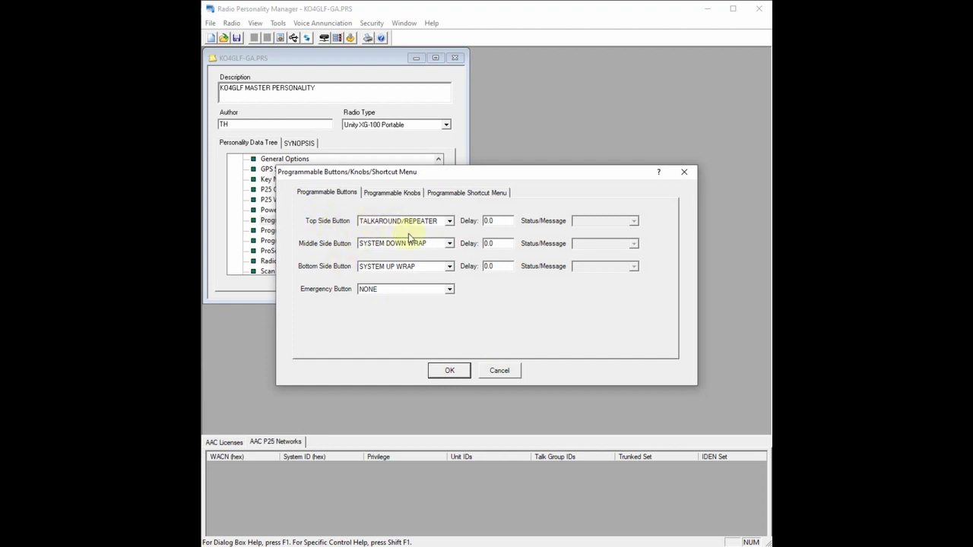
pyautogui.click(449, 221)
pyautogui.click(449, 221)
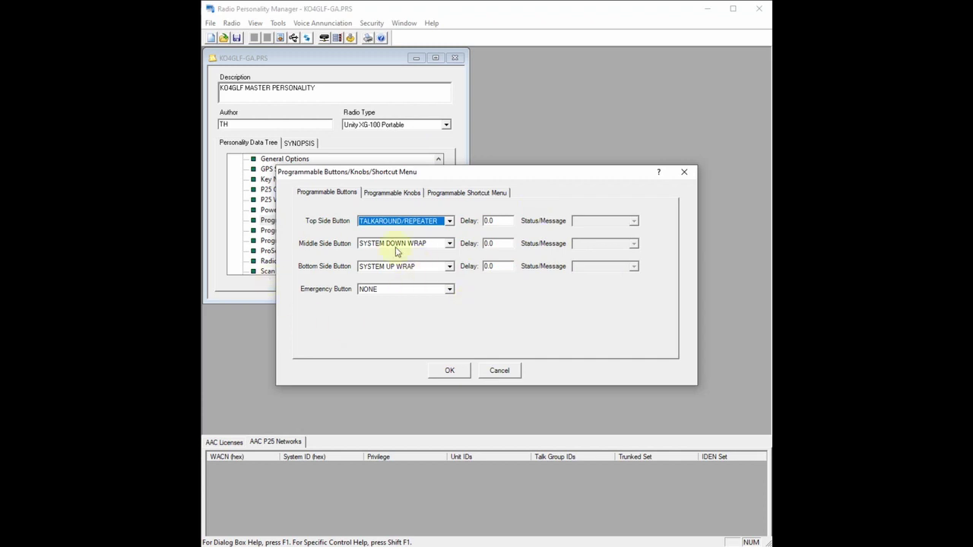
pyautogui.click(450, 266)
pyautogui.moveTo(451, 323)
pyautogui.mouseDown()
pyautogui.moveTo(456, 293)
pyautogui.moveTo(458, 325)
pyautogui.moveTo(452, 282)
pyautogui.moveTo(453, 325)
pyautogui.mouseUp()
pyautogui.click(543, 311)
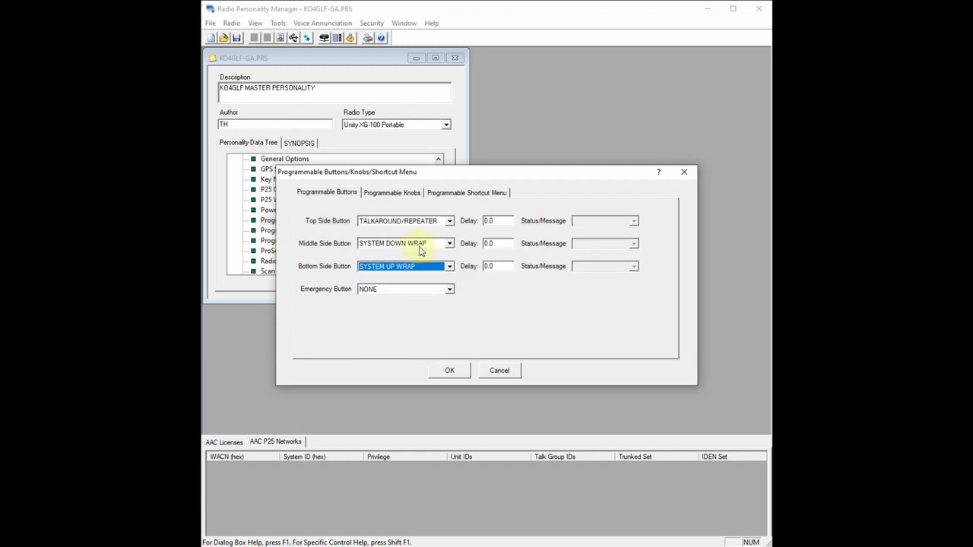
pyautogui.click(390, 194)
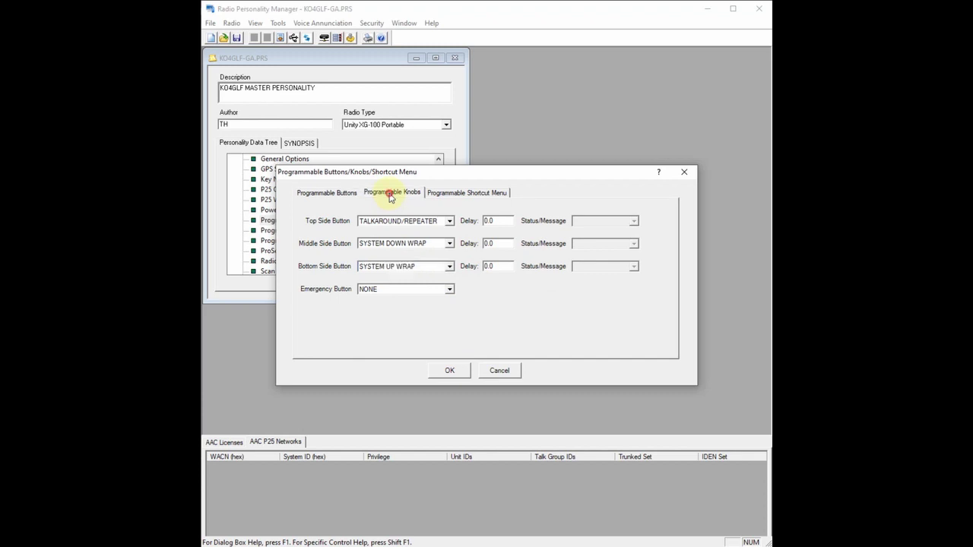
# Keep the A/B switch on Scan On/Off and confirm positions A–C are Channel Bank 1–3
pyautogui.click(345, 194)
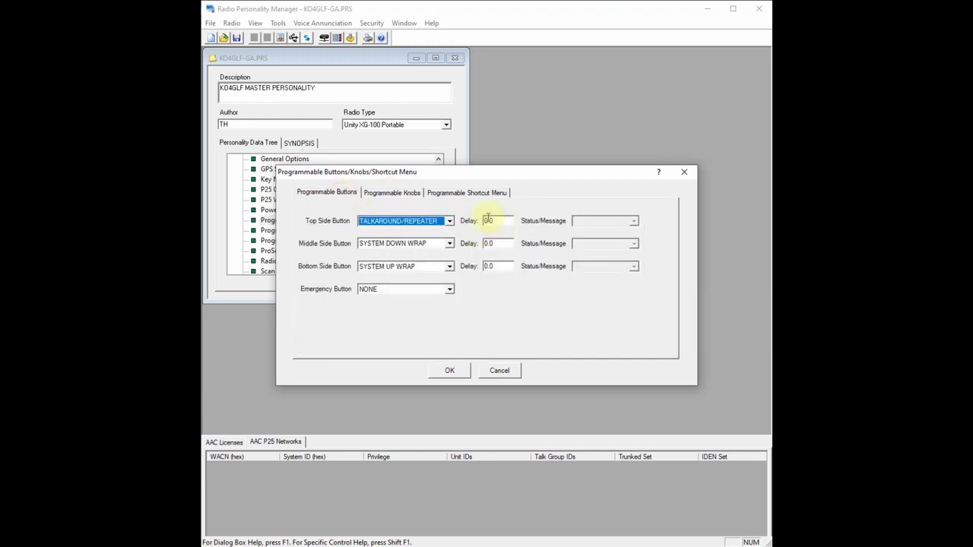
pyautogui.click(389, 195)
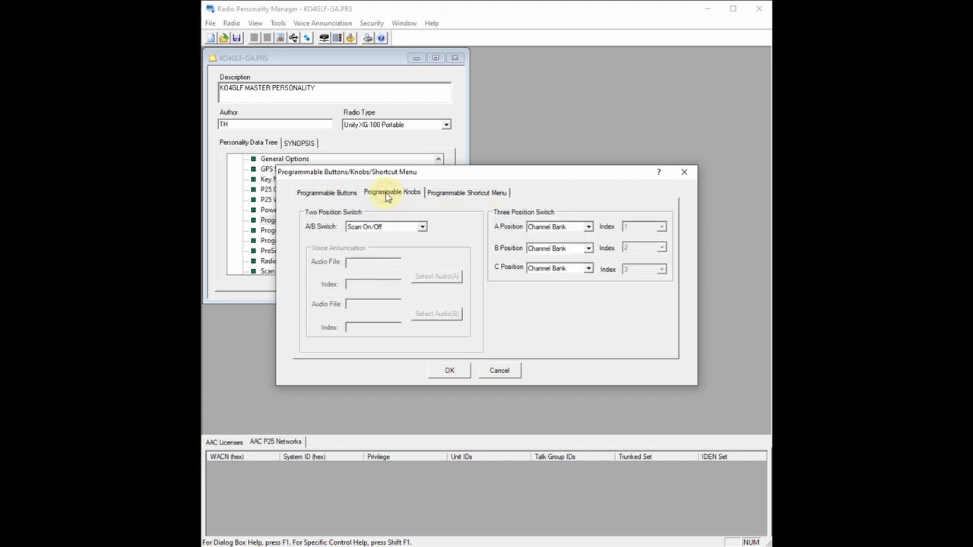
pyautogui.click(422, 228)
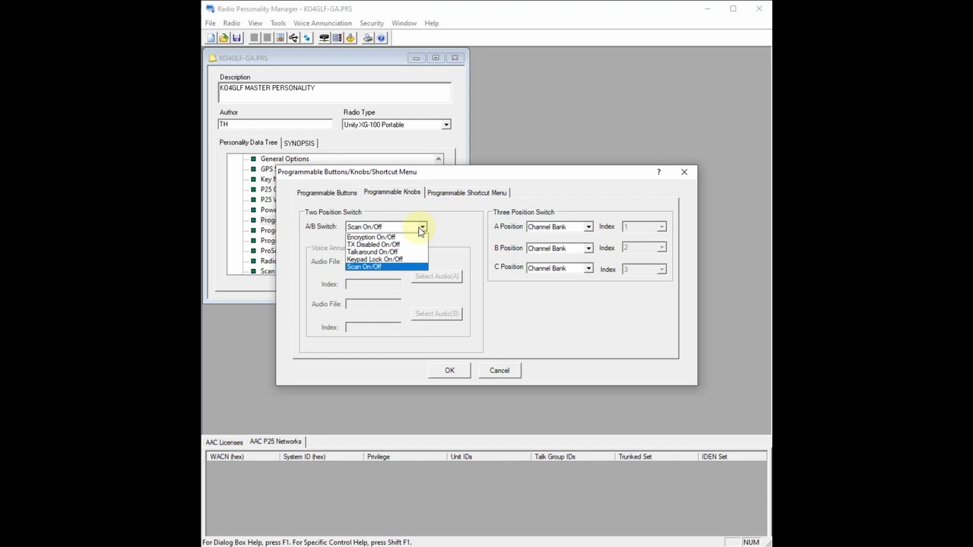
pyautogui.click(421, 228)
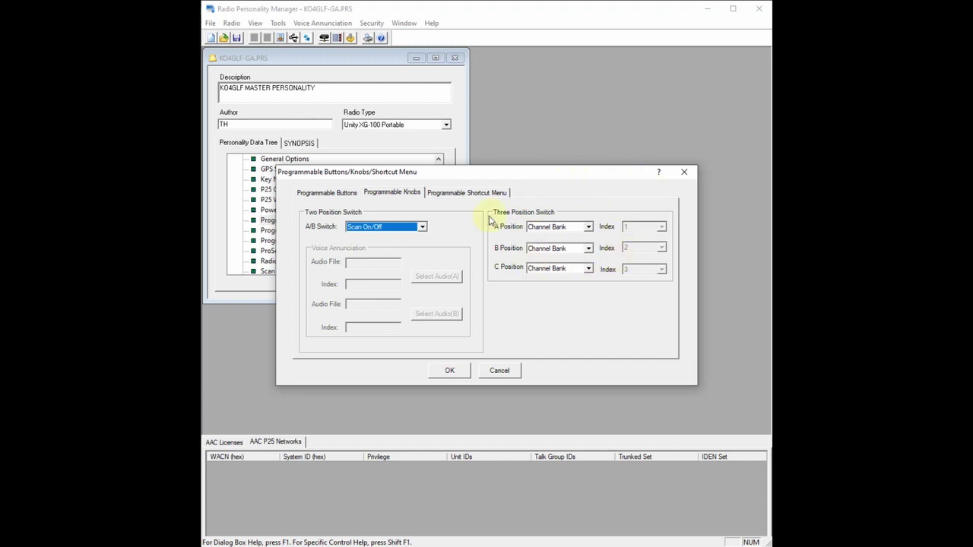
pyautogui.moveTo(517, 176); pyautogui.dragTo(518, 177)
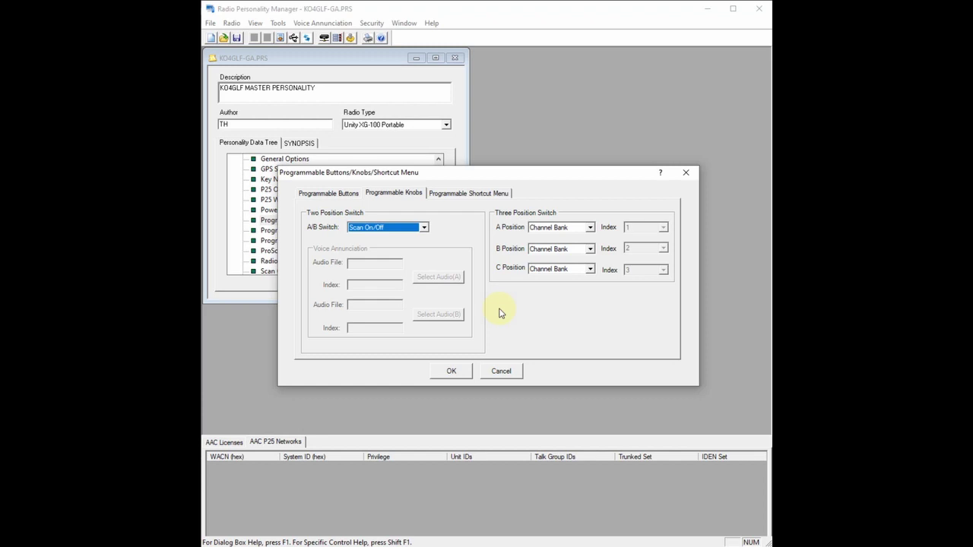
# Browse shortcut positions 1–7, keeping position 7 on View SA Display, then cancel the dialog
pyautogui.click(464, 193)
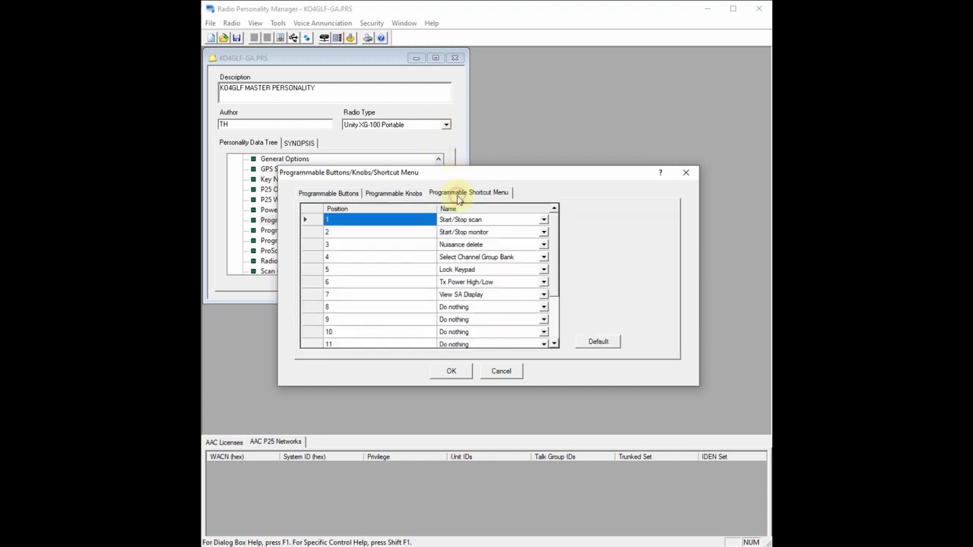
pyautogui.moveTo(555, 253); pyautogui.dragTo(554, 211)
pyautogui.click(362, 232)
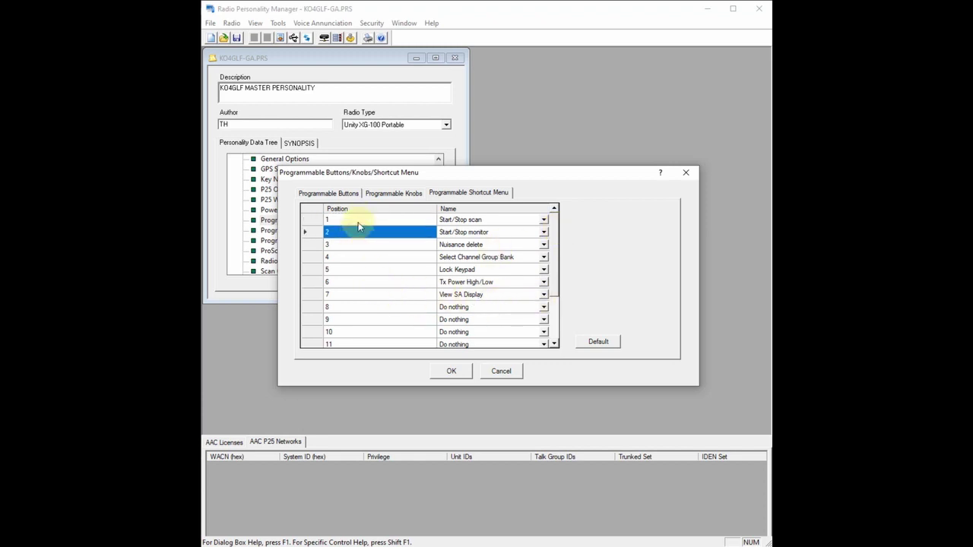
pyautogui.click(362, 221)
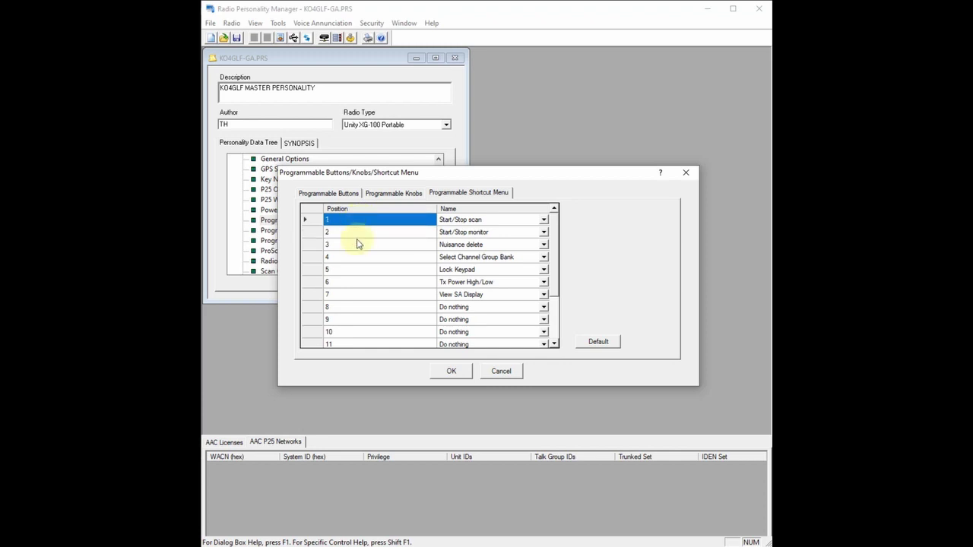
pyautogui.click(358, 243)
pyautogui.moveTo(360, 229); pyautogui.dragTo(360, 312)
pyautogui.click(544, 294)
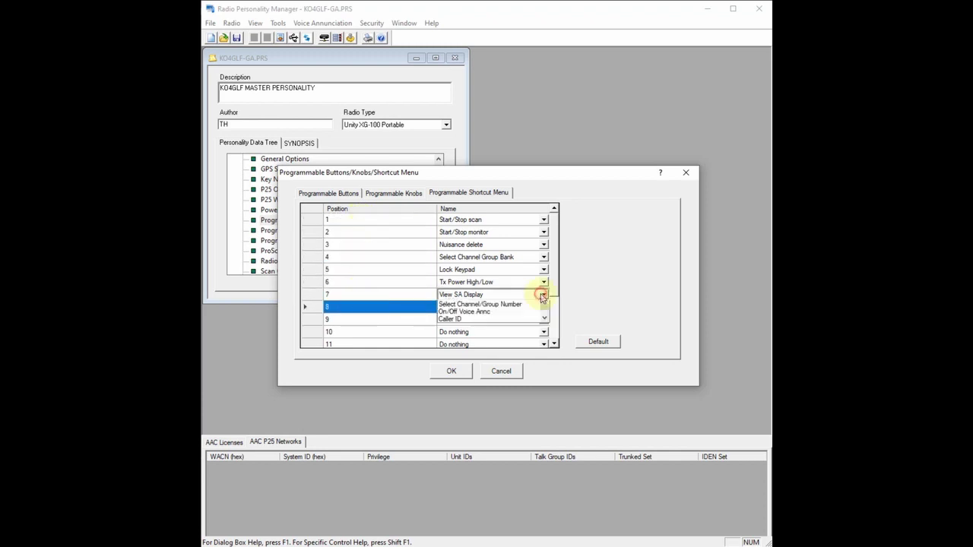
pyautogui.scroll(1, 545, 331)
pyautogui.moveTo(546, 330)
pyautogui.mouseDown()
pyautogui.moveTo(543, 321)
pyautogui.moveTo(547, 342)
pyautogui.moveTo(545, 312)
pyautogui.moveTo(547, 325)
pyautogui.mouseUp()
pyautogui.click(591, 293)
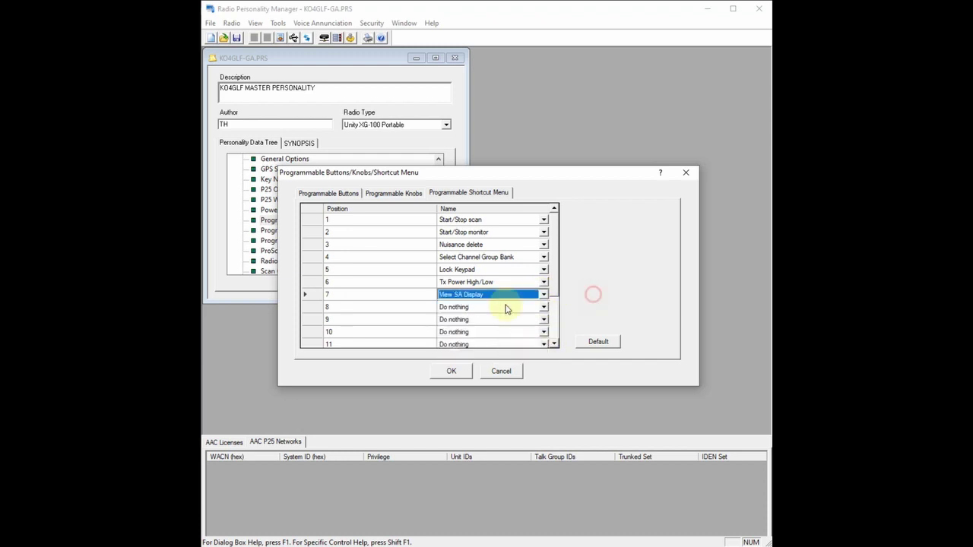
pyautogui.click(420, 299)
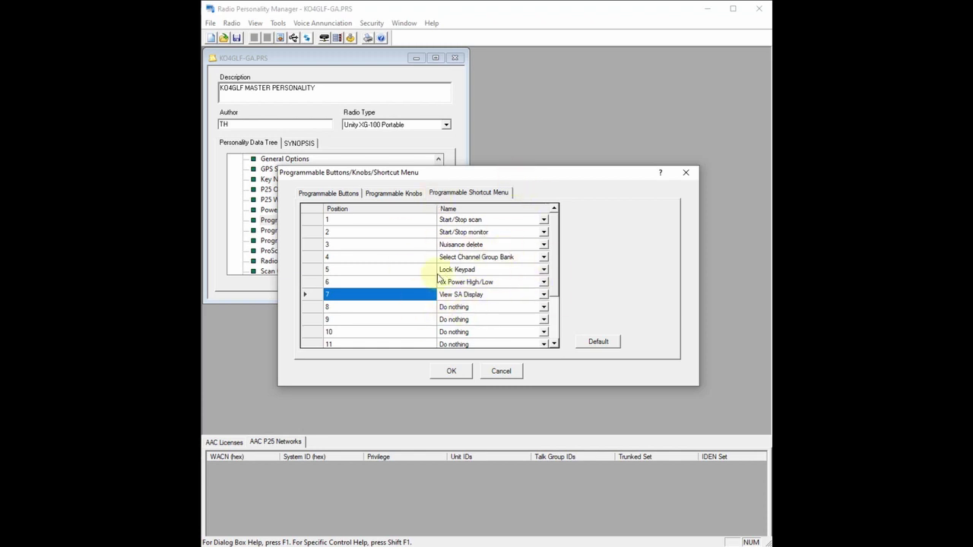
pyautogui.click(496, 372)
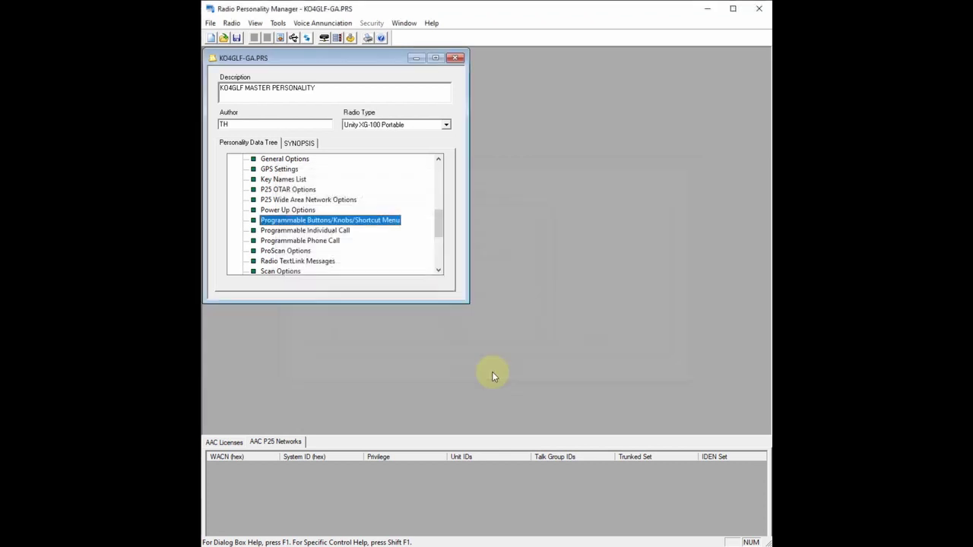
pyautogui.doubleClick(289, 210)
pyautogui.moveTo(398, 112); pyautogui.dragTo(463, 130)
pyautogui.click(408, 374)
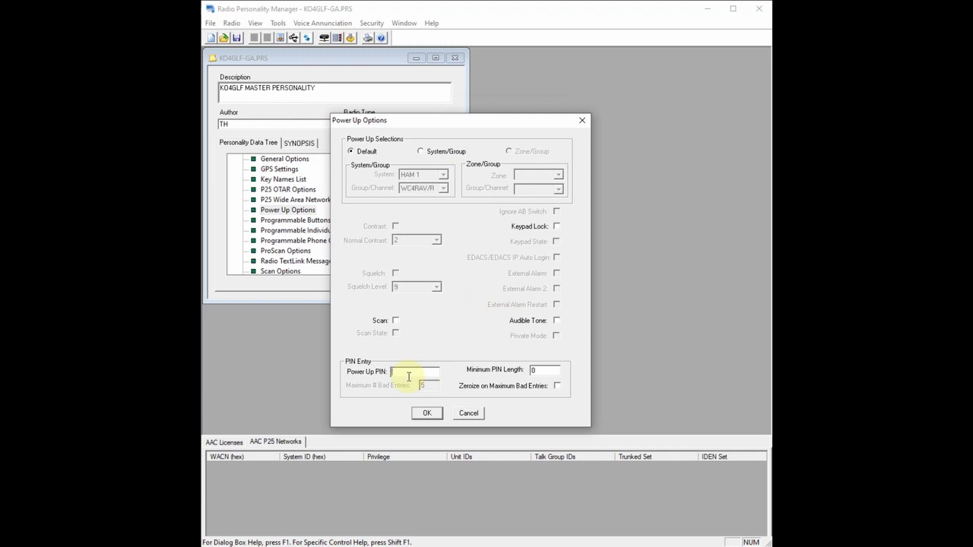
pyautogui.write('1')
pyautogui.click(426, 153)
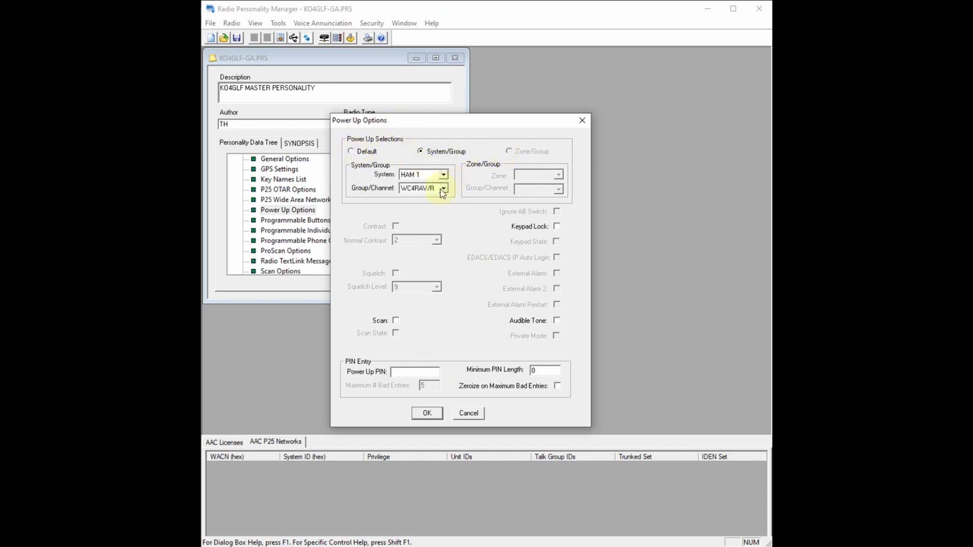
pyautogui.click(354, 156)
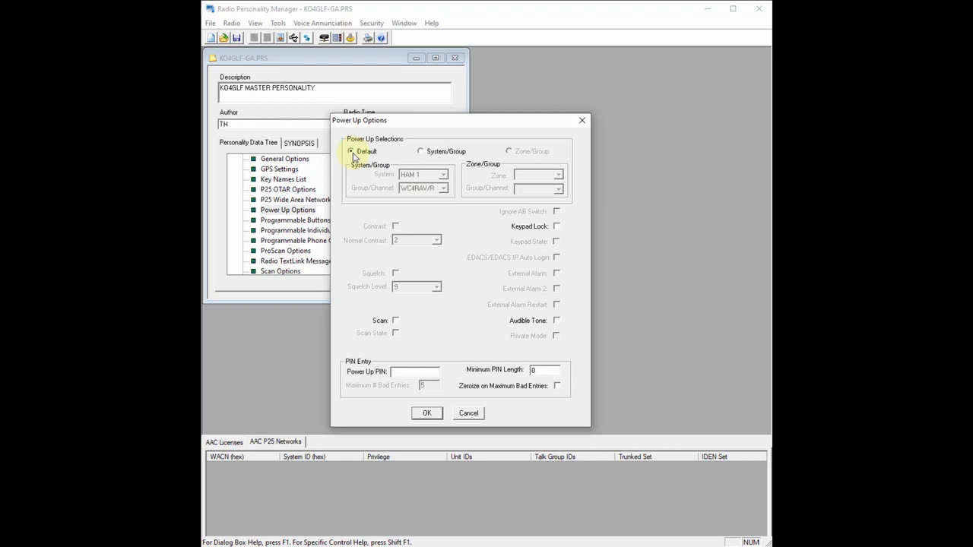
pyautogui.click(420, 152)
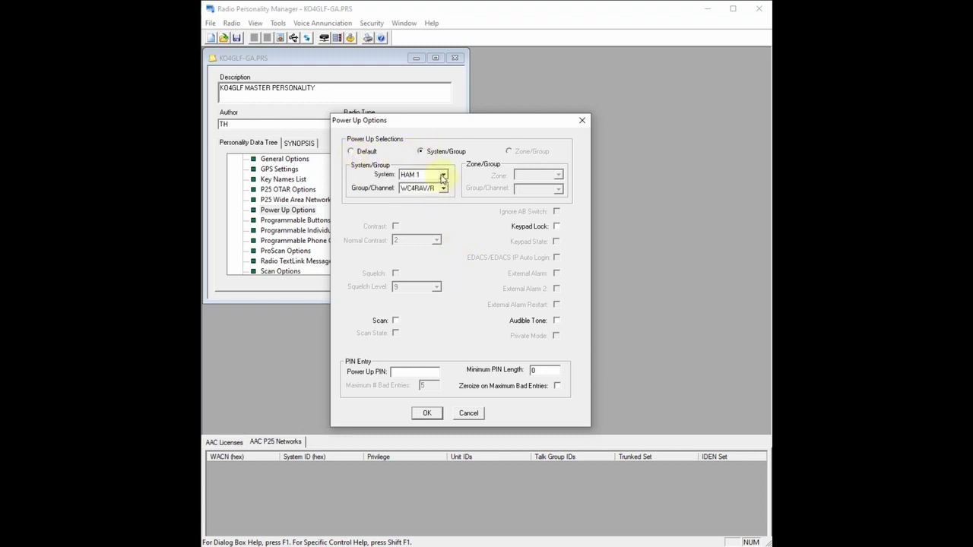
pyautogui.click(352, 151)
pyautogui.click(468, 413)
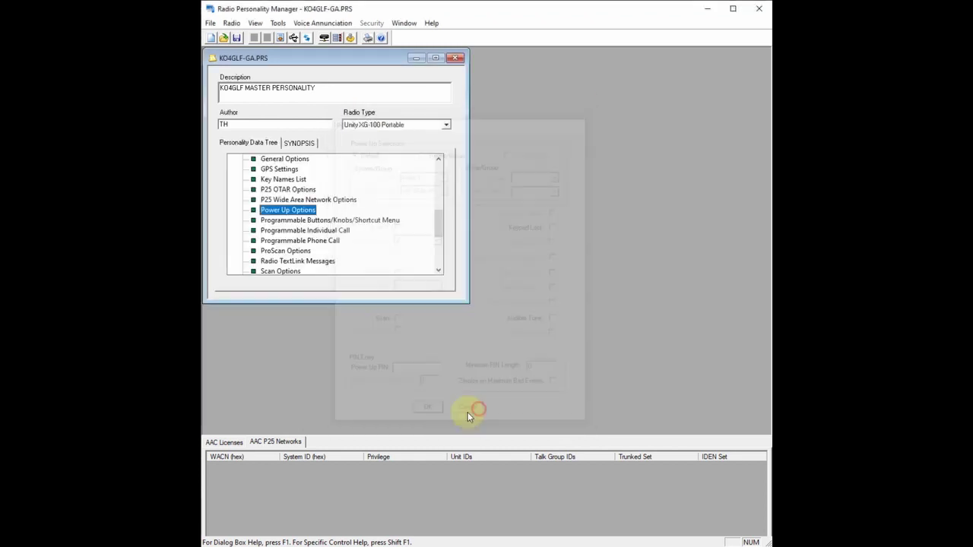
pyautogui.moveTo(435, 220); pyautogui.dragTo(437, 175)
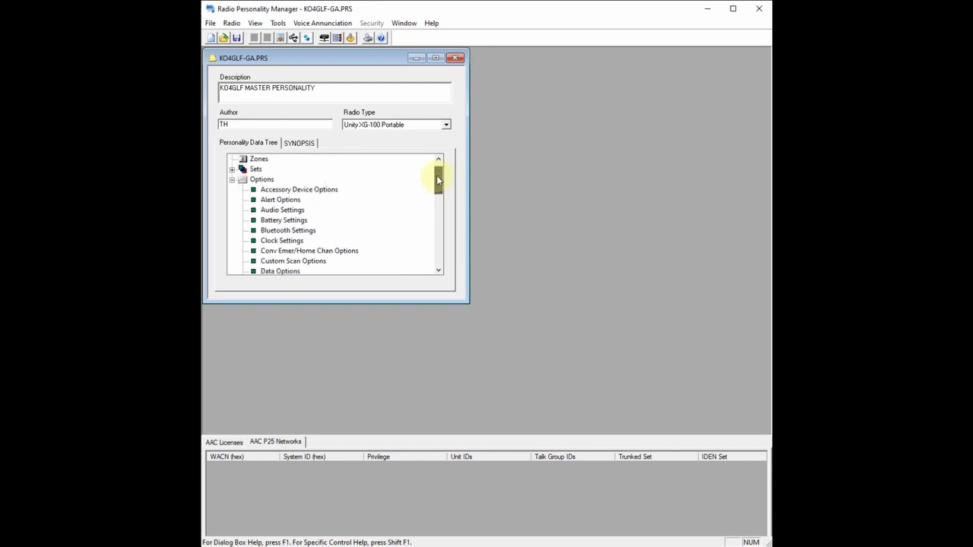
pyautogui.doubleClick(283, 210)
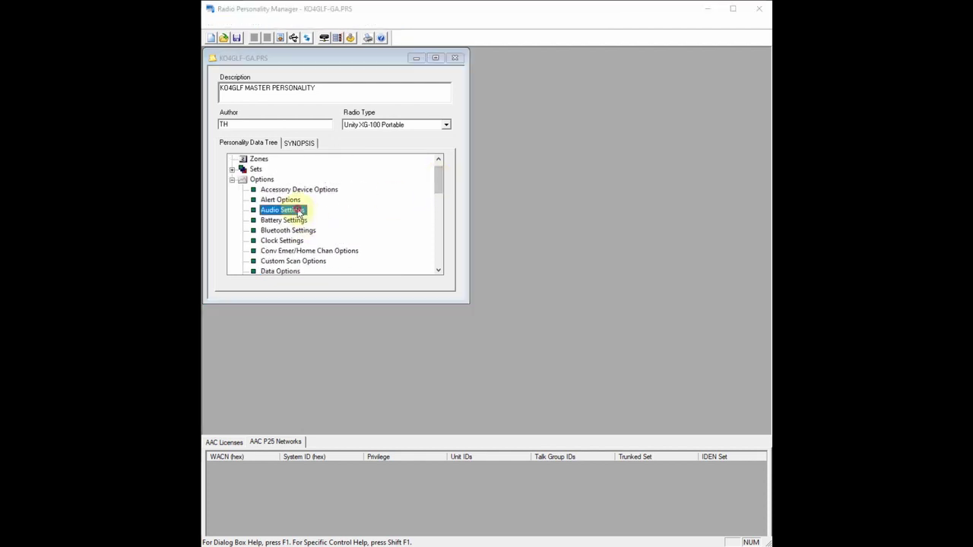
pyautogui.moveTo(495, 172); pyautogui.dragTo(483, 183)
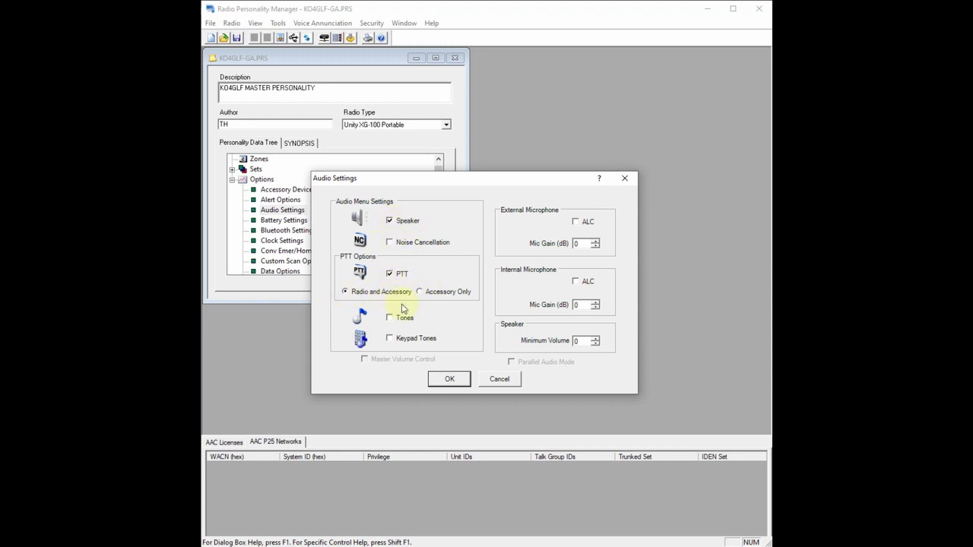
pyautogui.click(390, 322)
pyautogui.click(390, 340)
pyautogui.click(390, 318)
pyautogui.click(390, 338)
pyautogui.click(502, 380)
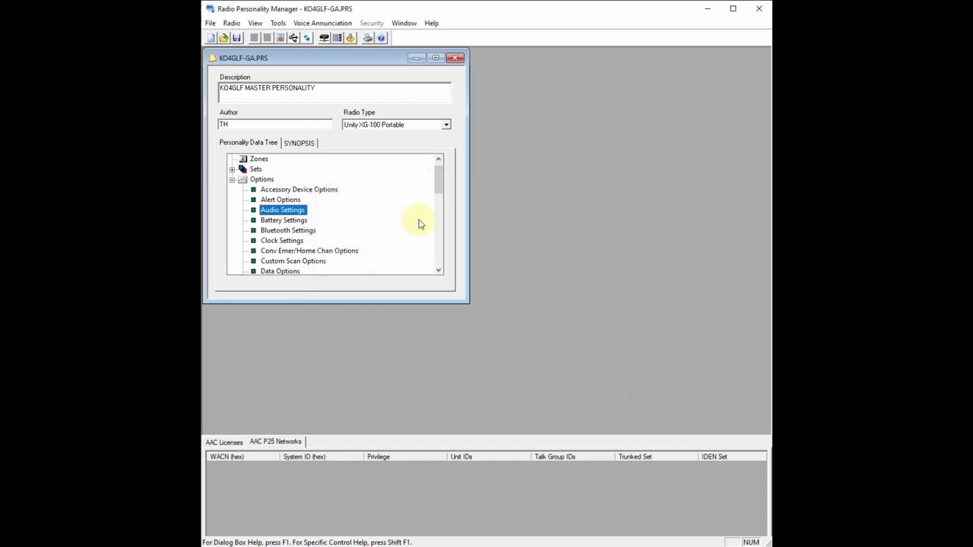
pyautogui.moveTo(438, 179); pyautogui.dragTo(439, 202)
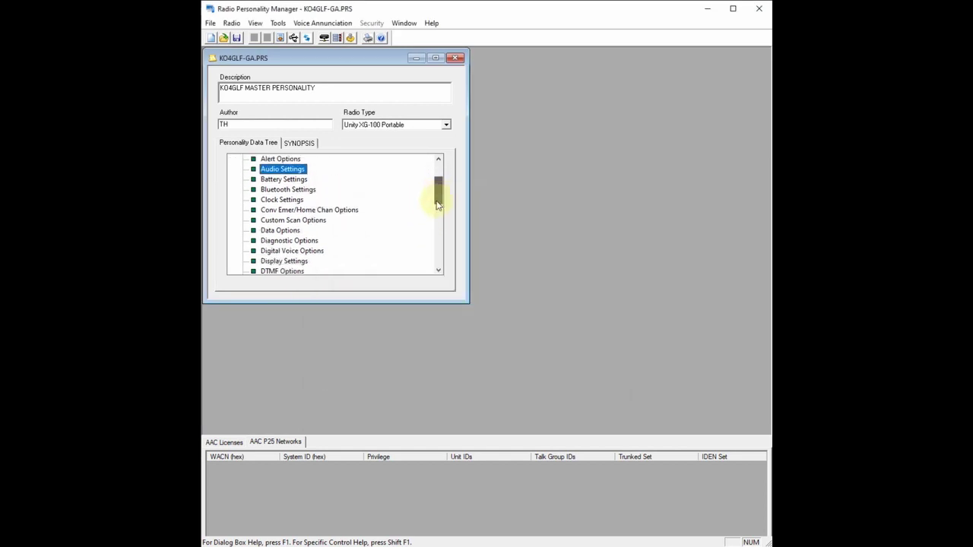
pyautogui.doubleClick(284, 261)
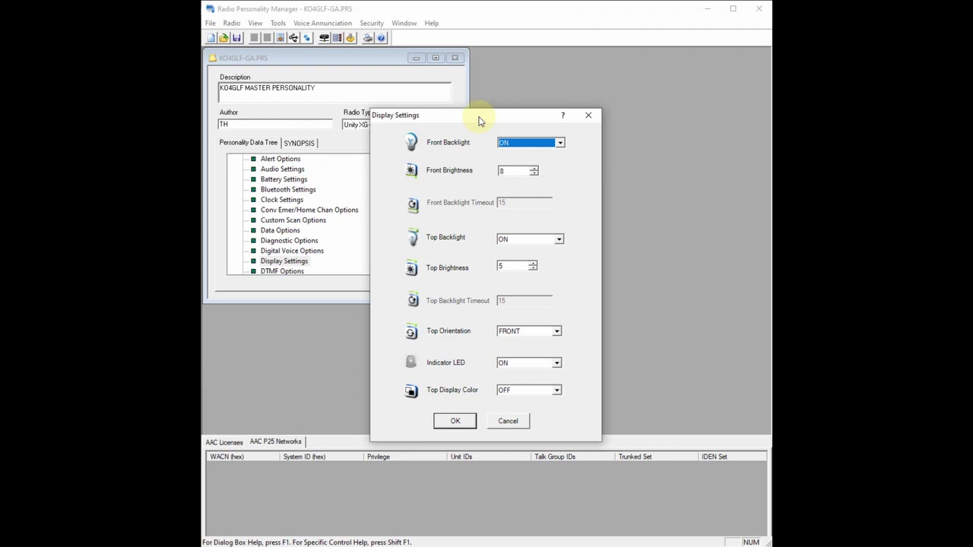
pyautogui.click(561, 143)
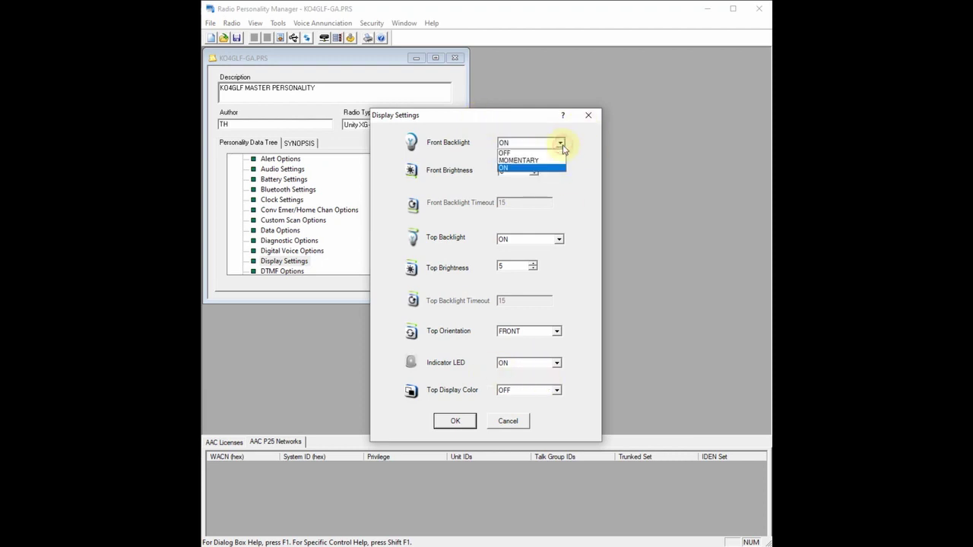
pyautogui.click(563, 144)
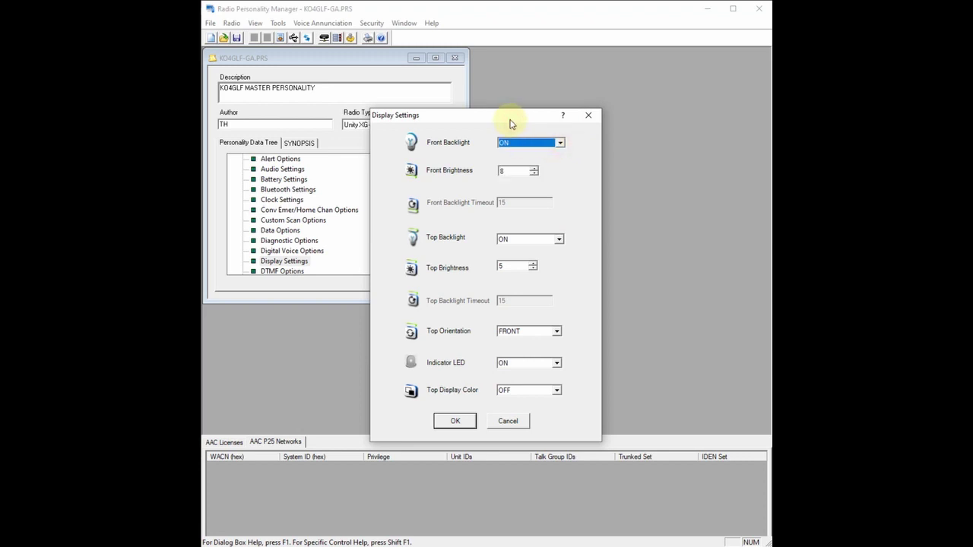
pyautogui.click(560, 142)
pyautogui.click(544, 161)
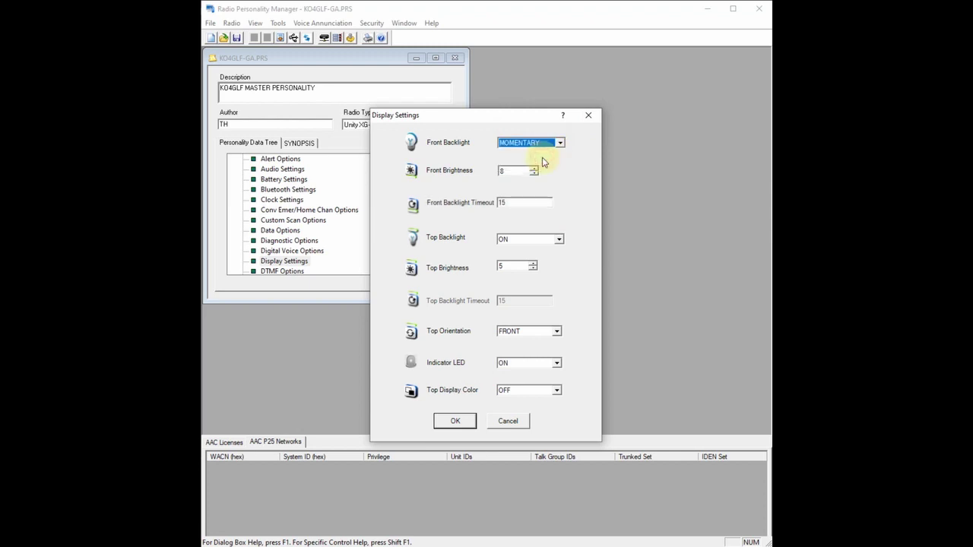
pyautogui.doubleClick(509, 203)
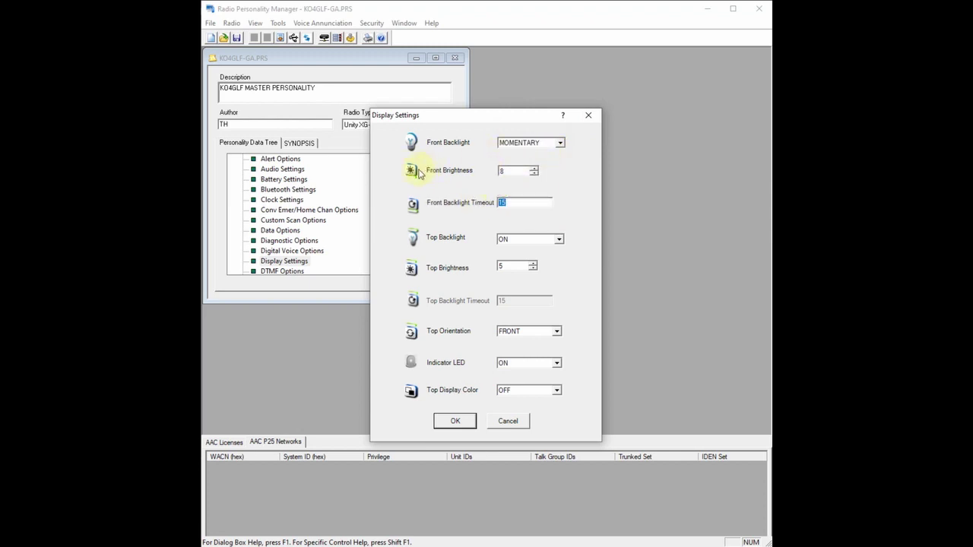
pyautogui.click(534, 169)
pyautogui.click(500, 203)
pyautogui.click(560, 239)
pyautogui.click(532, 263)
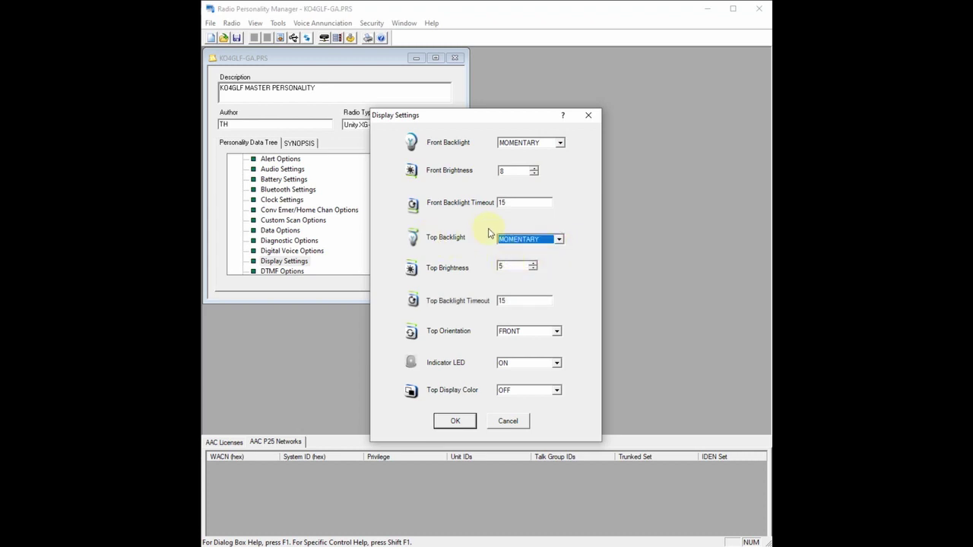
pyautogui.click(534, 263)
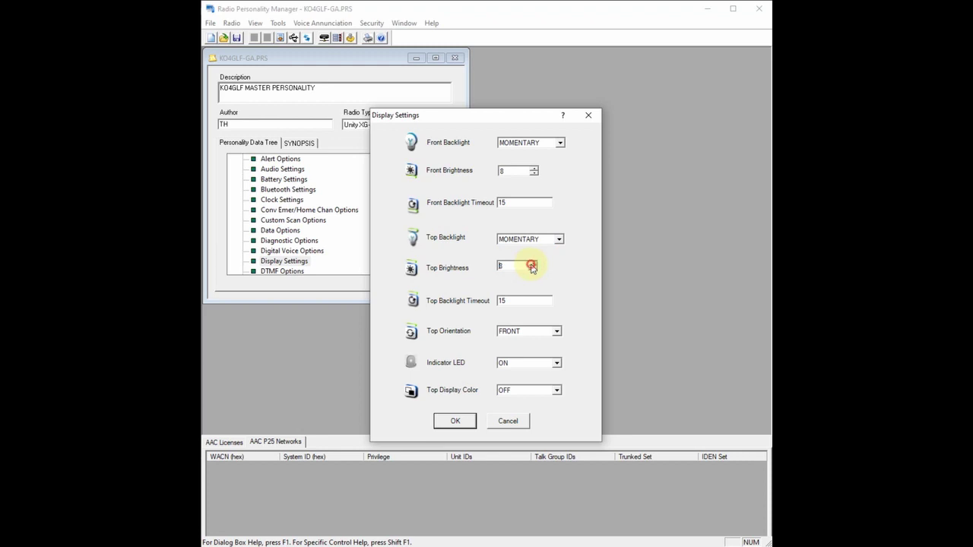
pyautogui.click(533, 270)
pyautogui.click(534, 263)
pyautogui.click(533, 270)
pyautogui.click(508, 422)
# Open General Options and try locking the personality to this computer's licence
pyautogui.scroll(-2, 371, 247)
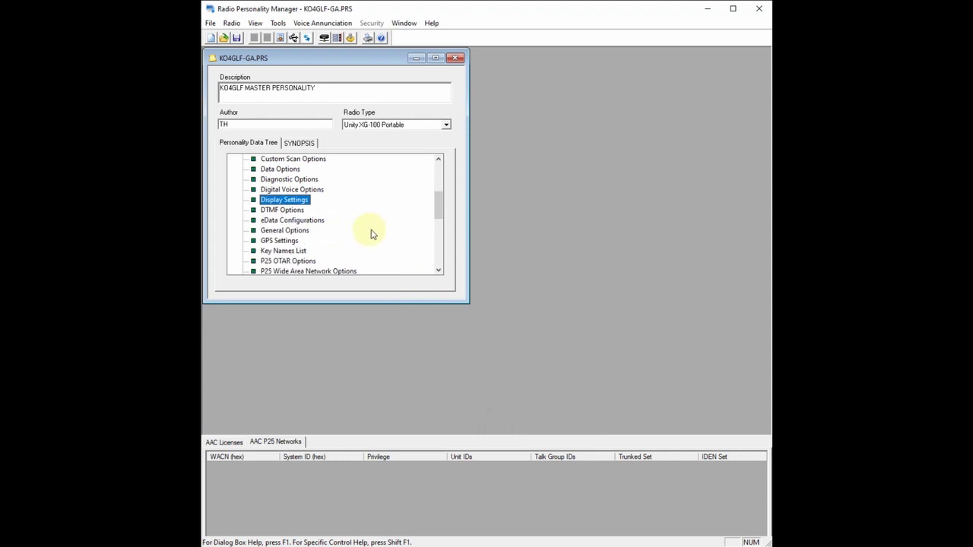
pyautogui.doubleClick(295, 230)
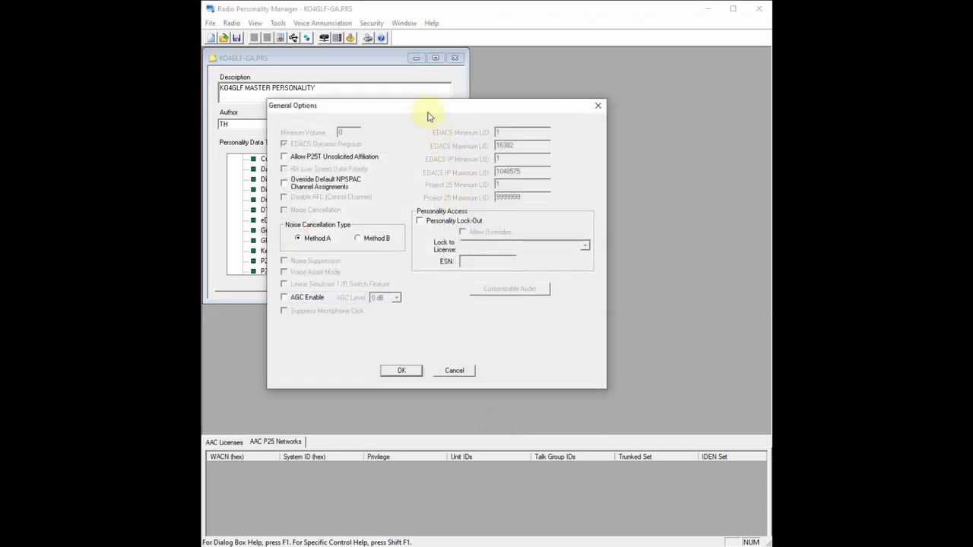
pyautogui.moveTo(425, 112); pyautogui.dragTo(525, 132)
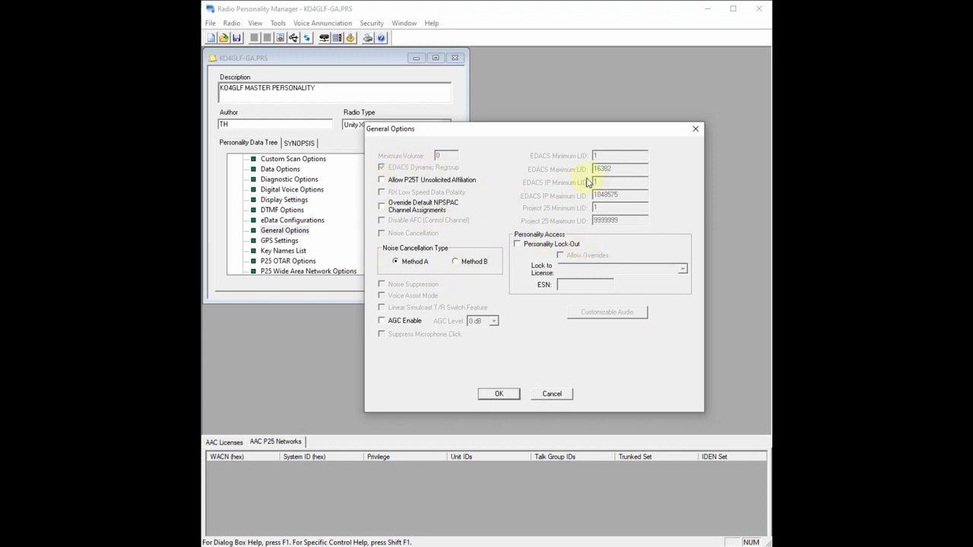
pyautogui.click(518, 245)
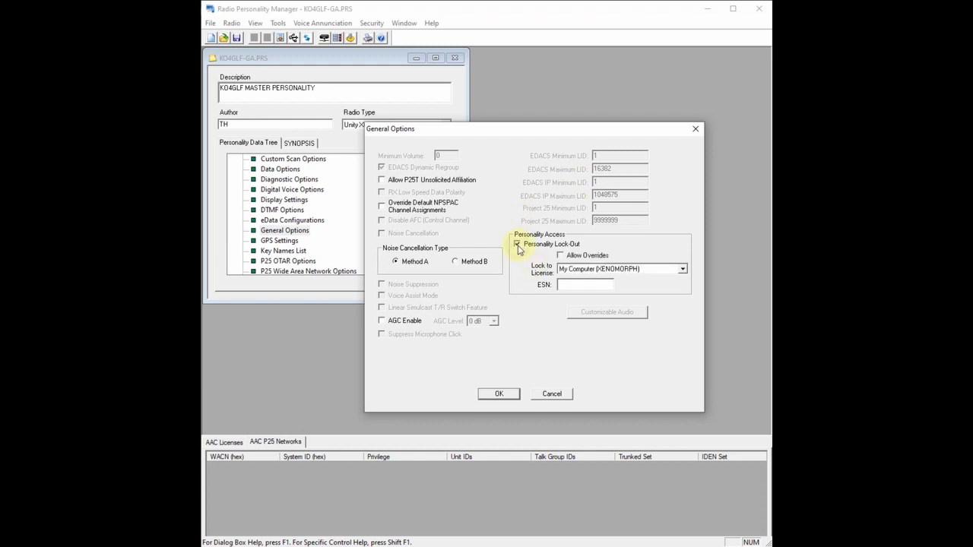
pyautogui.click(683, 269)
pyautogui.click(572, 272)
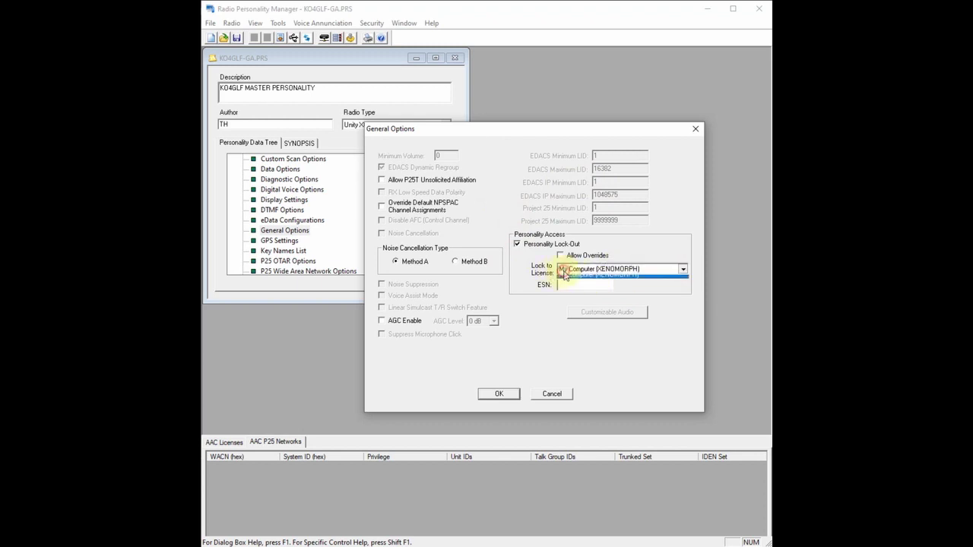
pyautogui.click(572, 272)
pyautogui.click(569, 279)
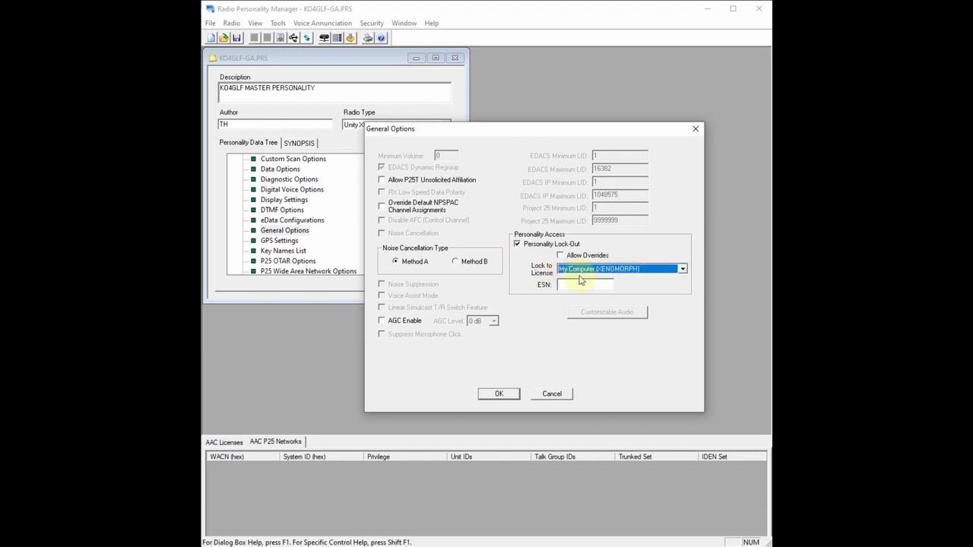
# Turn Personality Lock-Out back off, cancel General Options, and collapse the Options branch
pyautogui.click(517, 244)
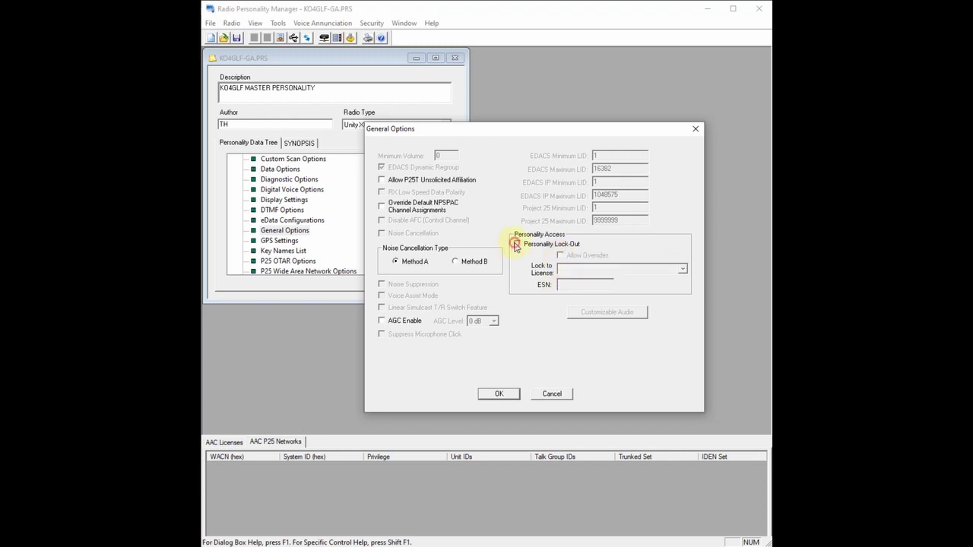
pyautogui.click(553, 393)
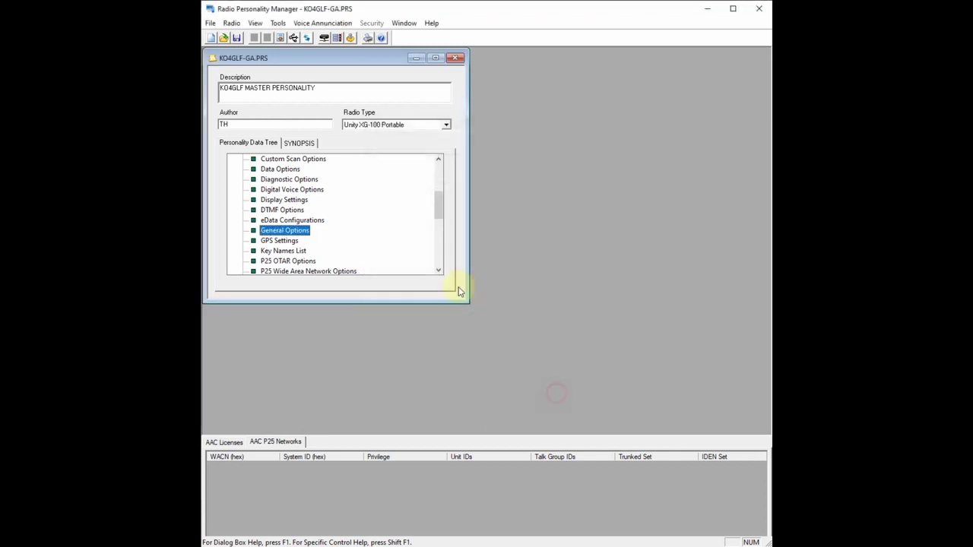
pyautogui.moveTo(438, 202); pyautogui.dragTo(437, 164)
pyautogui.click(232, 190)
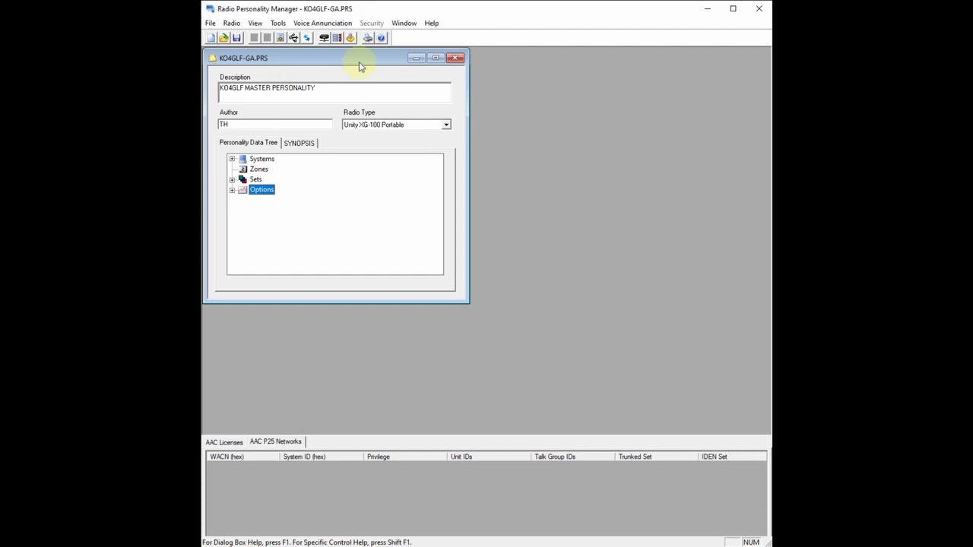
# Close KO4GLF-GA.PRS and cancel the new-personality Radio type and bandsplit dialog
pyautogui.click(456, 58)
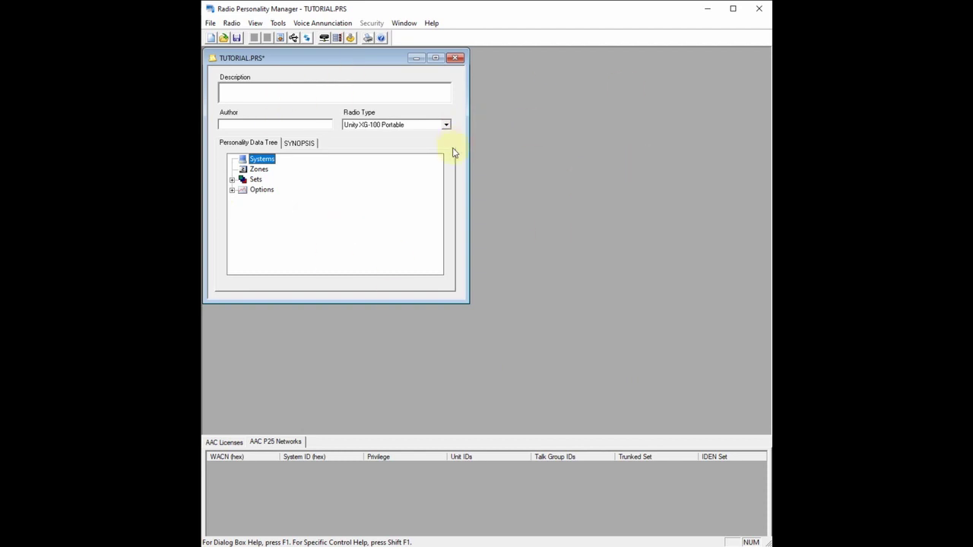
pyautogui.click(212, 37)
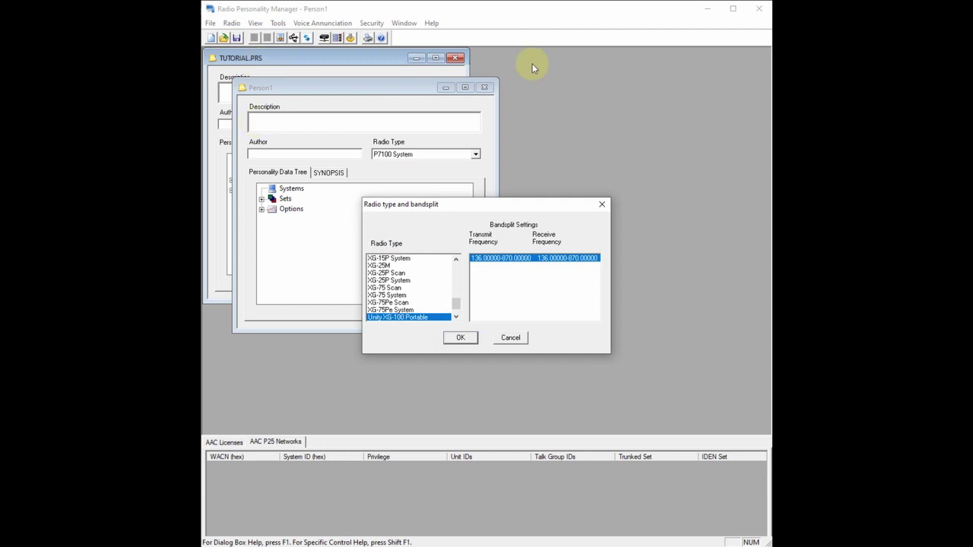
pyautogui.click(511, 339)
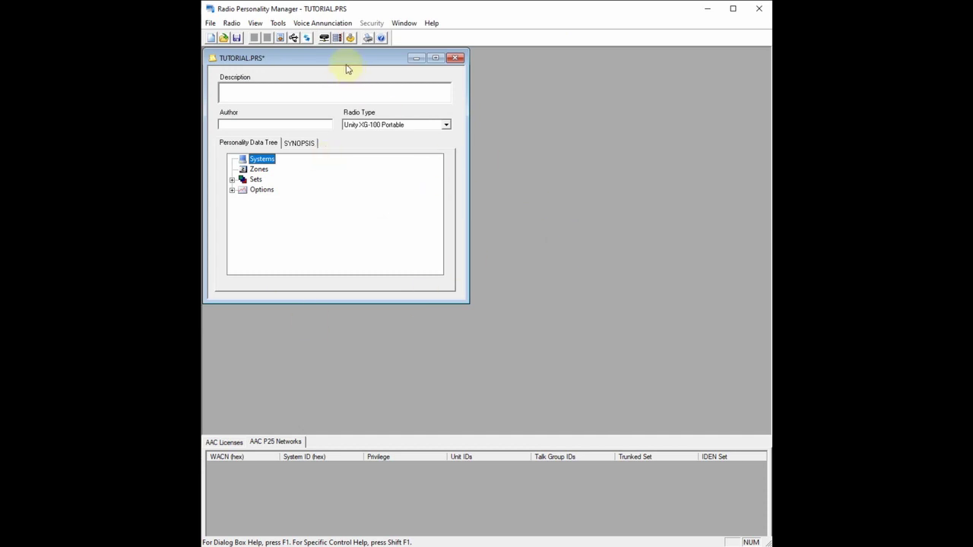
pyautogui.moveTo(336, 57); pyautogui.dragTo(339, 60)
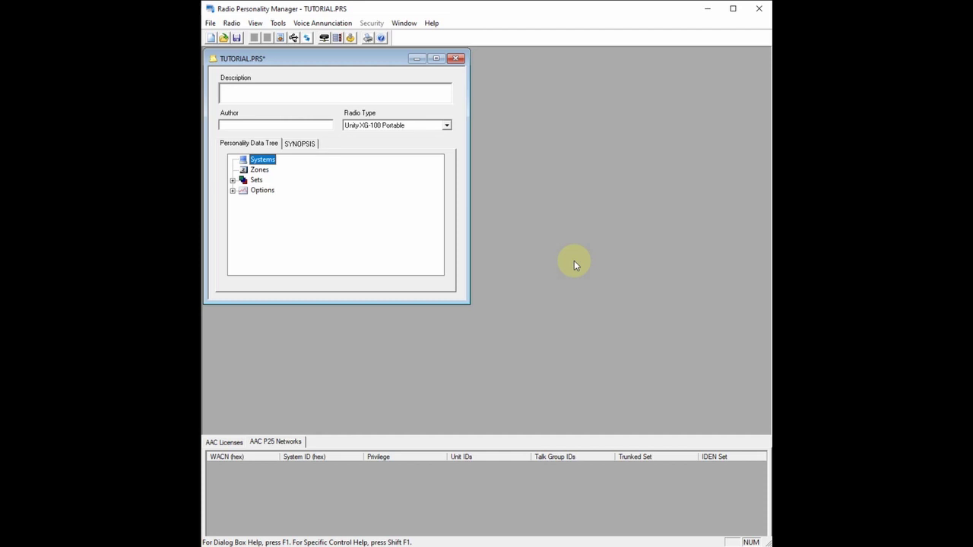
# Expand Sets, then preview the empty Zones setup and cancel it
pyautogui.click(232, 180)
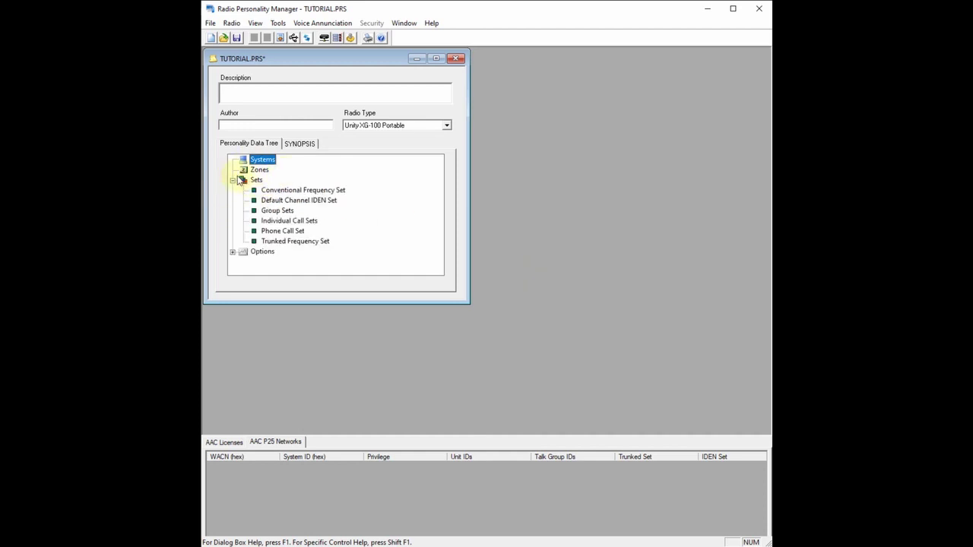
pyautogui.click(253, 181)
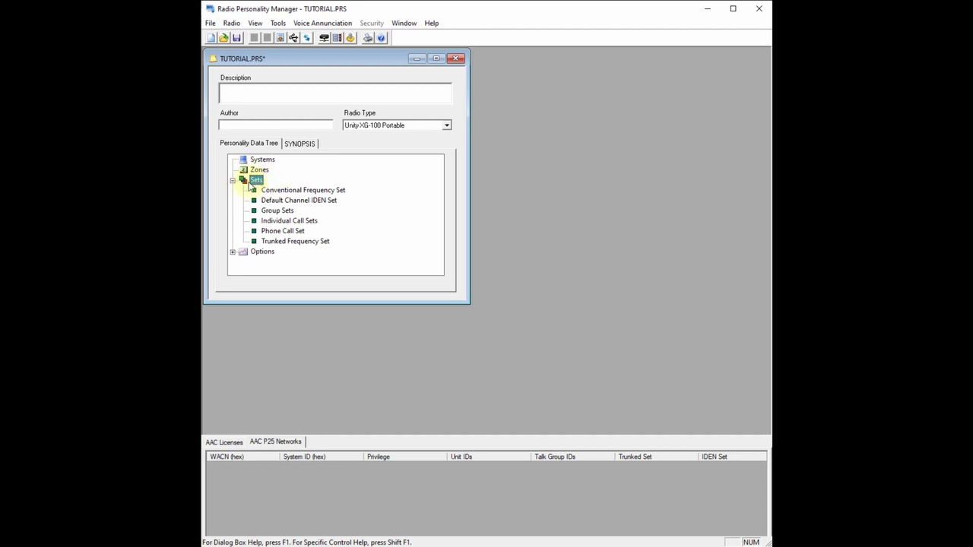
pyautogui.doubleClick(265, 172)
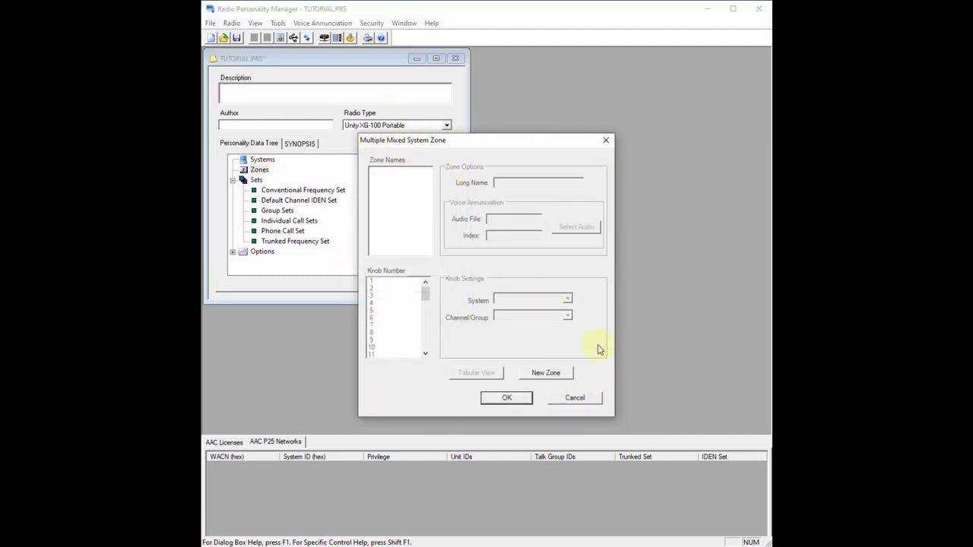
pyautogui.click(576, 401)
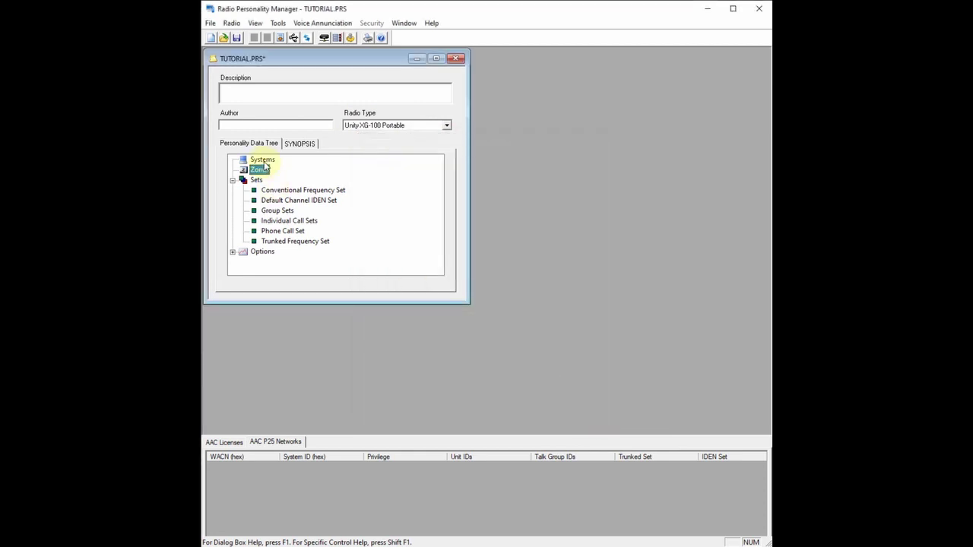
# Open System Setup and start a new system named HAM CONV
pyautogui.doubleClick(263, 160)
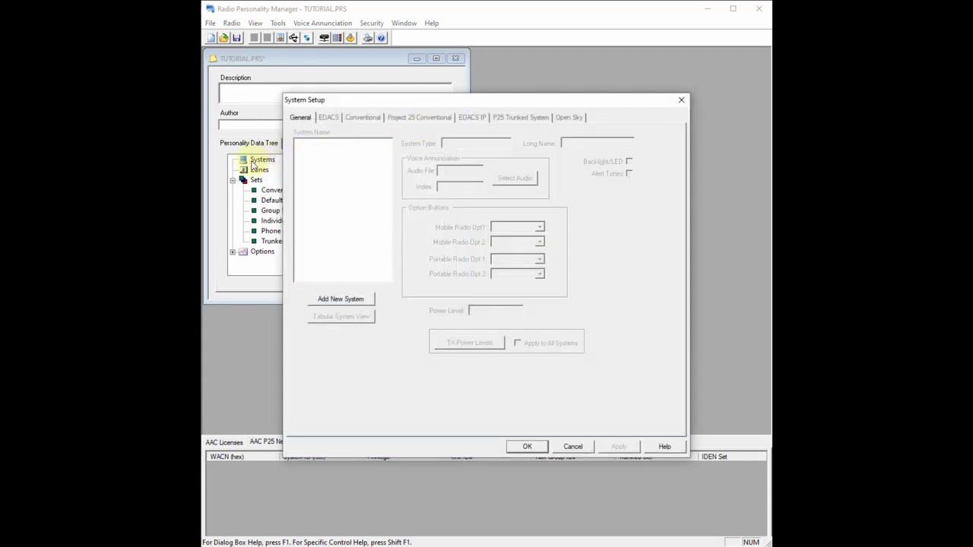
pyautogui.moveTo(423, 99); pyautogui.dragTo(422, 93)
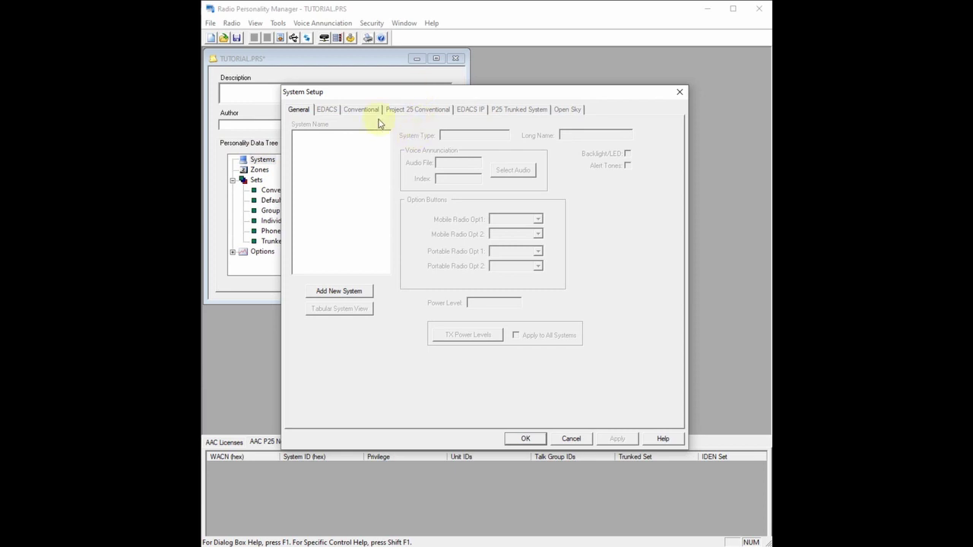
pyautogui.click(472, 113)
pyautogui.moveTo(472, 94); pyautogui.dragTo(472, 91)
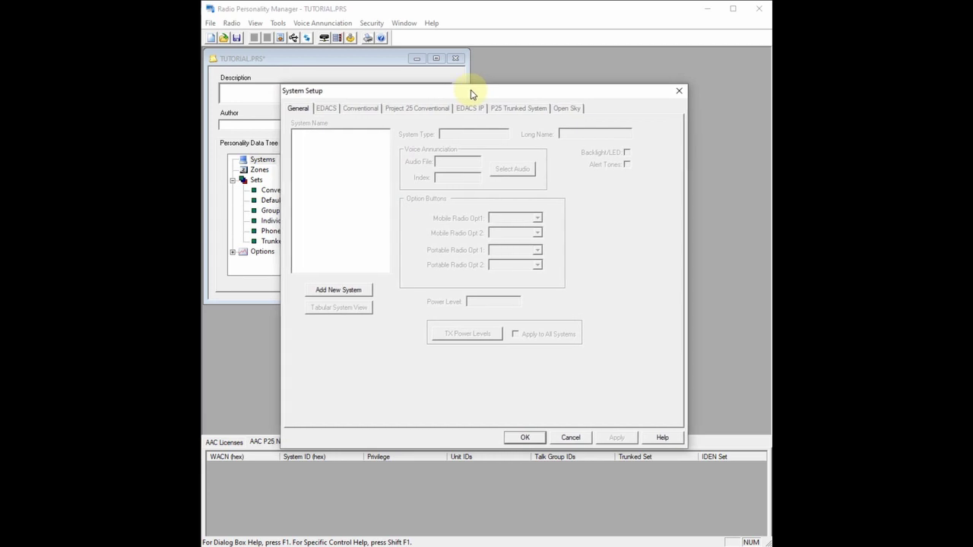
pyautogui.click(344, 295)
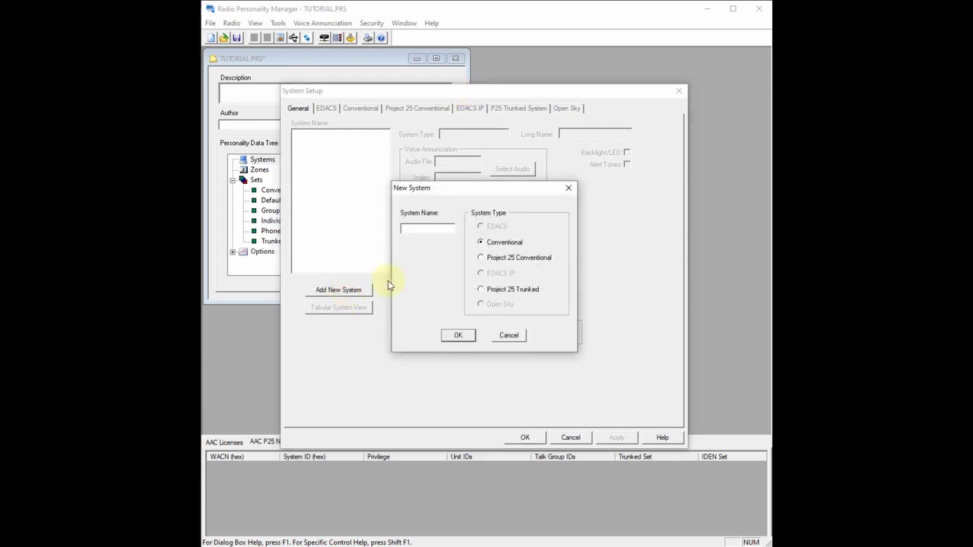
pyautogui.write('HAM CONV')
# Settle on Conventional as the HAM CONV system type and confirm creating it
pyautogui.click(480, 242)
pyautogui.click(480, 258)
pyautogui.click(482, 241)
pyautogui.click(481, 258)
pyautogui.click(482, 245)
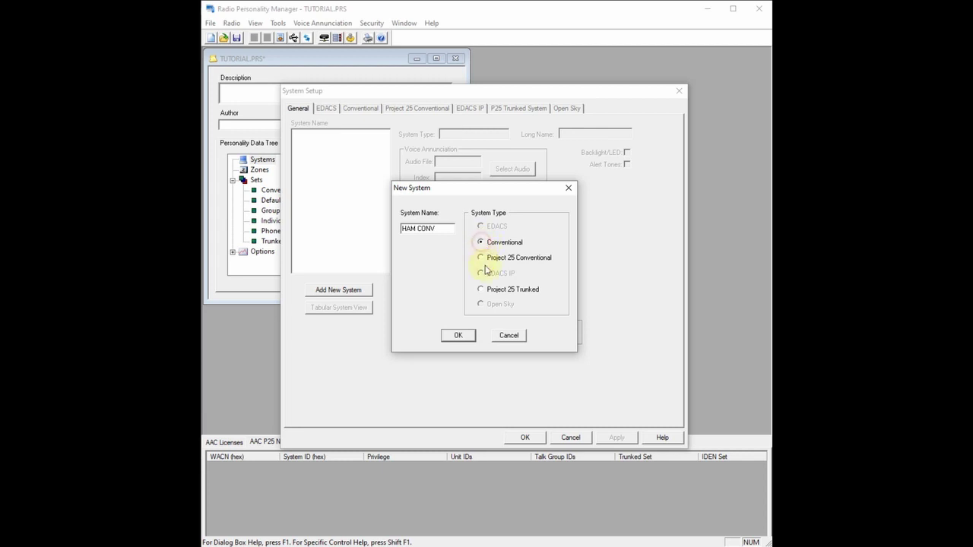
pyautogui.click(481, 243)
pyautogui.click(480, 243)
pyautogui.click(455, 336)
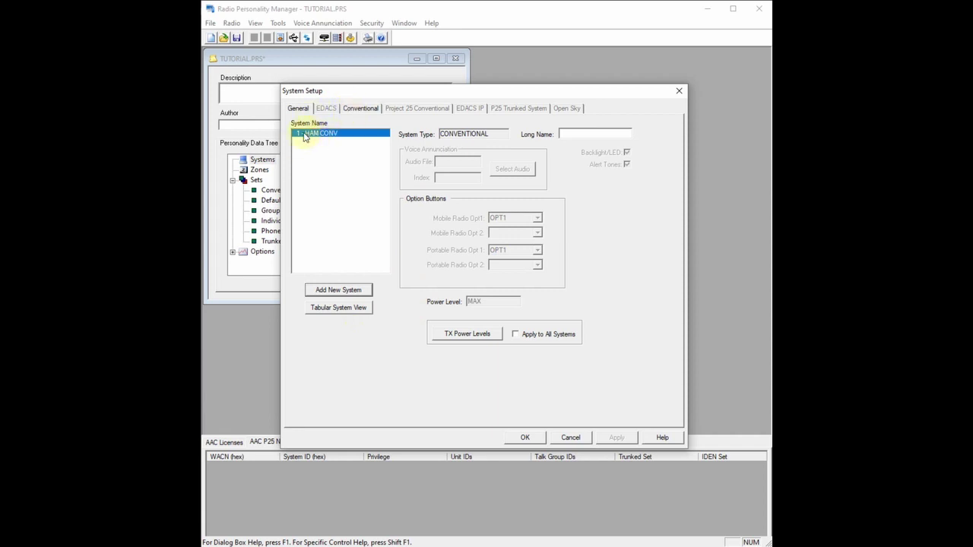
pyautogui.click(361, 111)
# Review HAM CONV's decode tone table and default sequence, keeping the security key at None
pyautogui.click(361, 112)
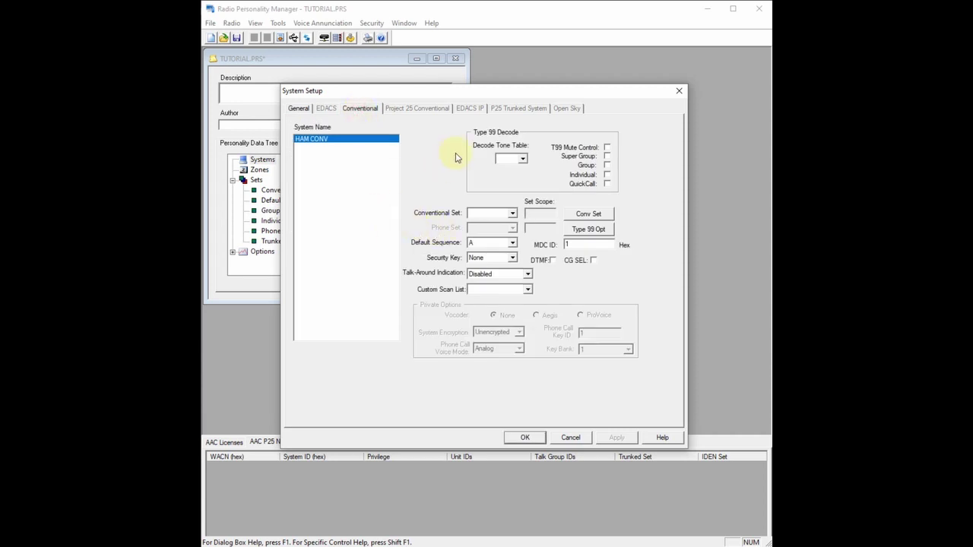
pyautogui.click(522, 158)
pyautogui.click(491, 174)
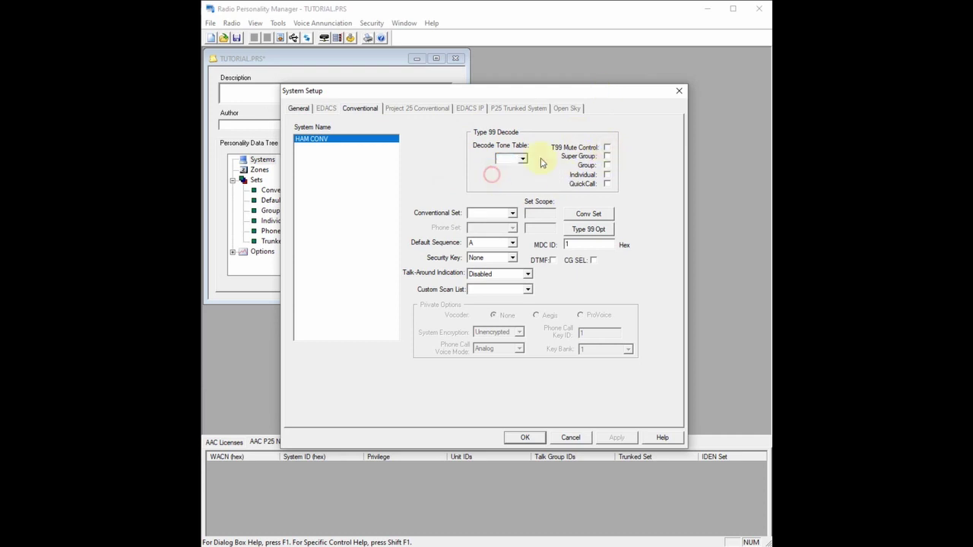
pyautogui.click(514, 242)
pyautogui.click(514, 243)
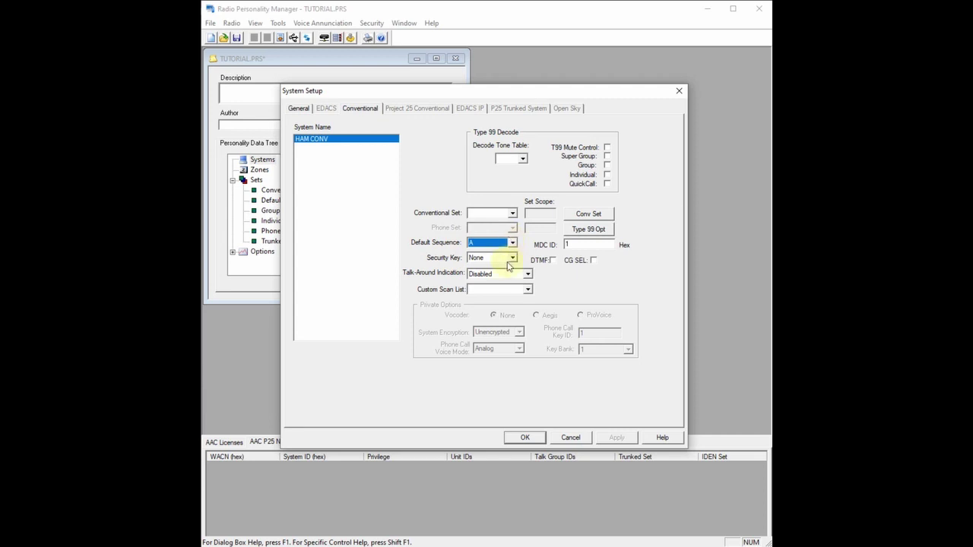
pyautogui.click(513, 258)
pyautogui.click(514, 259)
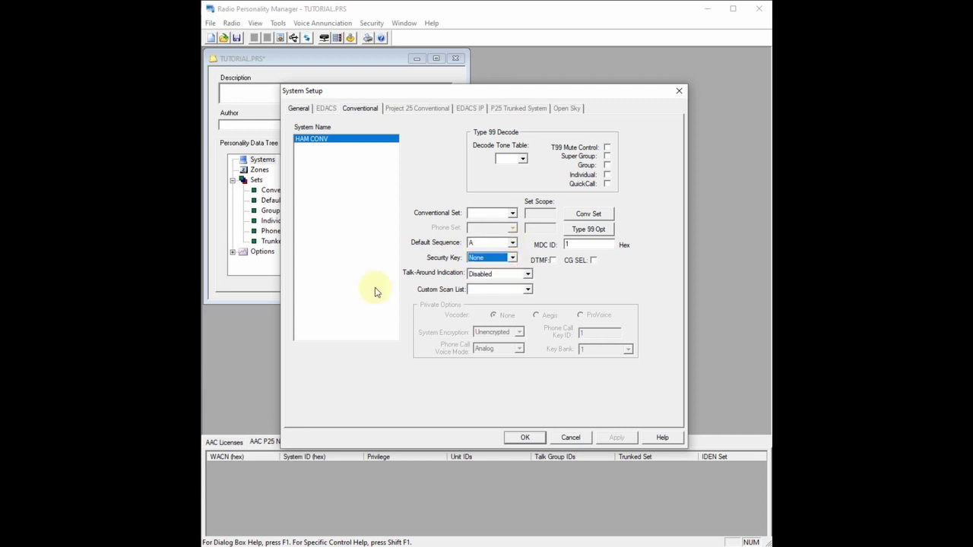
# Set Talk-Around Indication to Transmit & Receive and verify the choice
pyautogui.click(528, 274)
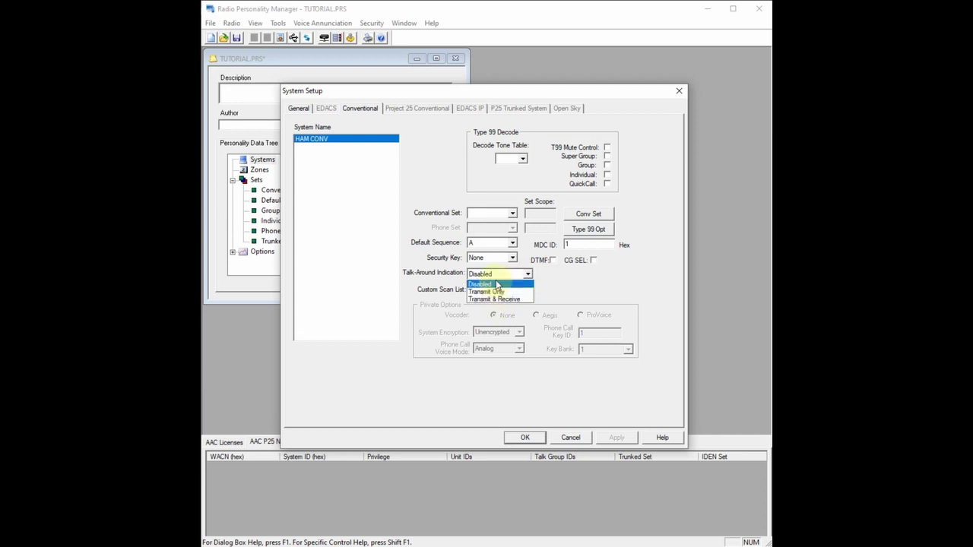
pyautogui.click(504, 301)
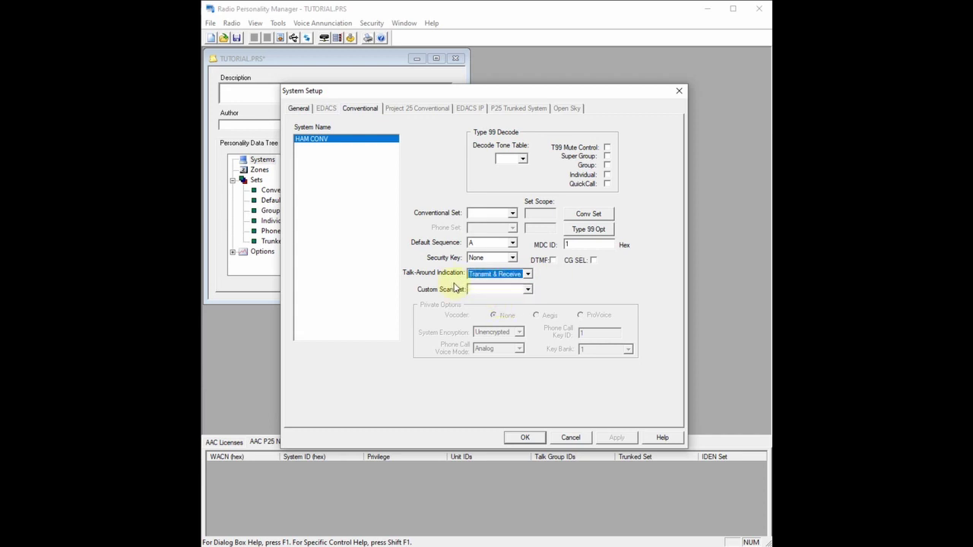
pyautogui.click(528, 274)
pyautogui.click(511, 301)
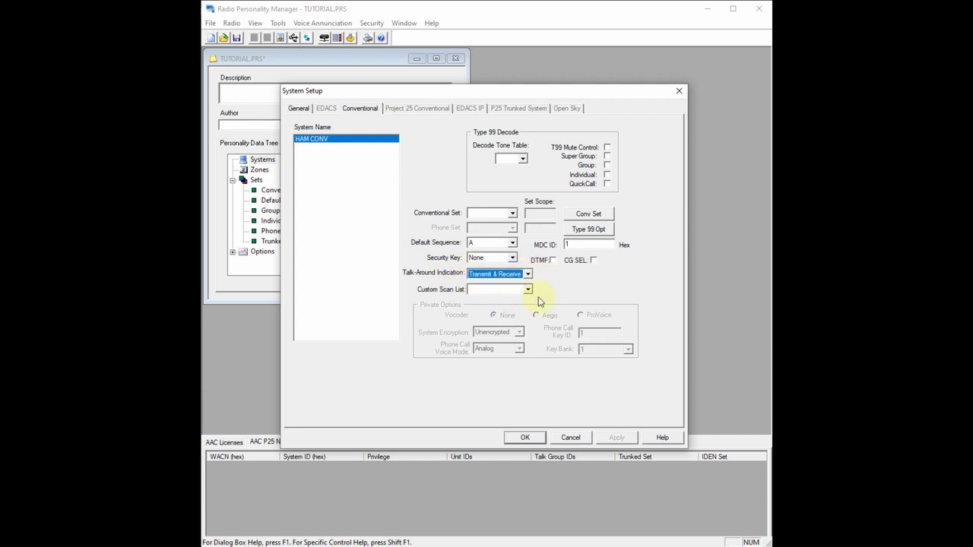
pyautogui.click(528, 289)
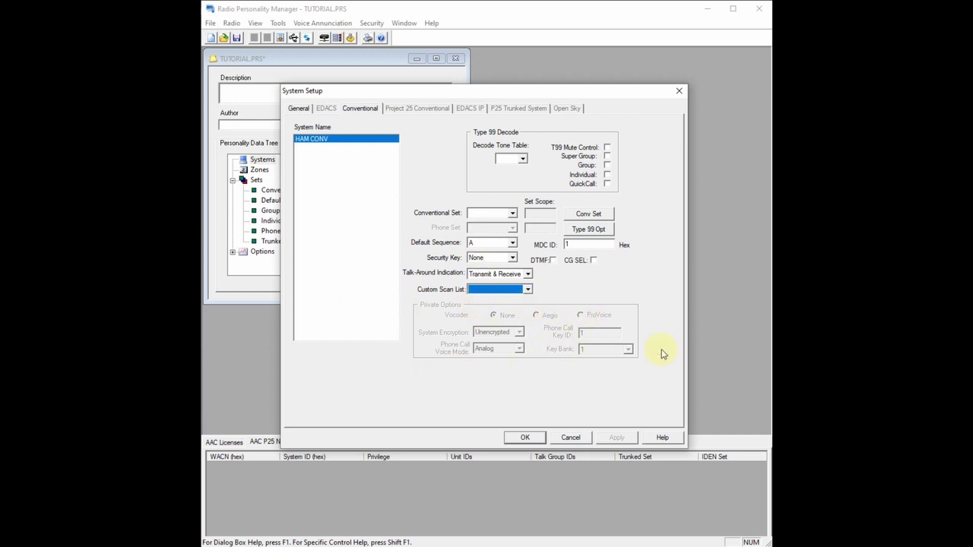
# Try several MDC ID values for HAM CONV, settling on 8641
pyautogui.click(622, 348)
pyautogui.doubleClick(570, 244)
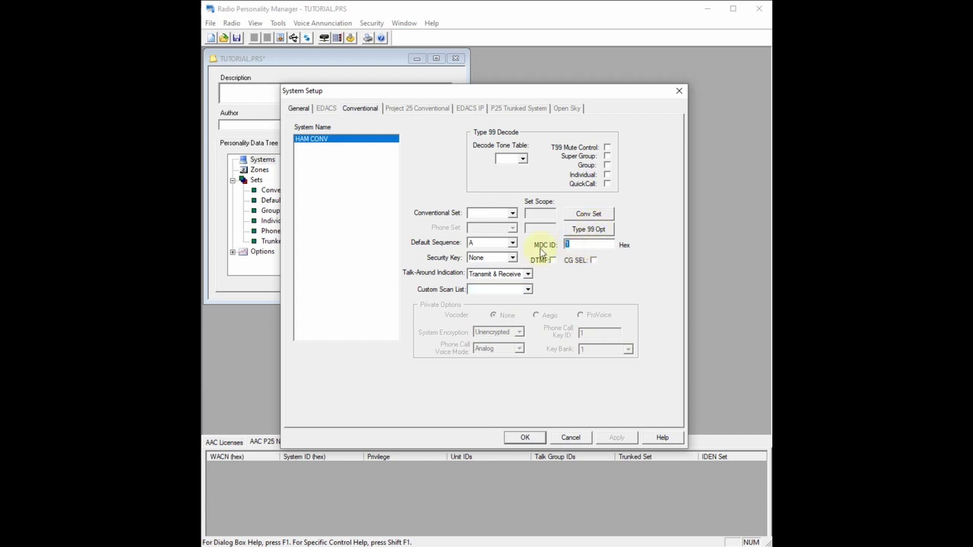
pyautogui.write('864')
pyautogui.doubleClick(576, 244)
pyautogui.write('111')
pyautogui.doubleClick(576, 244)
pyautogui.write('1234')
pyautogui.doubleClick(587, 245)
pyautogui.write('8')
pyautogui.doubleClick(581, 244)
pyautogui.click(571, 245)
pyautogui.moveTo(592, 244); pyautogui.dragTo(566, 244)
pyautogui.click(568, 245)
# Leave HAM CONV's Conventional Set on the blank entry instead of VTC-NOAA
pyautogui.click(461, 91)
pyautogui.moveTo(461, 91); pyautogui.dragTo(464, 89)
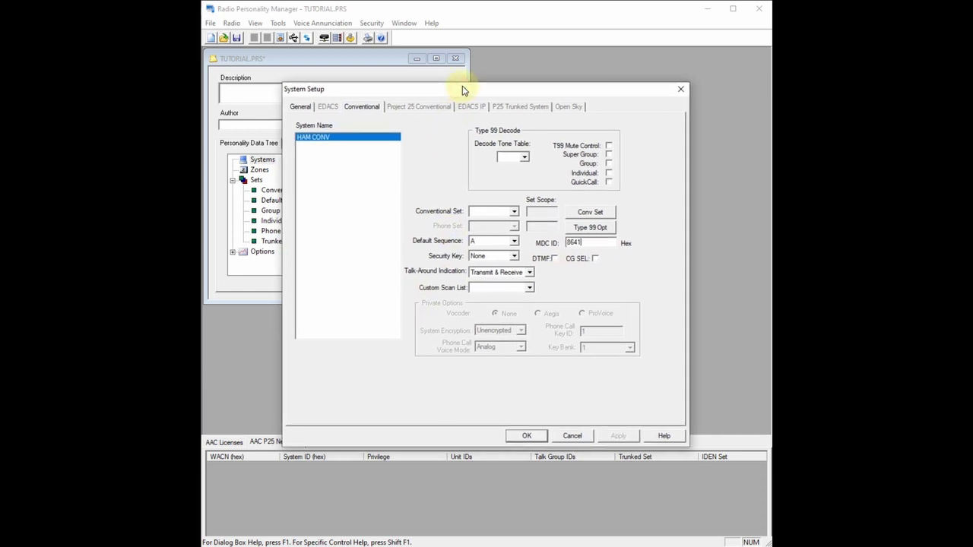
pyautogui.click(506, 211)
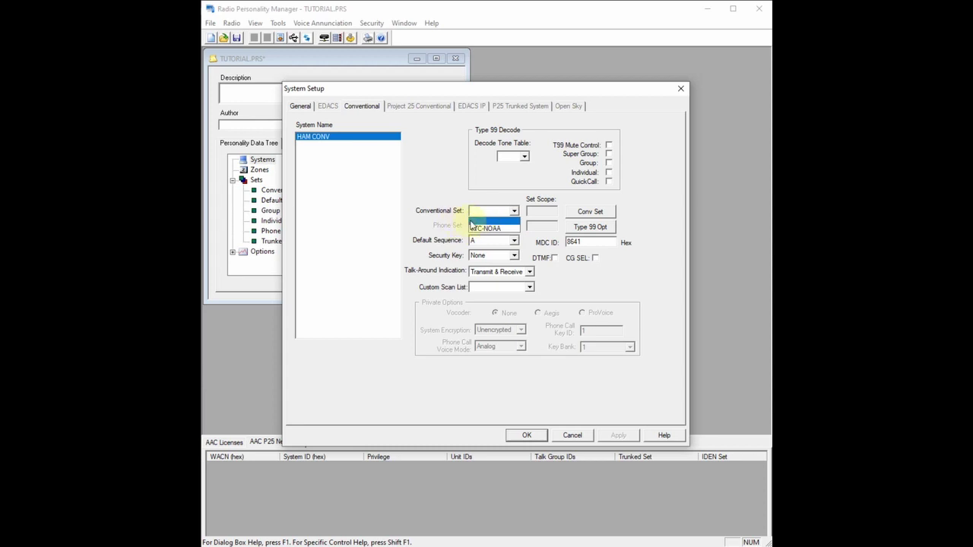
pyautogui.click(487, 225)
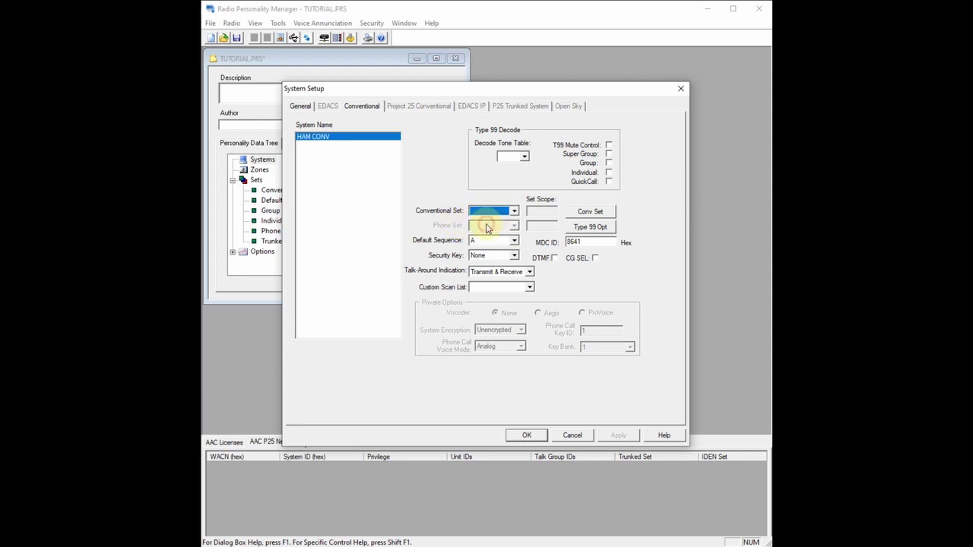
# Open the Conventional Frequency Sets editor, check the P25 tab, and start new set VHF 1
pyautogui.click(591, 213)
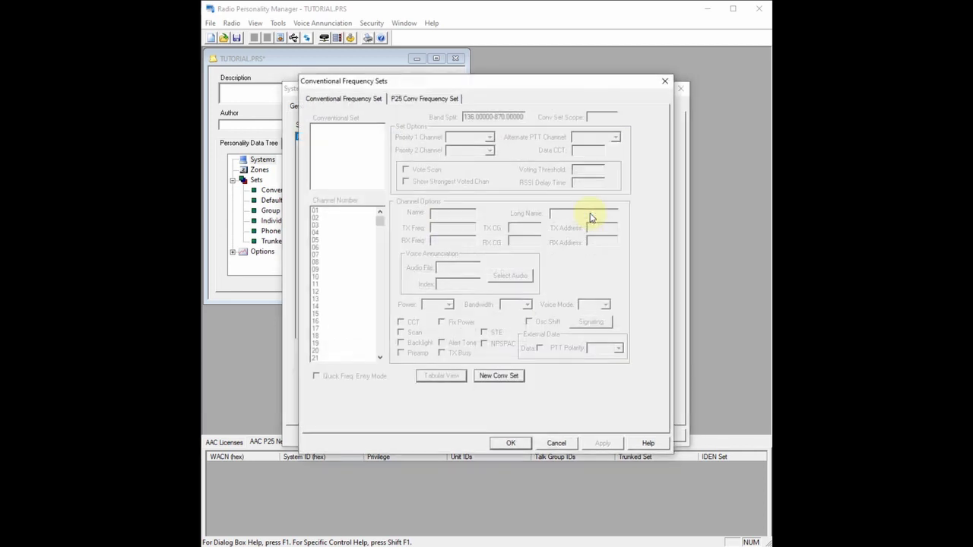
pyautogui.moveTo(500, 88); pyautogui.dragTo(504, 86)
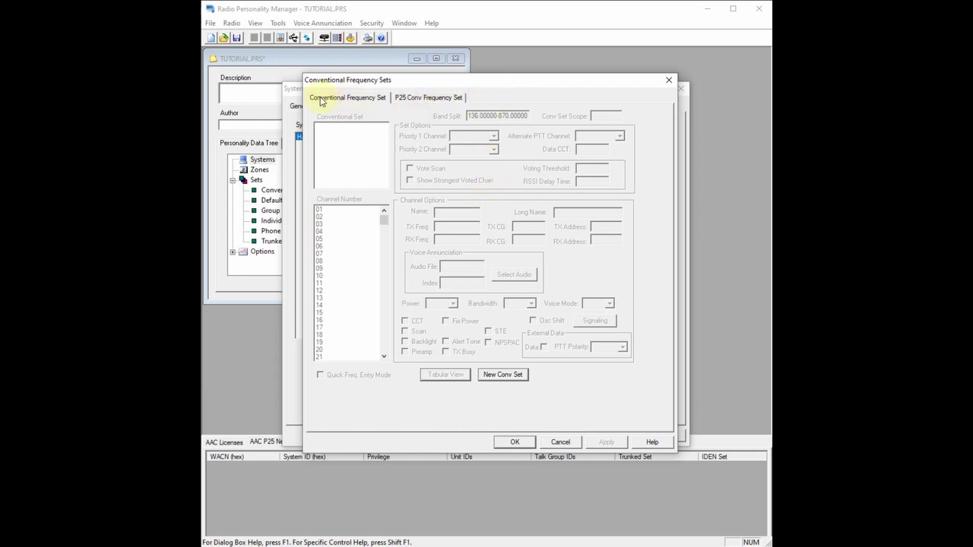
pyautogui.click(410, 99)
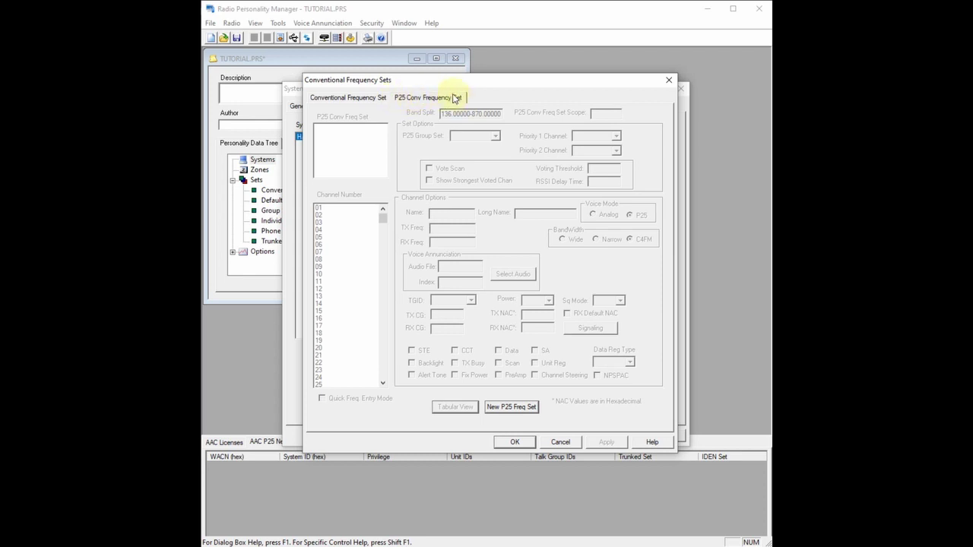
pyautogui.click(414, 100)
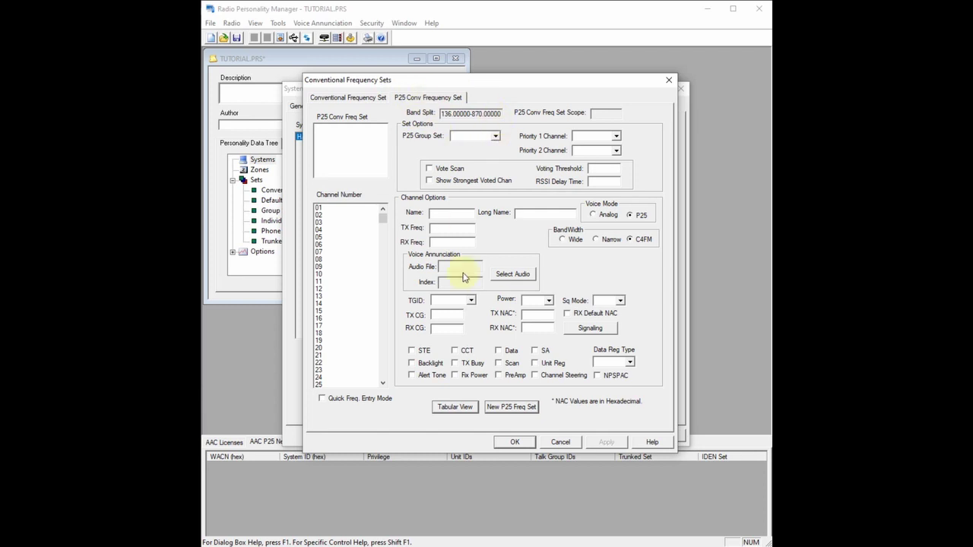
pyautogui.click(340, 208)
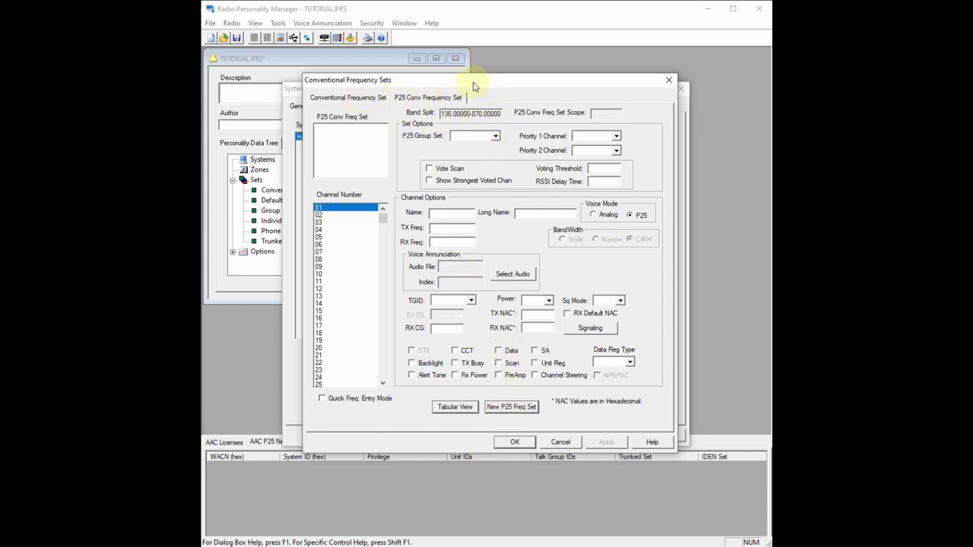
pyautogui.moveTo(474, 83); pyautogui.dragTo(444, 91)
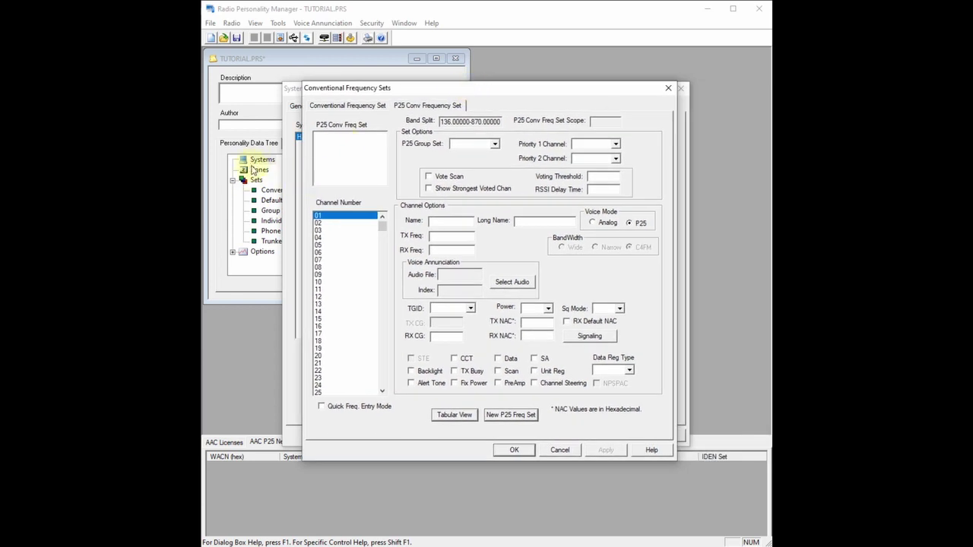
pyautogui.moveTo(464, 93); pyautogui.dragTo(475, 86)
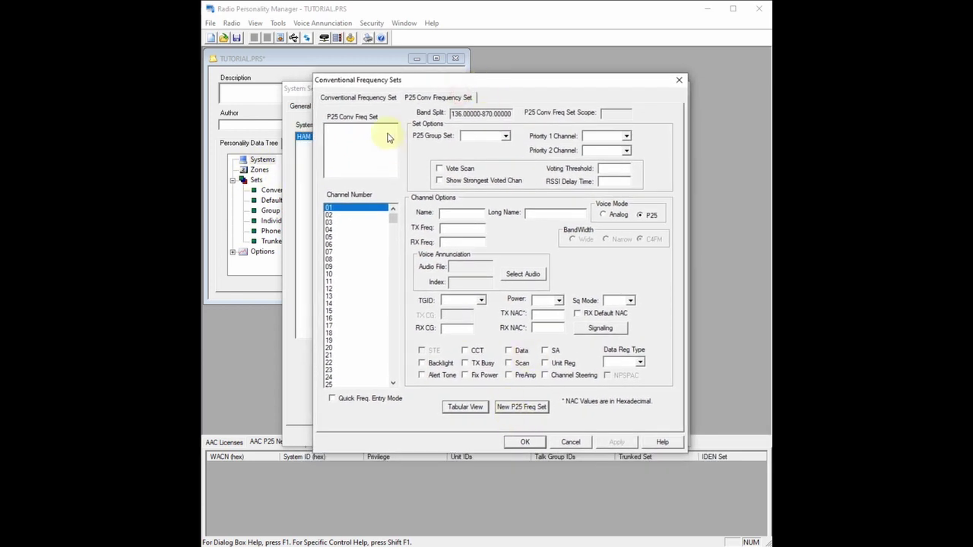
pyautogui.click(359, 98)
pyautogui.click(505, 374)
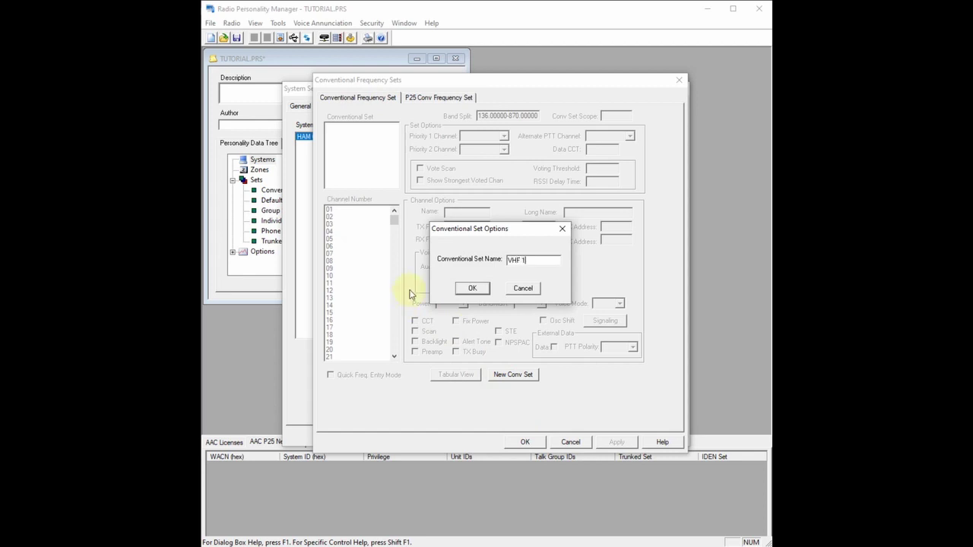
# Confirm set VHF 1 and name its channel 01 SIMPLEX
pyautogui.click(472, 288)
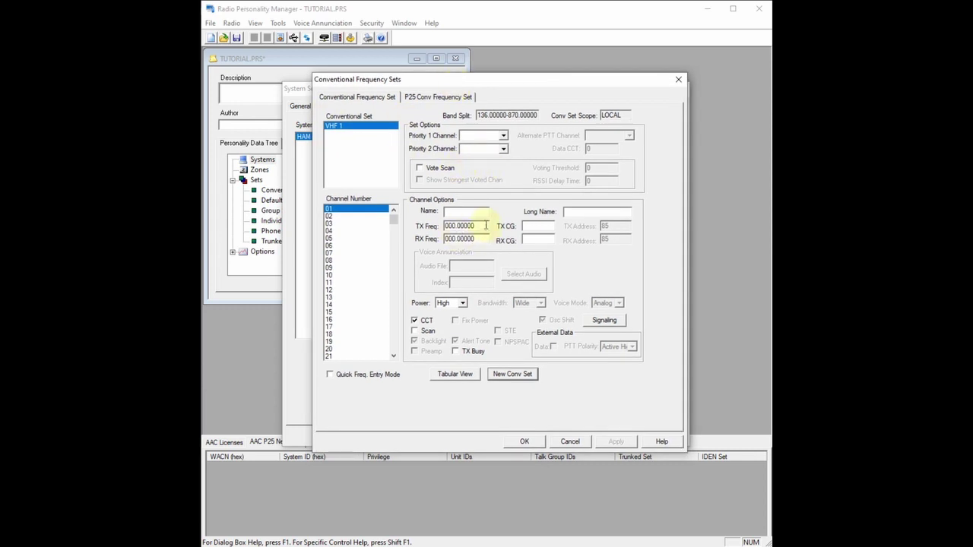
pyautogui.click(463, 214)
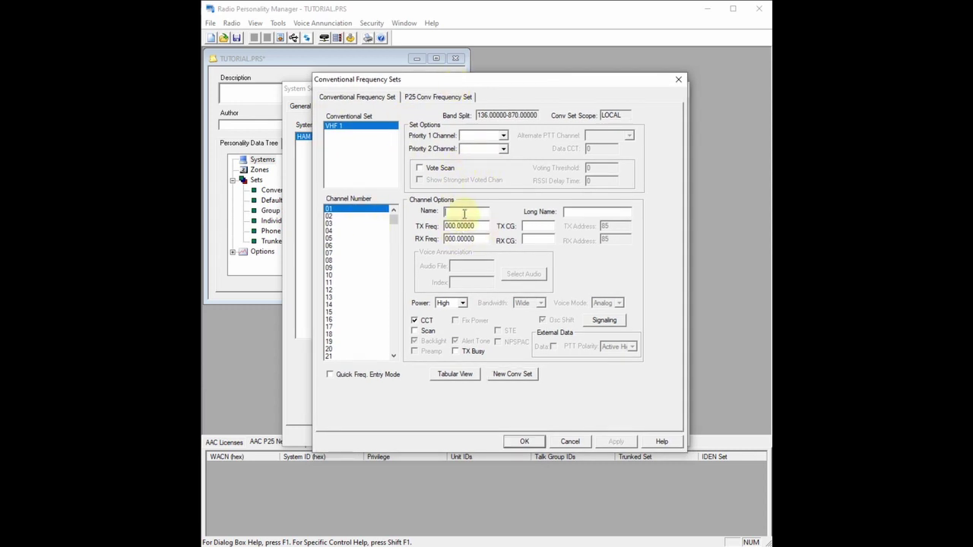
pyautogui.write('SIMPLEX2')
pyautogui.click(583, 211)
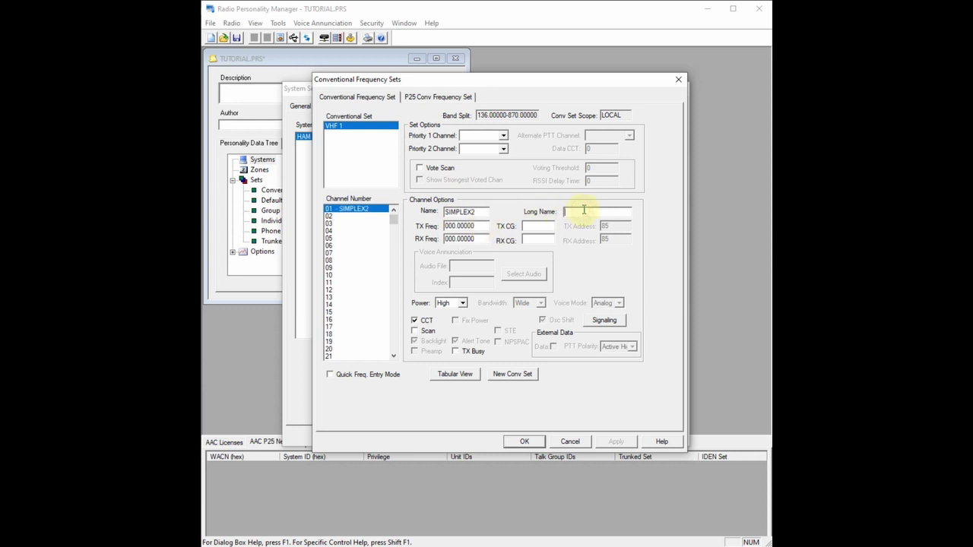
pyautogui.click(489, 208)
pyautogui.press('BackSpace')
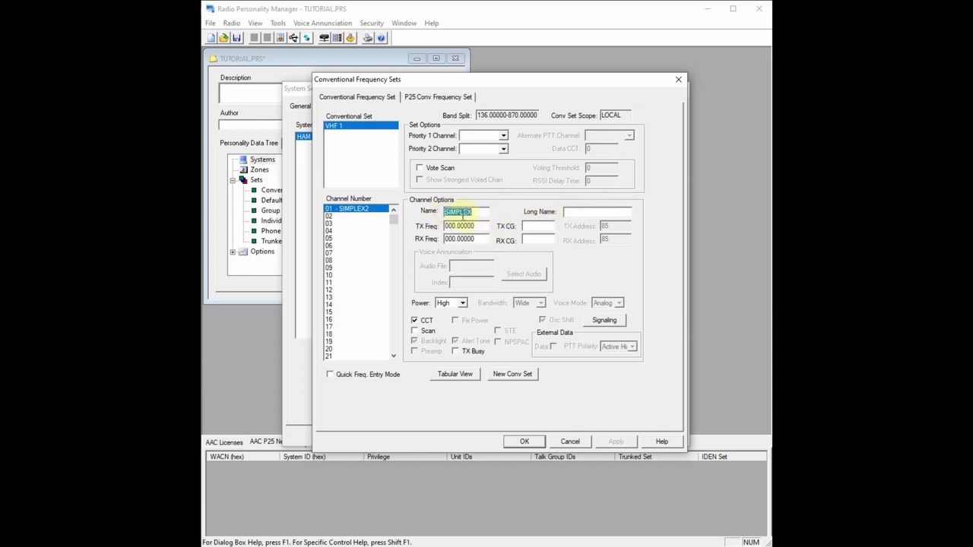
pyautogui.moveTo(445, 212); pyautogui.dragTo(477, 215)
pyautogui.click(476, 214)
# Give channel 01 long name SIMPLEX 2M and TX frequency 146.52, then reselect HAM CONV
pyautogui.click(583, 213)
pyautogui.write('SIMPLEX')
pyautogui.write('2M')
pyautogui.doubleClick(456, 226)
pyautogui.write('146.52')
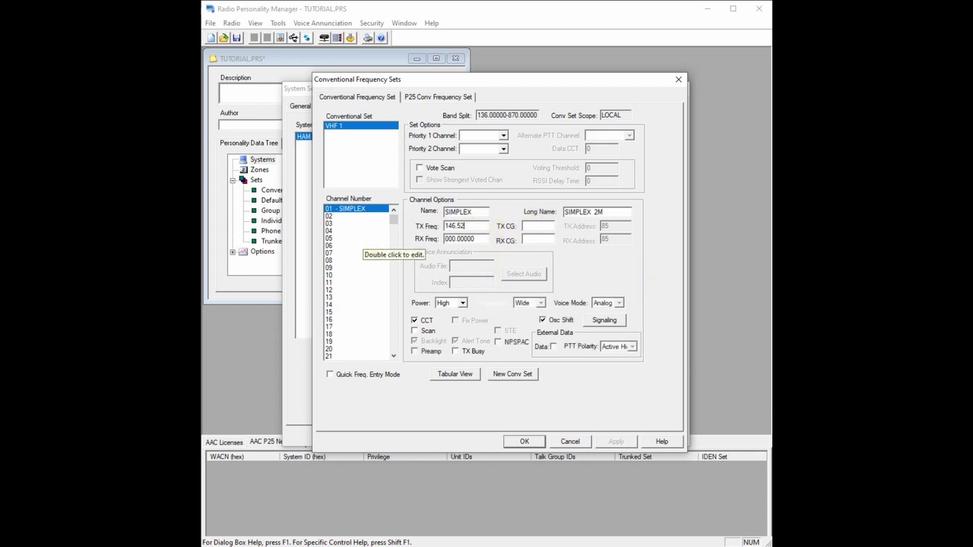
pyautogui.press('Return')
pyautogui.click(343, 139)
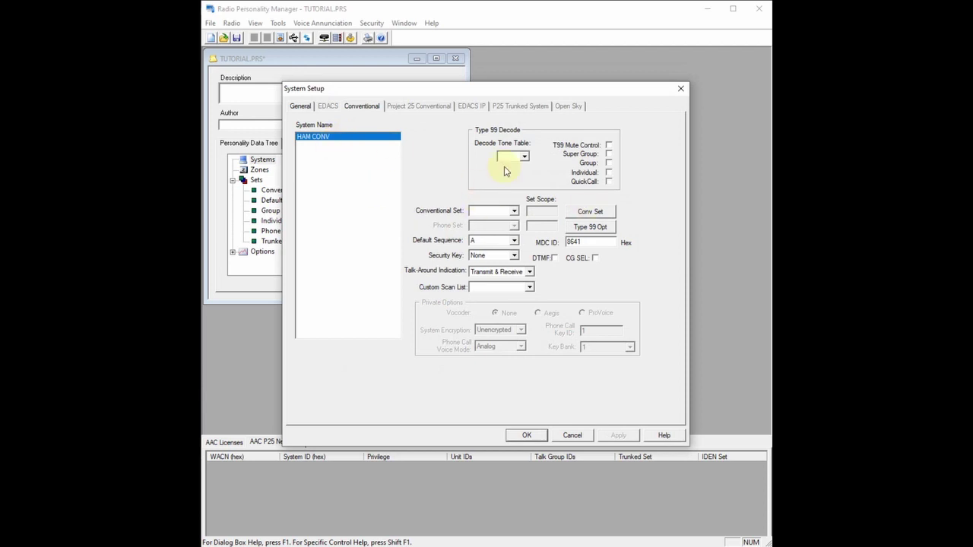
# Reopen VHF 1 and re-enter channel 01's transmit frequency as 146.52
pyautogui.click(590, 211)
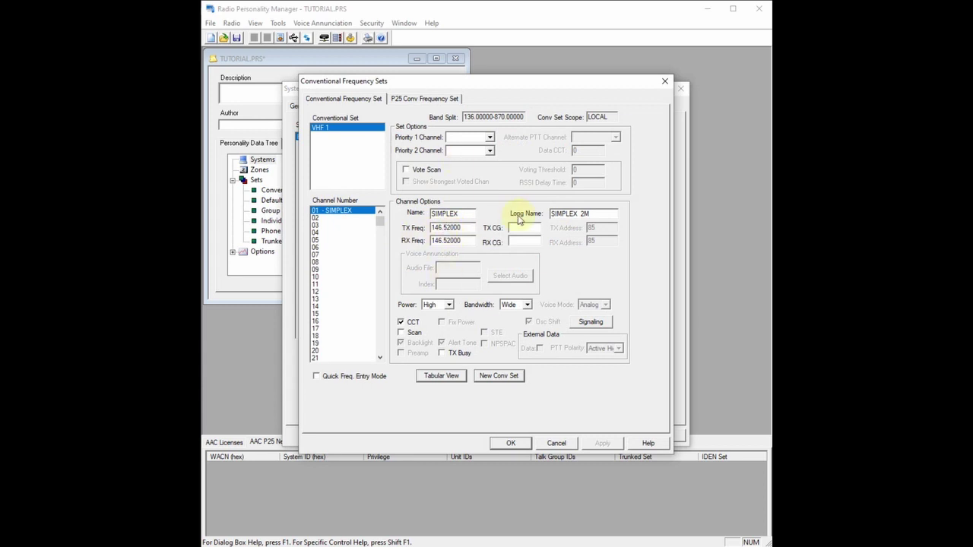
pyautogui.moveTo(465, 228); pyautogui.dragTo(397, 239)
pyautogui.write('446')
pyautogui.click(343, 234)
pyautogui.write('1')
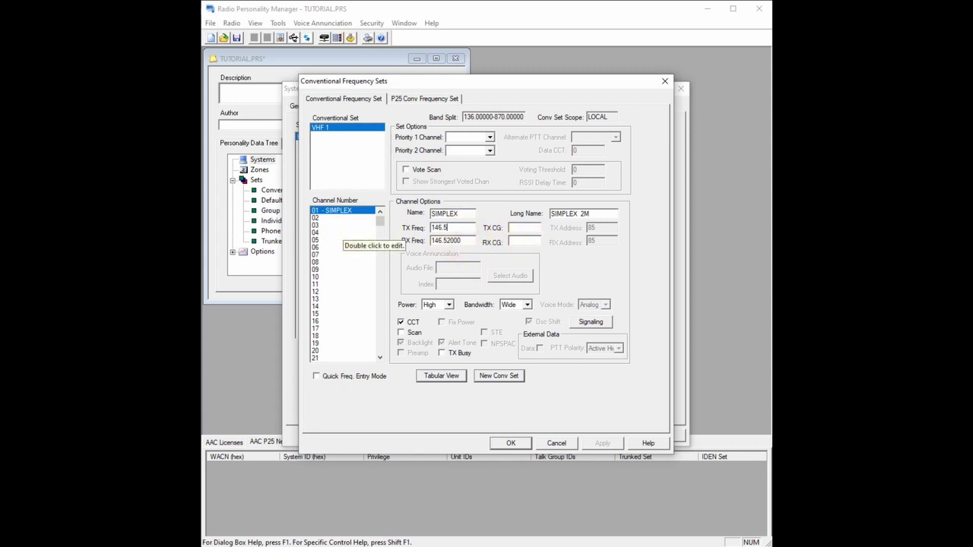
# Clear the 131.8 TX and RX CG tones and turn on Vote Scan
pyautogui.click(526, 230)
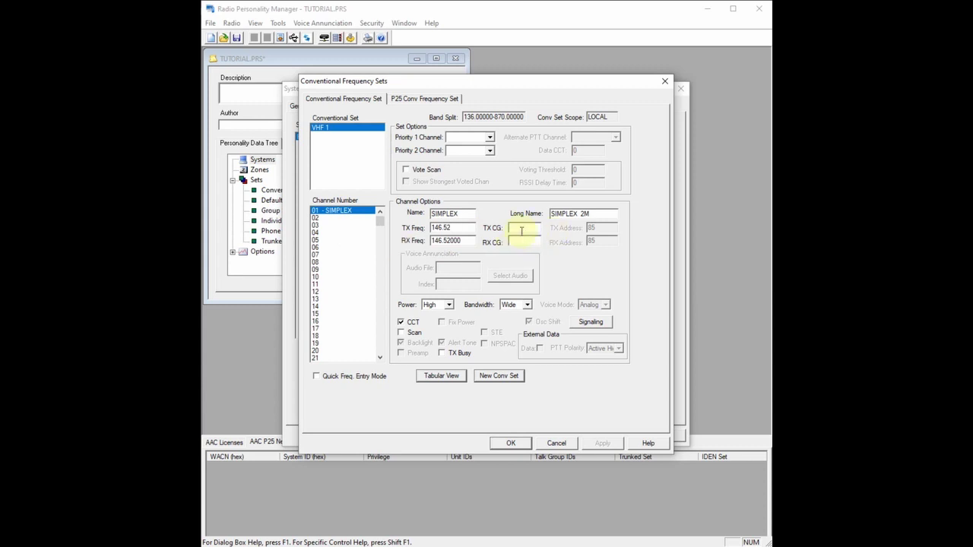
pyautogui.click(519, 243)
pyautogui.click(519, 227)
pyautogui.doubleClick(526, 228)
pyautogui.press('BackSpace')
pyautogui.doubleClick(526, 240)
pyautogui.press('BackSpace')
pyautogui.click(406, 171)
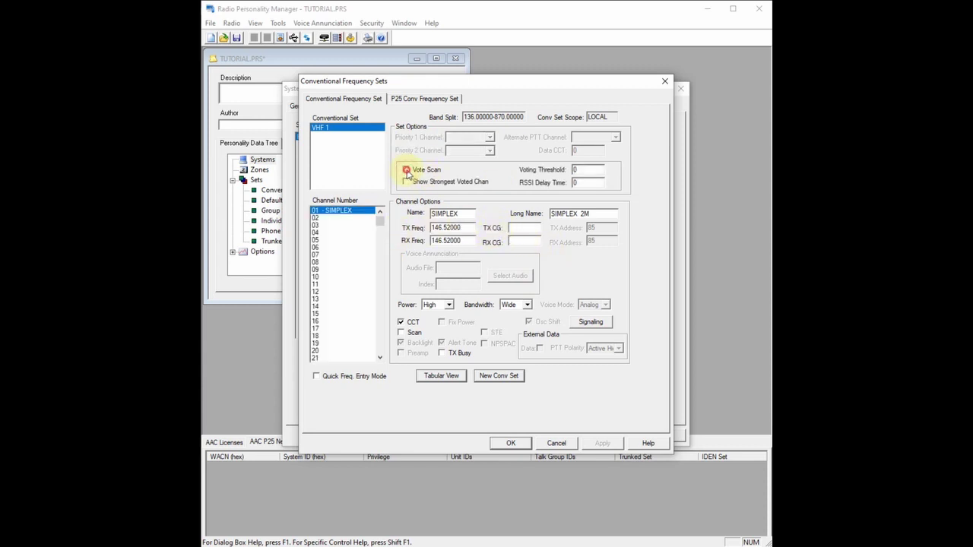
# Turn Vote Scan off, keep High power, and set SIMPLEX channel bandwidth to Narrow
pyautogui.click(407, 171)
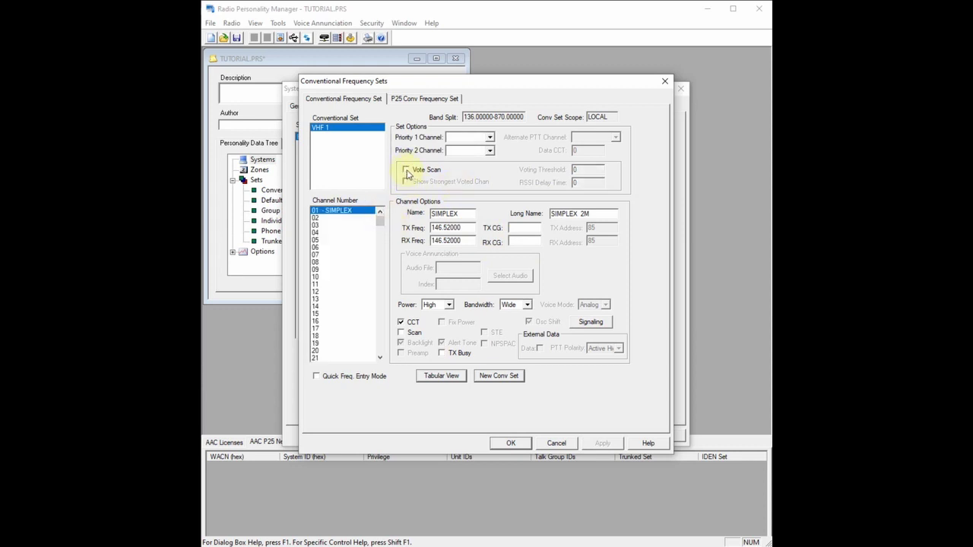
pyautogui.click(449, 305)
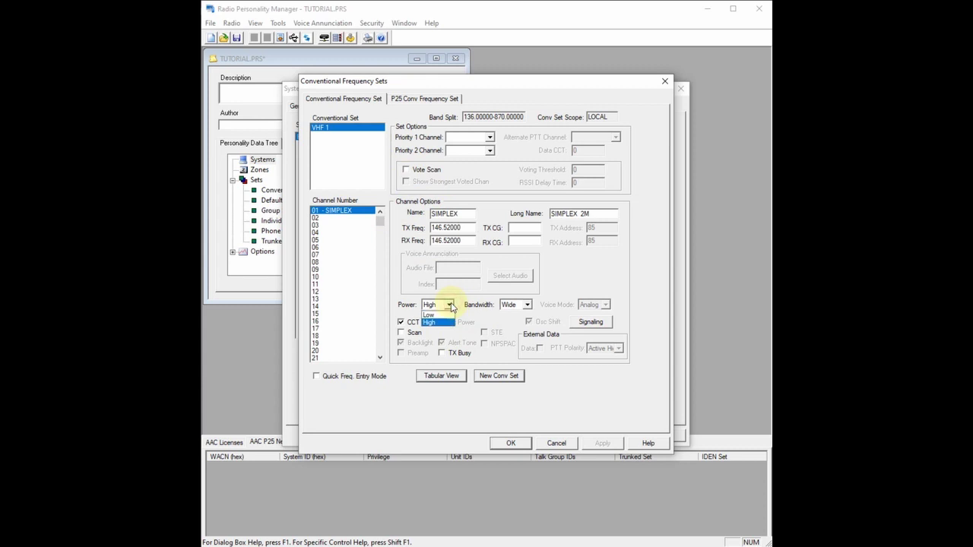
pyautogui.click(440, 323)
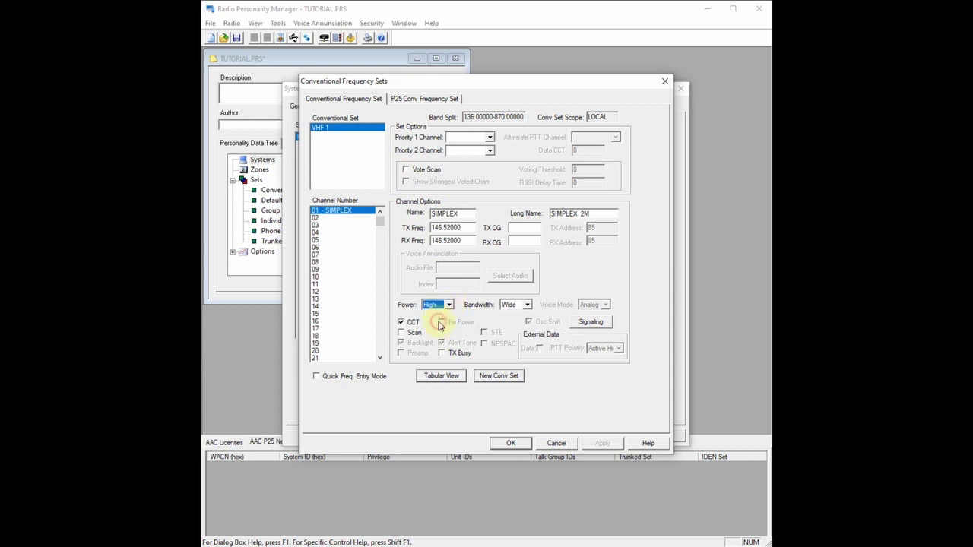
pyautogui.click(527, 305)
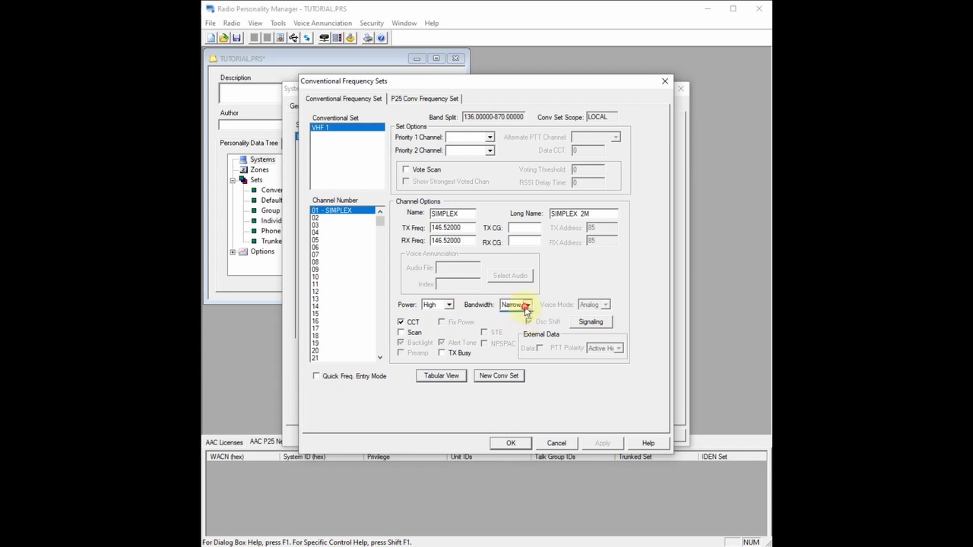
pyautogui.click(525, 305)
pyautogui.click(517, 318)
pyautogui.click(525, 305)
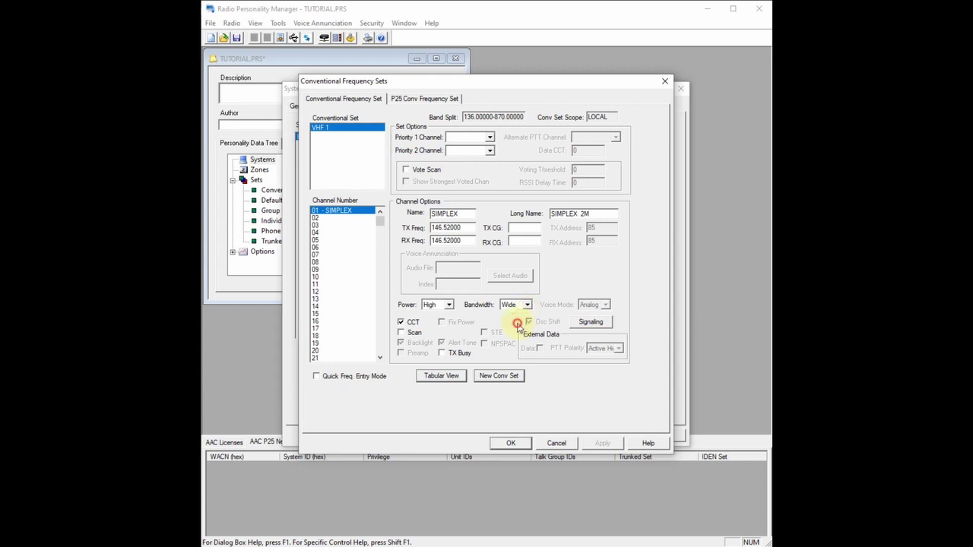
pyautogui.click(519, 322)
pyautogui.click(324, 218)
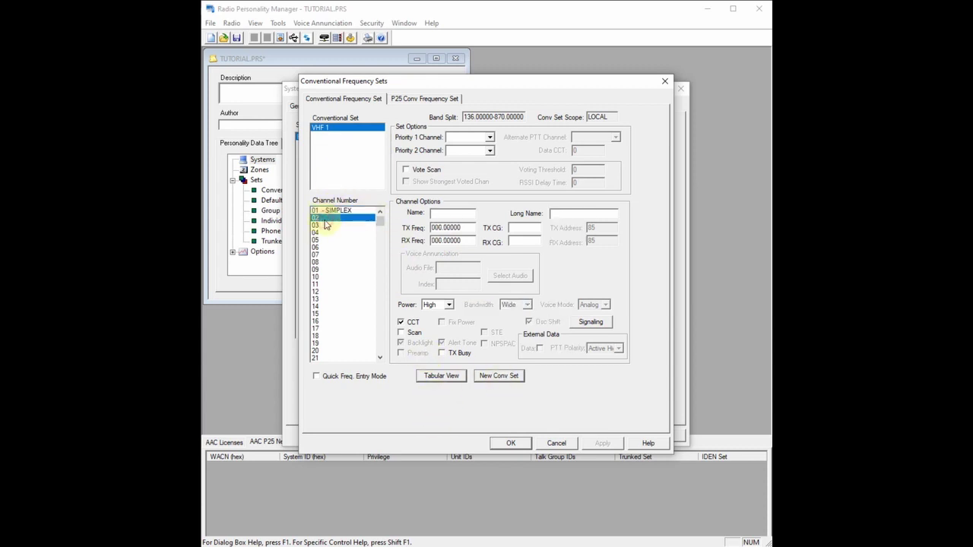
pyautogui.click(346, 211)
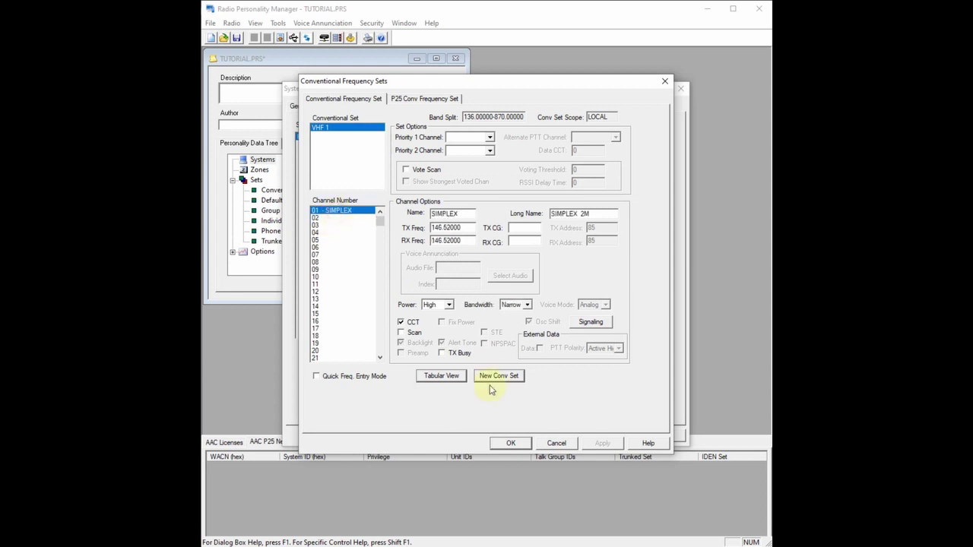
# Create set UHF 1 with channel 01 SIMPLEX (SIMPLEX 70CM) on 446.0
pyautogui.click(492, 379)
pyautogui.write('U')
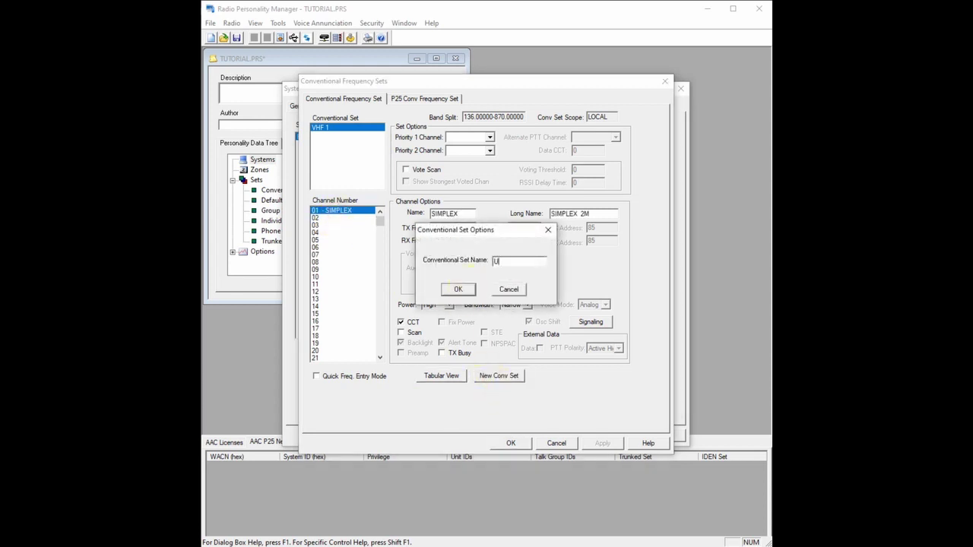
pyautogui.write('HF 1')
pyautogui.click(458, 289)
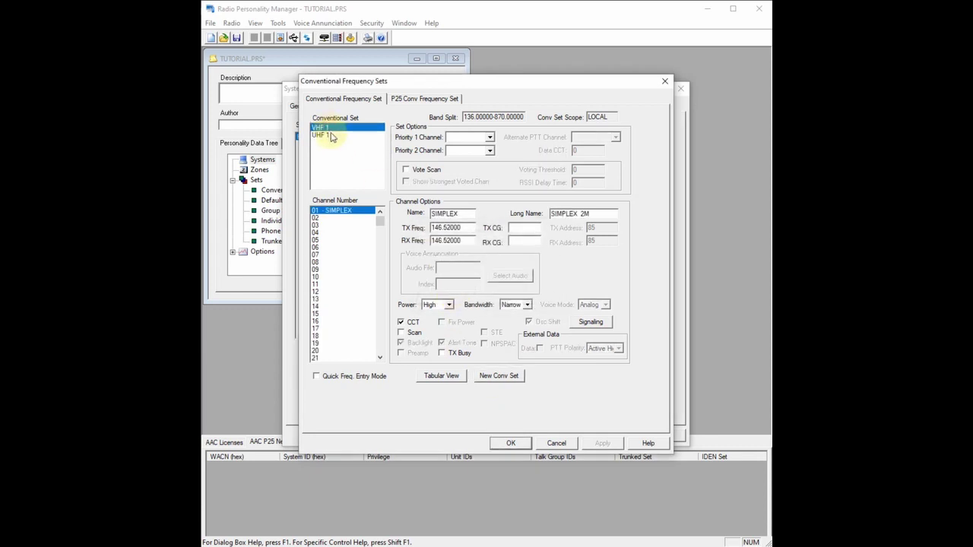
pyautogui.click(434, 213)
pyautogui.write('S')
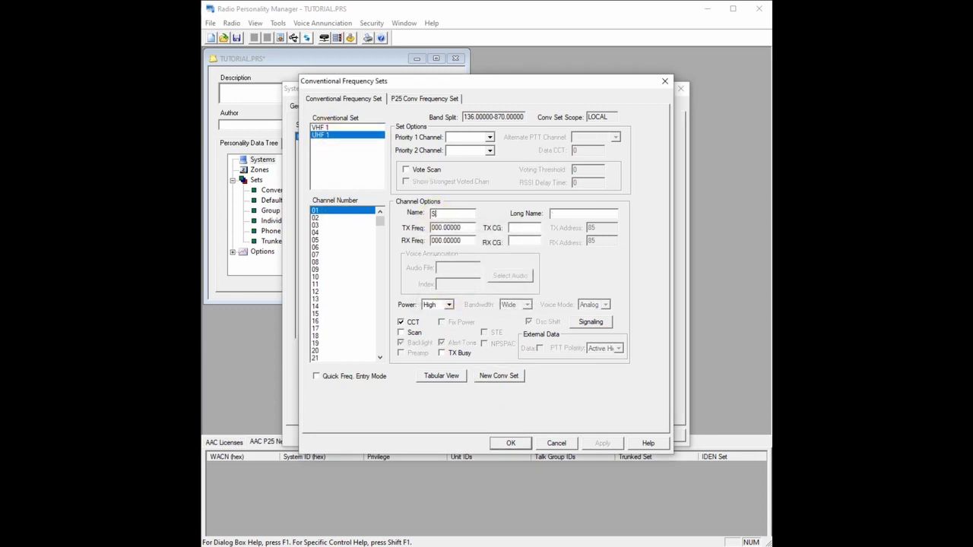
pyautogui.write('IMPLEX')
pyautogui.click(570, 213)
pyautogui.write('SIMPLEX 70CM')
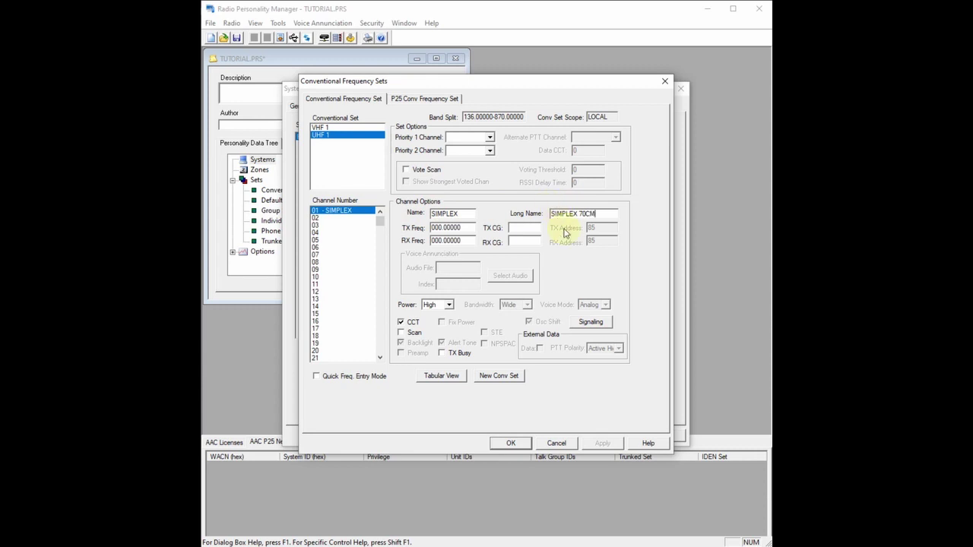
pyautogui.moveTo(473, 228); pyautogui.dragTo(385, 233)
pyautogui.write('446.0')
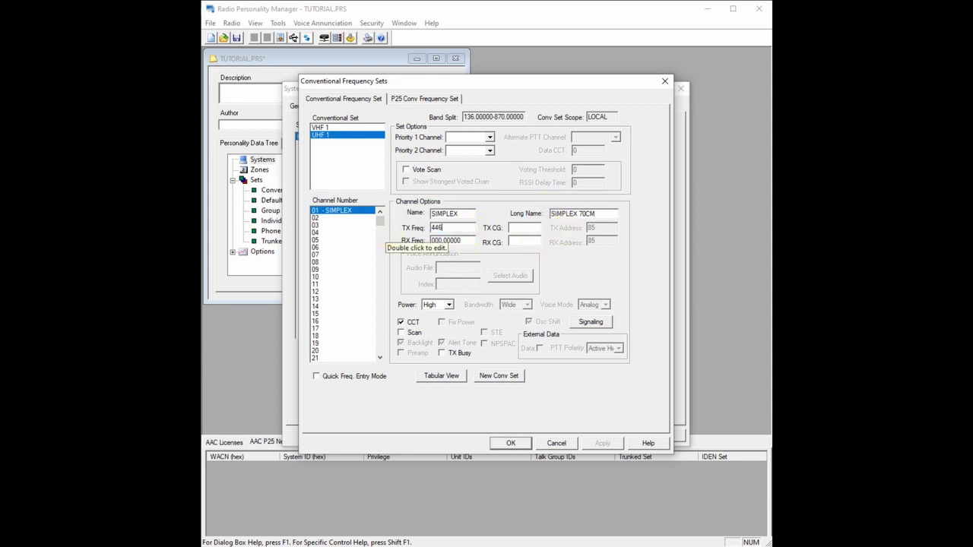
pyautogui.press('Tab')
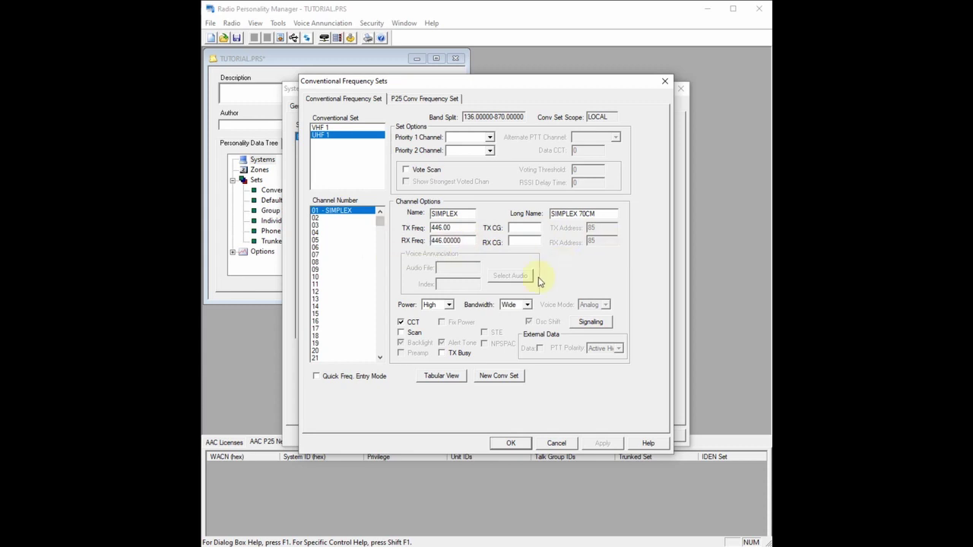
# Switch UHF 1 channel 01's bandwidth between Wide and Narrow
pyautogui.click(529, 305)
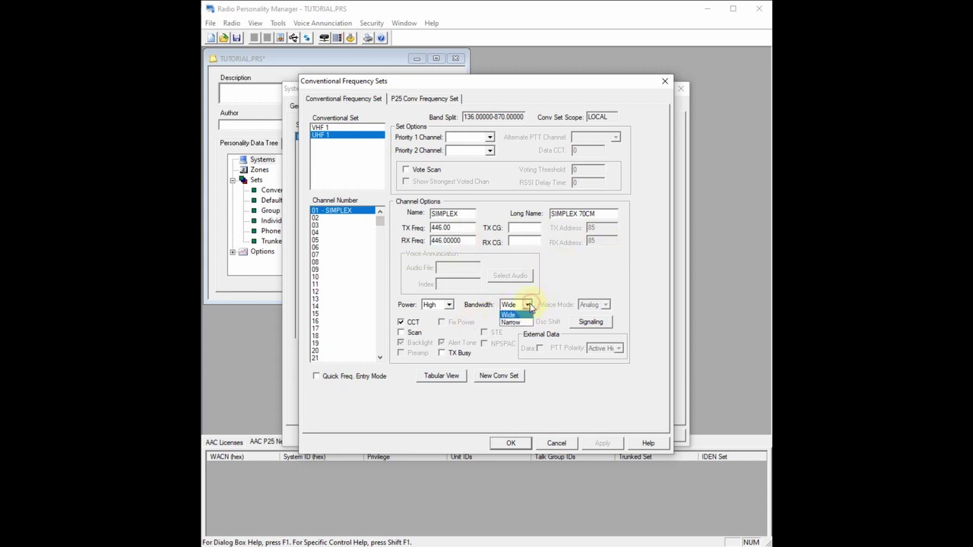
pyautogui.click(510, 317)
pyautogui.click(527, 304)
pyautogui.click(509, 316)
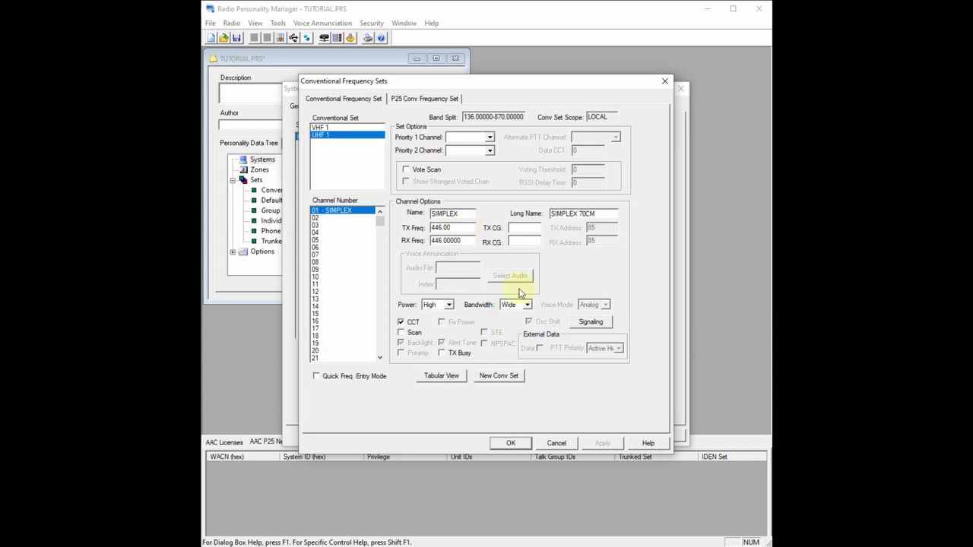
pyautogui.click(525, 324)
pyautogui.click(514, 305)
pyautogui.click(511, 318)
pyautogui.click(524, 305)
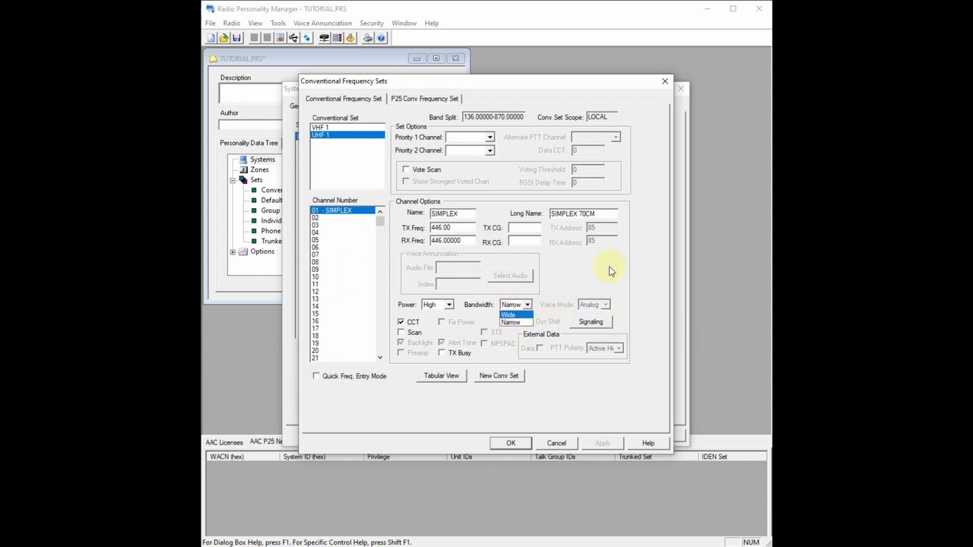
pyautogui.click(510, 322)
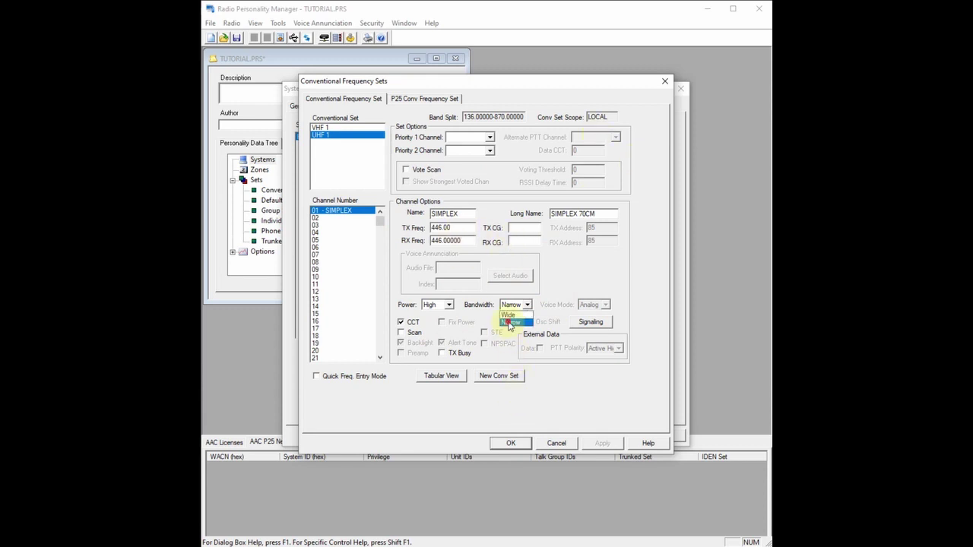
pyautogui.click(527, 305)
# Return UHF 1 to Wide, then give VHF 1's SIMPLEX 2M Wide bandwidth and High power
pyautogui.click(523, 315)
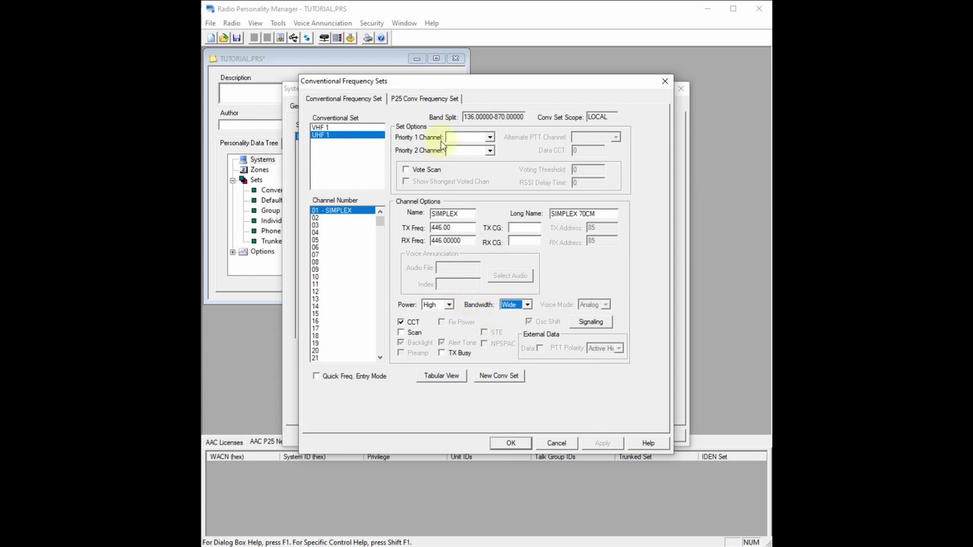
pyautogui.click(354, 99)
pyautogui.click(320, 127)
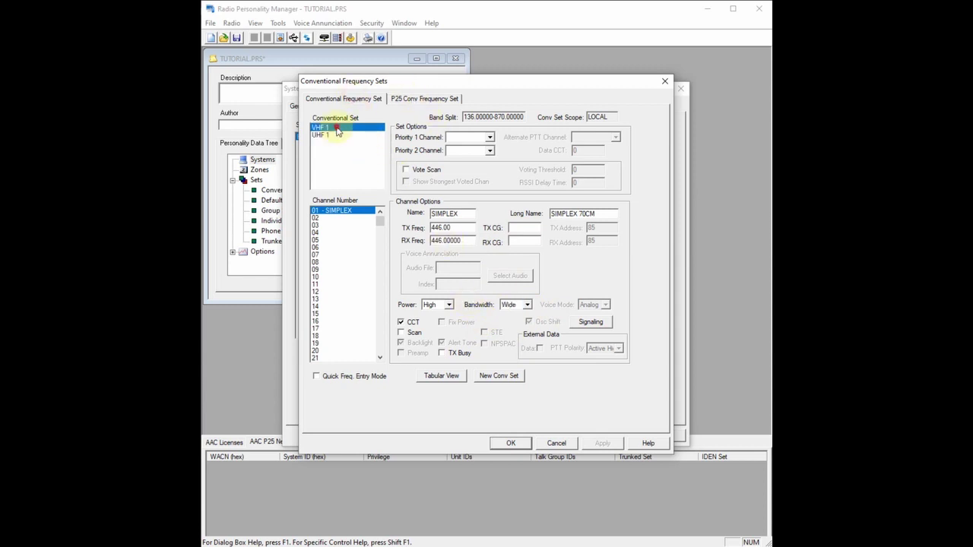
pyautogui.click(528, 305)
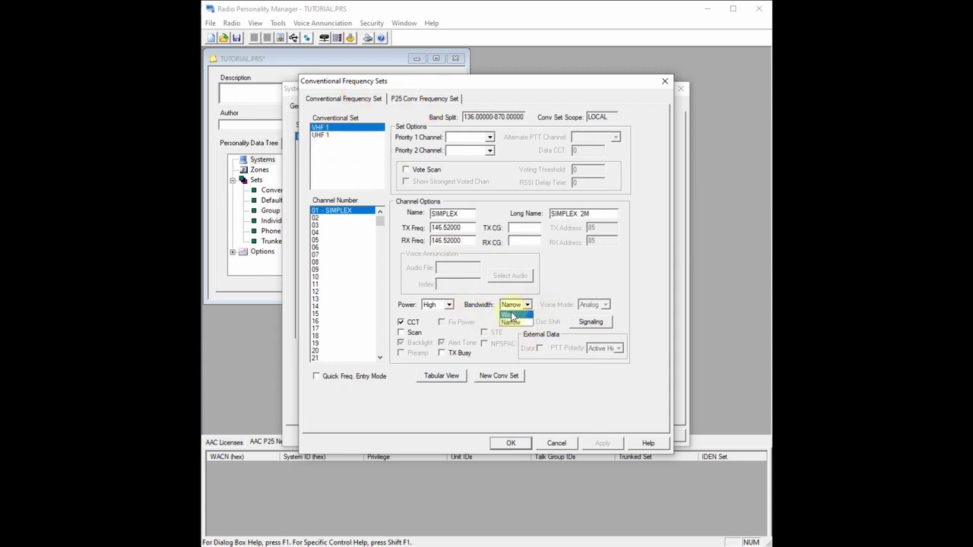
pyautogui.click(514, 315)
pyautogui.click(443, 308)
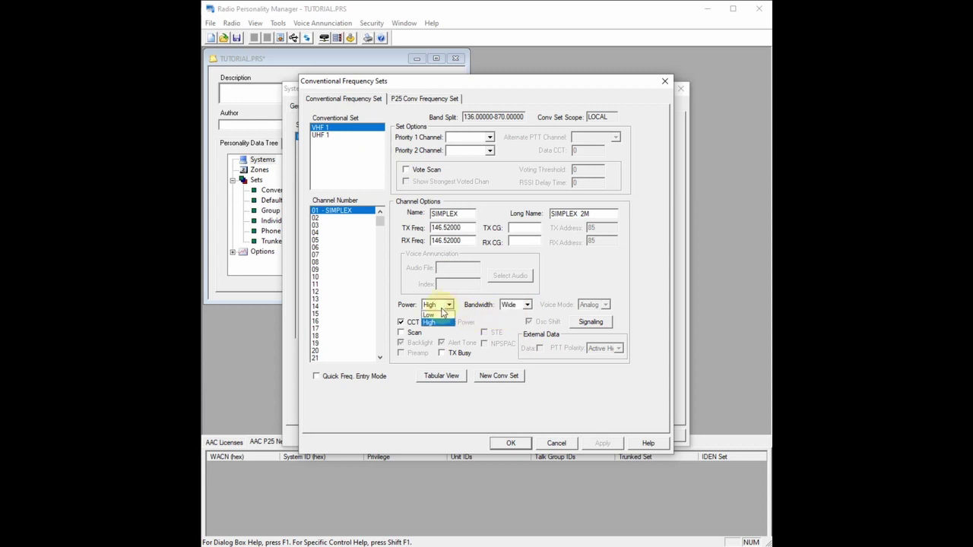
pyautogui.click(438, 312)
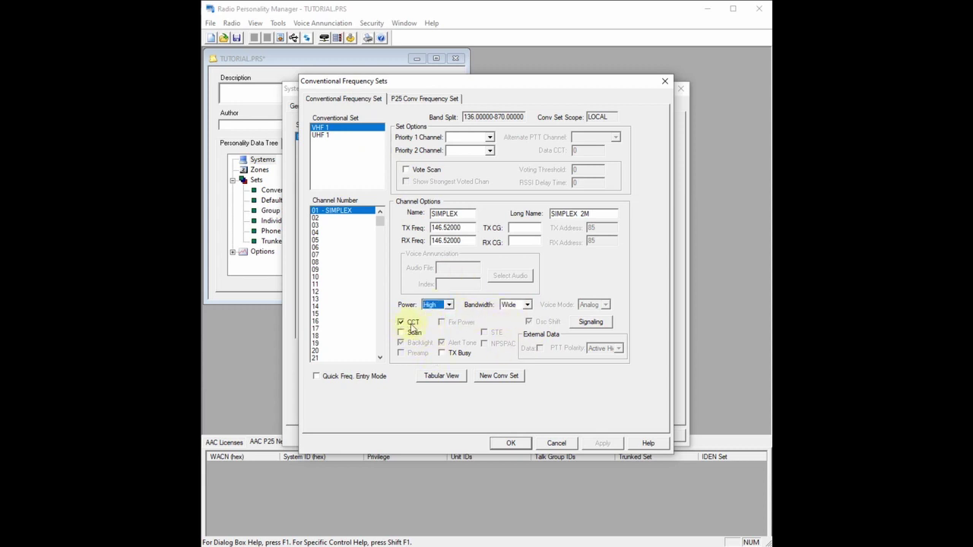
pyautogui.click(592, 323)
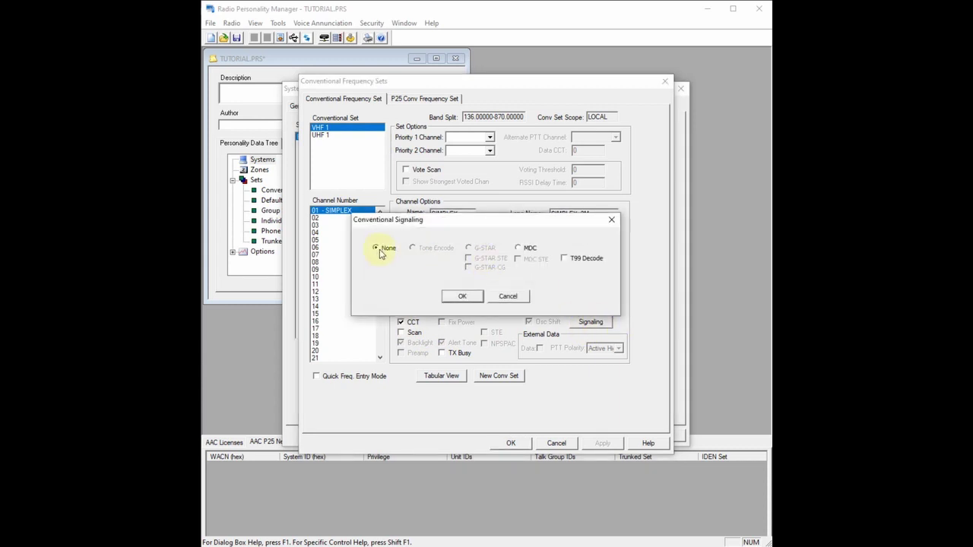
# Choose MDC in Conventional Signaling for VHF 1 channel 01 and confirm
pyautogui.click(520, 248)
pyautogui.click(458, 296)
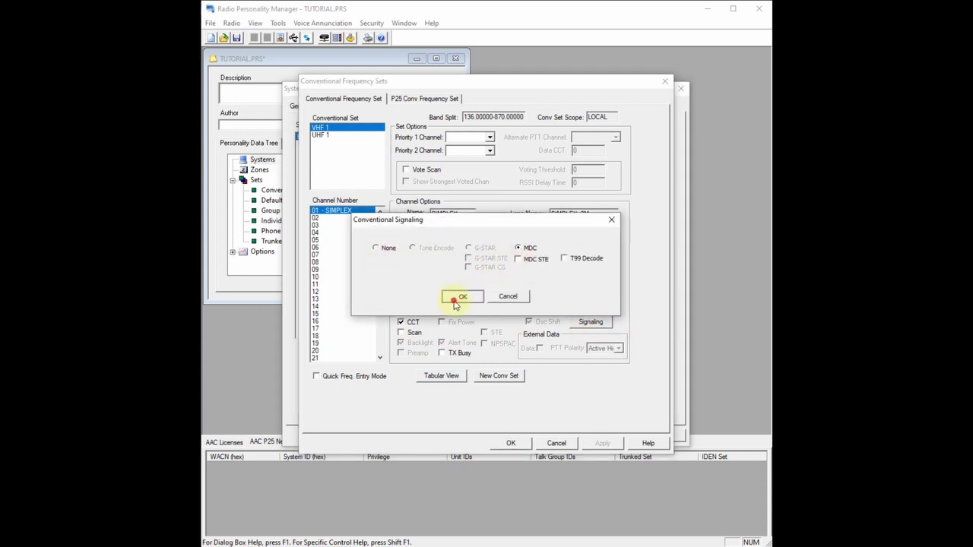
pyautogui.click(591, 325)
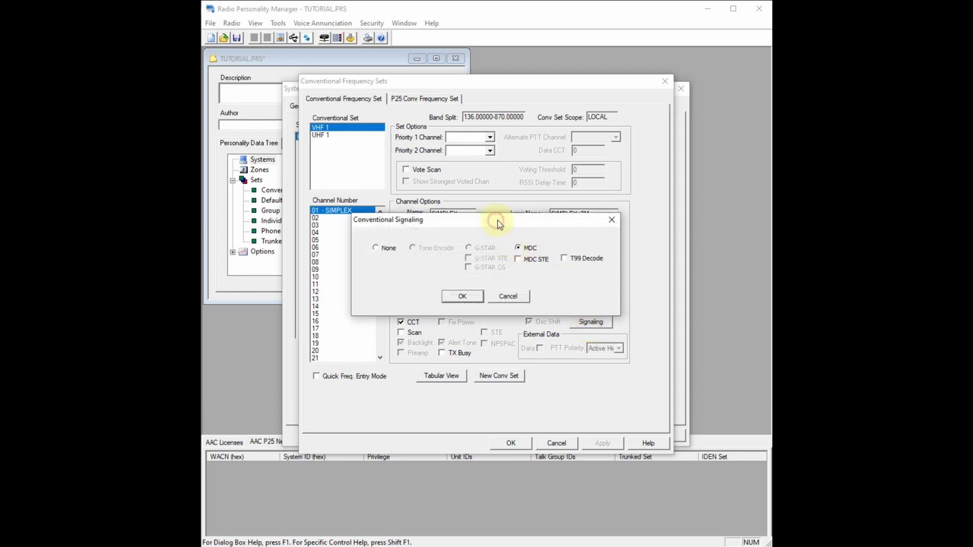
pyautogui.moveTo(498, 222); pyautogui.dragTo(496, 211)
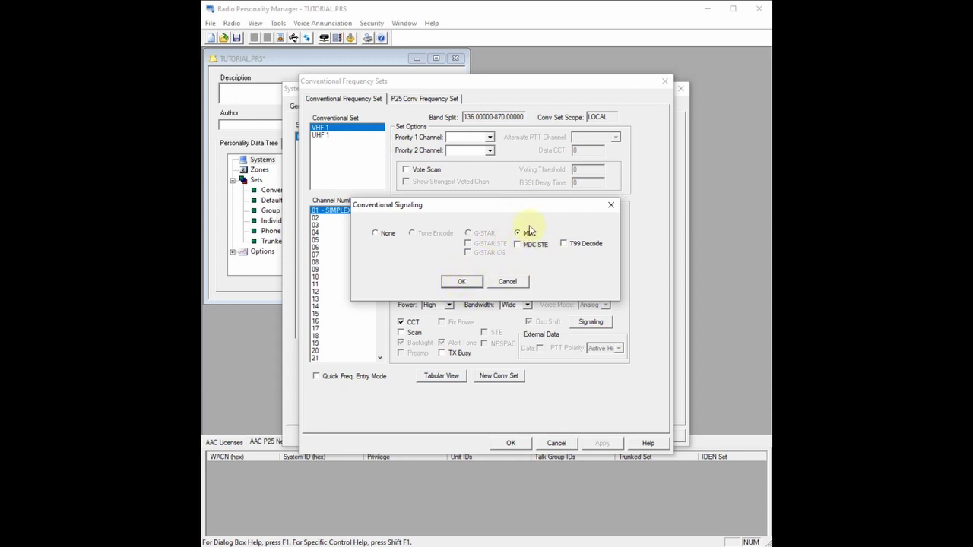
pyautogui.click(447, 283)
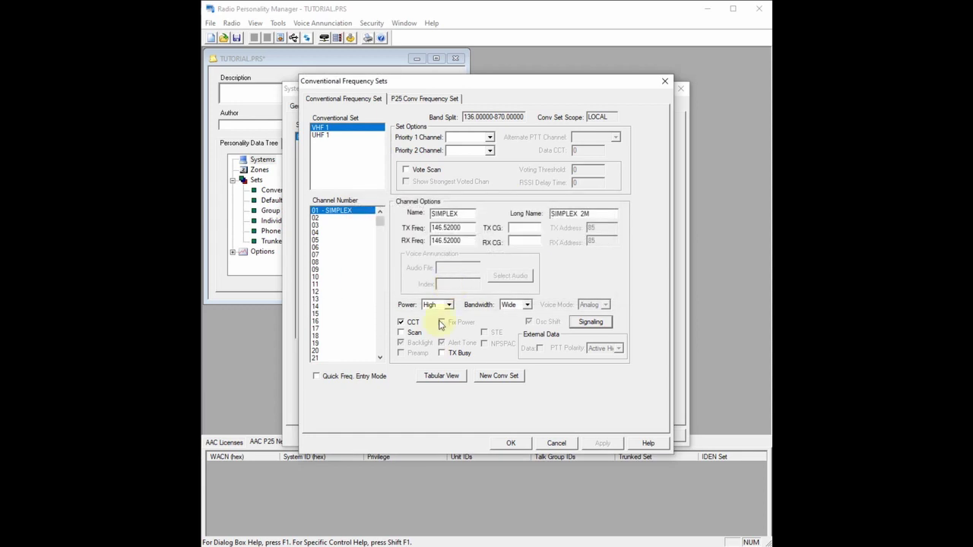
# Leave scan off on channel 01, and name channels 02 and 03 S2 and S3
pyautogui.click(402, 333)
pyautogui.click(402, 334)
pyautogui.click(323, 128)
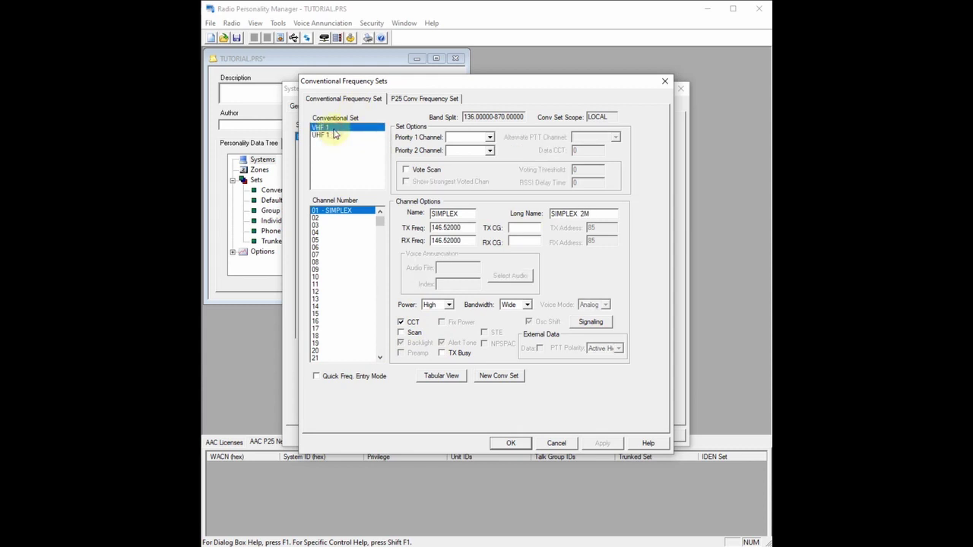
pyautogui.click(335, 218)
pyautogui.click(436, 214)
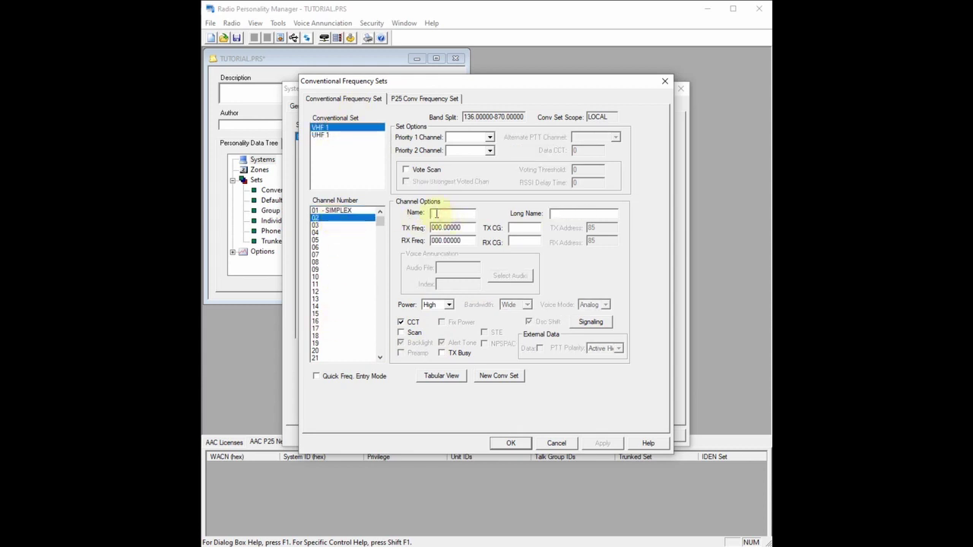
pyautogui.write('S2')
pyautogui.click(342, 225)
pyautogui.click(437, 216)
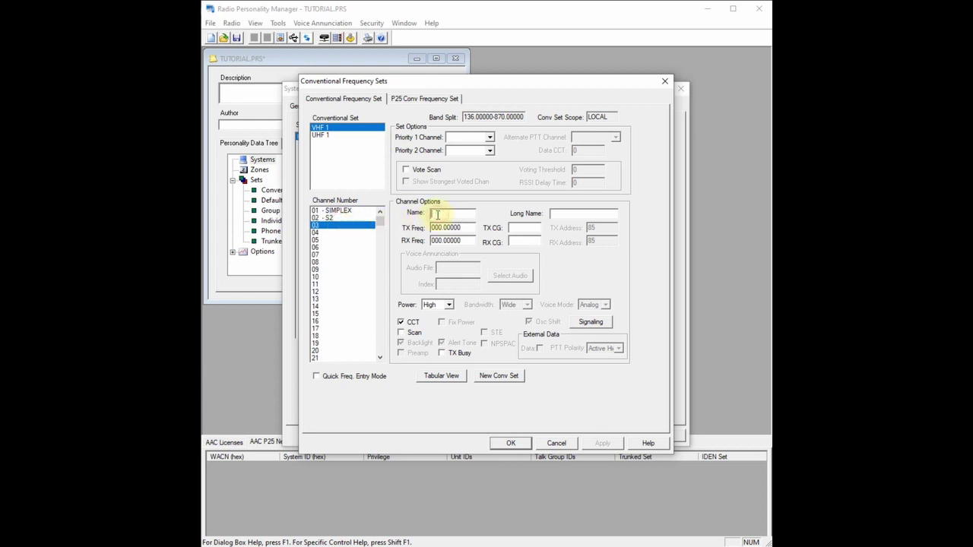
pyautogui.write('S3')
# Set channel 02 to 155.000 with long name S2, and channel 03 to 156.00
pyautogui.click(338, 218)
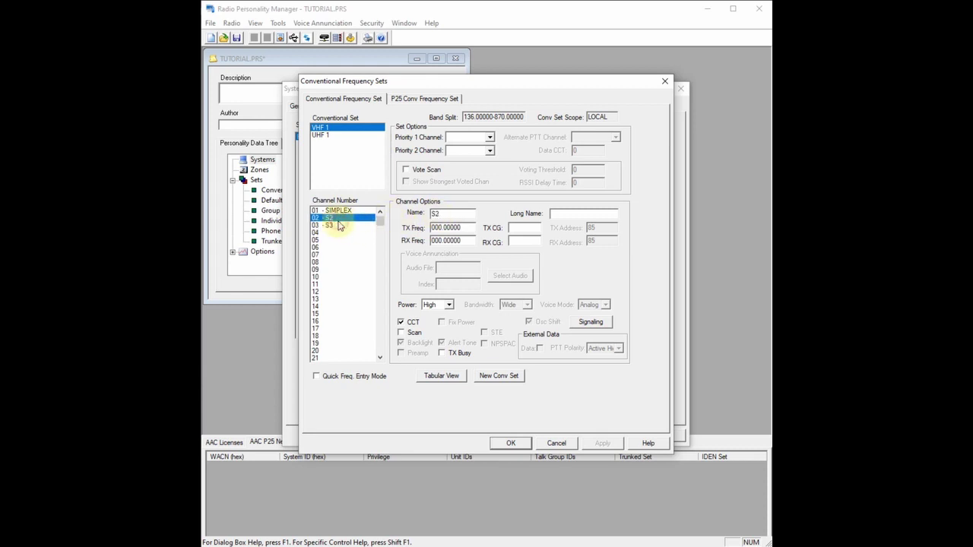
pyautogui.moveTo(471, 228); pyautogui.dragTo(412, 237)
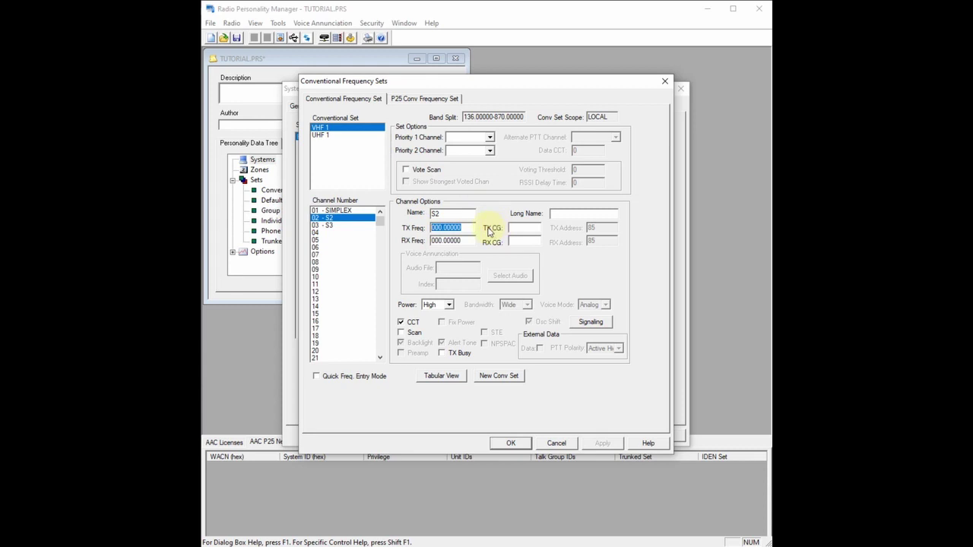
pyautogui.write('155.')
pyautogui.click(465, 241)
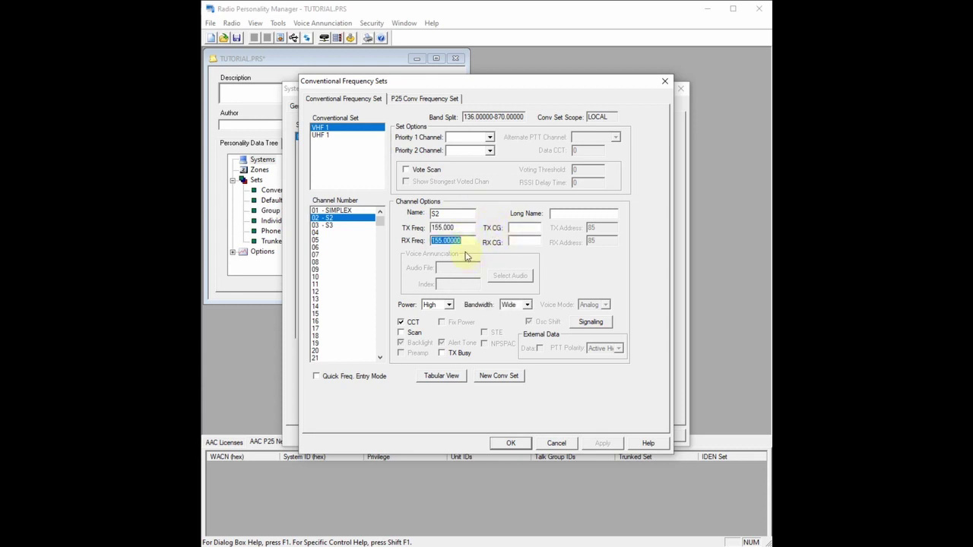
pyautogui.click(574, 212)
pyautogui.write('S2')
pyautogui.click(323, 225)
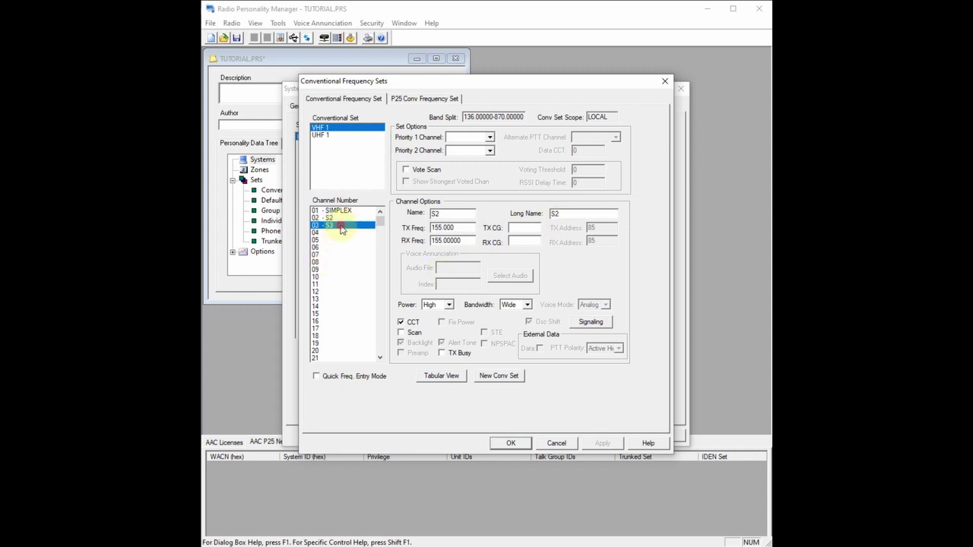
pyautogui.click(449, 228)
pyautogui.write('15')
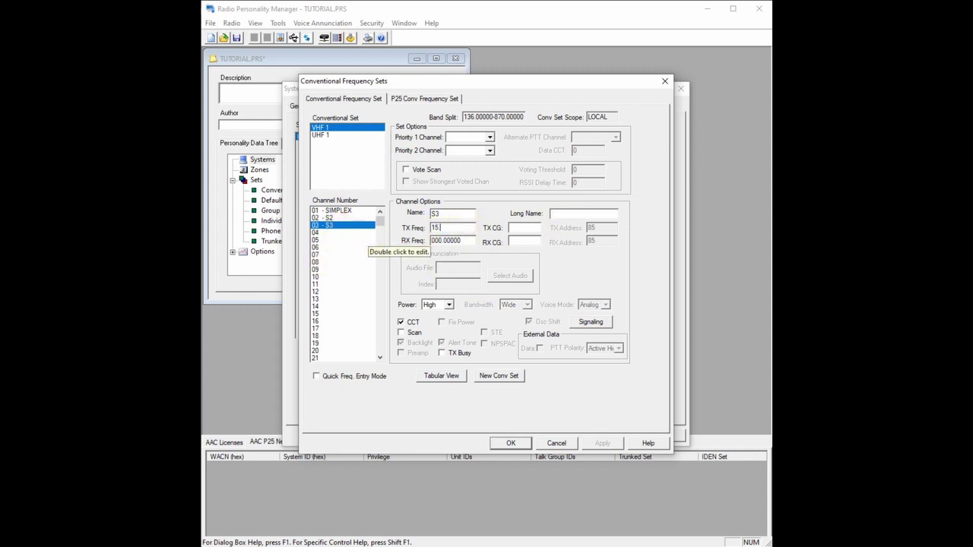
pyautogui.write('6.00')
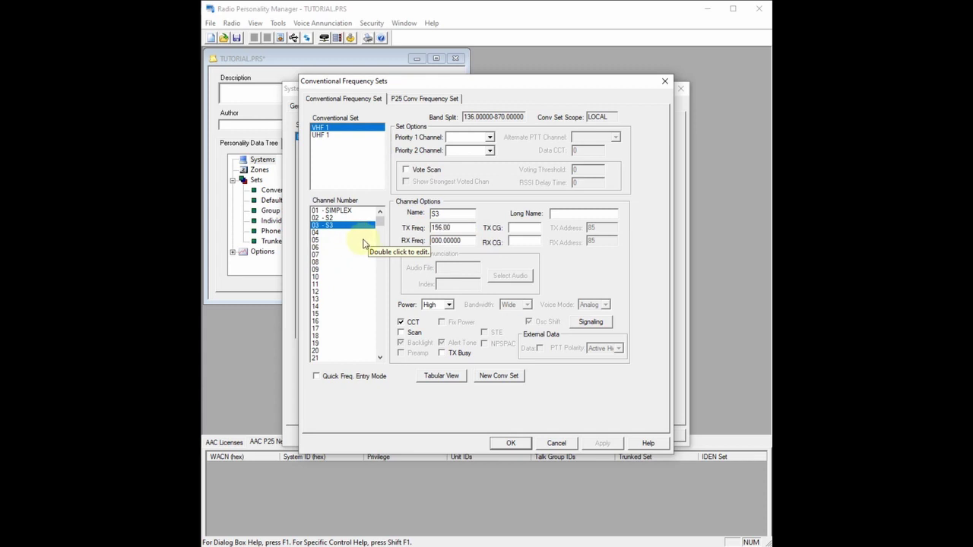
pyautogui.click(457, 241)
pyautogui.click(327, 211)
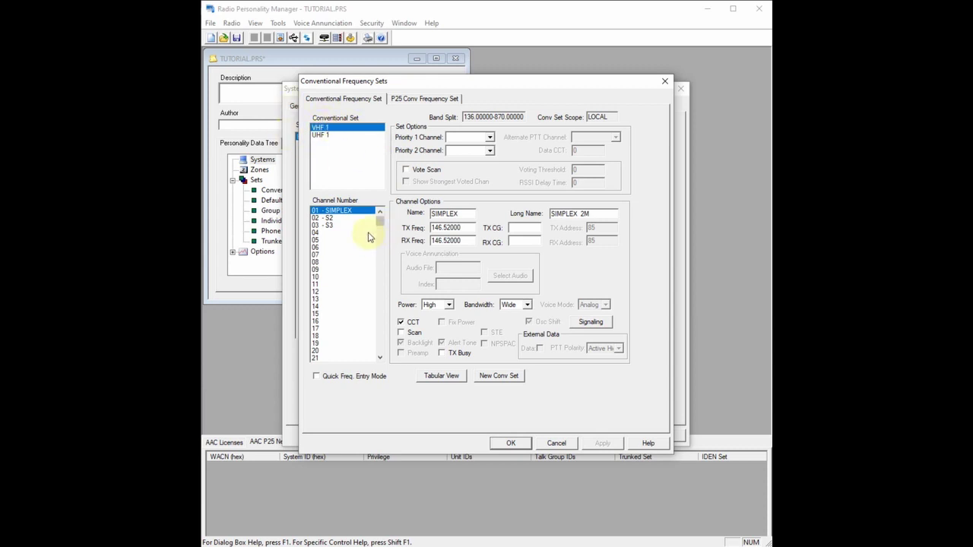
pyautogui.click(345, 219)
pyautogui.click(344, 213)
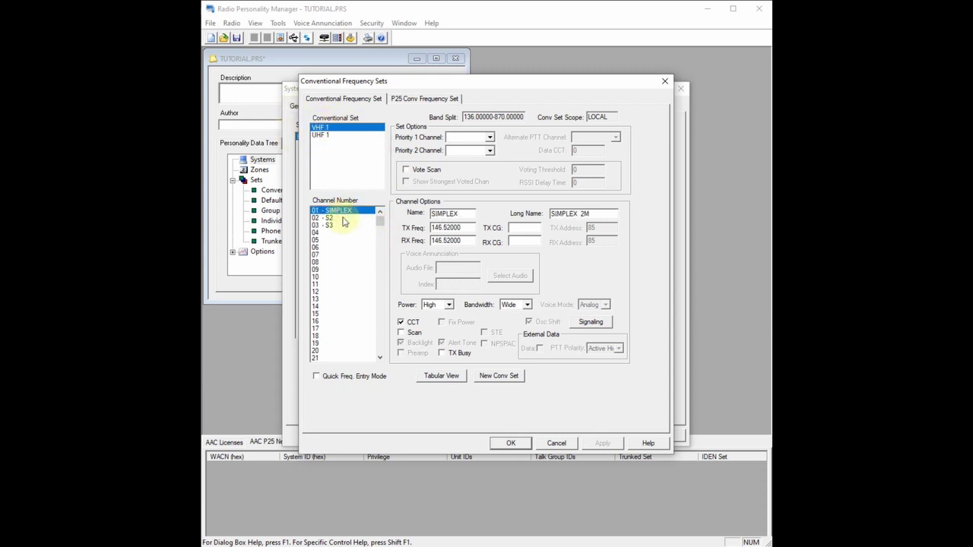
# Go through VHF 1 channels 01 SIMPLEX, 02 S2 and 03 S3, enabling Scan on each
pyautogui.click(338, 219)
pyautogui.click(346, 210)
pyautogui.click(341, 218)
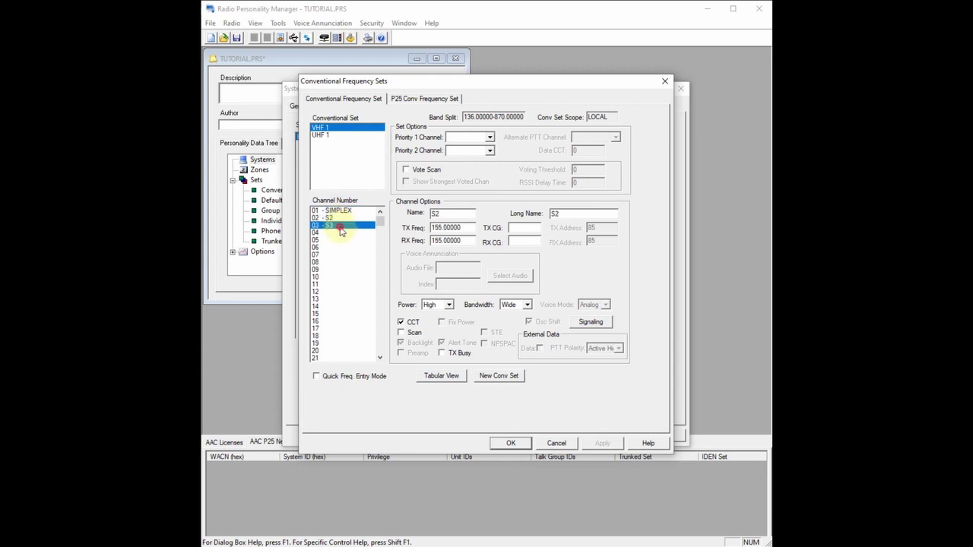
pyautogui.click(342, 212)
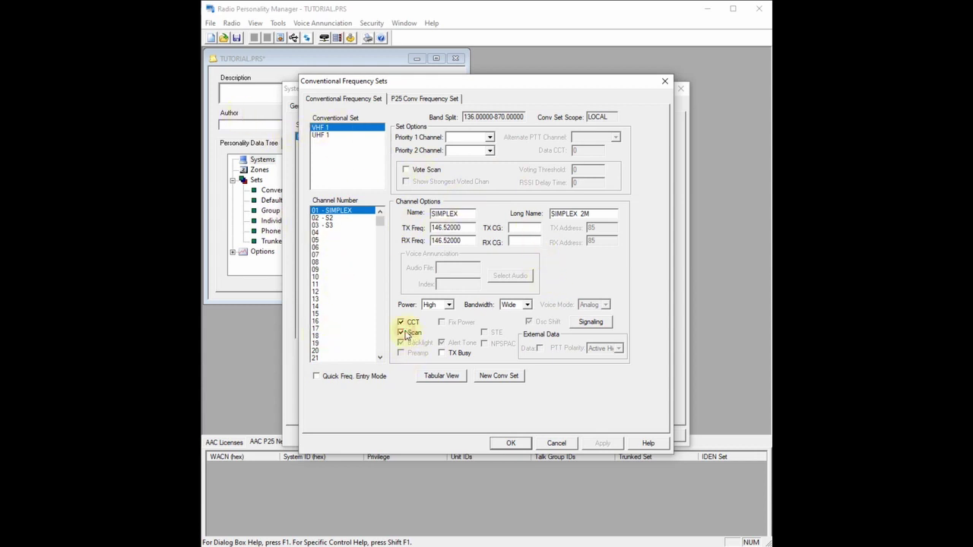
pyautogui.click(338, 218)
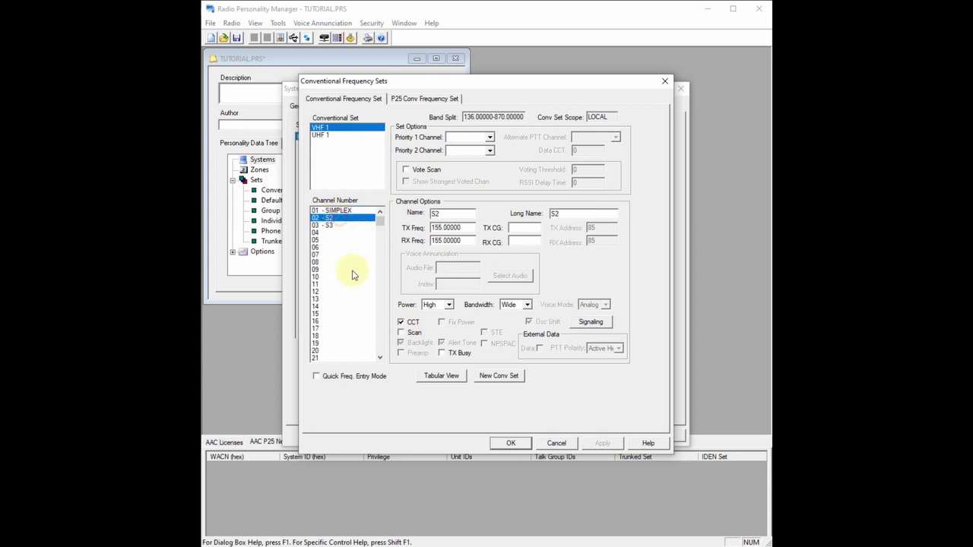
pyautogui.click(332, 227)
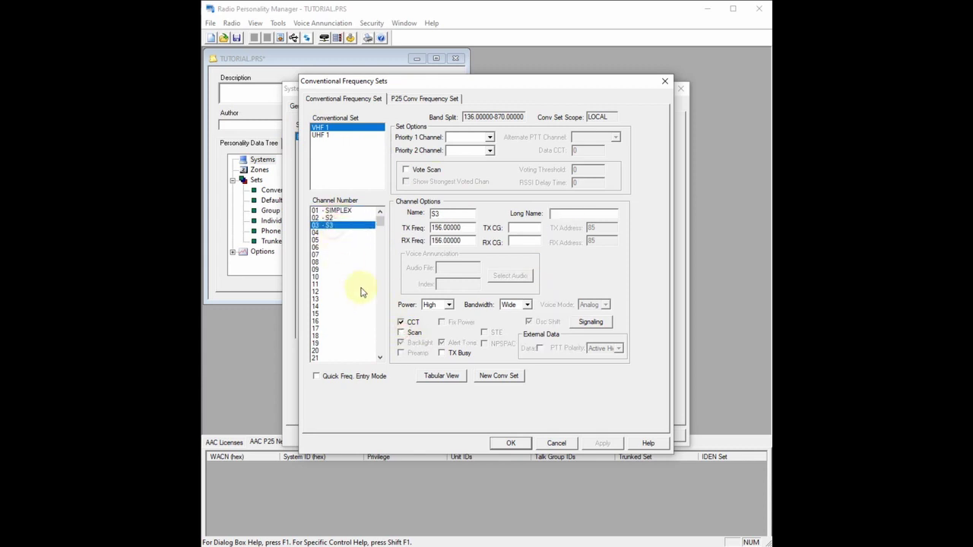
pyautogui.click(351, 212)
pyautogui.click(342, 225)
pyautogui.click(344, 214)
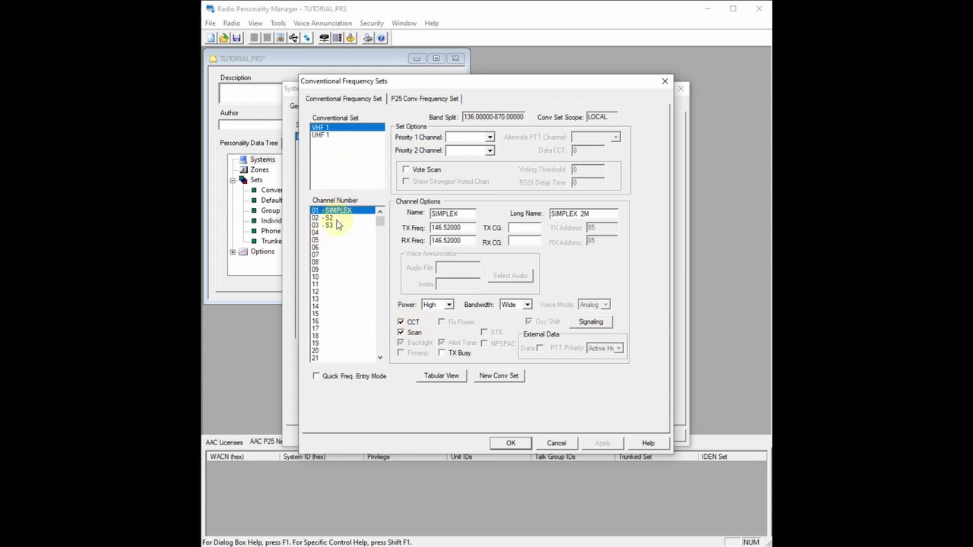
# In the UHF 1 set, add channel 02 named U2 at 447.00000, with RX autofilled
pyautogui.click(321, 134)
pyautogui.click(403, 334)
pyautogui.click(342, 220)
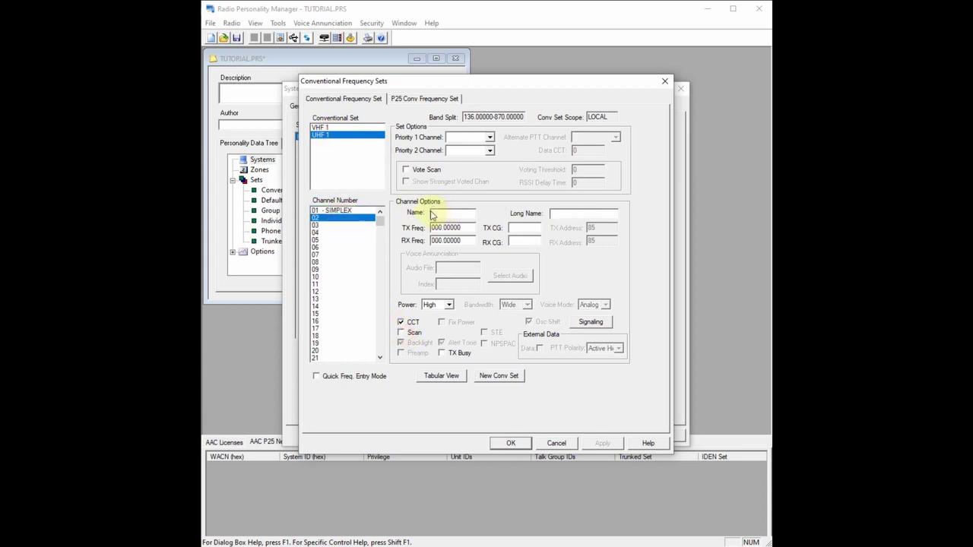
pyautogui.write('U2')
pyautogui.click(342, 226)
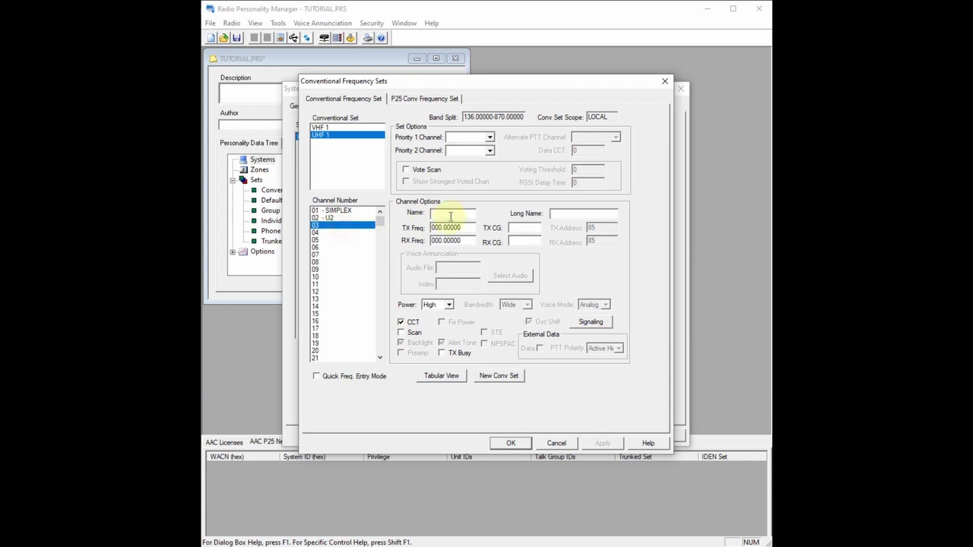
pyautogui.click(452, 214)
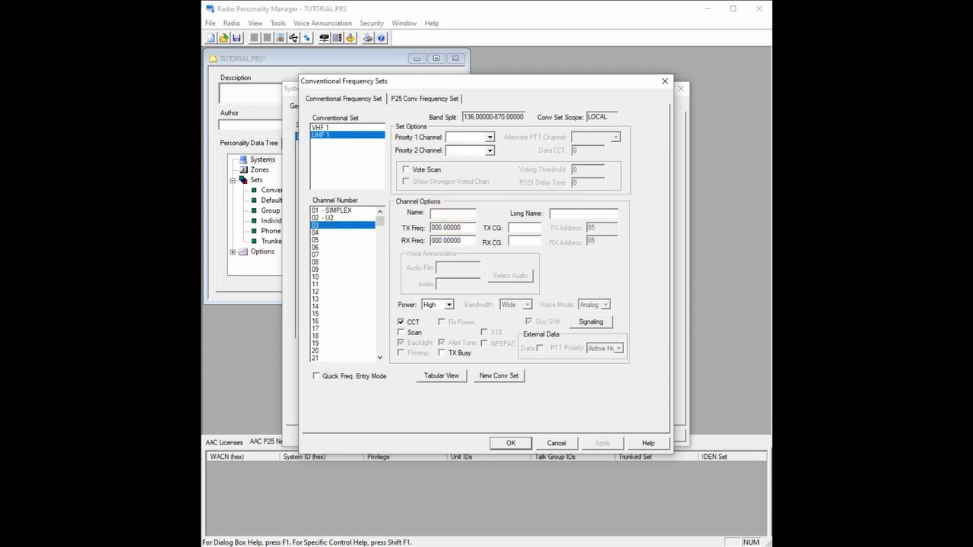
pyautogui.click(337, 218)
pyautogui.click(469, 228)
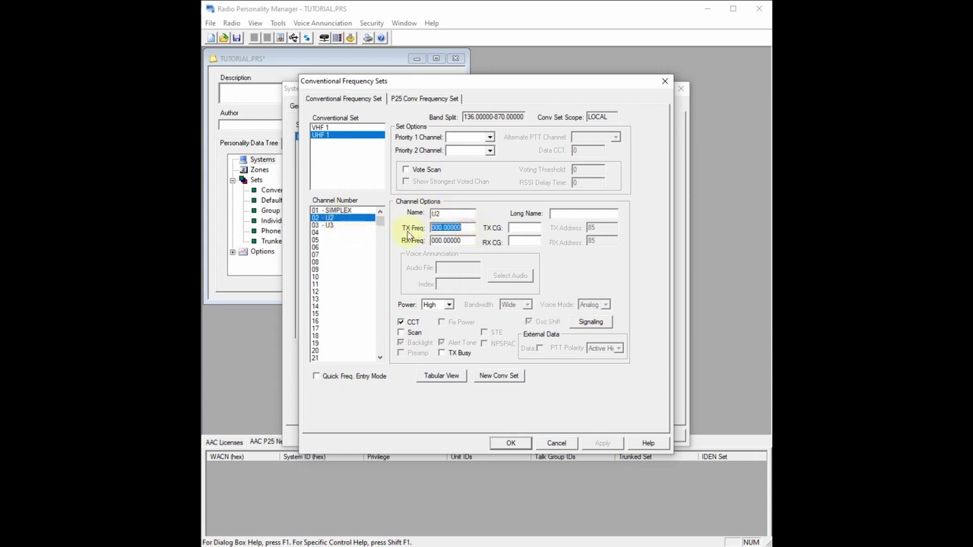
pyautogui.write('447.')
pyautogui.click(453, 240)
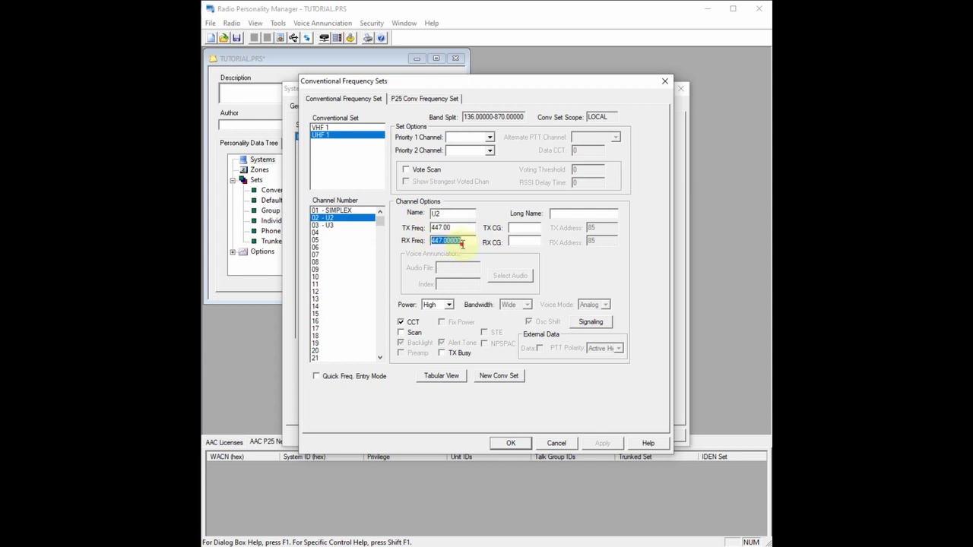
pyautogui.click(583, 213)
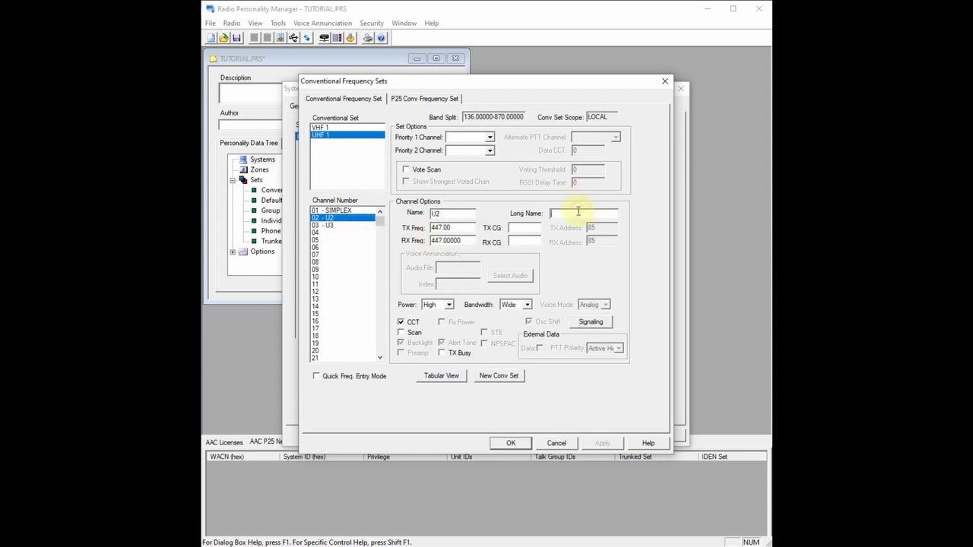
# Add channel 03 named U3 at 448.00000, with RX autofilled, and review the UHF 1 channels
pyautogui.click(335, 226)
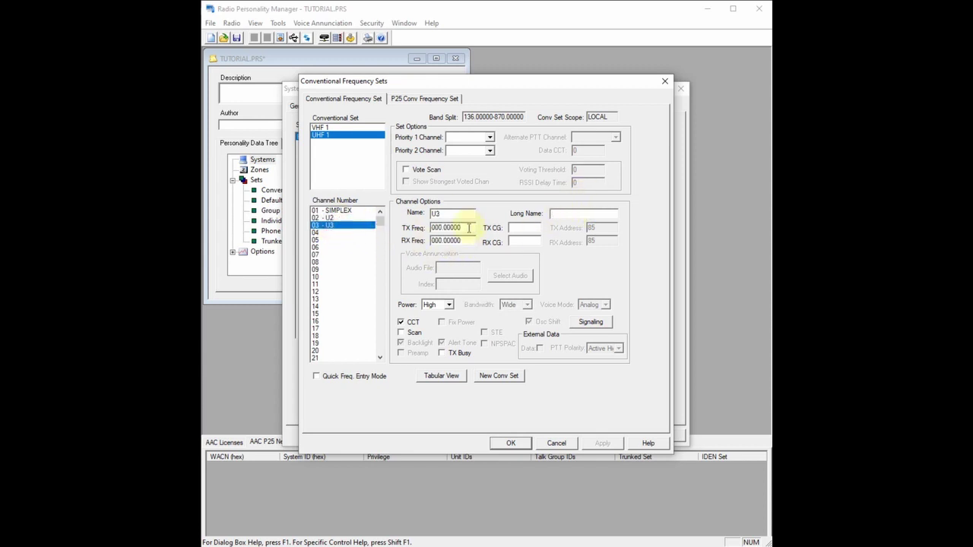
pyautogui.click(462, 228)
pyautogui.write('448.0')
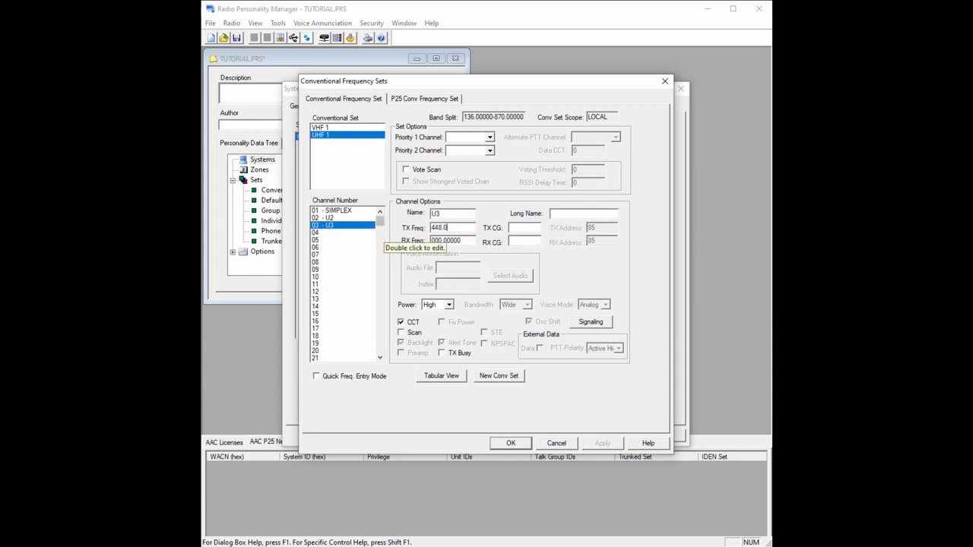
pyautogui.click(449, 241)
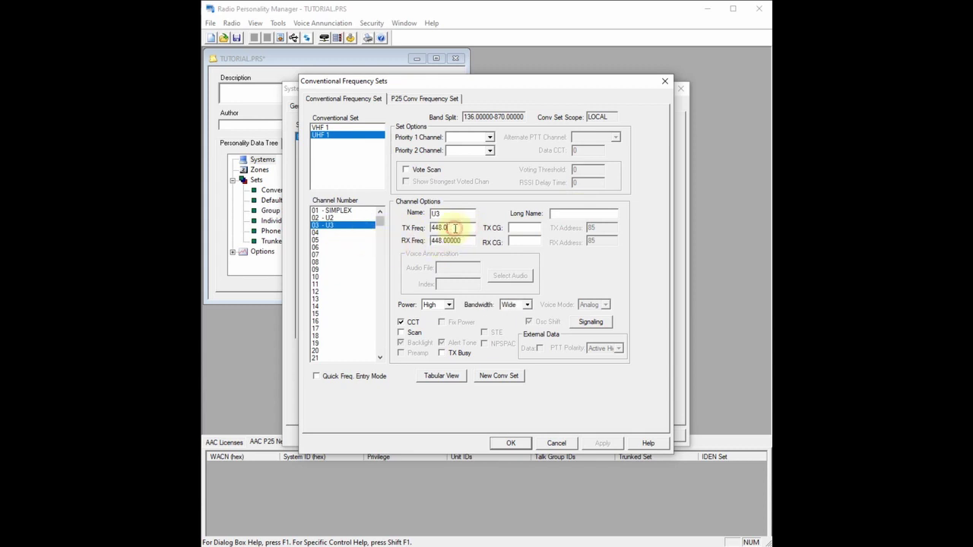
pyautogui.click(350, 211)
pyautogui.click(348, 219)
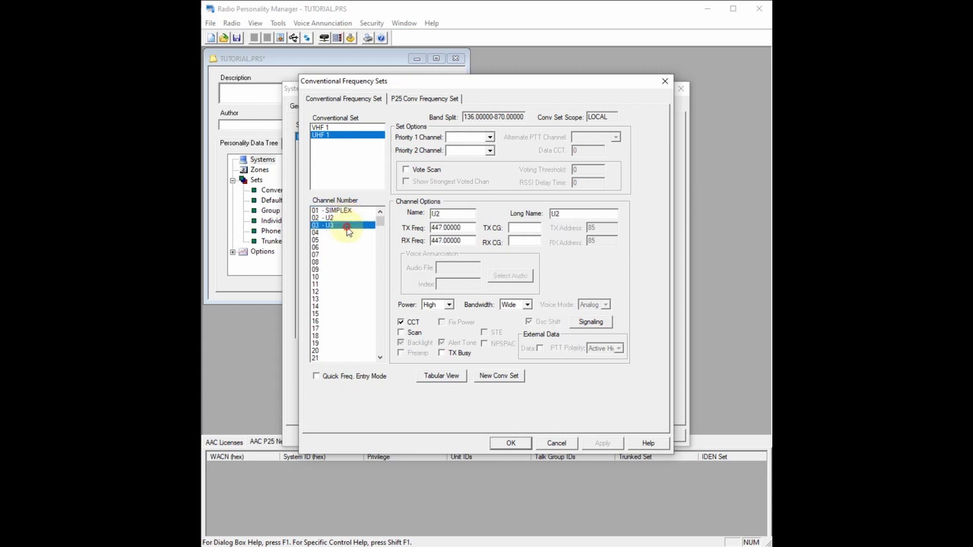
pyautogui.click(346, 211)
pyautogui.click(345, 127)
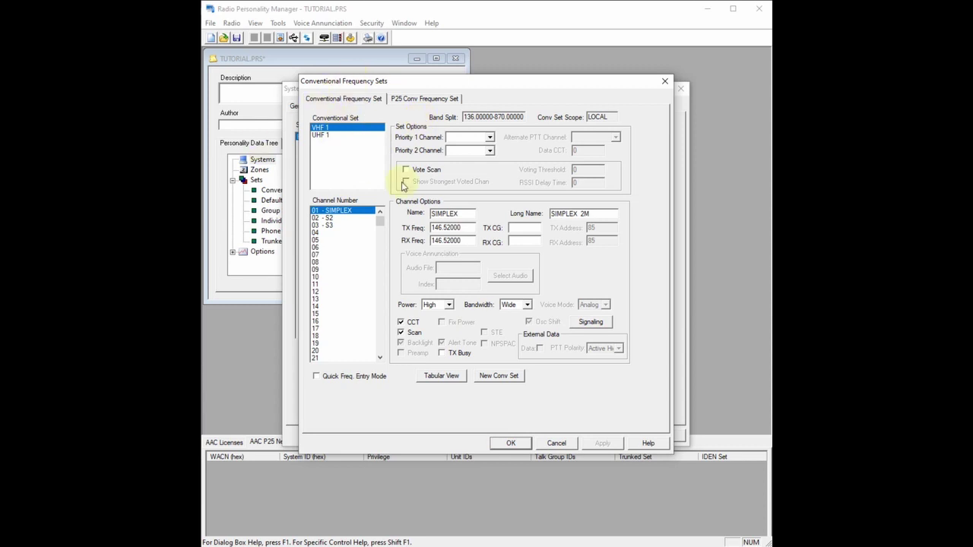
# Save the Conventional Frequency Sets, then select VHF 1 as HAM CONV's Conventional Set
pyautogui.click(411, 101)
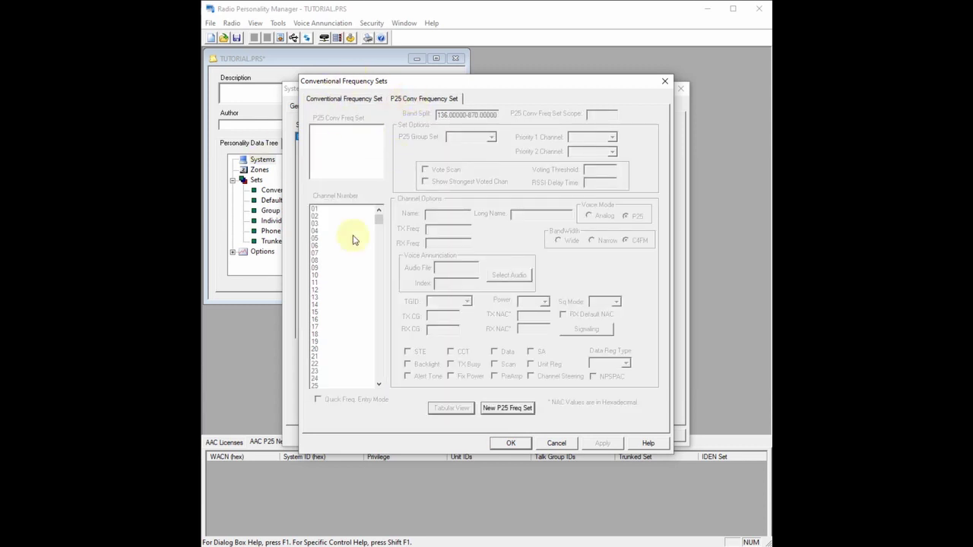
pyautogui.click(341, 98)
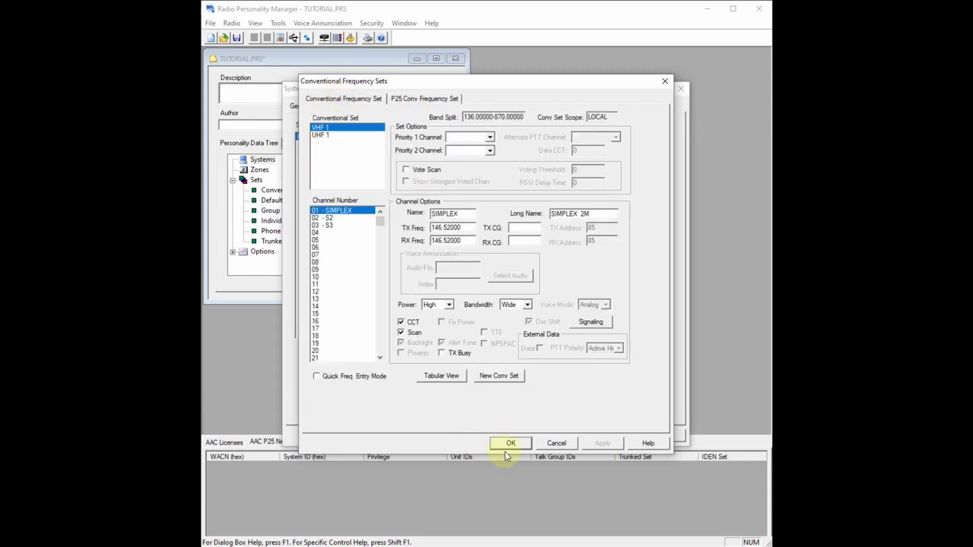
pyautogui.click(425, 98)
pyautogui.click(343, 98)
pyautogui.click(510, 443)
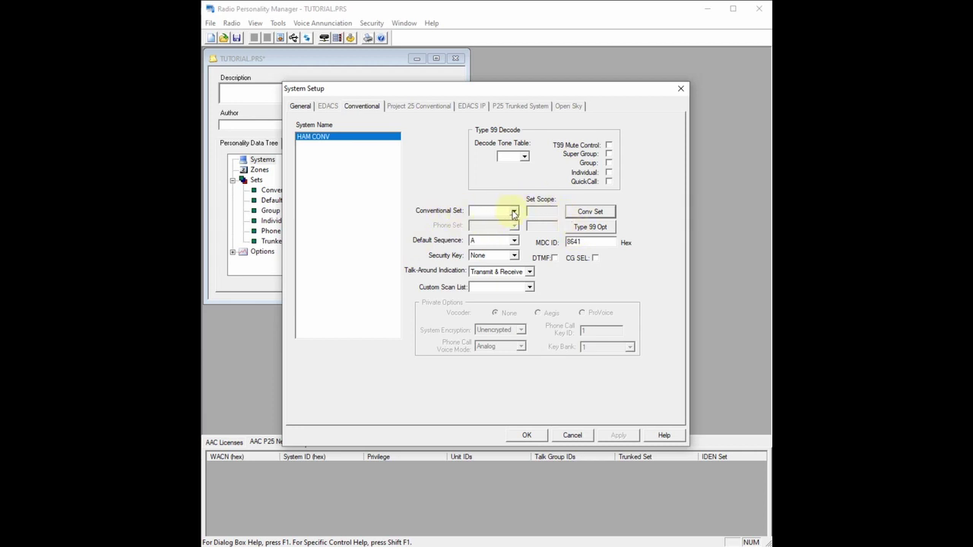
pyautogui.click(514, 212)
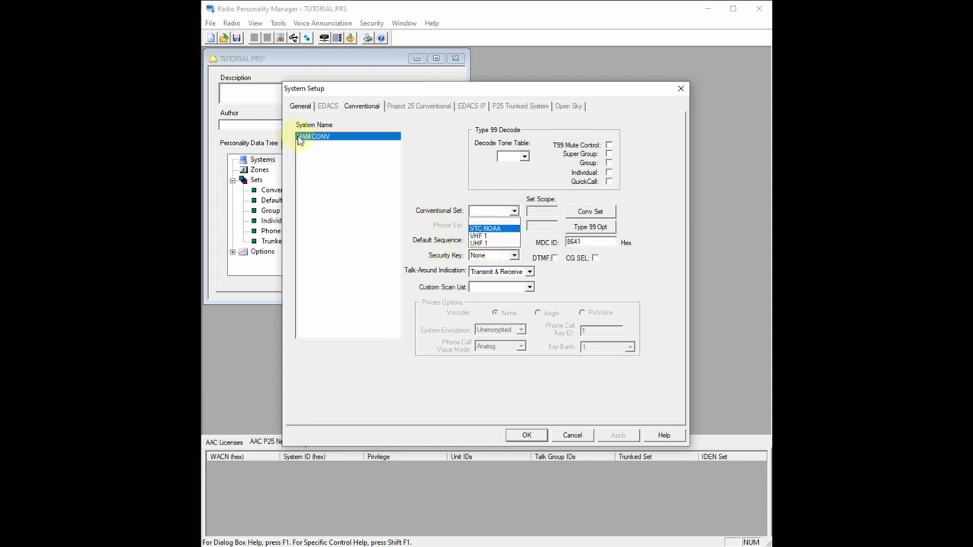
pyautogui.click(481, 237)
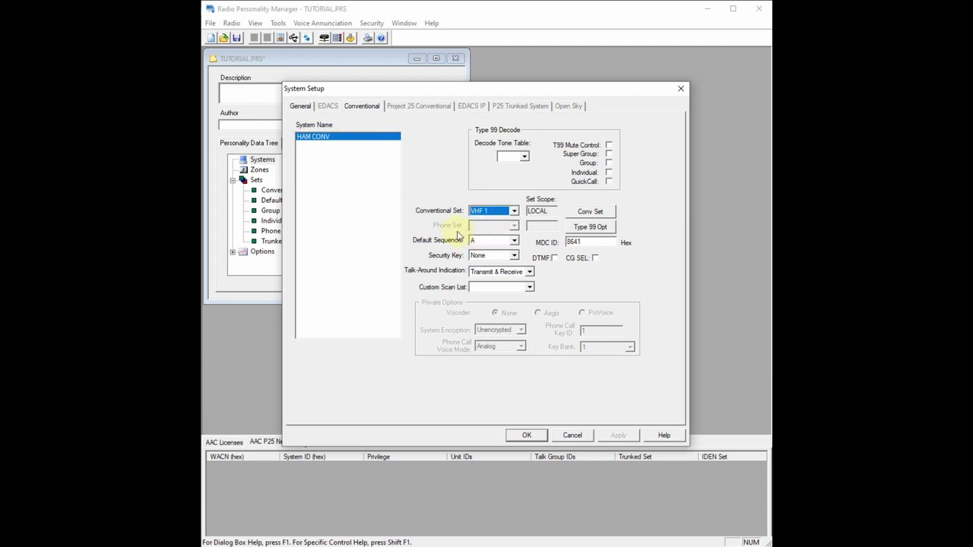
# Reopen and close the frequency sets, keeping VHF 1 as HAM CONV's conventional set
pyautogui.click(585, 215)
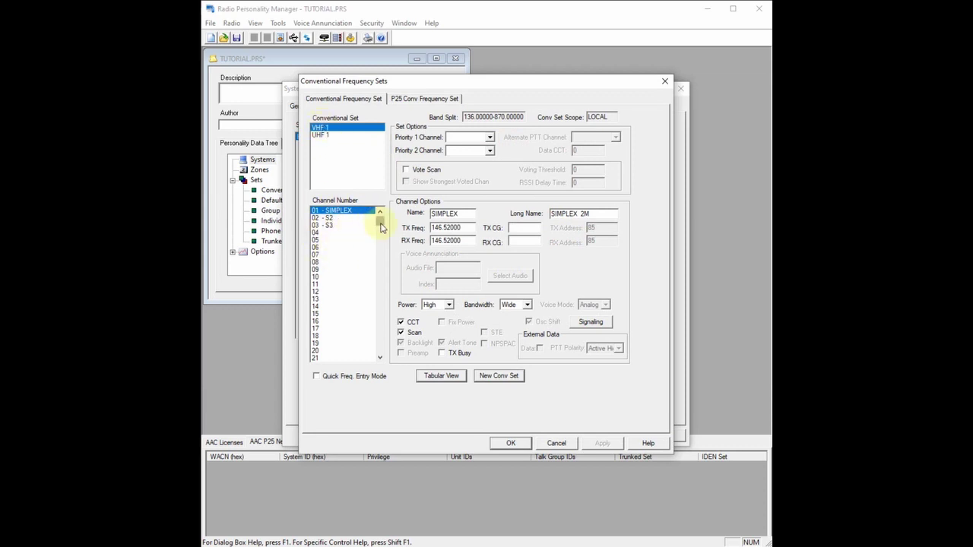
pyautogui.moveTo(381, 227)
pyautogui.mouseDown()
pyautogui.moveTo(382, 347)
pyautogui.moveTo(381, 219)
pyautogui.mouseUp()
pyautogui.click(522, 444)
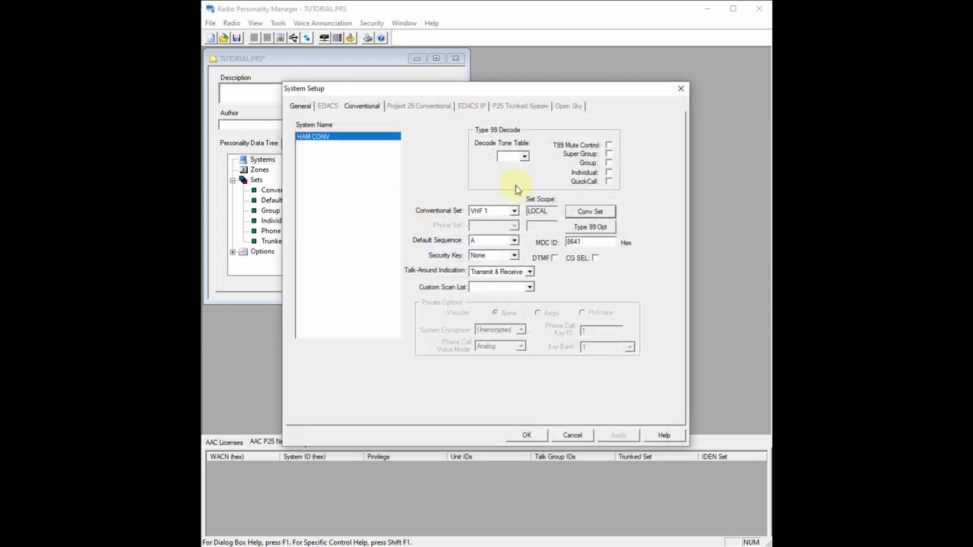
pyautogui.click(513, 212)
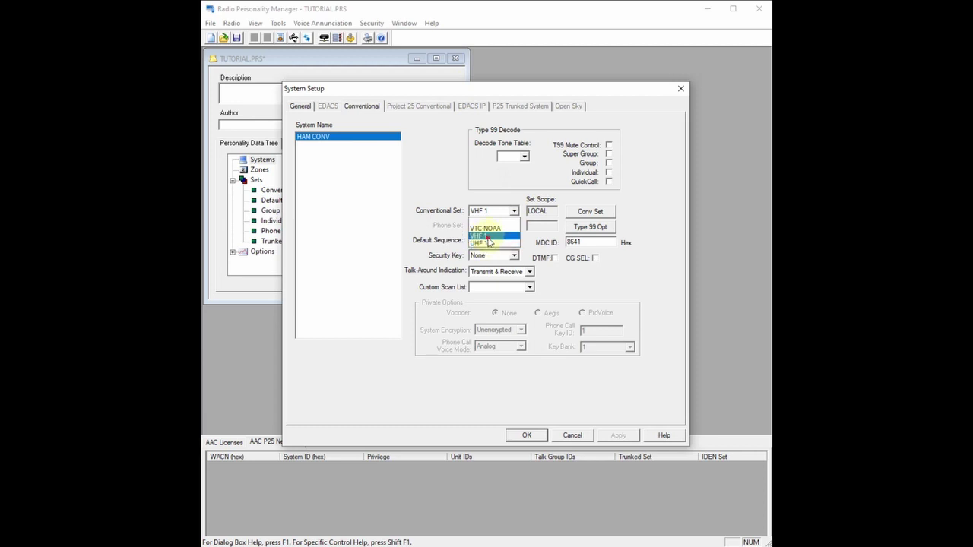
pyautogui.click(487, 237)
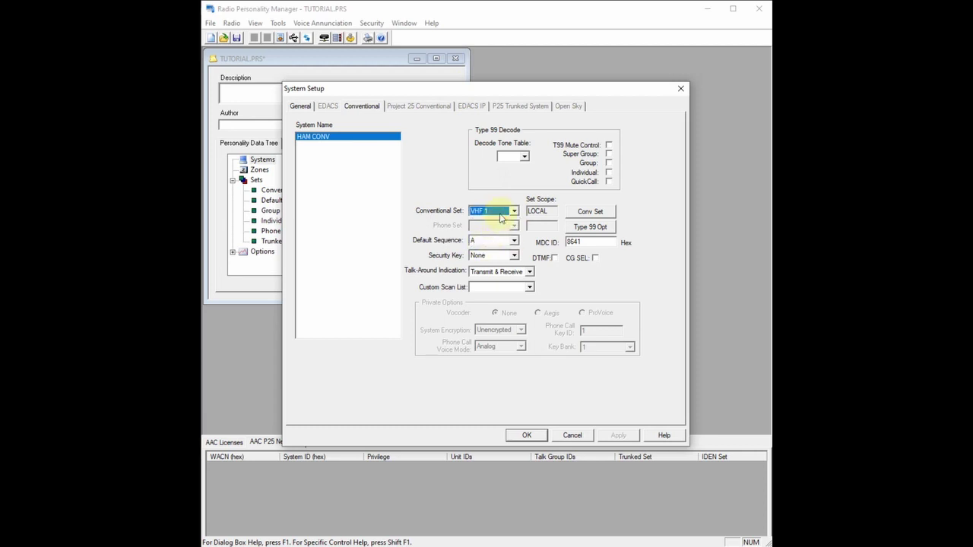
# Rename the VHF 1 conventional set to HAM 1
pyautogui.click(582, 214)
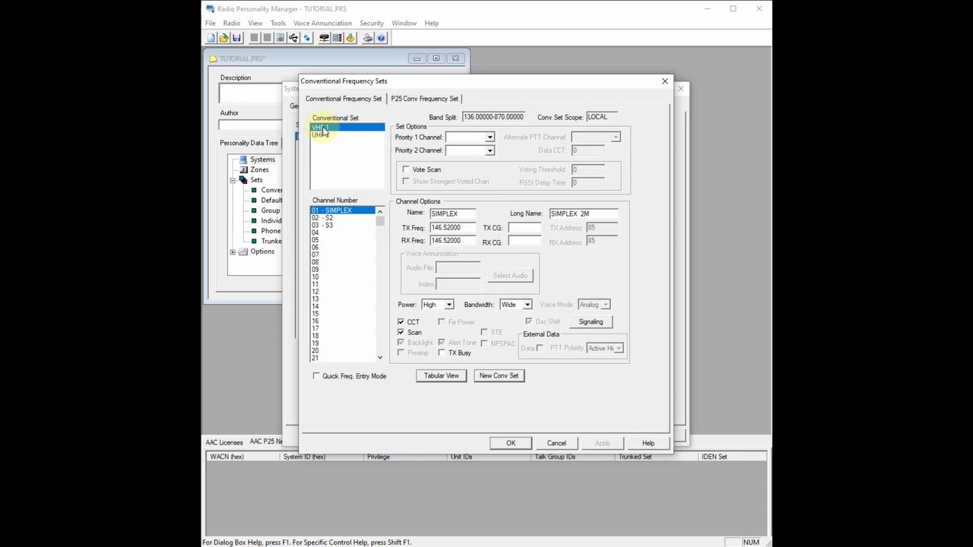
pyautogui.rightClick(323, 131)
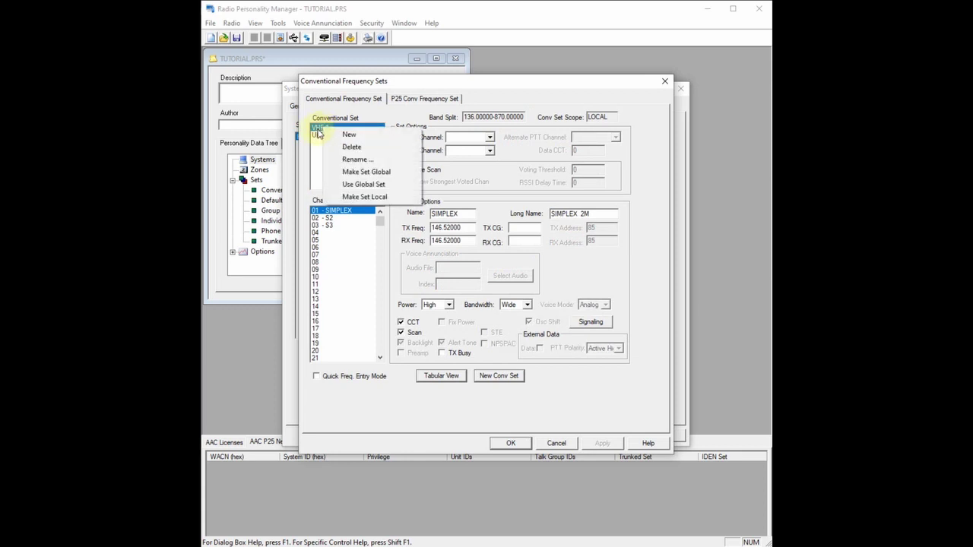
pyautogui.click(326, 128)
pyautogui.rightClick(340, 128)
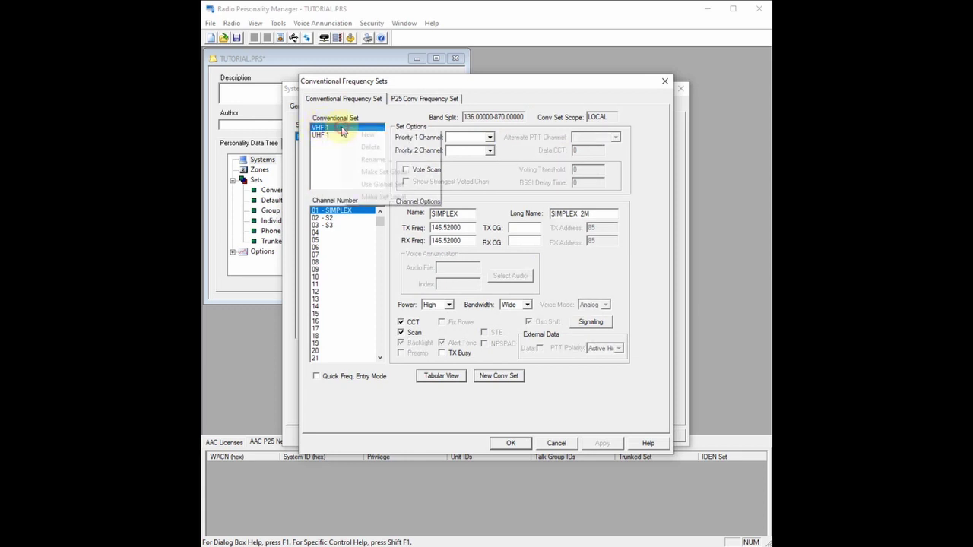
pyautogui.click(365, 162)
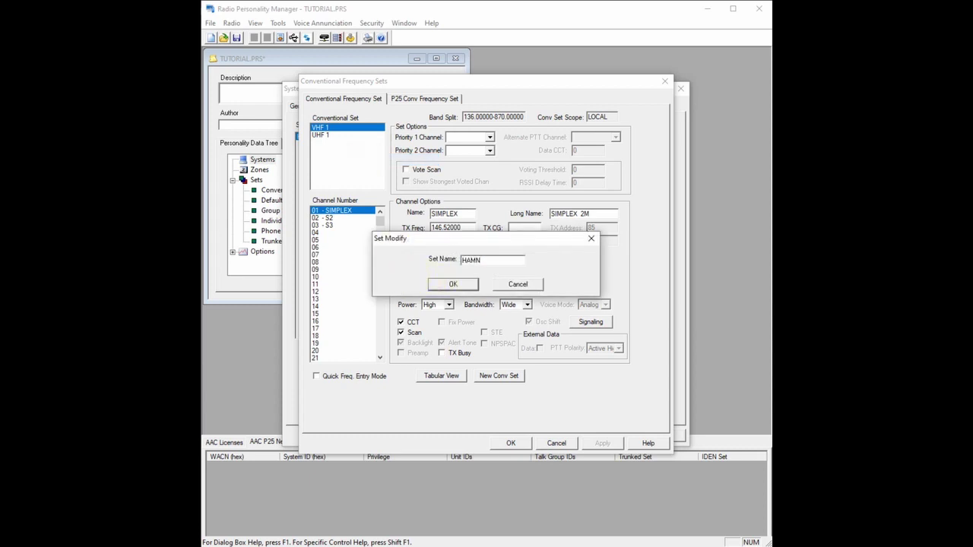
pyautogui.click(450, 287)
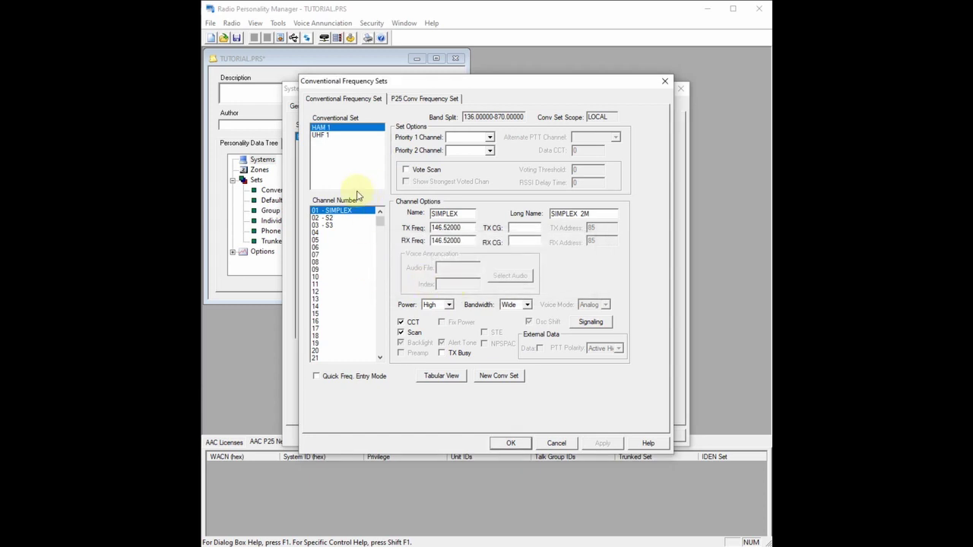
# Add channel 04 named 70CM at 446.00000 to HAM 1 and save the sets
pyautogui.click(327, 232)
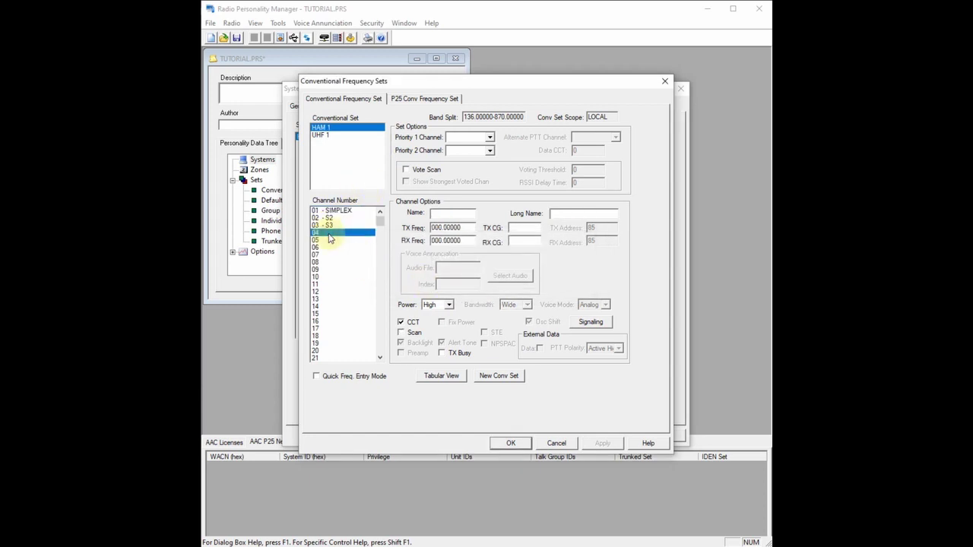
pyautogui.click(441, 214)
pyautogui.write('70CM')
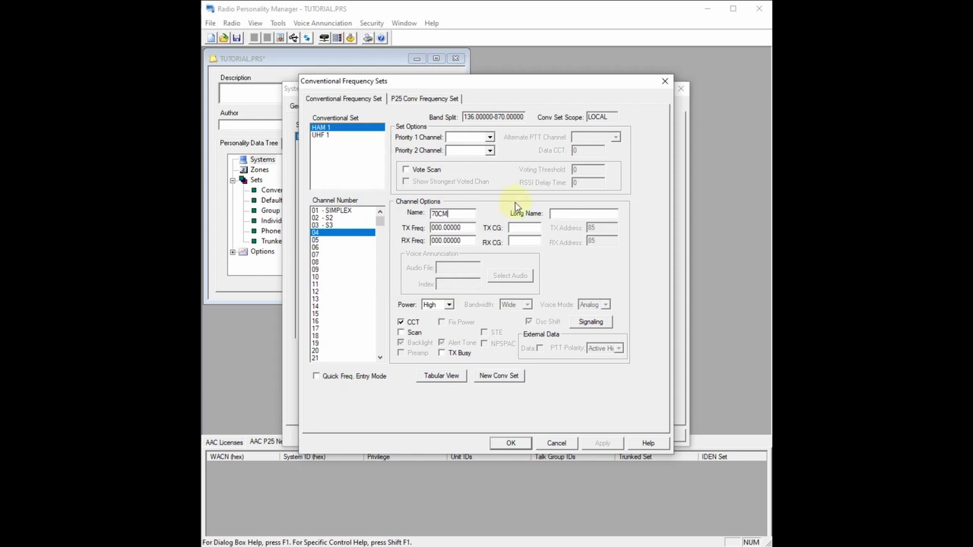
pyautogui.press('Tab')
pyautogui.write('4460')
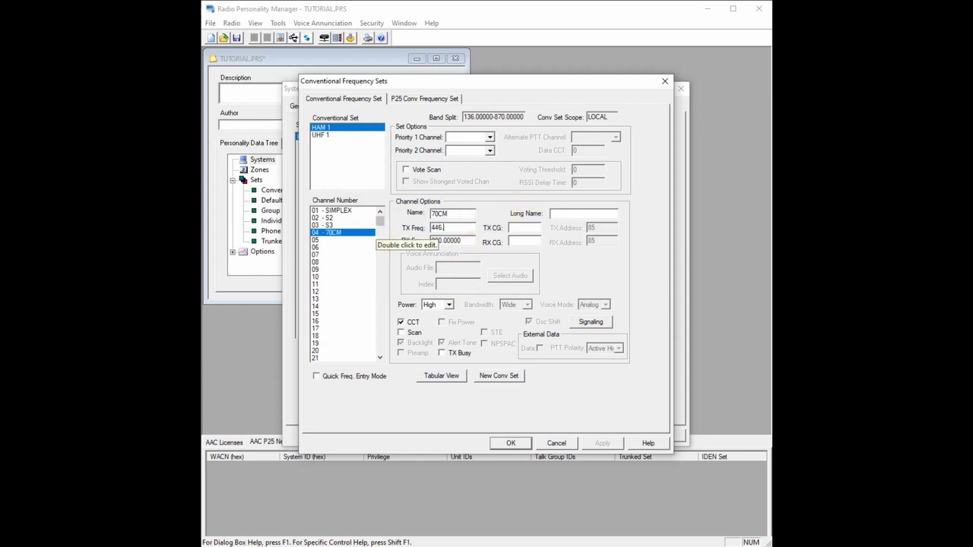
pyautogui.press('Tab')
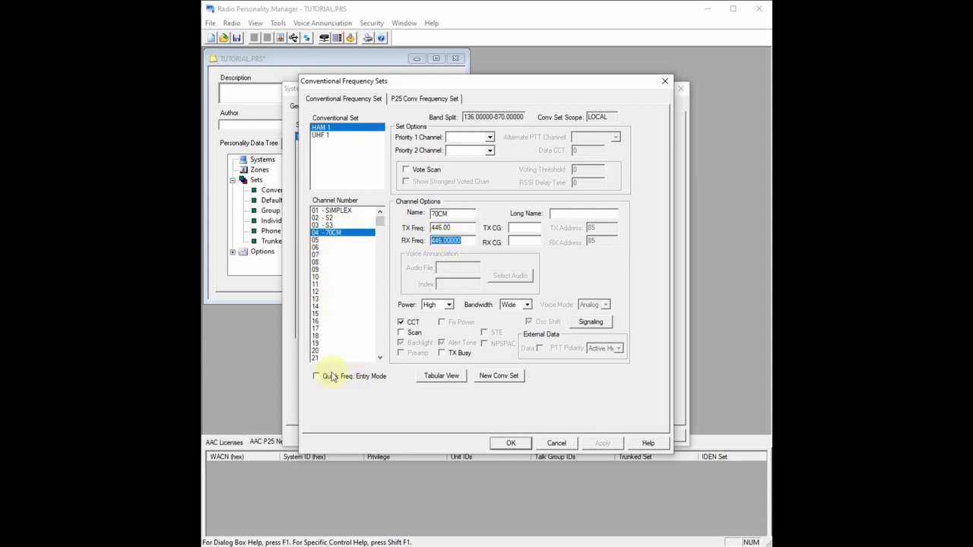
pyautogui.click(503, 447)
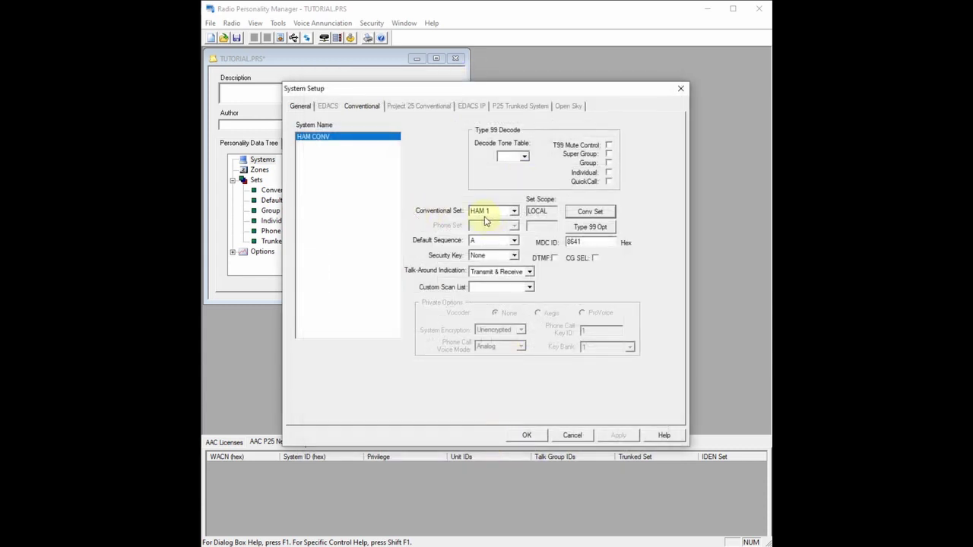
# Confirm HAM 1 is selected, then add a new conventional system named UHF 1
pyautogui.click(487, 219)
pyautogui.click(487, 226)
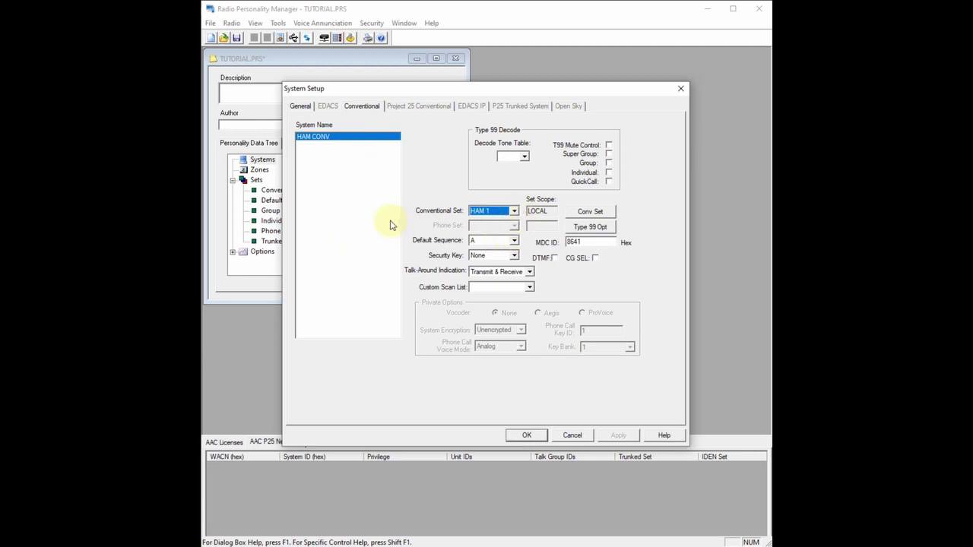
pyautogui.click(301, 108)
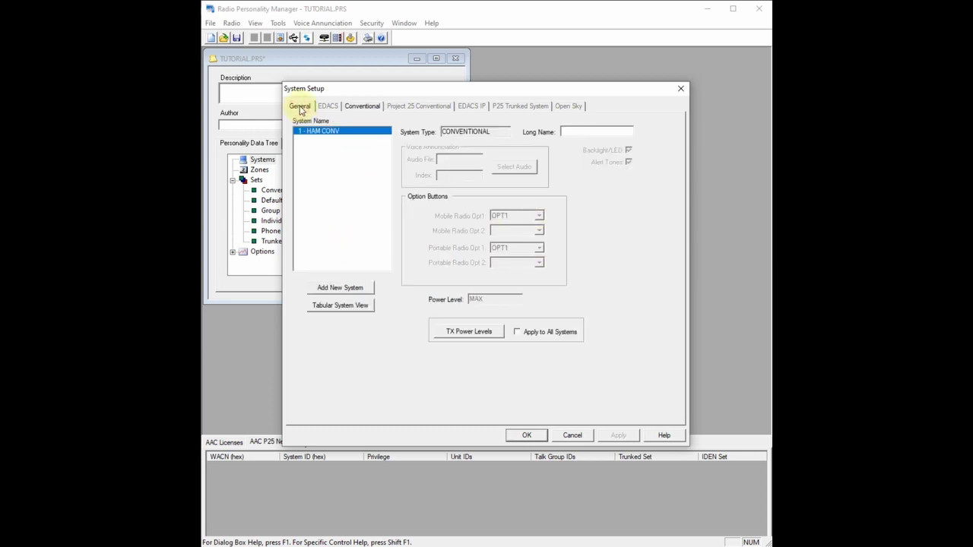
pyautogui.click(343, 289)
pyautogui.write('UHF 1')
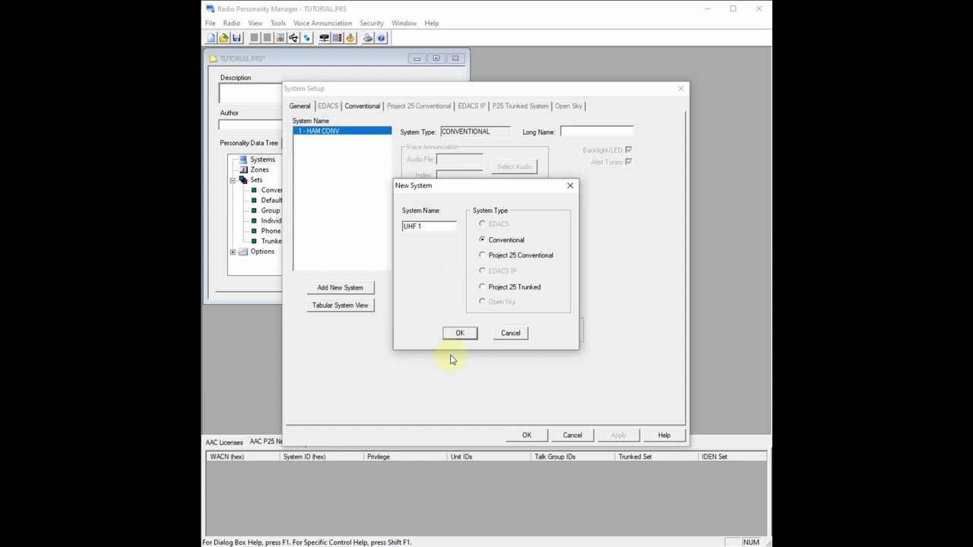
pyautogui.click(459, 334)
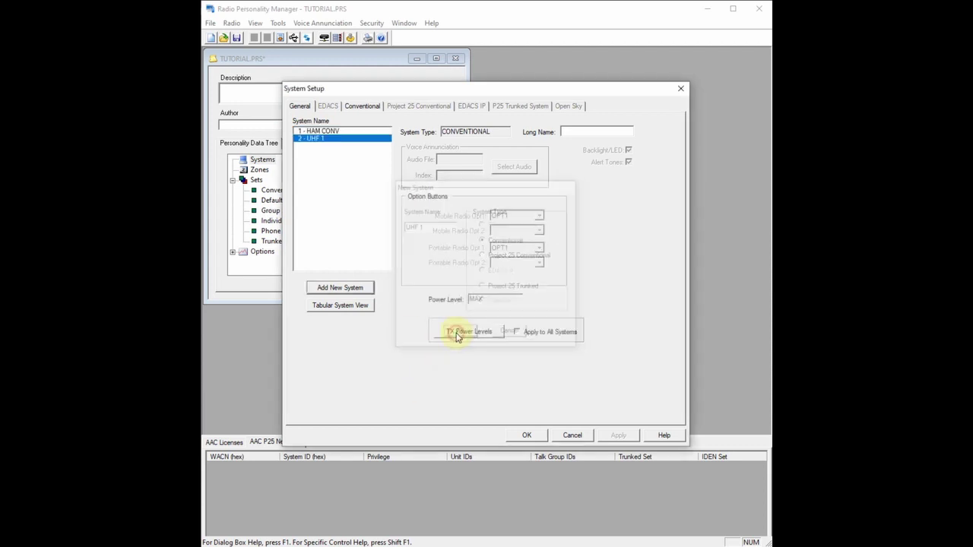
# Assign the UHF 1 conventional set to the new system and close System Setup
pyautogui.click(360, 108)
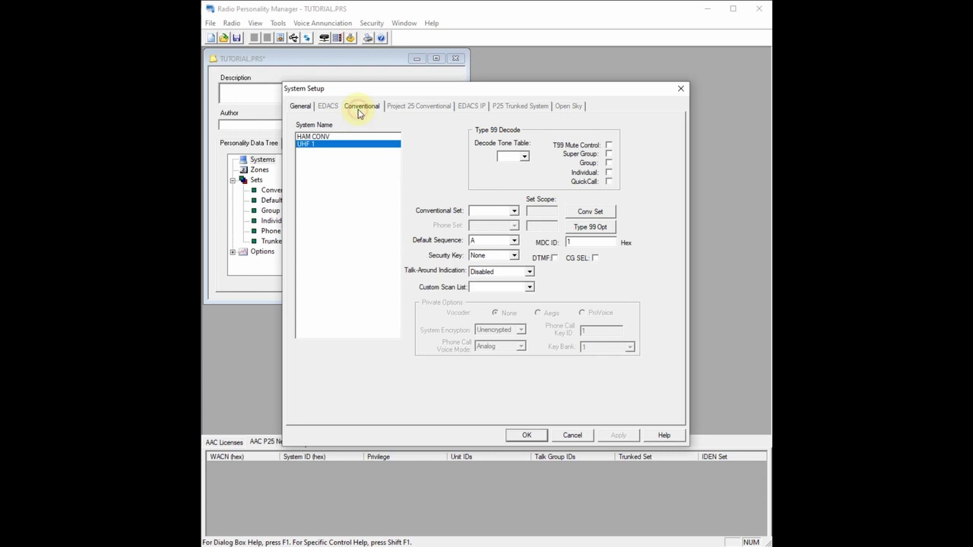
pyautogui.click(505, 212)
pyautogui.click(480, 243)
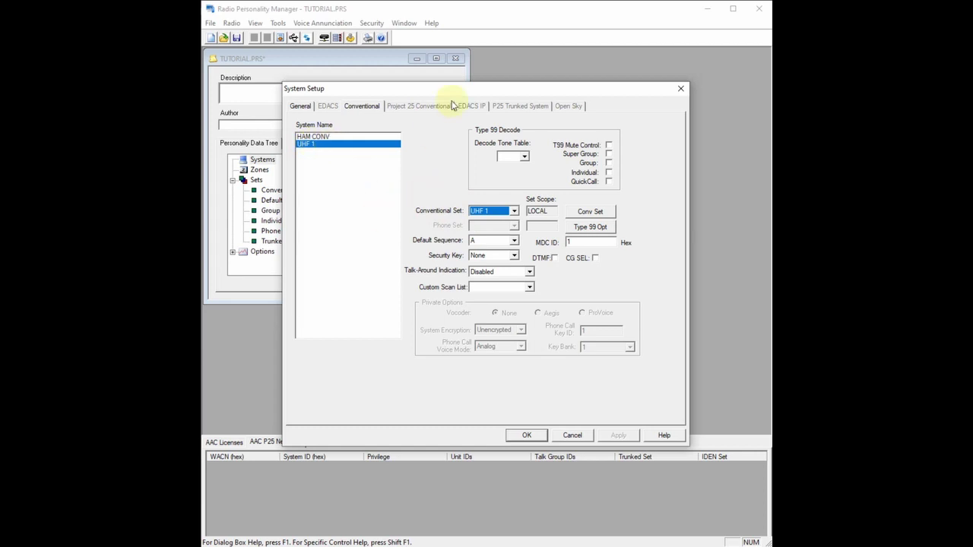
pyautogui.moveTo(463, 91)
pyautogui.mouseDown()
pyautogui.moveTo(451, 83)
pyautogui.moveTo(471, 82)
pyautogui.mouseUp()
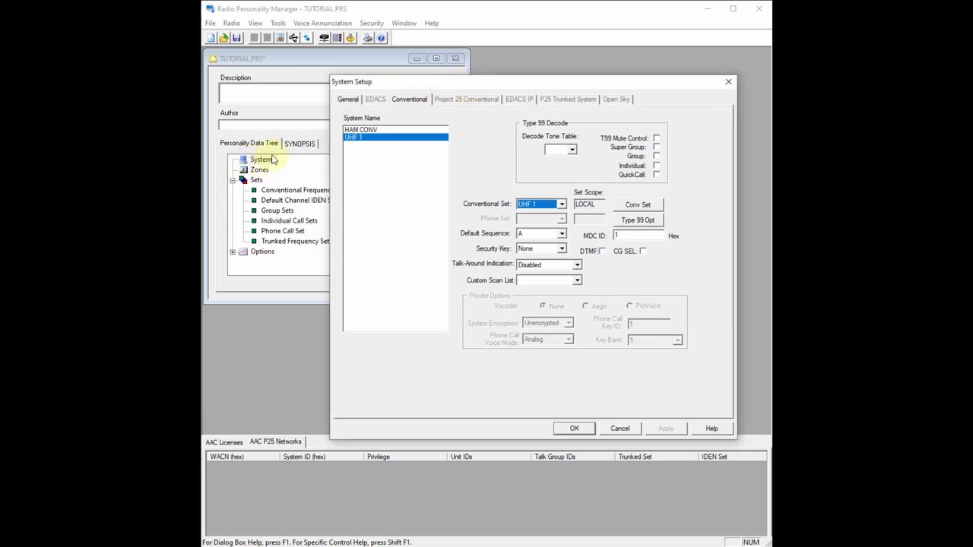
pyautogui.click(570, 429)
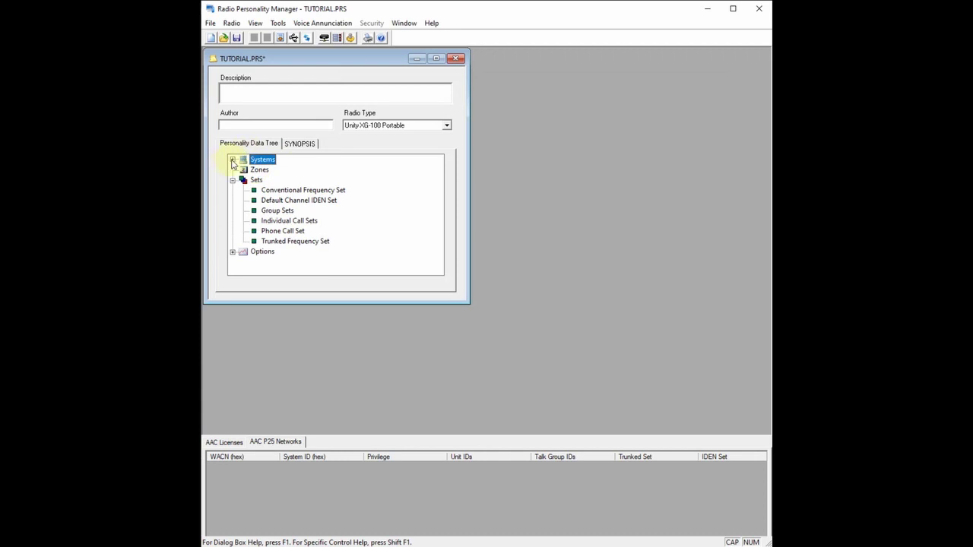
# Expand Systems > Conventional to show HAM CONV and UHF 1, and lengthen the TUTORIAL.PRS window
pyautogui.click(233, 160)
pyautogui.click(243, 169)
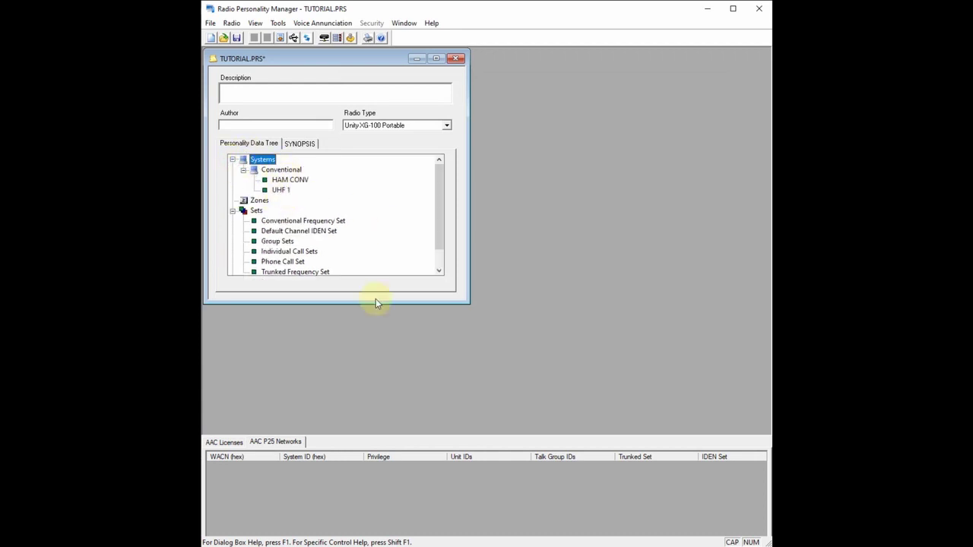
pyautogui.moveTo(375, 303)
pyautogui.mouseDown()
pyautogui.moveTo(375, 341)
pyautogui.moveTo(362, 306)
pyautogui.mouseUp()
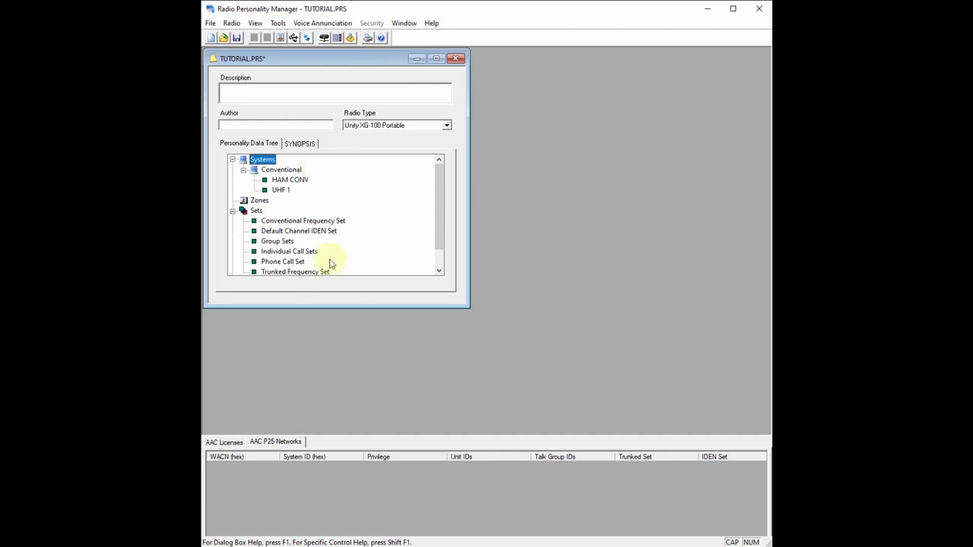
pyautogui.moveTo(339, 308); pyautogui.dragTo(467, 310)
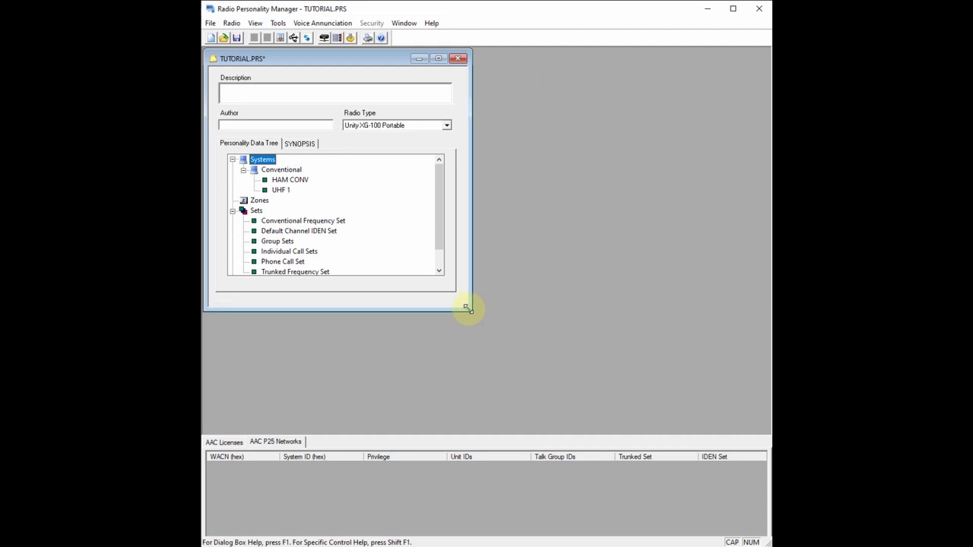
pyautogui.scroll(-1, 337, 200)
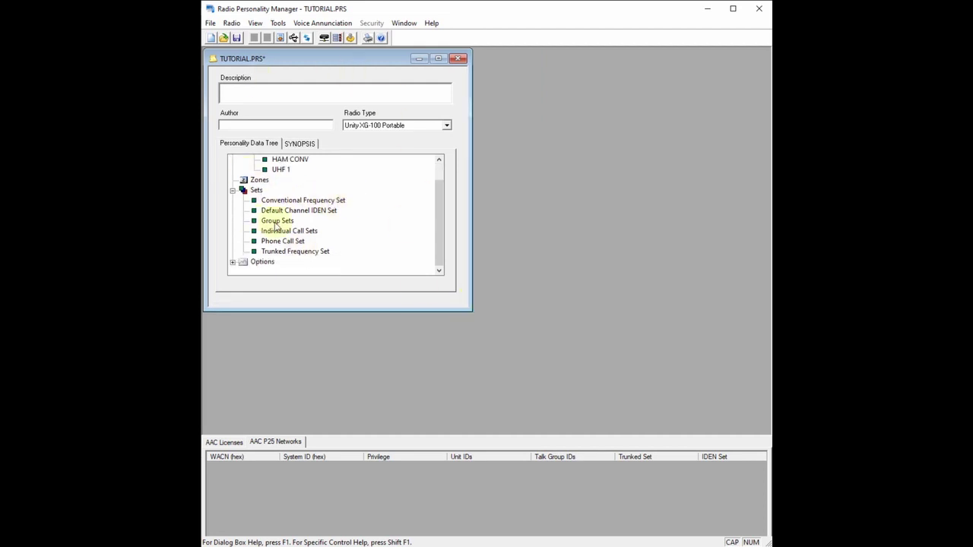
pyautogui.click(357, 222)
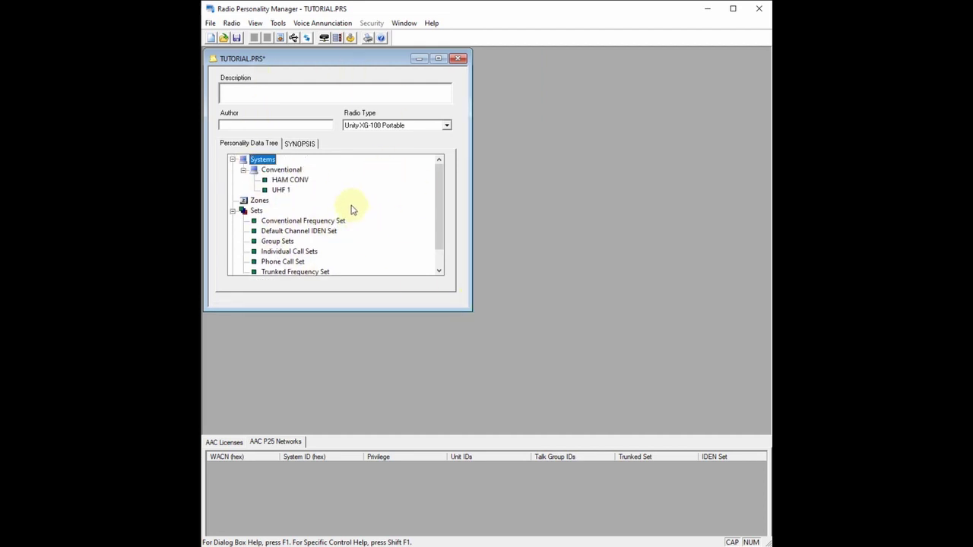
# Open Unity Product Management from the Read/Write icon and add the radio via Bluetooth on COM9
pyautogui.click(295, 42)
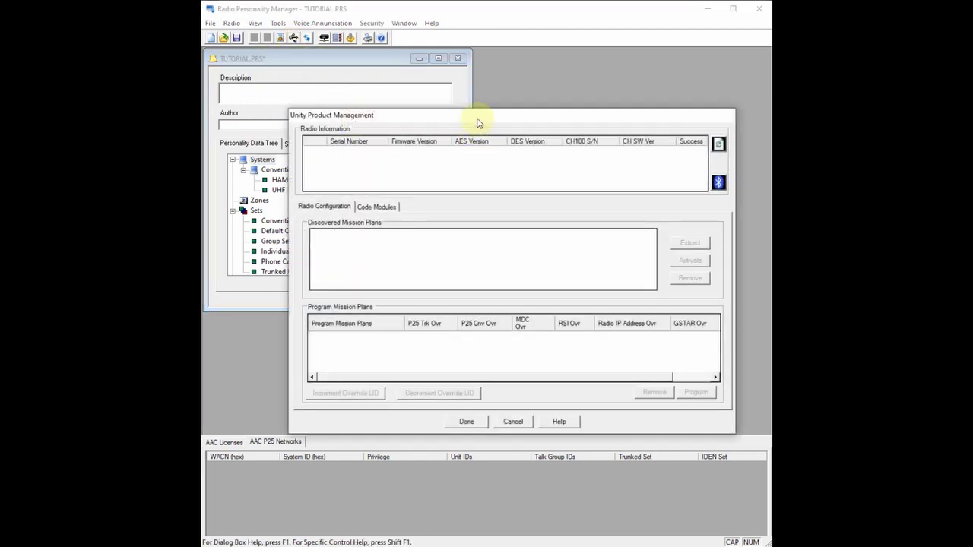
pyautogui.moveTo(478, 116); pyautogui.dragTo(474, 112)
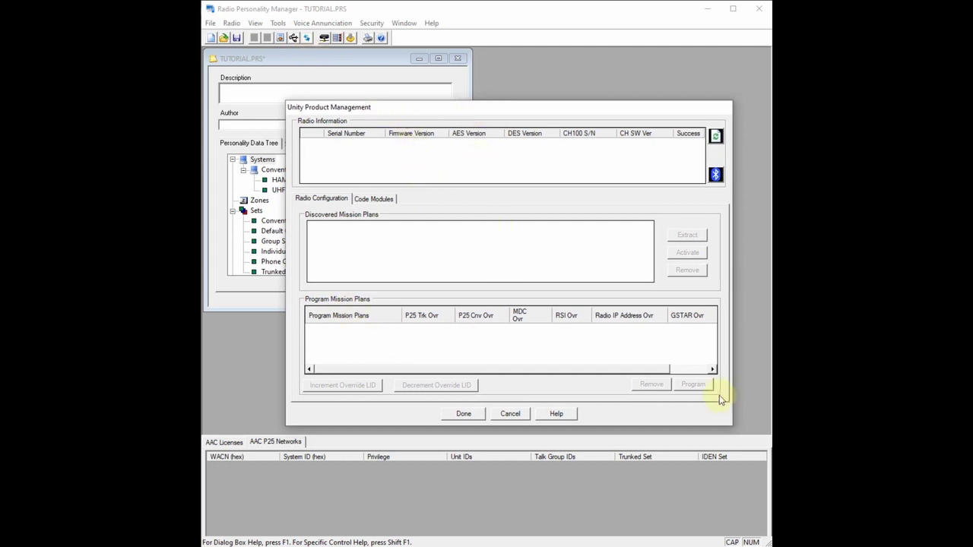
pyautogui.click(511, 414)
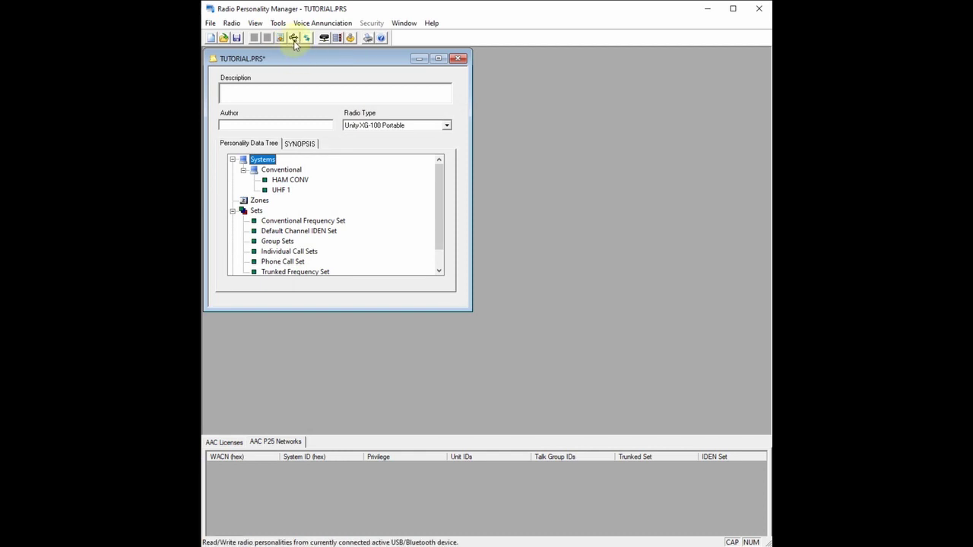
pyautogui.click(294, 41)
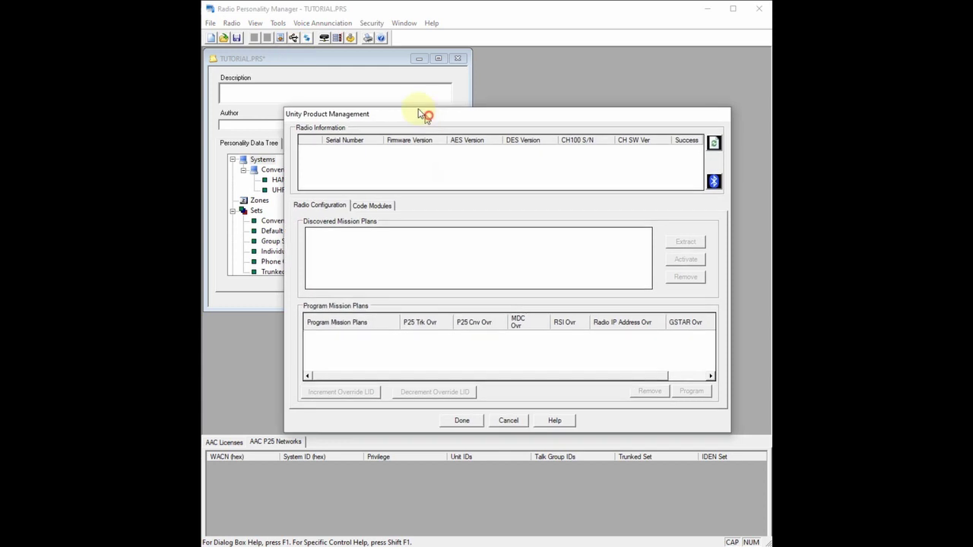
pyautogui.click(704, 174)
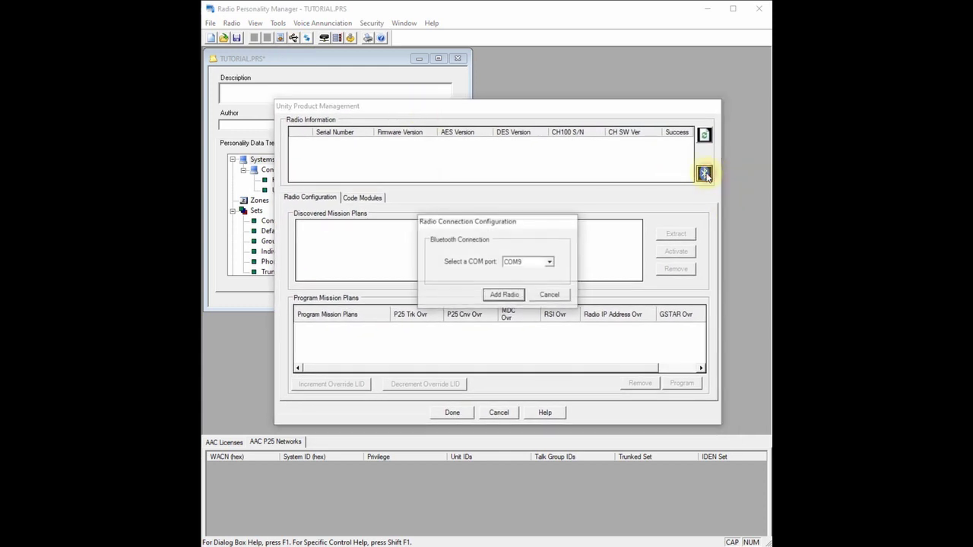
pyautogui.click(505, 295)
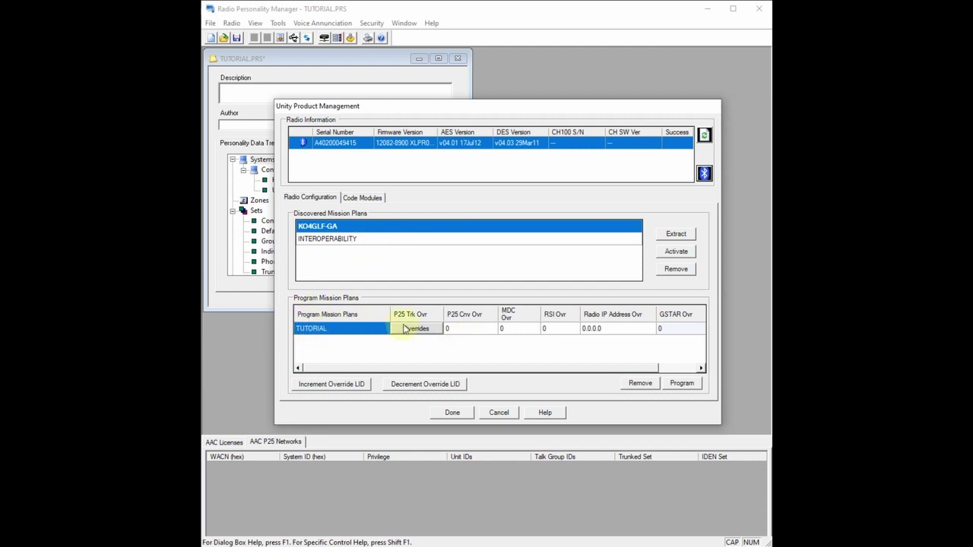
# Browse the first discovered plan and INTEROPERABILITY, then cancel Unity Product Management without programming
pyautogui.moveTo(386, 369); pyautogui.dragTo(365, 380)
pyautogui.click(340, 241)
pyautogui.click(357, 226)
pyautogui.click(361, 240)
pyautogui.click(375, 227)
pyautogui.click(380, 240)
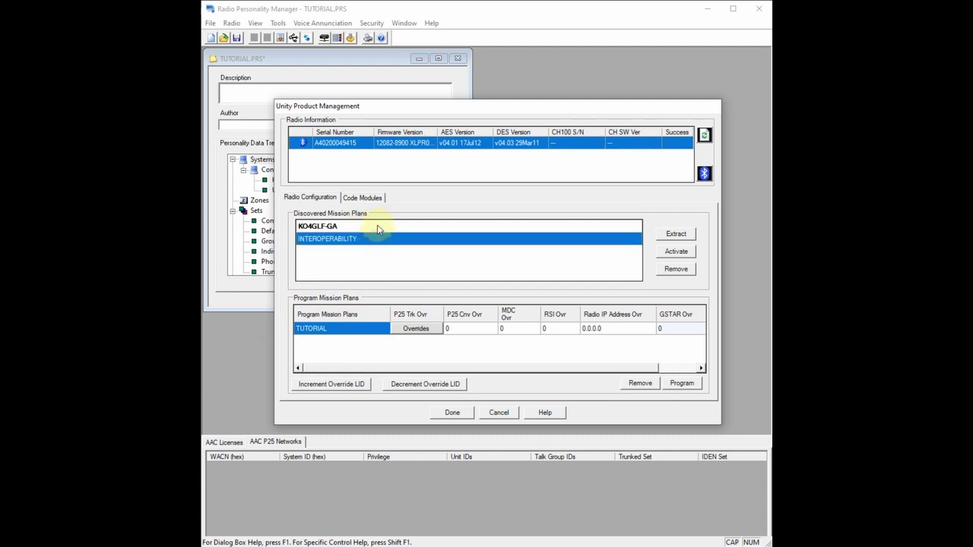
pyautogui.click(376, 226)
pyautogui.click(377, 240)
pyautogui.click(322, 335)
pyautogui.click(364, 228)
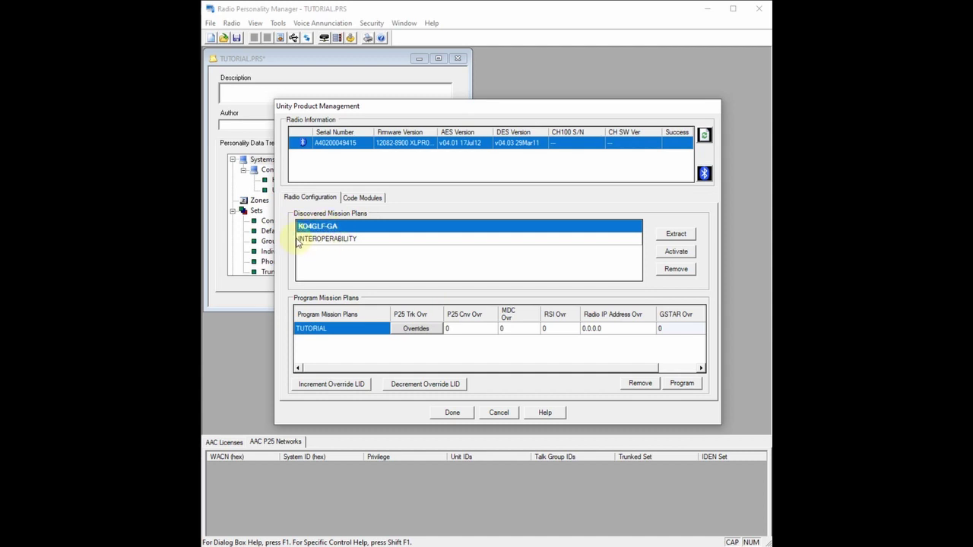
pyautogui.click(363, 243)
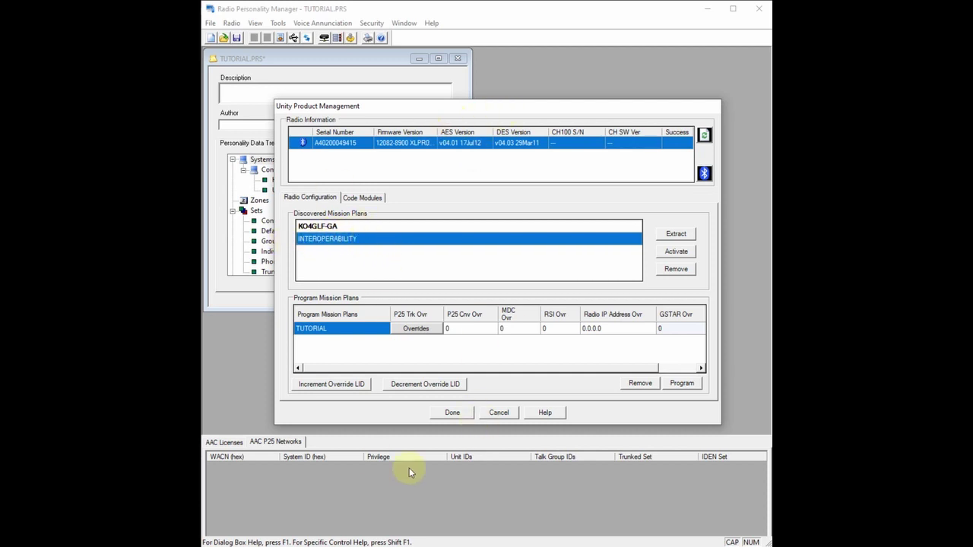
pyautogui.click(497, 413)
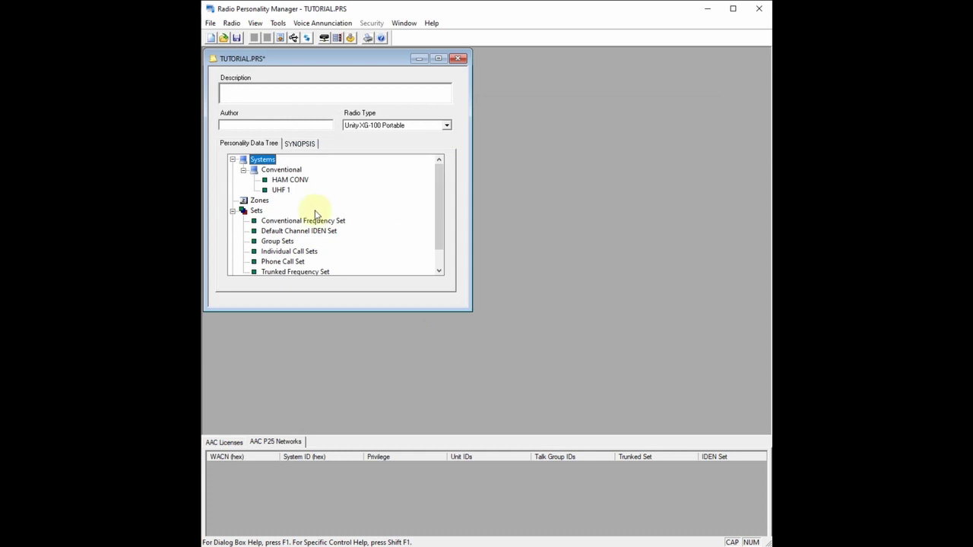
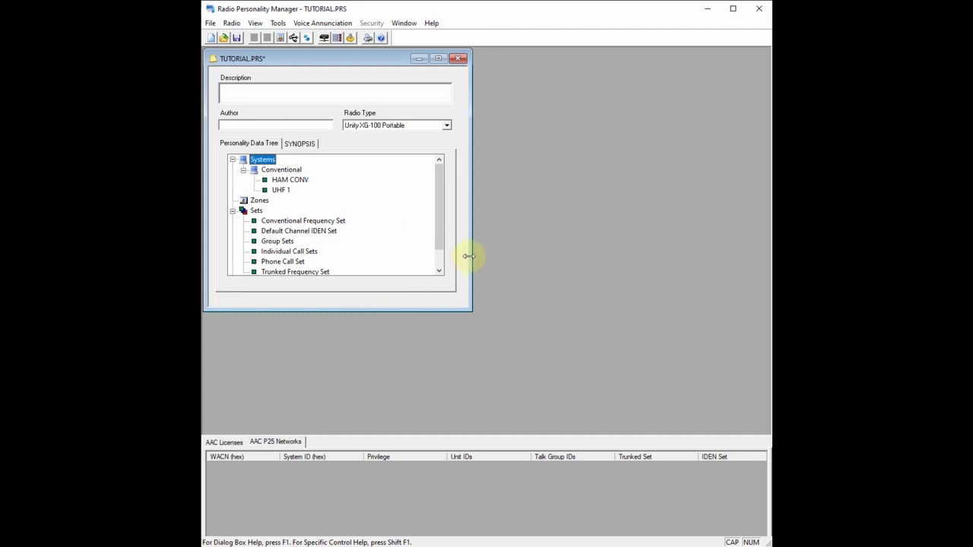
# Keep Unity XG-100 Portable as the radio type
pyautogui.click(447, 125)
pyautogui.scroll(2, 449, 213)
pyautogui.moveTo(448, 213); pyautogui.dragTo(500, 200)
pyautogui.click(502, 195)
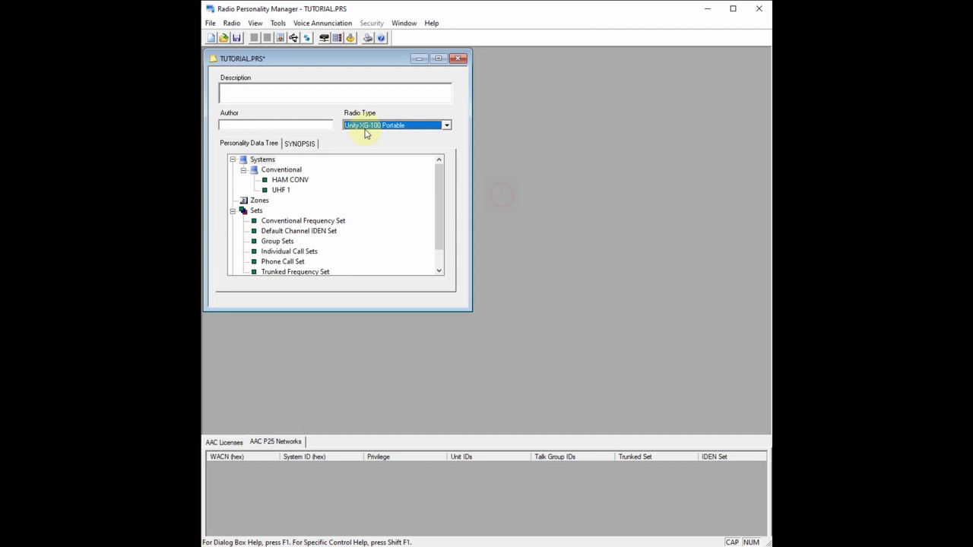
pyautogui.click(291, 123)
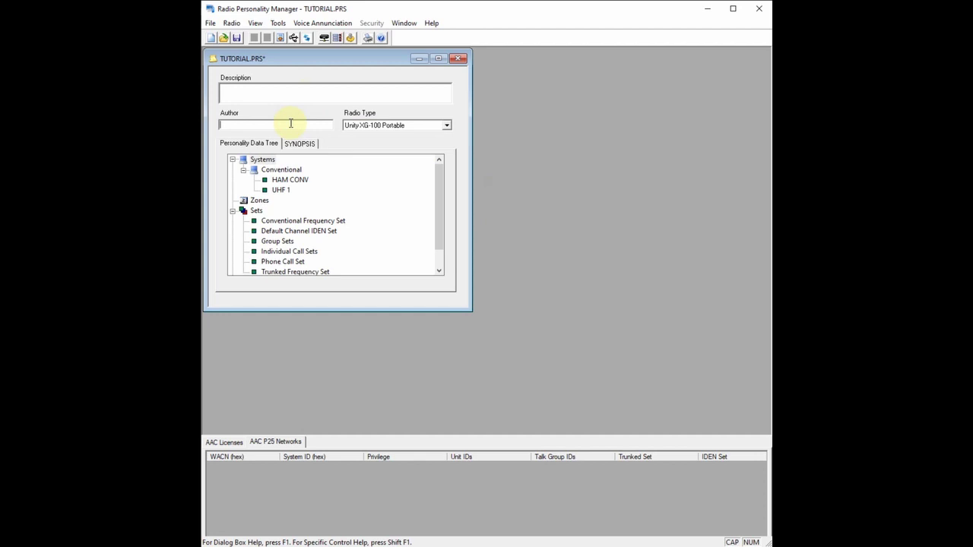
pyautogui.click(447, 125)
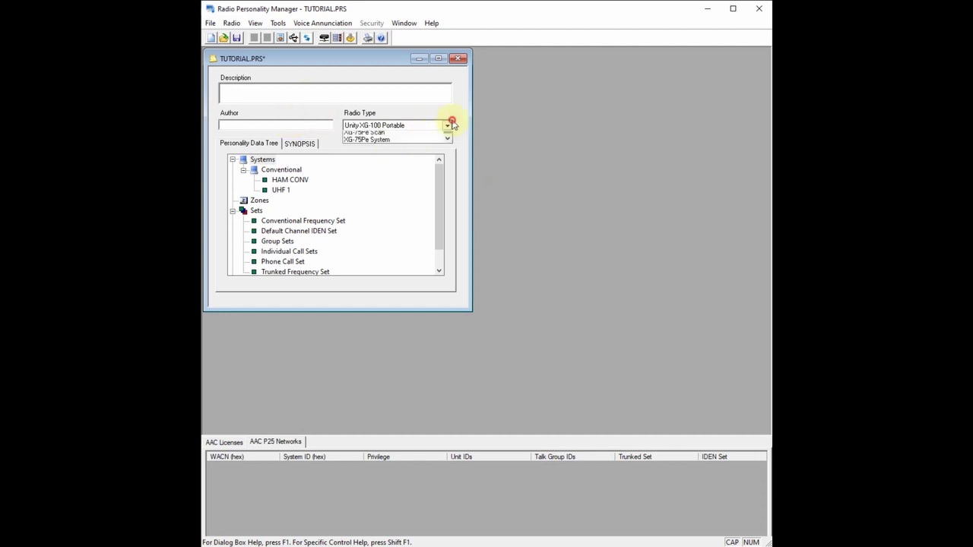
pyautogui.moveTo(452, 209); pyautogui.dragTo(449, 187)
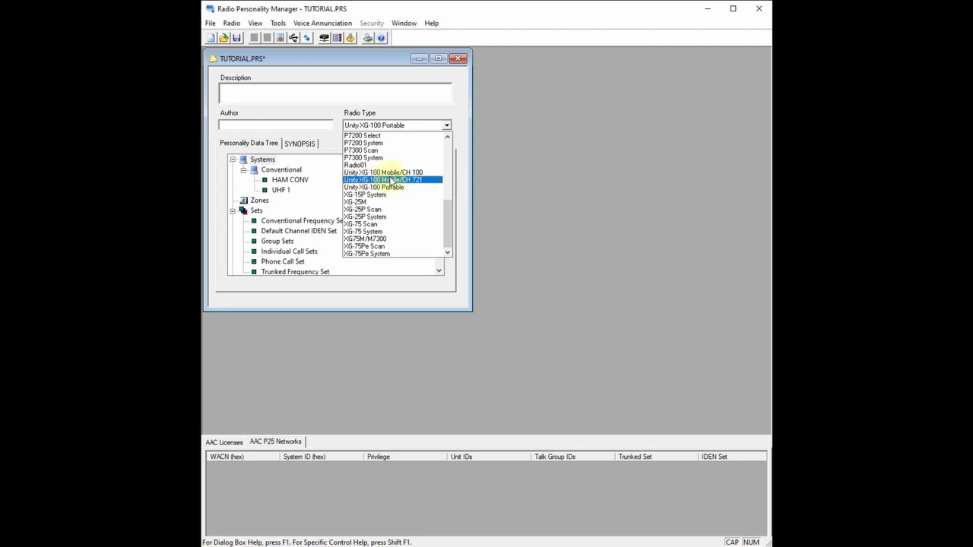
pyautogui.click(410, 187)
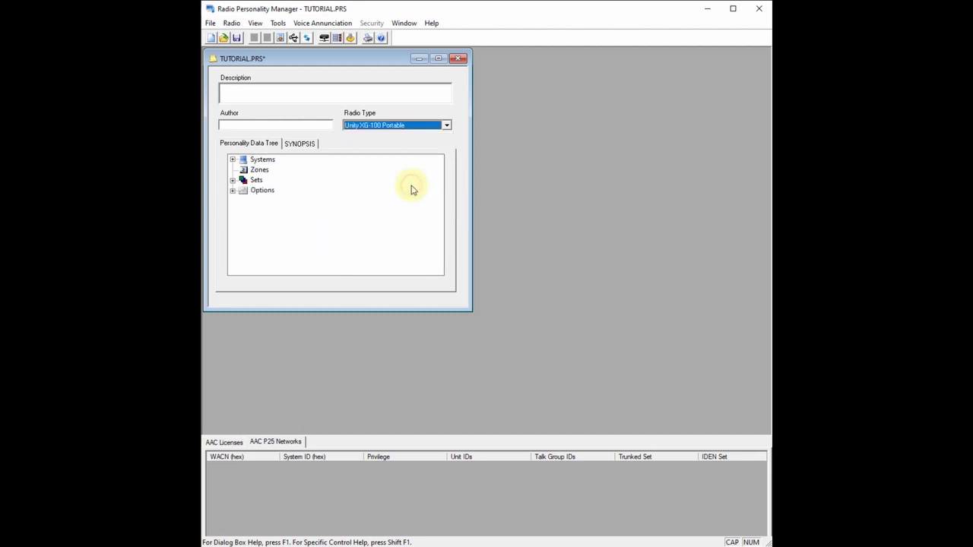
# Expand the Systems, Conventional and Sets branches of the data tree
pyautogui.click(233, 160)
pyautogui.click(243, 170)
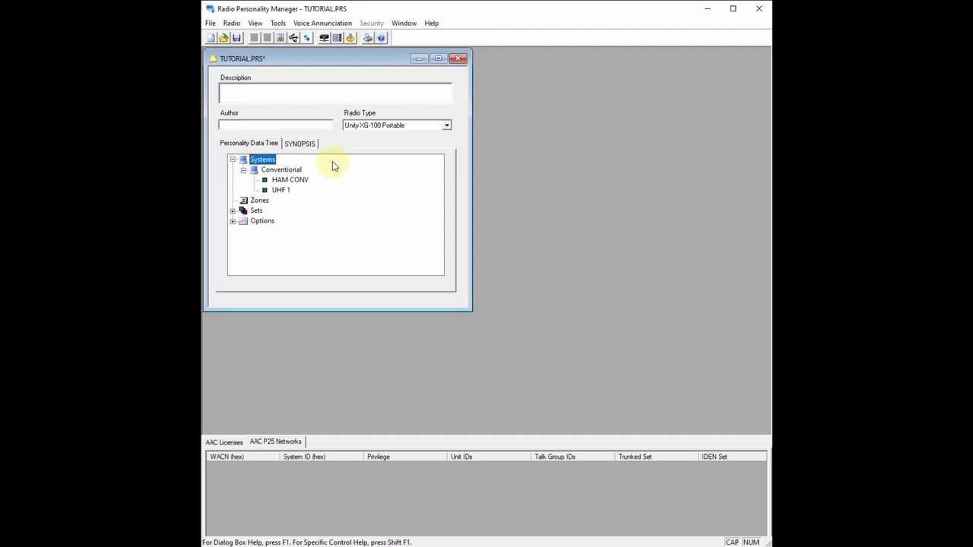
pyautogui.click(233, 210)
pyautogui.moveTo(435, 223)
pyautogui.mouseDown()
pyautogui.moveTo(437, 185)
pyautogui.moveTo(431, 218)
pyautogui.mouseUp()
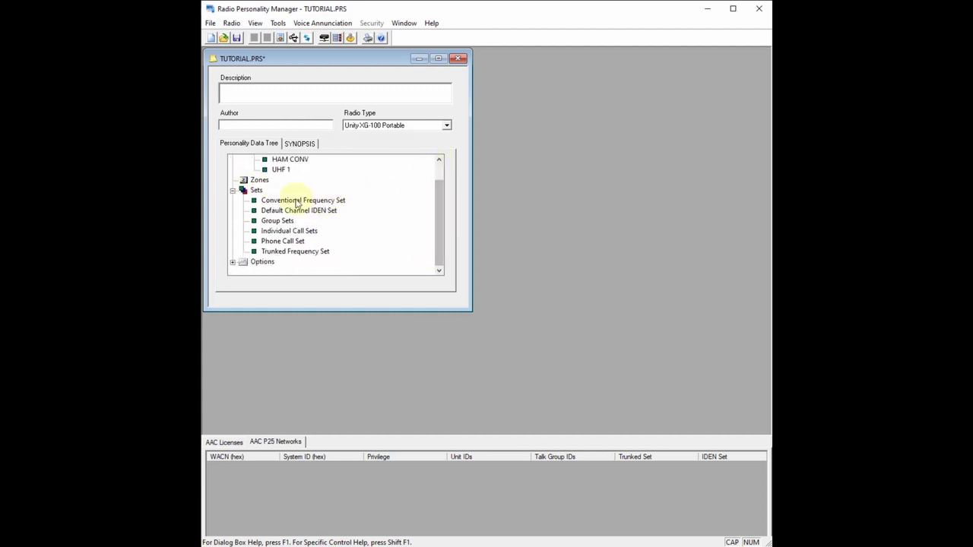
pyautogui.click(232, 190)
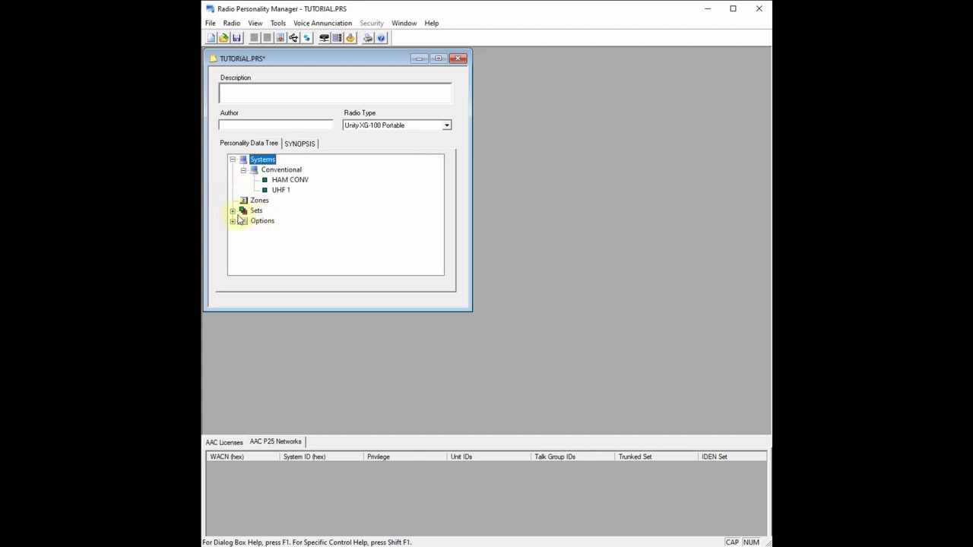
pyautogui.click(233, 211)
pyautogui.scroll(-1, 430, 228)
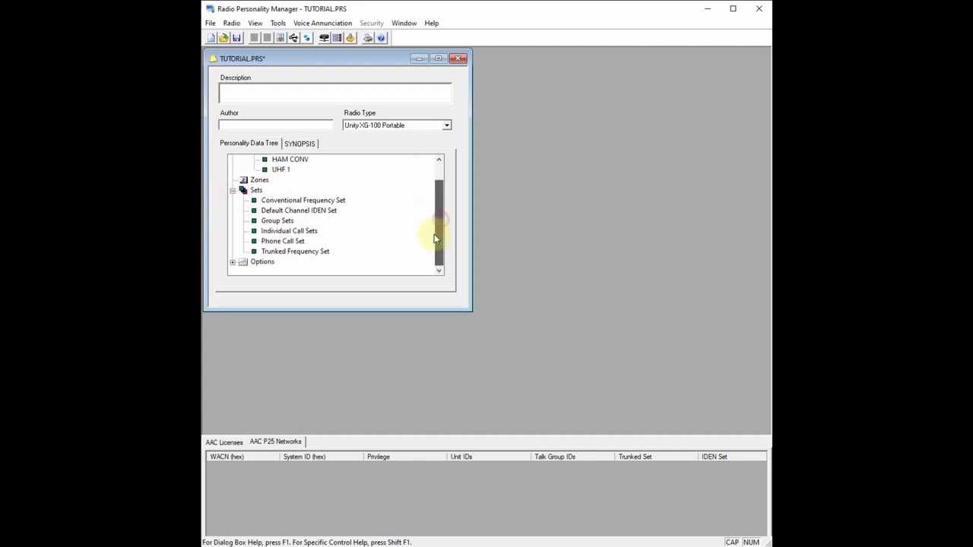
# Review the HAM 1 channels in the Conventional Frequency Set and close it
pyautogui.doubleClick(290, 201)
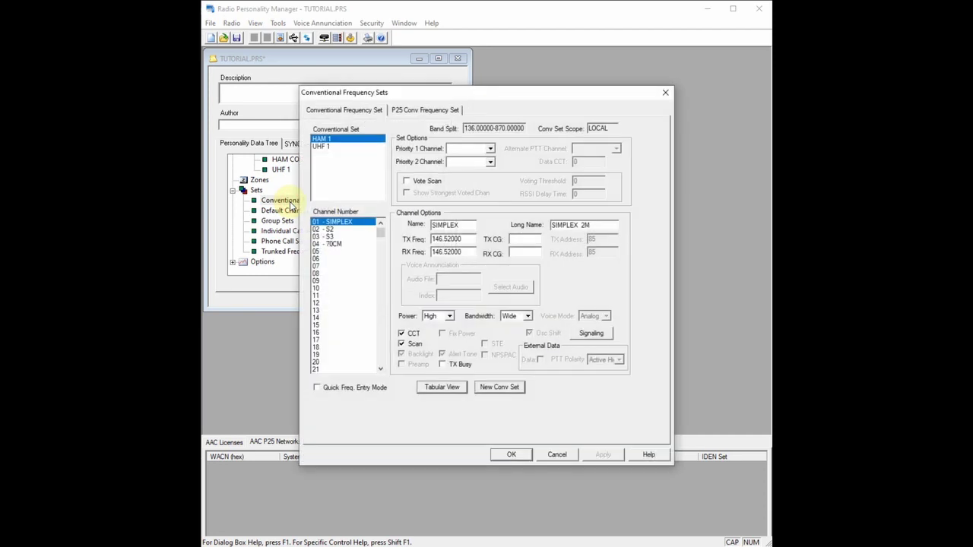
pyautogui.click(336, 140)
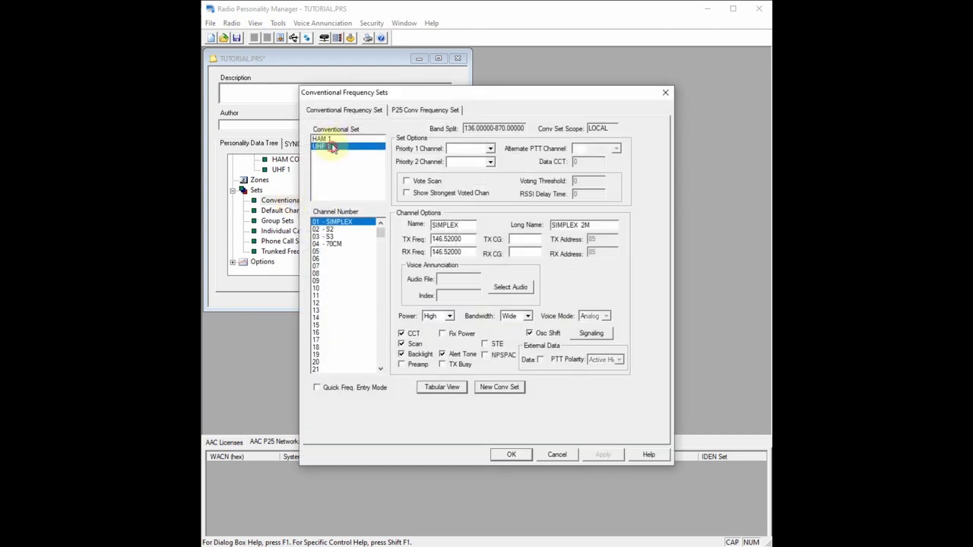
pyautogui.click(558, 454)
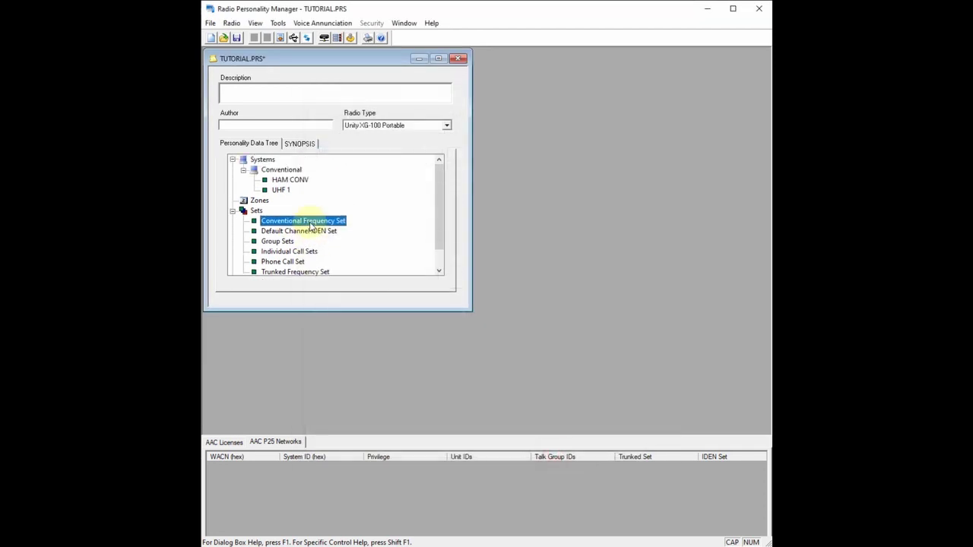
# Inspect HAM CONV's conventional frequency set in System Setup, then cancel out unchanged
pyautogui.doubleClick(264, 162)
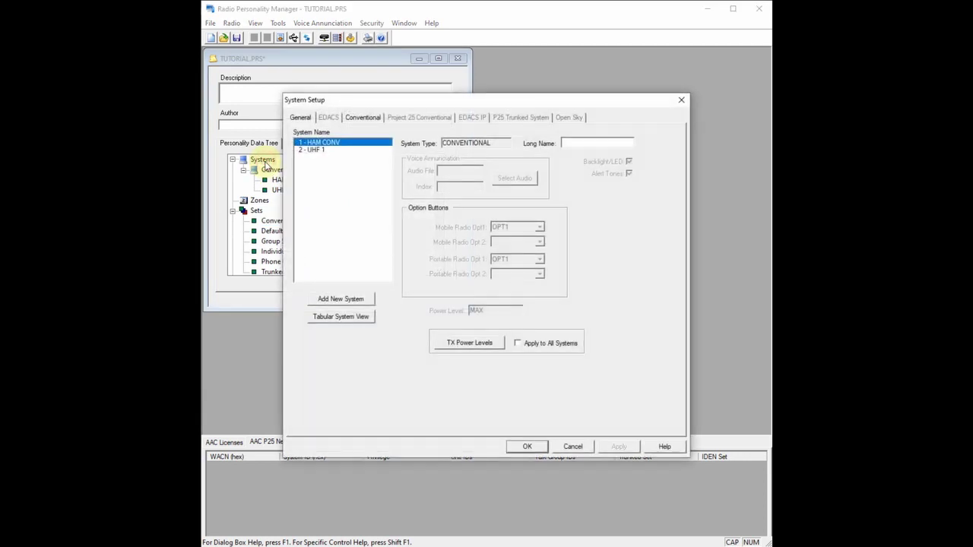
pyautogui.click(362, 118)
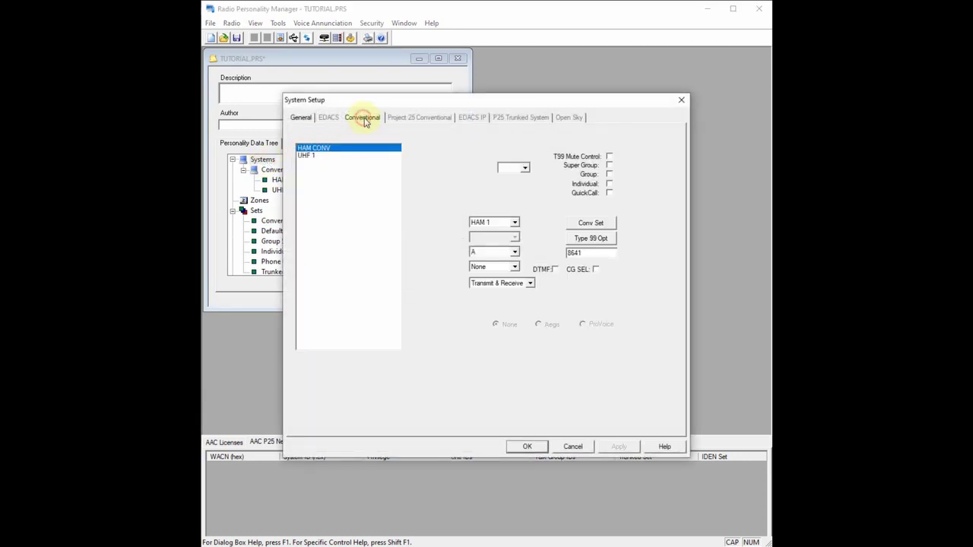
pyautogui.click(590, 223)
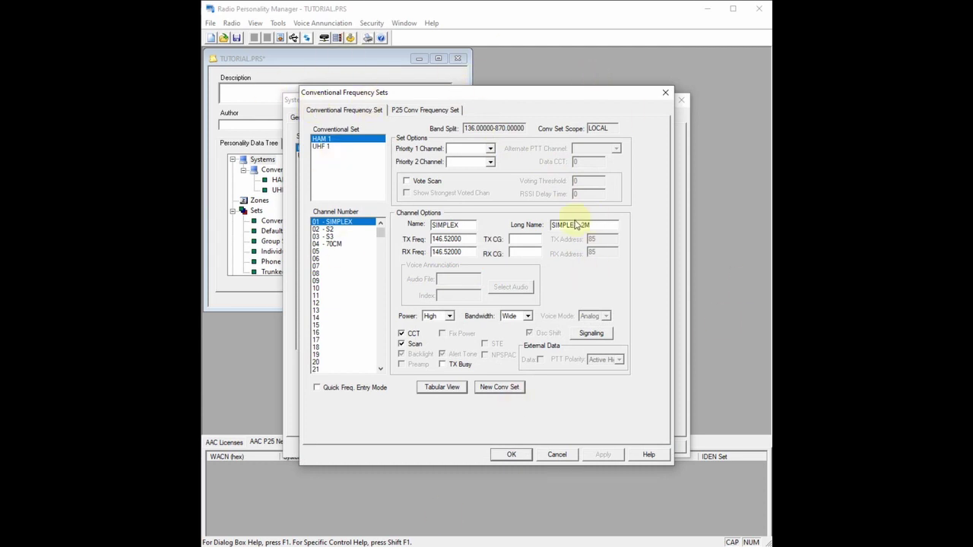
pyautogui.click(559, 454)
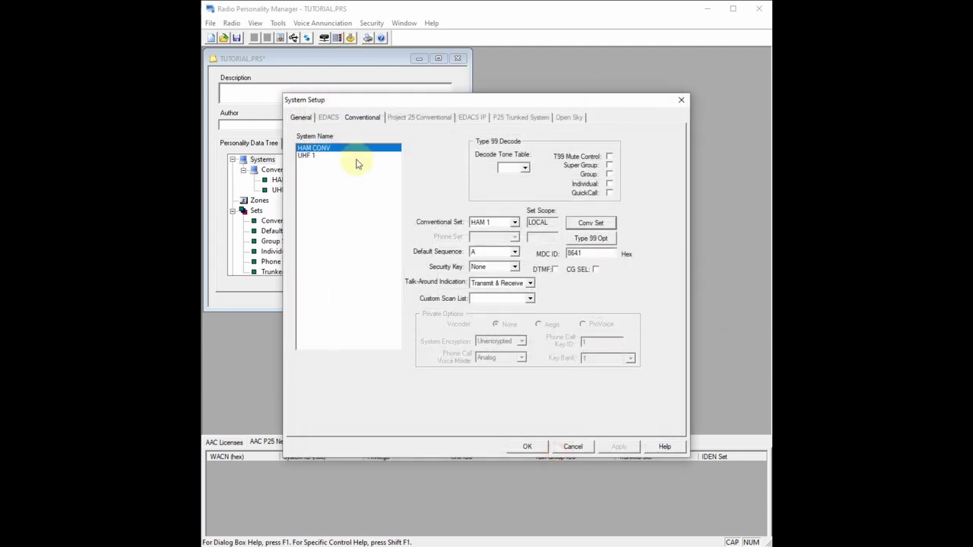
pyautogui.click(585, 447)
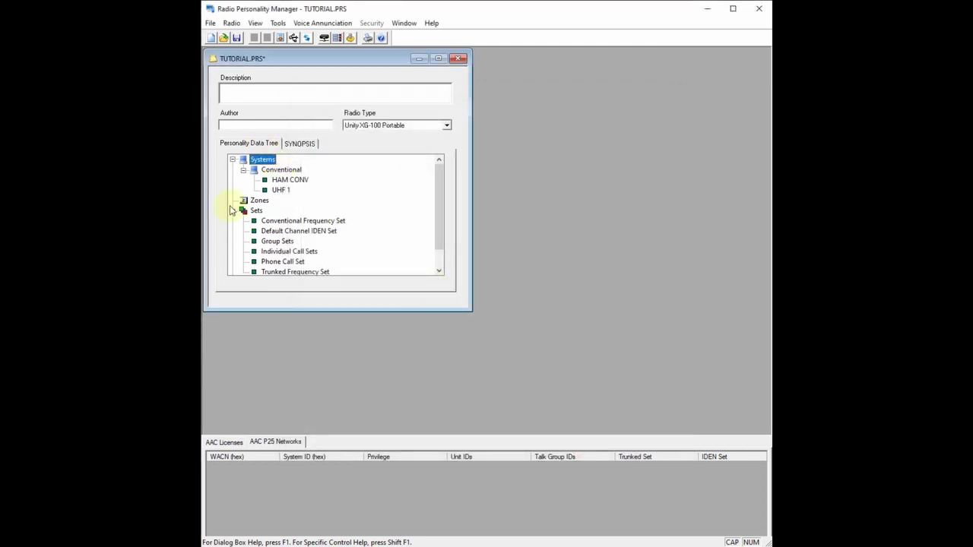
# Reopen System Setup, compare HAM CONV and UHF 1 conventional settings, then show UHF 1's General settings
pyautogui.doubleClick(256, 160)
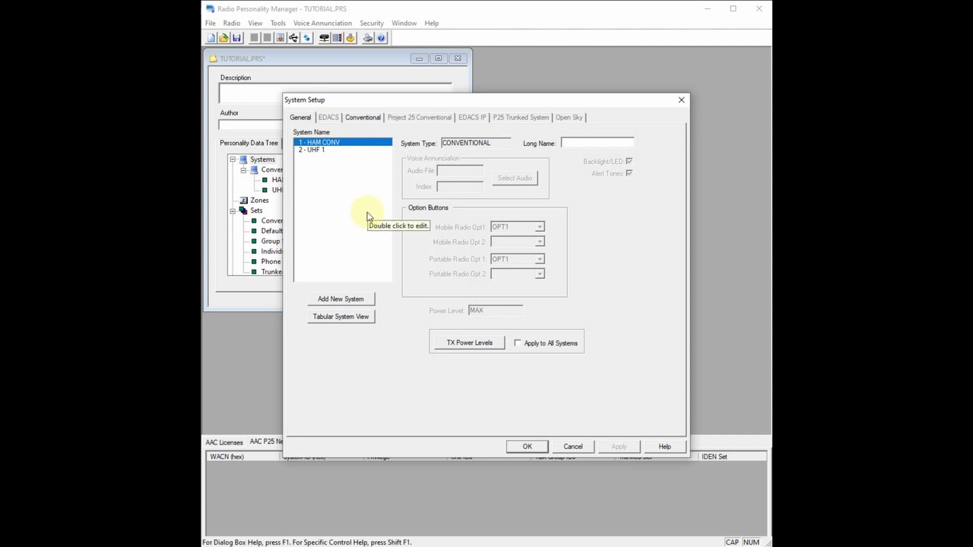
pyautogui.click(357, 118)
pyautogui.click(306, 155)
pyautogui.click(318, 147)
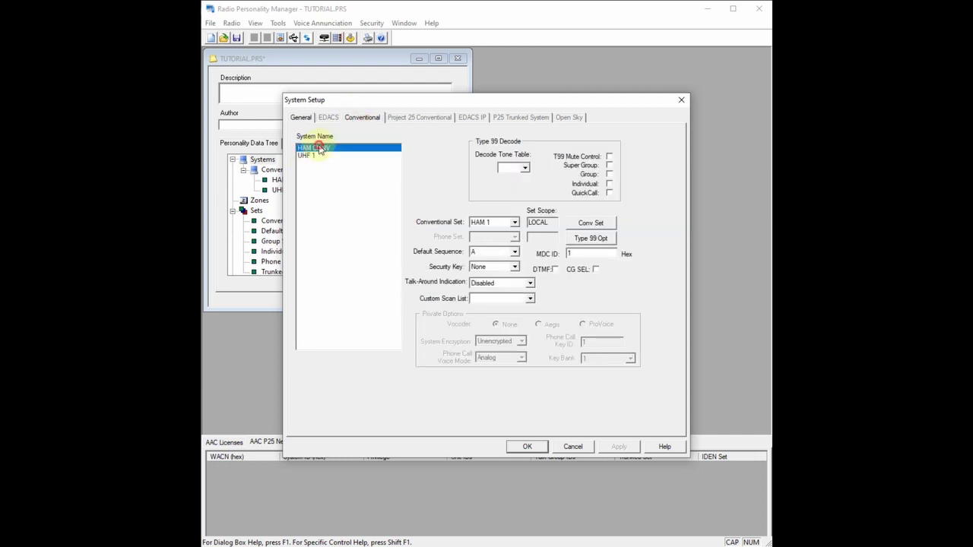
pyautogui.click(311, 155)
pyautogui.click(316, 148)
pyautogui.click(514, 222)
pyautogui.click(515, 221)
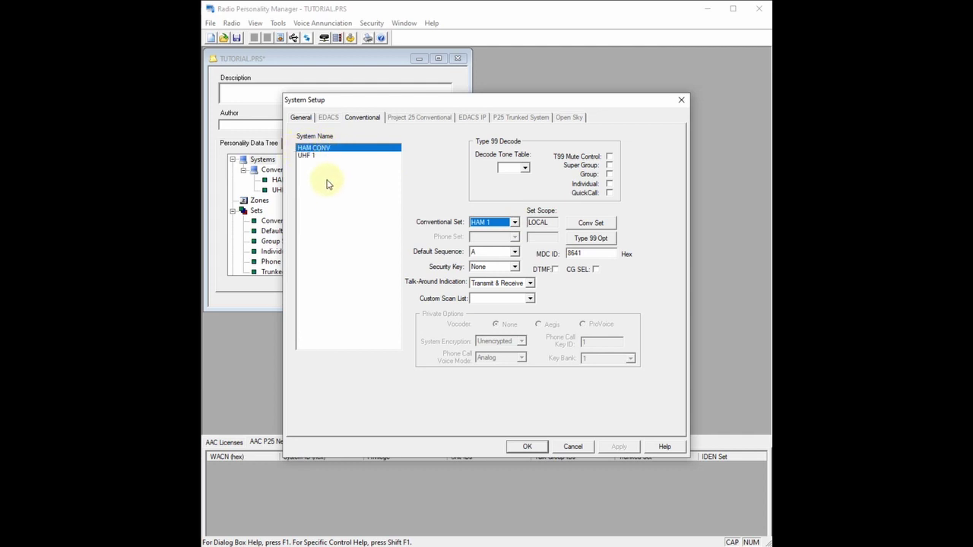
pyautogui.click(310, 156)
pyautogui.click(300, 118)
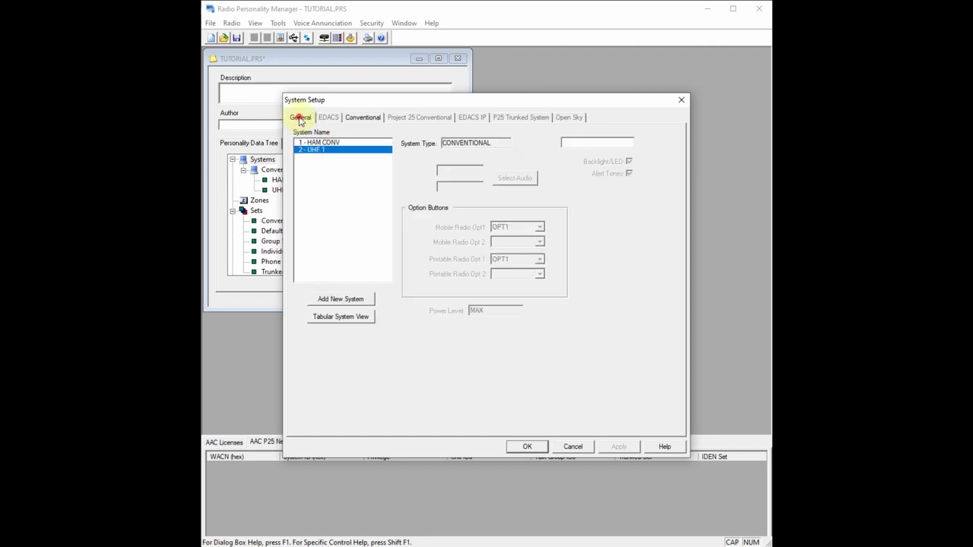
# Create system HAM P25 as Project 25 Conventional and show its P25 settings
pyautogui.click(354, 300)
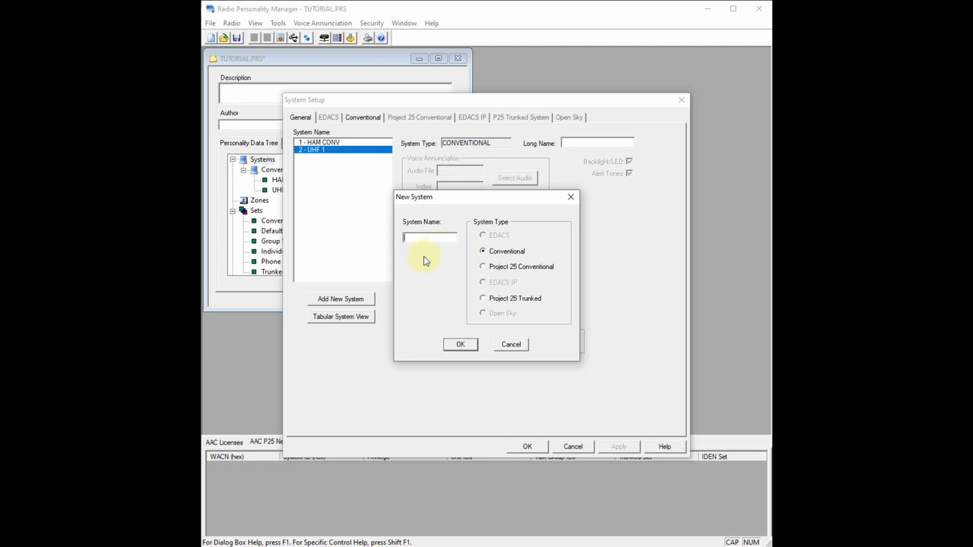
pyautogui.write('HAM P25')
pyautogui.click(483, 268)
pyautogui.click(460, 346)
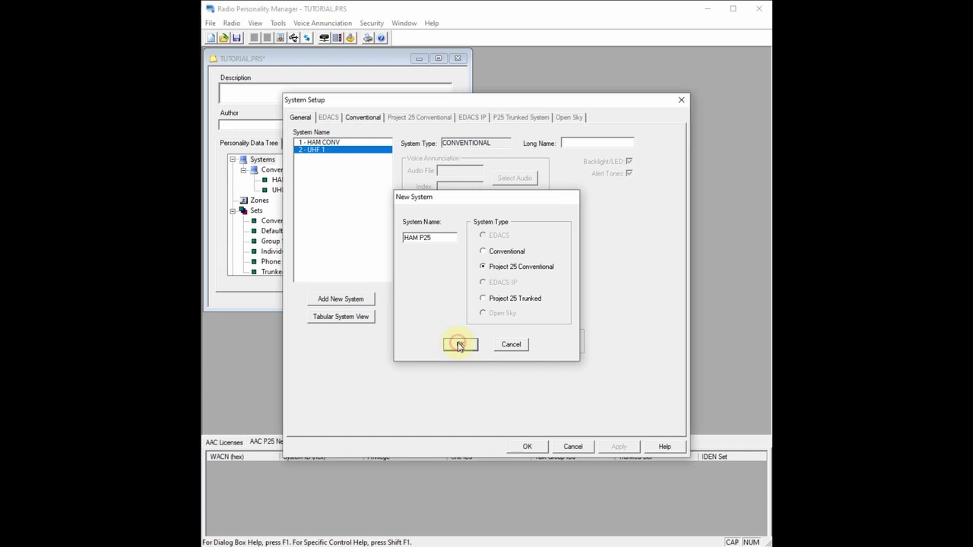
pyautogui.click(413, 120)
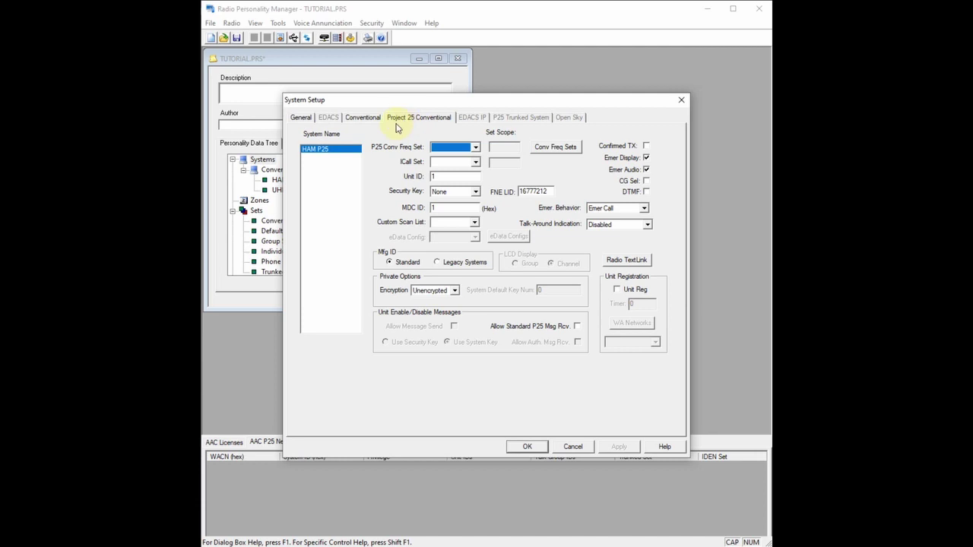
# Enter 8641 as HAM P25's MDC ID and the radio's ID as its Unit ID
pyautogui.click(476, 148)
pyautogui.doubleClick(441, 208)
pyautogui.write('8641')
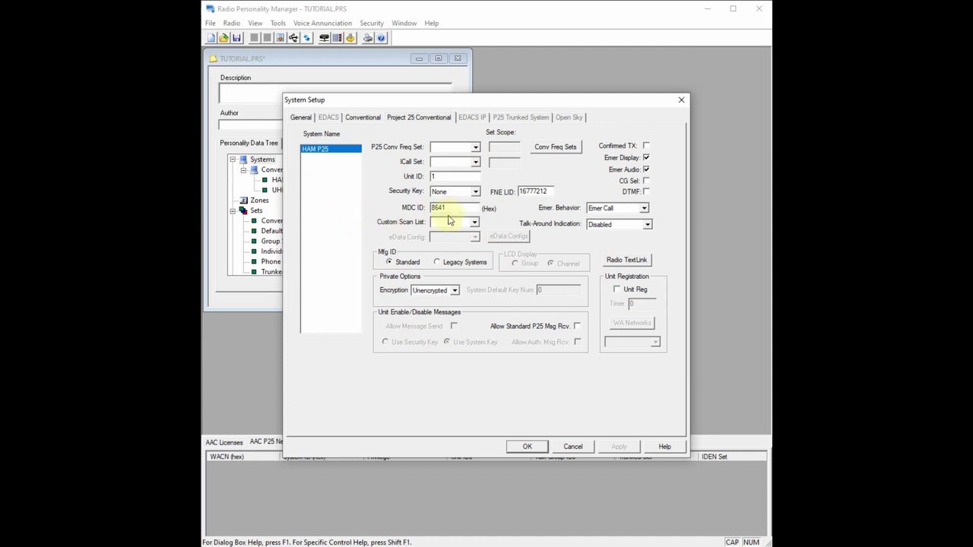
pyautogui.click(442, 177)
pyautogui.moveTo(438, 177); pyautogui.dragTo(411, 185)
pyautogui.write('3171761')
pyautogui.click(454, 291)
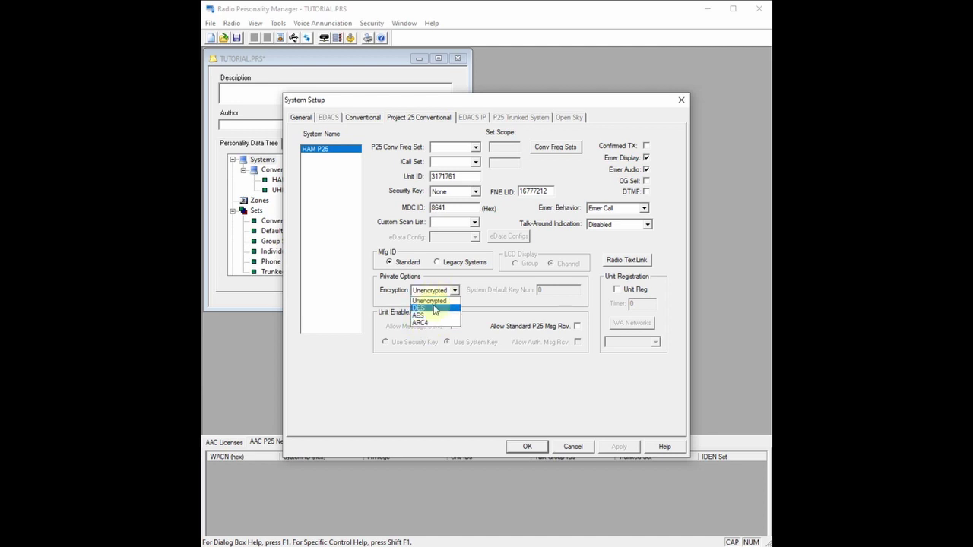
pyautogui.click(454, 291)
pyautogui.click(454, 291)
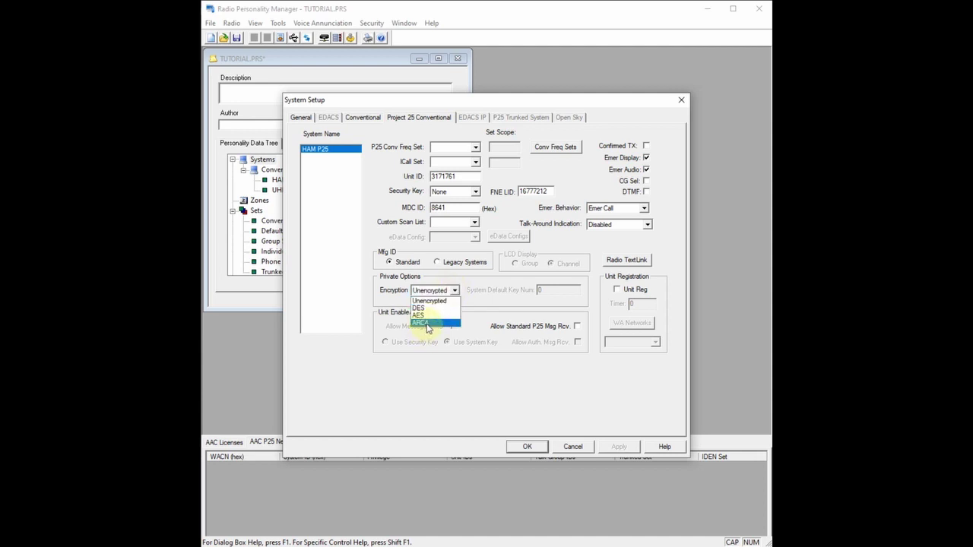
pyautogui.click(426, 323)
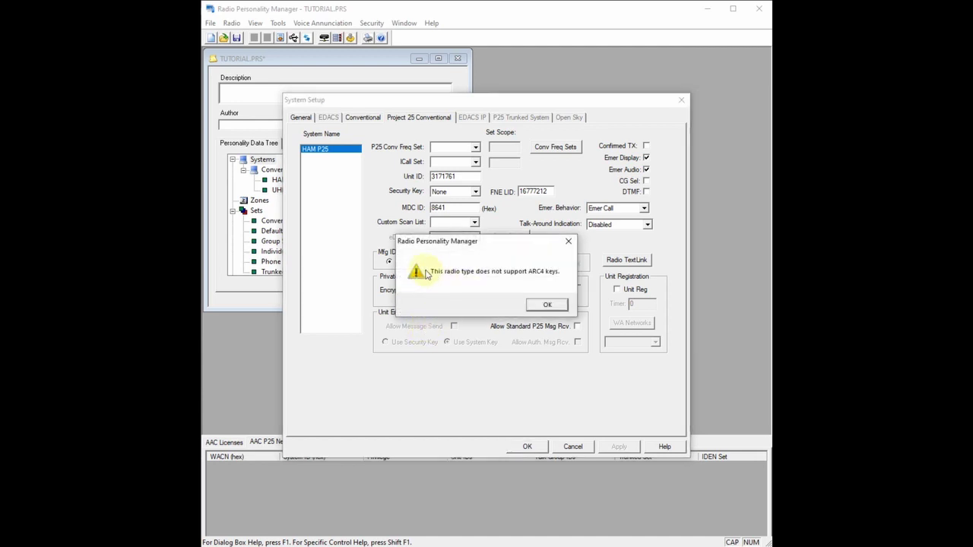
pyautogui.click(545, 309)
pyautogui.click(456, 290)
pyautogui.click(521, 304)
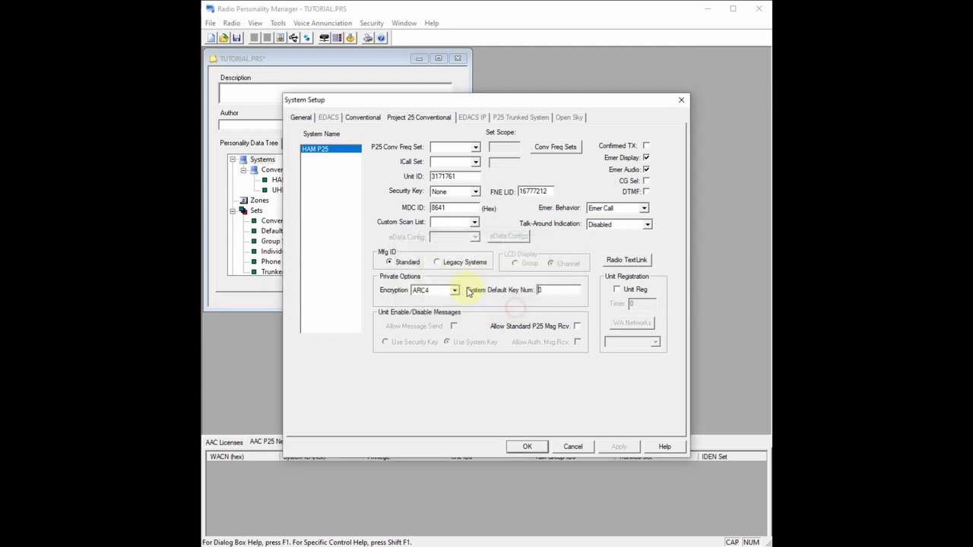
pyautogui.click(452, 291)
pyautogui.click(522, 304)
pyautogui.click(541, 290)
pyautogui.write('1')
pyautogui.click(454, 291)
pyautogui.click(430, 301)
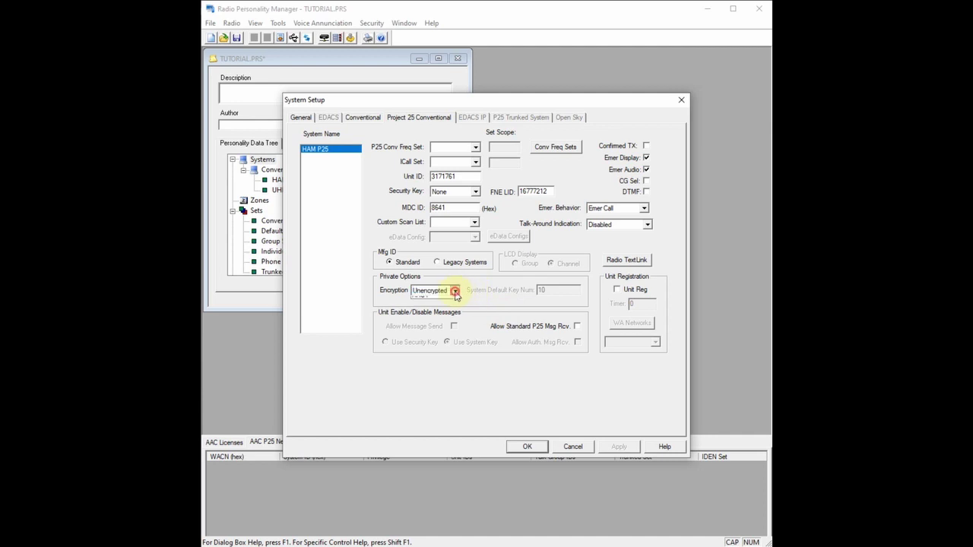
# Try DES and AES encryption, change the default key number from 10 to 1, and revert to Unencrypted
pyautogui.click(454, 290)
pyautogui.click(420, 308)
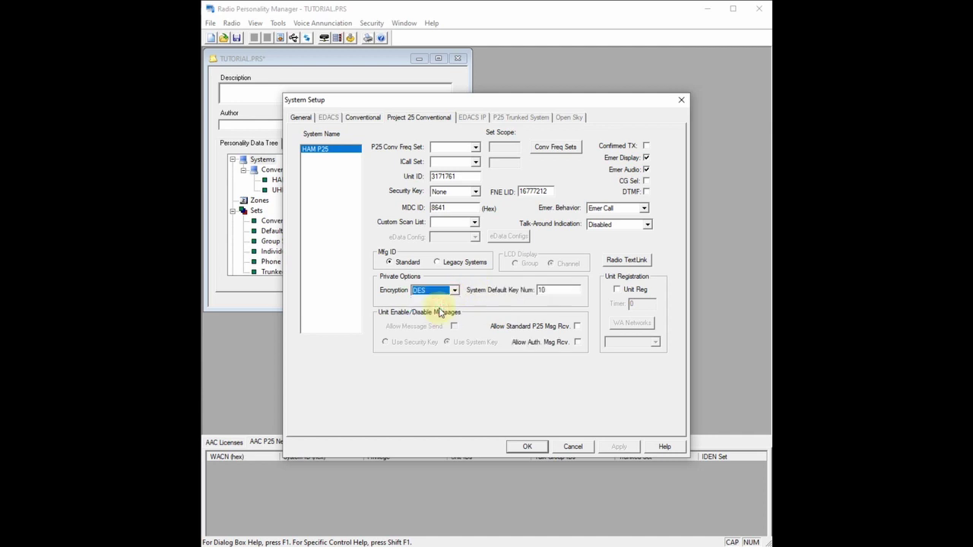
pyautogui.doubleClick(554, 289)
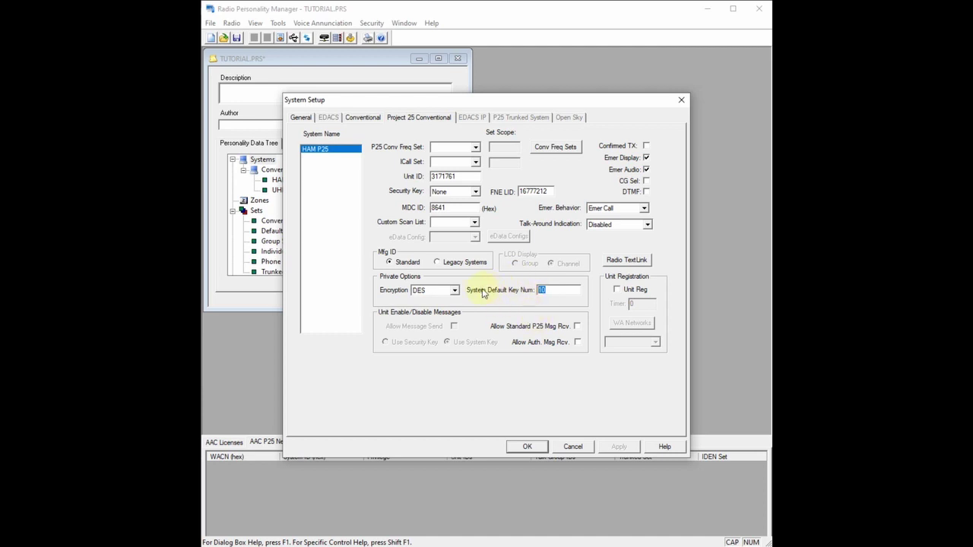
pyautogui.click(545, 289)
pyautogui.press('BackSpace')
pyautogui.doubleClick(542, 289)
pyautogui.write('2')
pyautogui.doubleClick(542, 290)
pyautogui.click(455, 290)
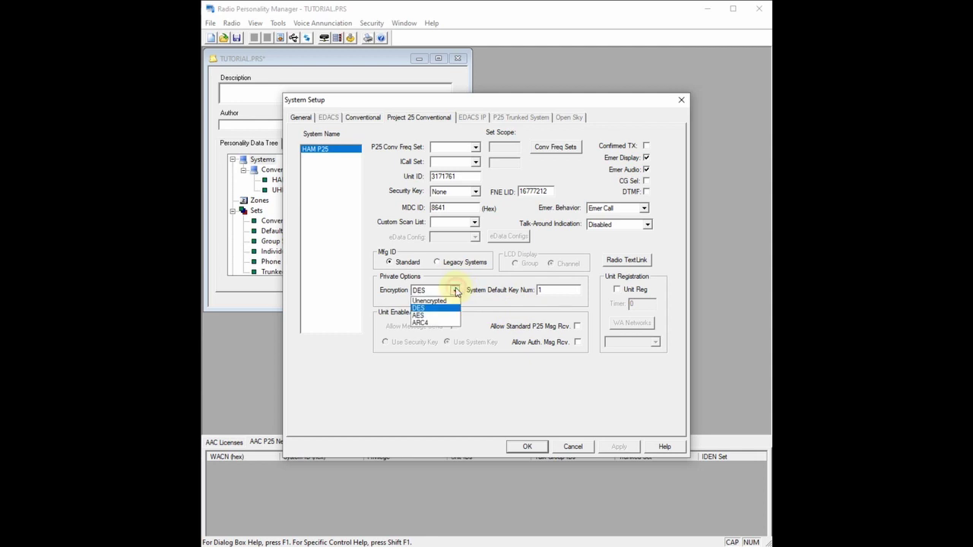
pyautogui.click(422, 314)
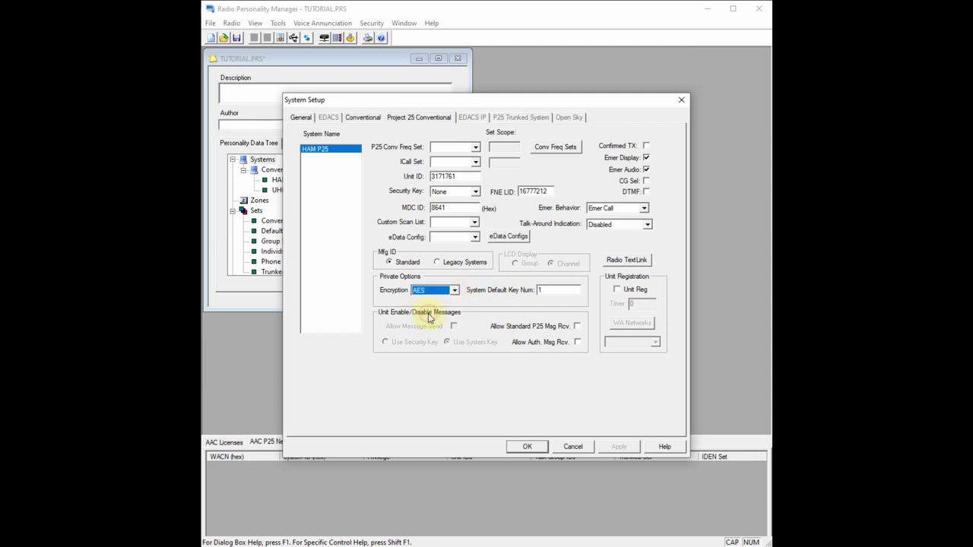
pyautogui.doubleClick(546, 290)
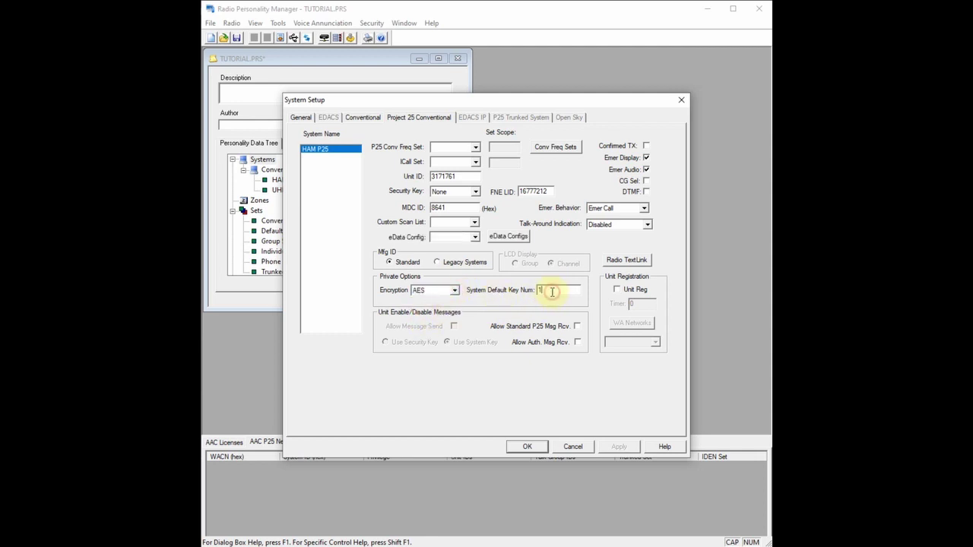
pyautogui.click(452, 290)
pyautogui.click(426, 300)
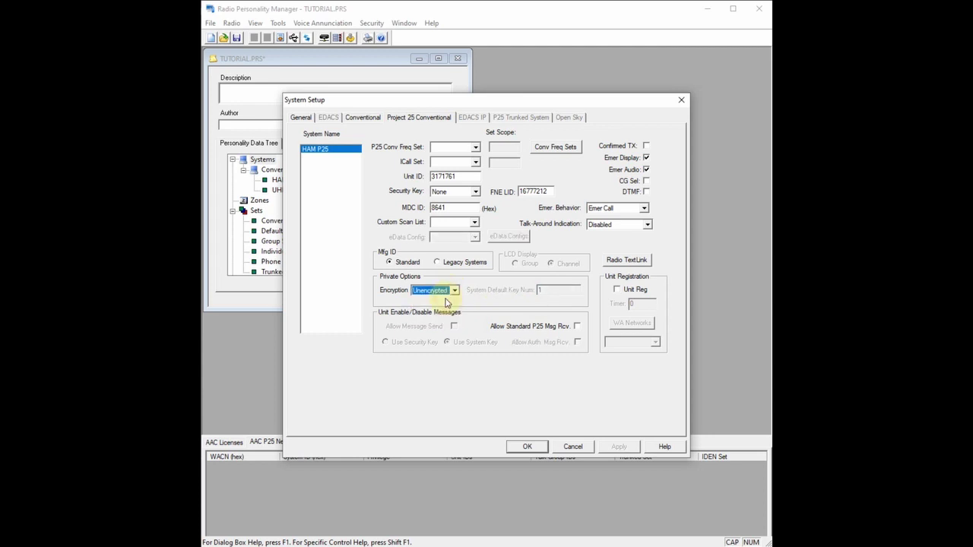
# Review HAM P25's Custom Scan List, Security Key, ICall Set and P25 Conv Freq Set options
pyautogui.click(475, 223)
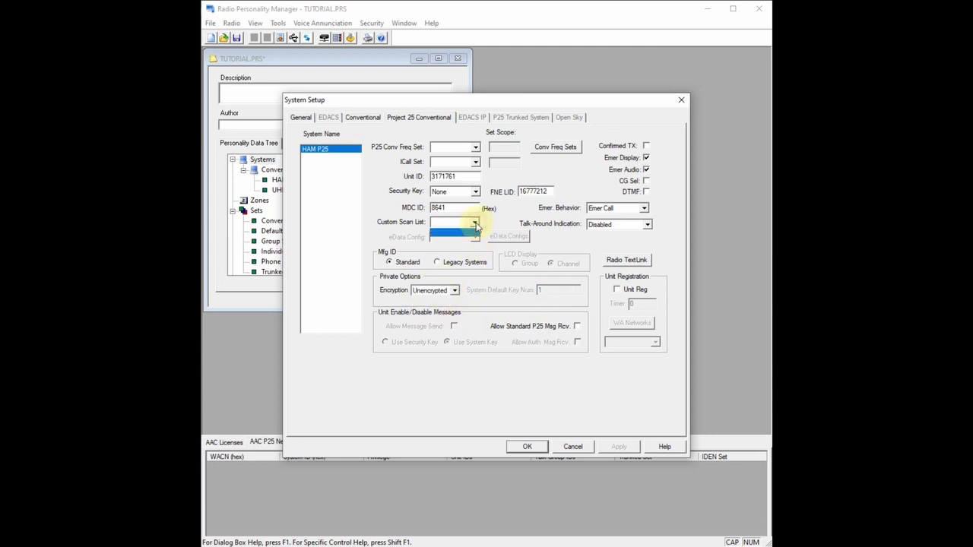
pyautogui.click(477, 226)
pyautogui.click(475, 224)
pyautogui.click(475, 228)
pyautogui.click(475, 192)
pyautogui.click(468, 201)
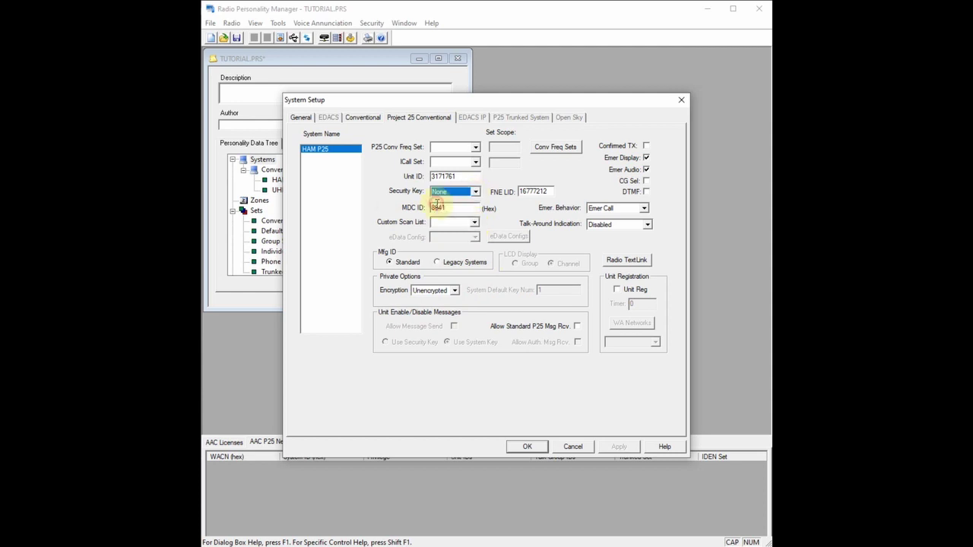
pyautogui.click(475, 162)
pyautogui.click(475, 165)
pyautogui.click(476, 147)
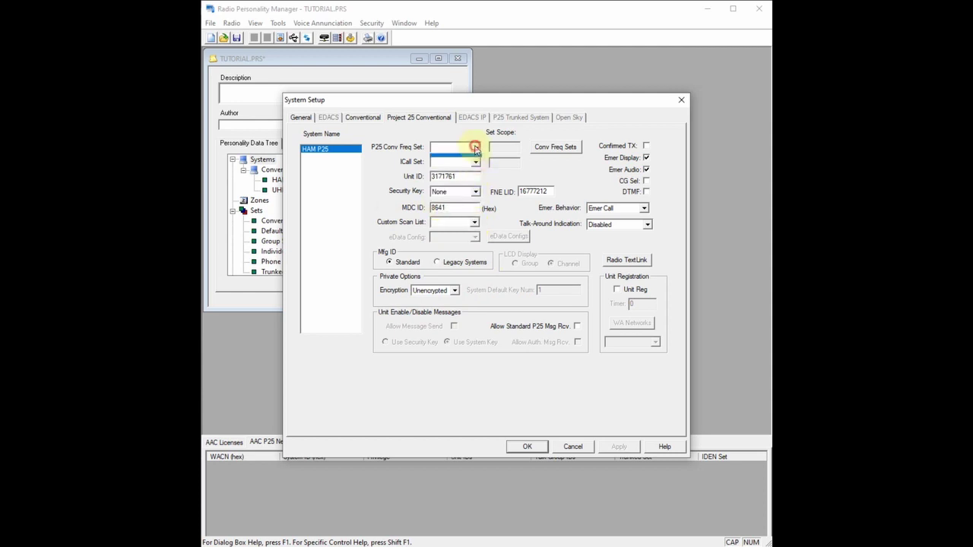
pyautogui.click(477, 149)
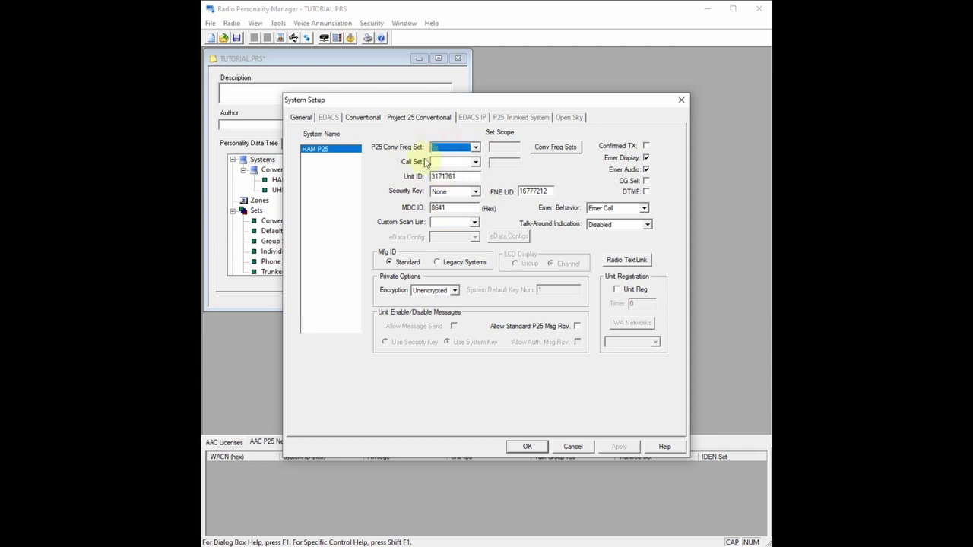
pyautogui.click(476, 148)
pyautogui.click(443, 156)
pyautogui.click(646, 171)
# Keep Emer Call as emergency behavior and set Talk-Around Indication to Transmit & Receive
pyautogui.click(644, 208)
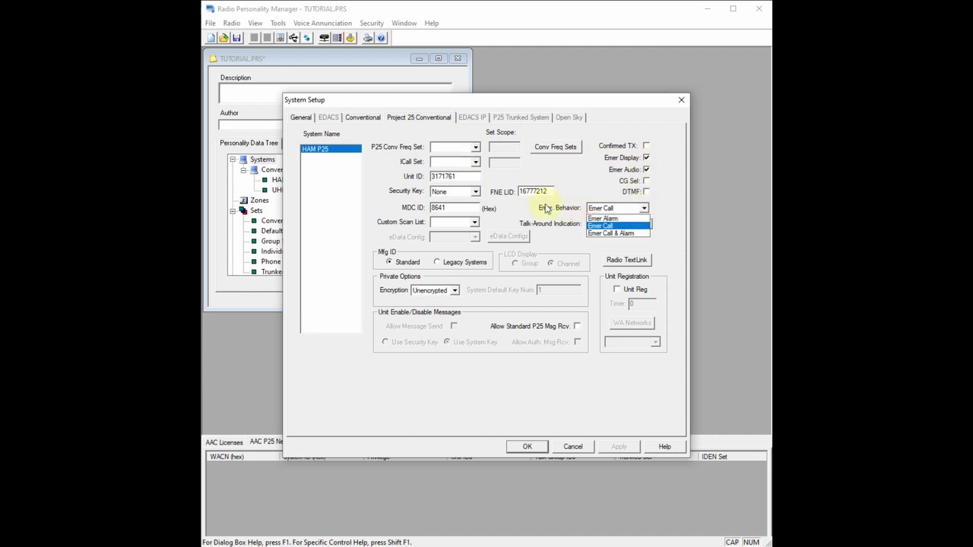
pyautogui.click(601, 226)
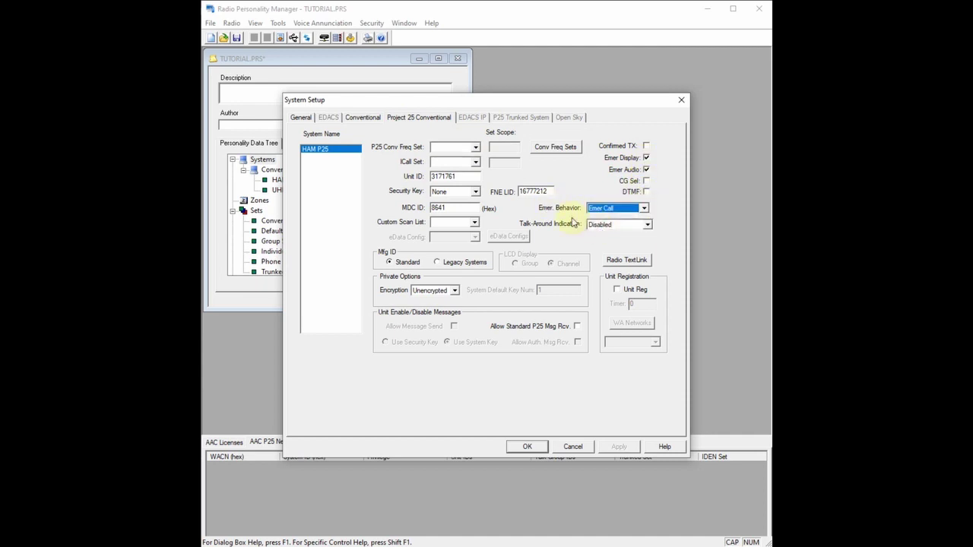
pyautogui.click(647, 225)
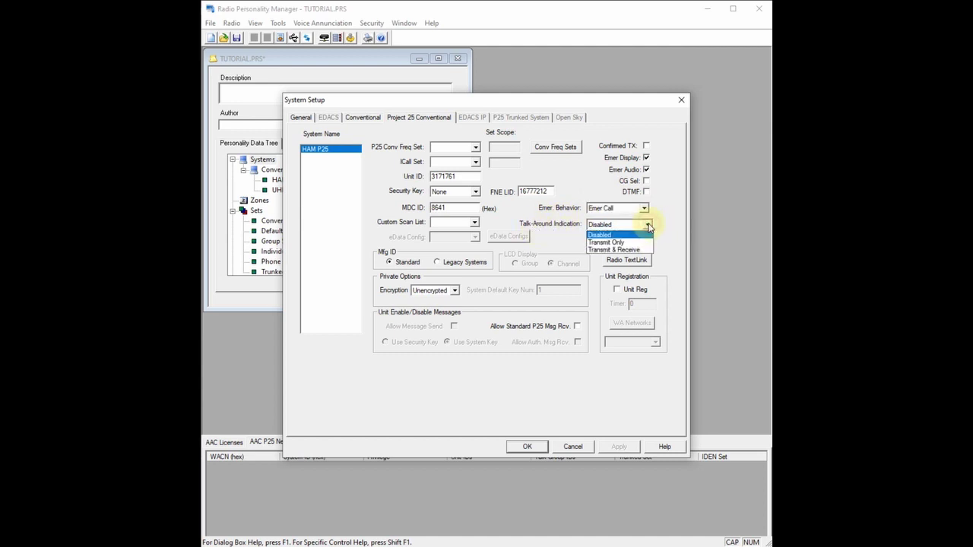
pyautogui.click(602, 241)
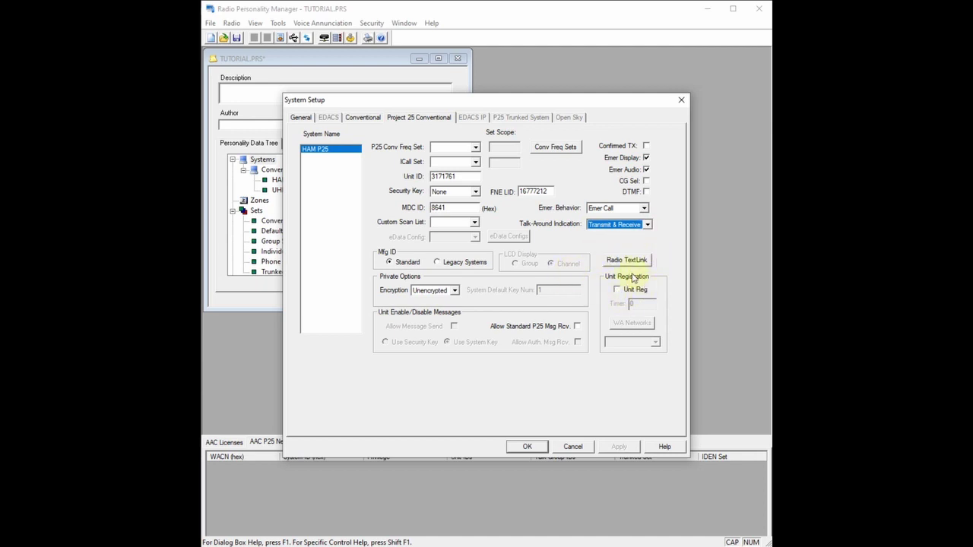
# Inspect the FNE LID value
pyautogui.click(532, 193)
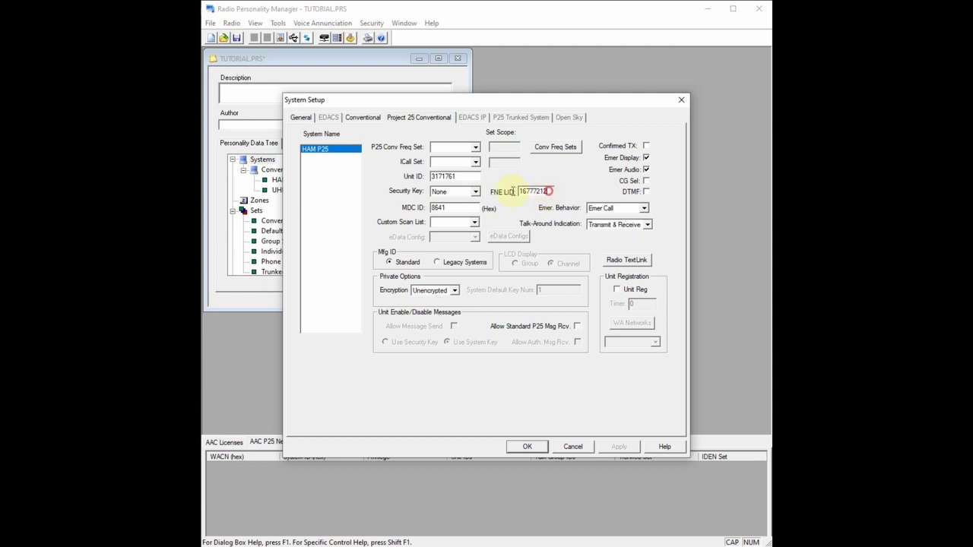
pyautogui.doubleClick(551, 192)
pyautogui.click(529, 191)
pyautogui.doubleClick(521, 192)
pyautogui.click(532, 192)
pyautogui.moveTo(521, 192); pyautogui.dragTo(559, 196)
pyautogui.click(534, 191)
# Check the Unit ID, re-enter MDC ID 8641, and submit the system setup
pyautogui.doubleClick(465, 175)
pyautogui.click(450, 208)
pyautogui.doubleClick(455, 207)
pyautogui.click(457, 208)
pyautogui.moveTo(457, 208); pyautogui.dragTo(431, 212)
pyautogui.write('8641')
pyautogui.click(526, 448)
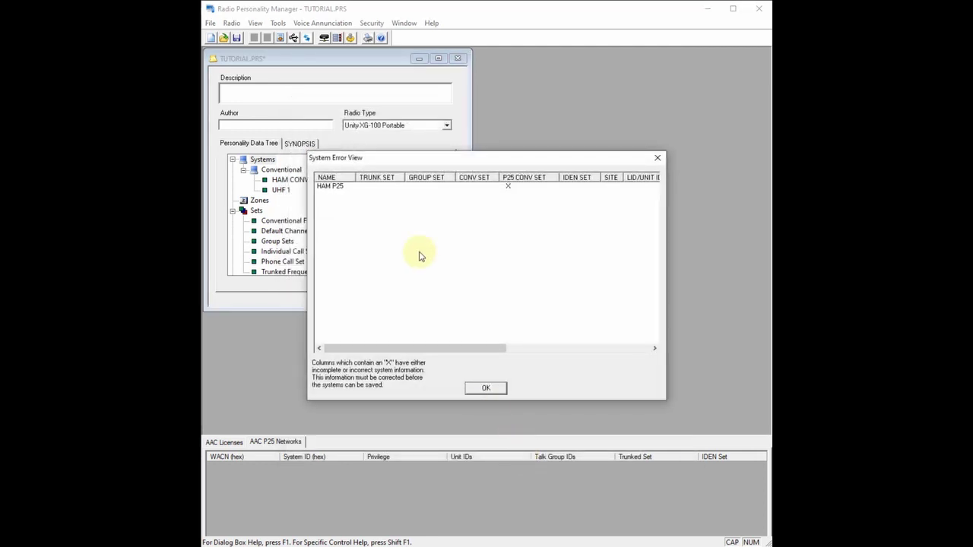
# Close the System Error View and reopen 3 - HAM P25's Project 25 Conventional tab
pyautogui.moveTo(413, 348); pyautogui.dragTo(294, 347)
pyautogui.click(330, 187)
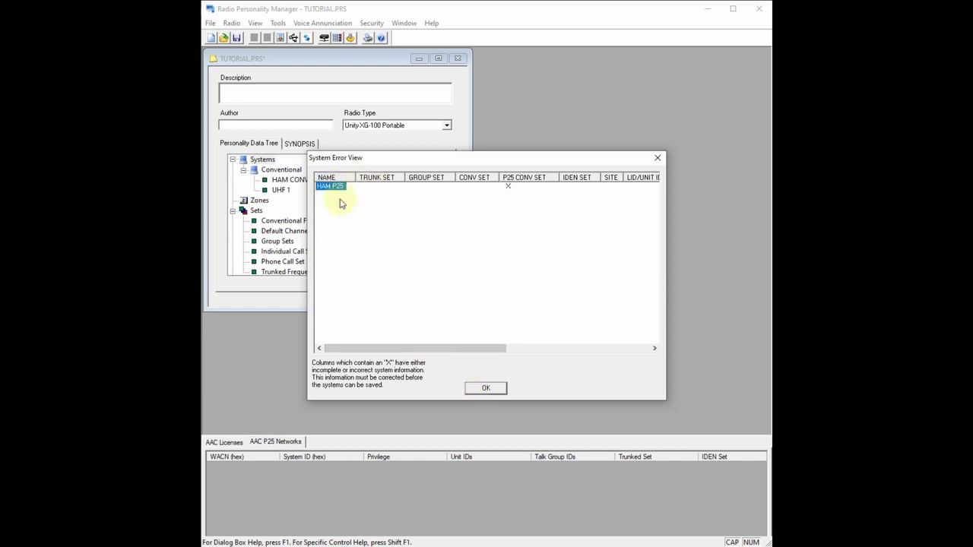
pyautogui.click(486, 388)
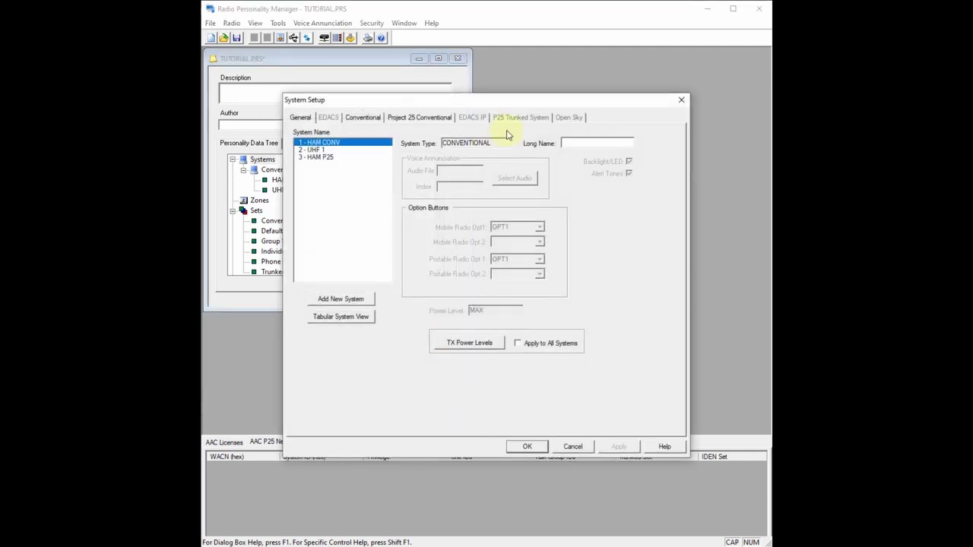
pyautogui.click(327, 157)
pyautogui.click(403, 119)
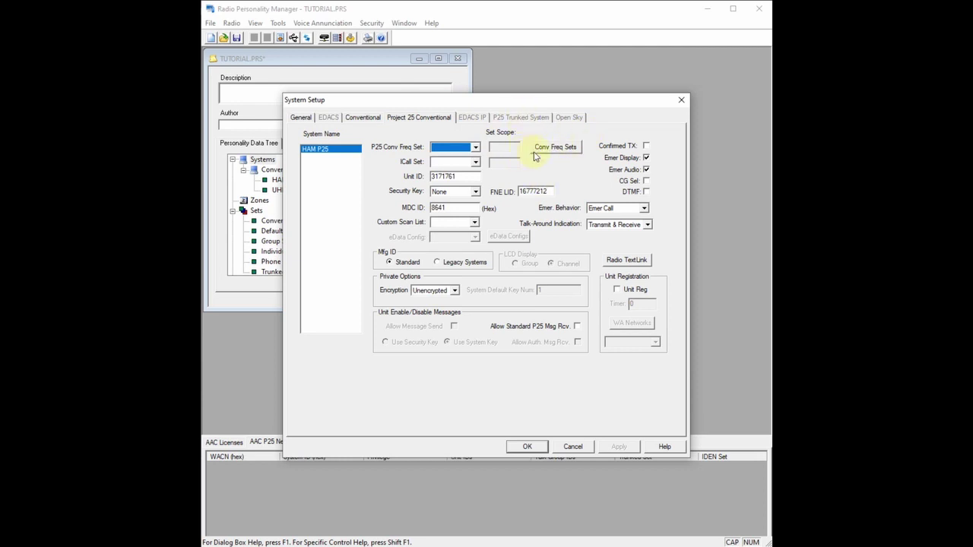
# In Conv Freq Sets, add a new P25 Conv Frequency Set named HAM P25
pyautogui.click(559, 147)
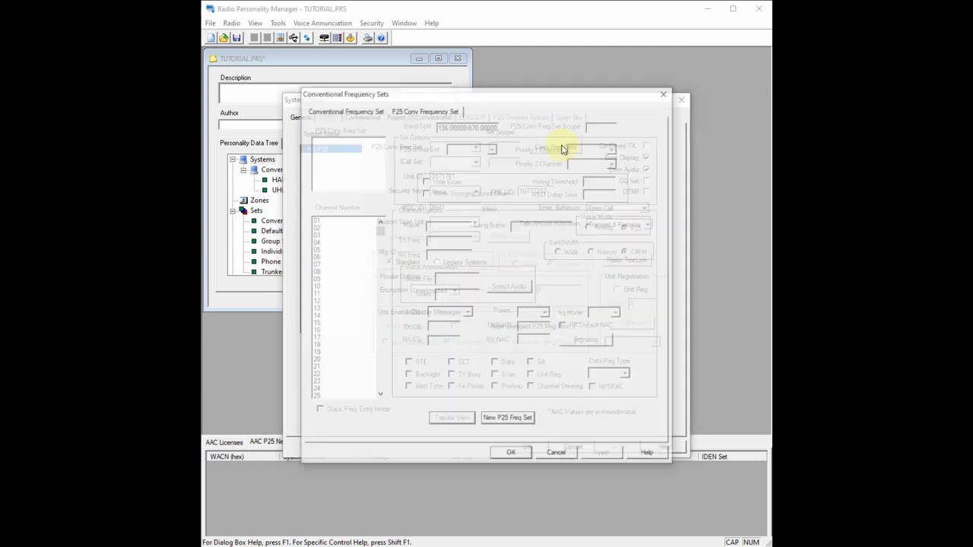
pyautogui.moveTo(433, 98); pyautogui.dragTo(445, 95)
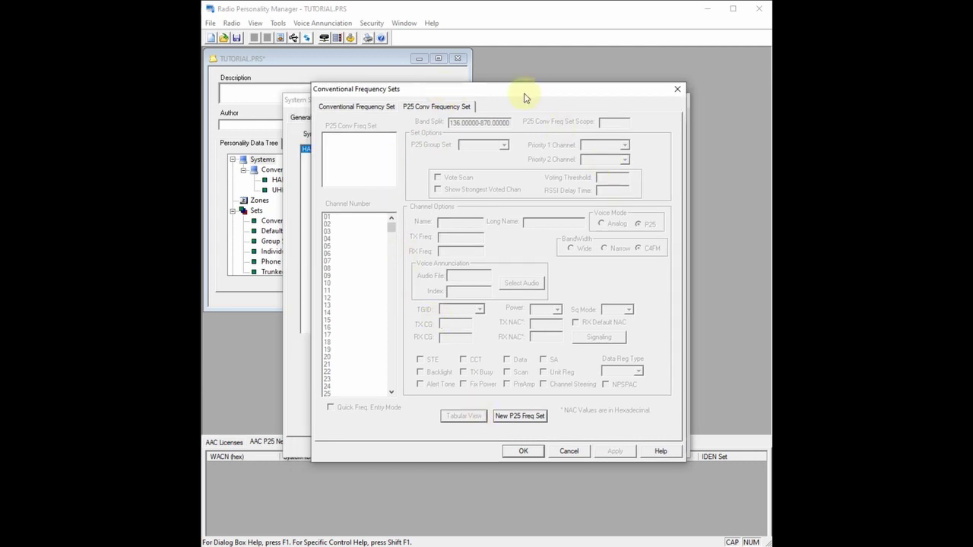
pyautogui.moveTo(493, 94); pyautogui.dragTo(500, 91)
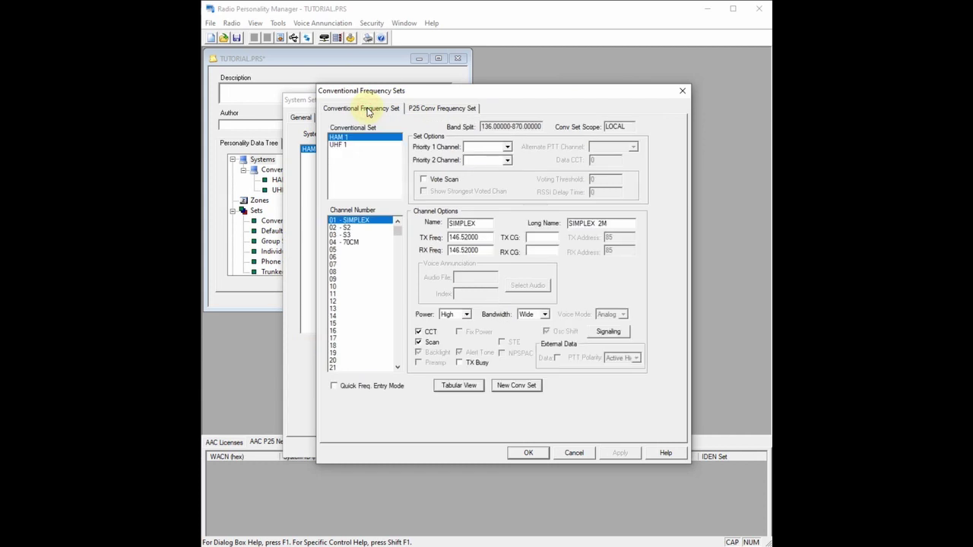
pyautogui.click(447, 108)
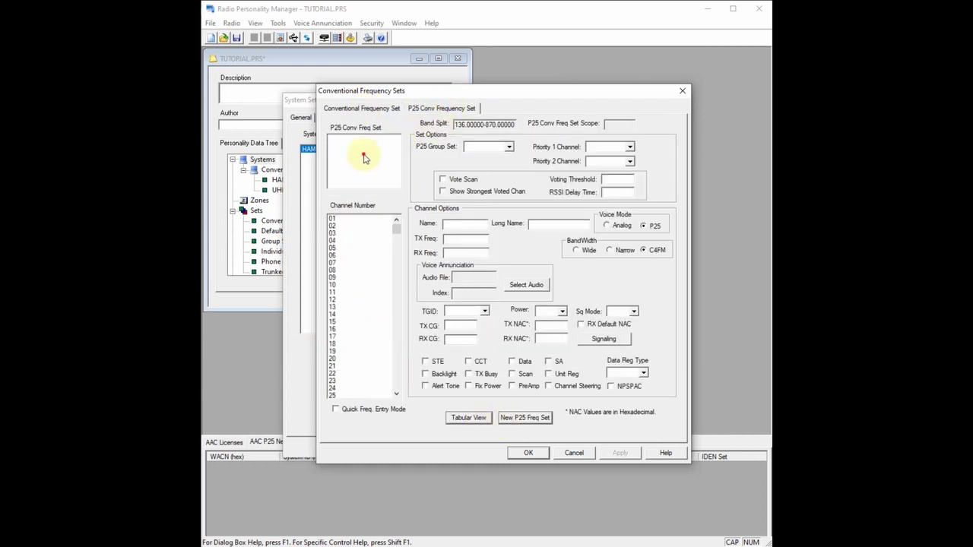
pyautogui.click(525, 417)
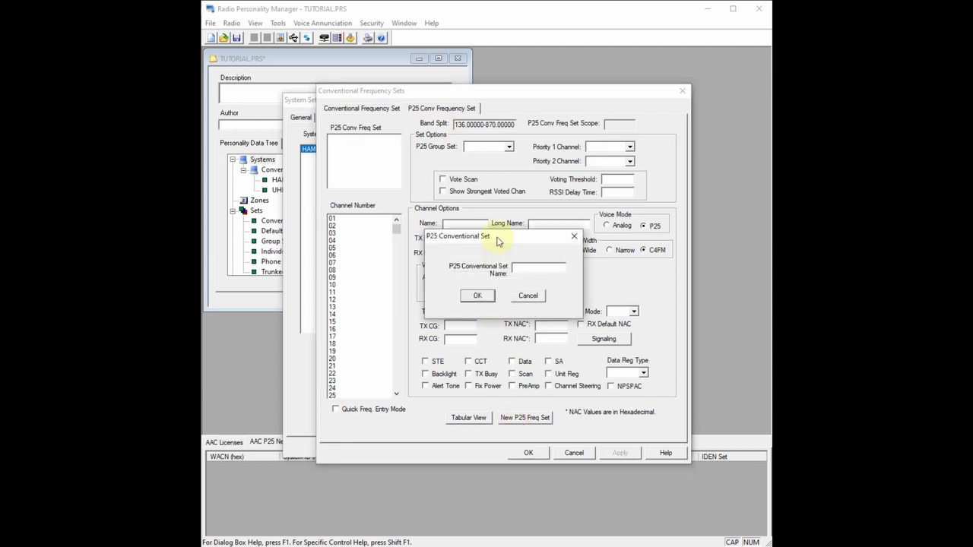
pyautogui.write('HAM P25')
pyautogui.click(477, 296)
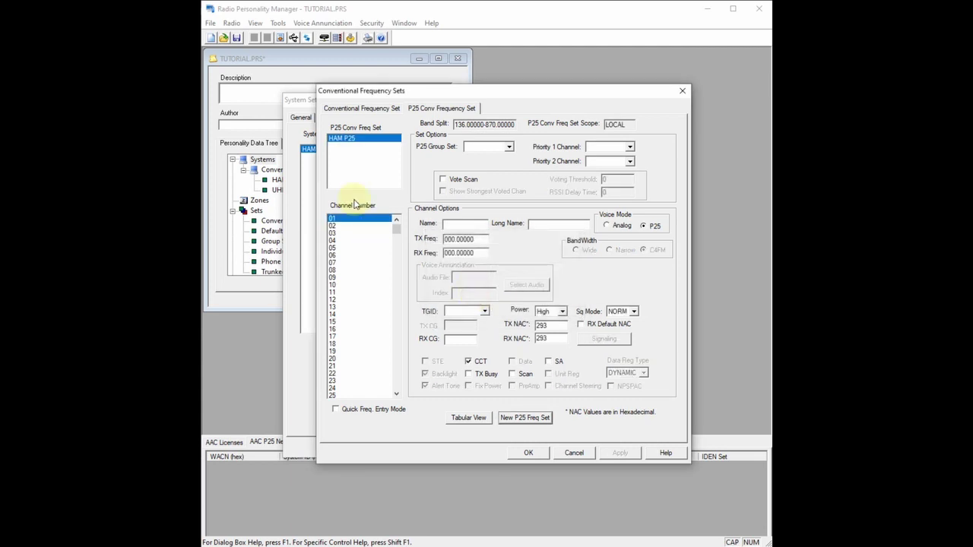
pyautogui.click(457, 226)
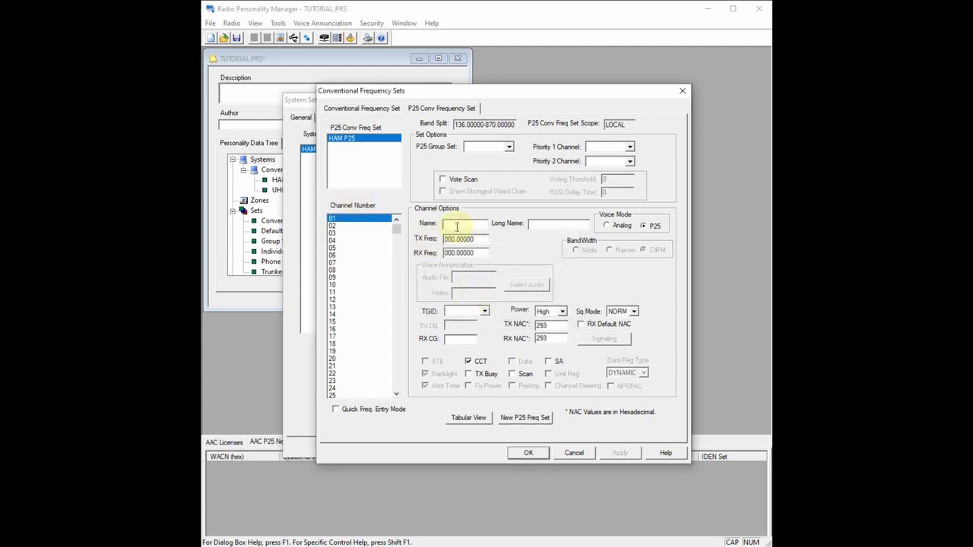
pyautogui.write('SIMPLXEX')
pyautogui.click(536, 225)
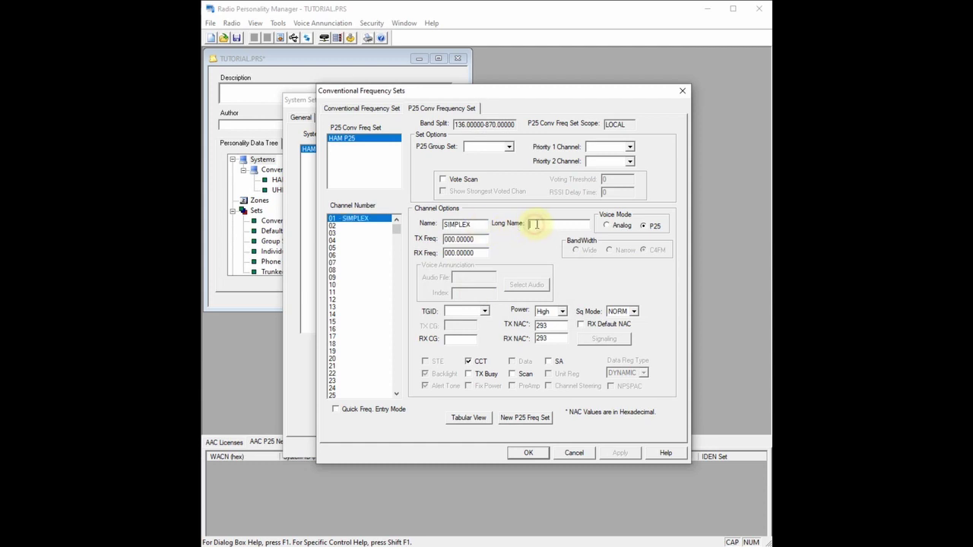
pyautogui.write('SIMPLEX 2M')
pyautogui.doubleClick(480, 239)
pyautogui.write('146.52')
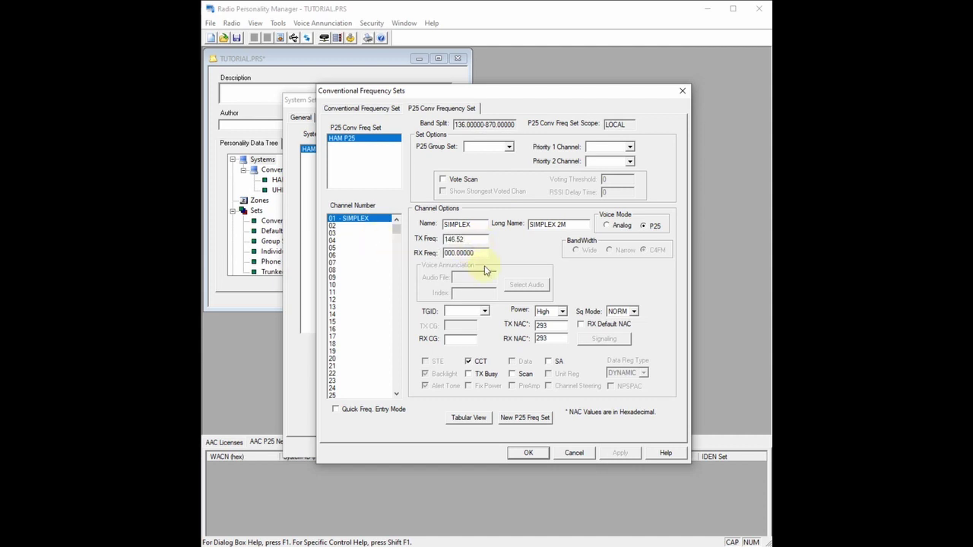
pyautogui.doubleClick(478, 253)
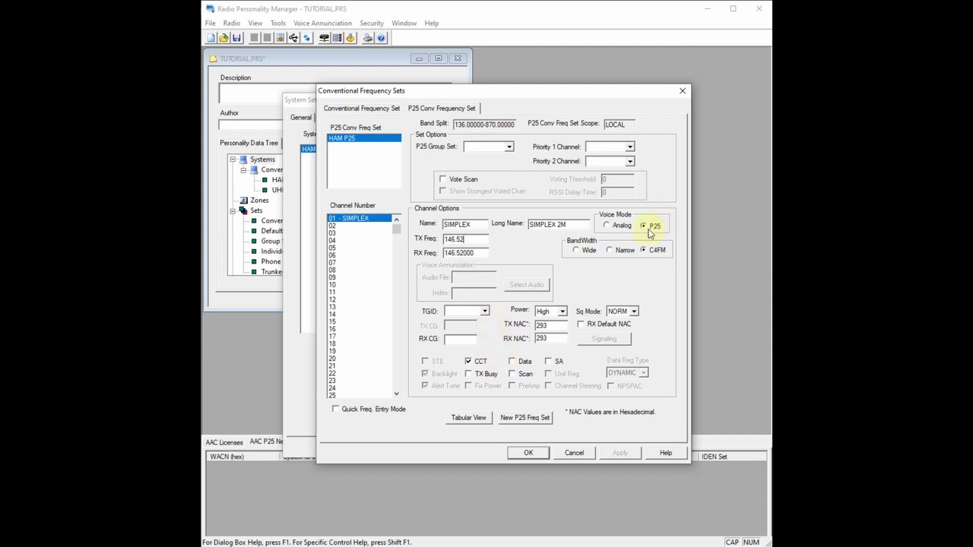
pyautogui.click(608, 226)
pyautogui.click(651, 226)
pyautogui.click(656, 254)
pyautogui.click(608, 228)
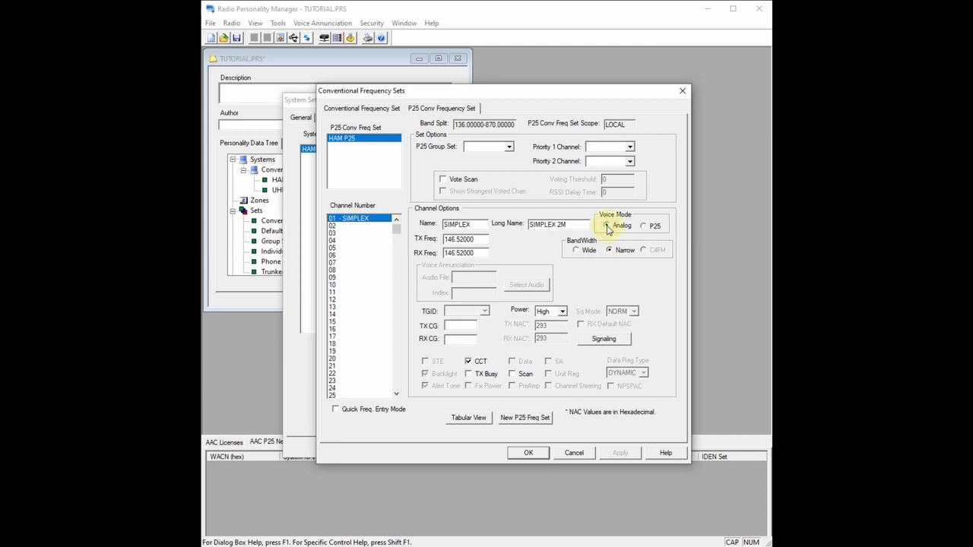
pyautogui.click(644, 226)
pyautogui.click(607, 226)
pyautogui.moveTo(502, 95); pyautogui.dragTo(501, 97)
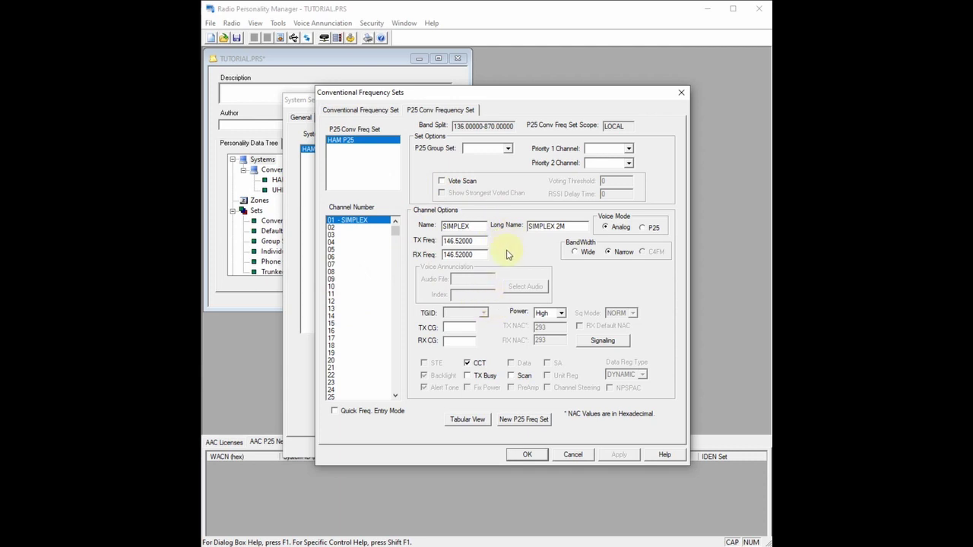
# Create channel 02 SIMPLEX (long name SIMPLEX 70CM) at 446.0 MHz in P25 mode
pyautogui.click(362, 228)
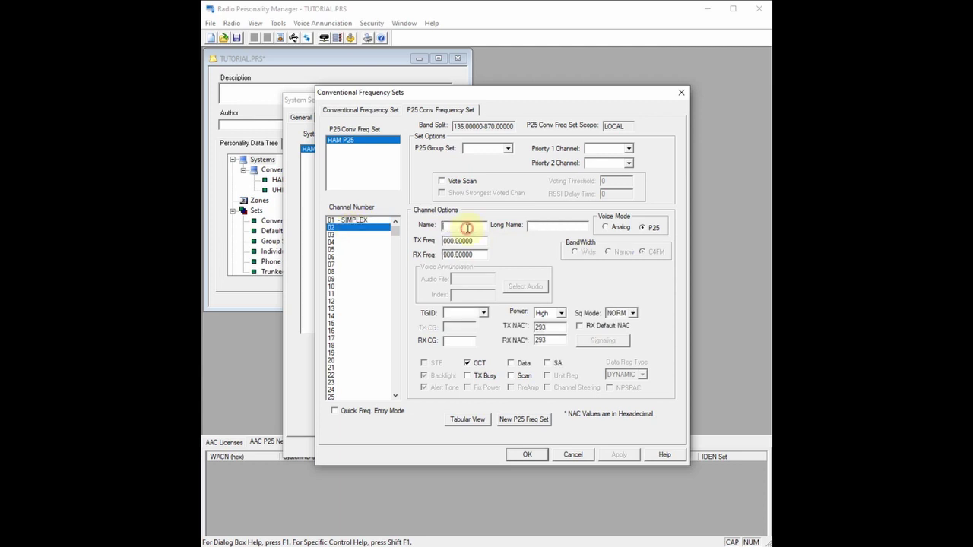
pyautogui.click(468, 228)
pyautogui.write('SIMPLEX')
pyautogui.click(547, 226)
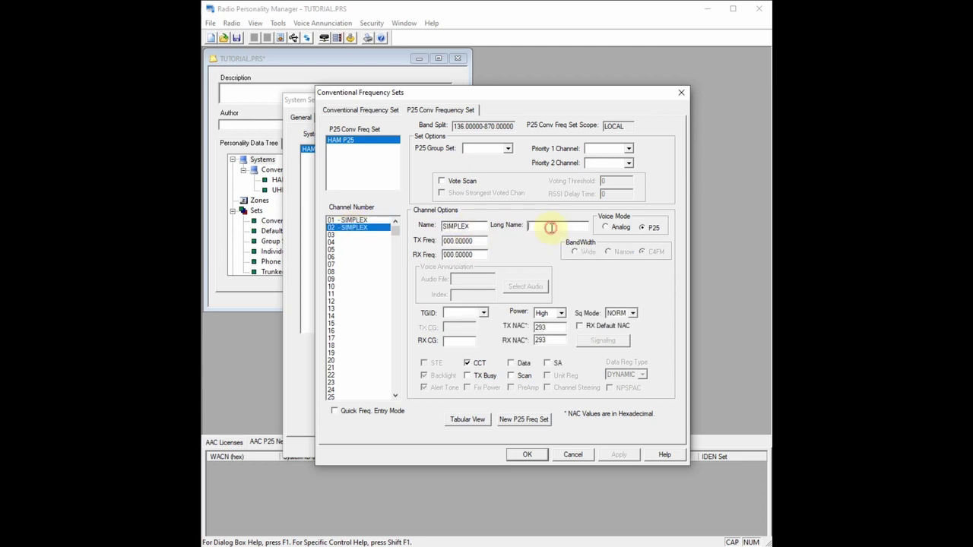
pyautogui.write('SIMPLEX 70CM')
pyautogui.doubleClick(488, 242)
pyautogui.write('446')
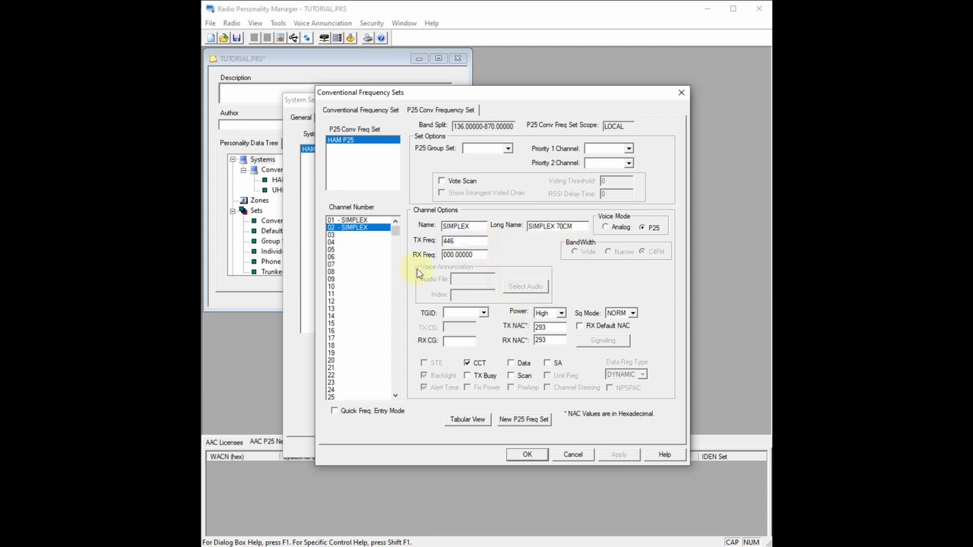
pyautogui.write('.0')
pyautogui.doubleClick(474, 254)
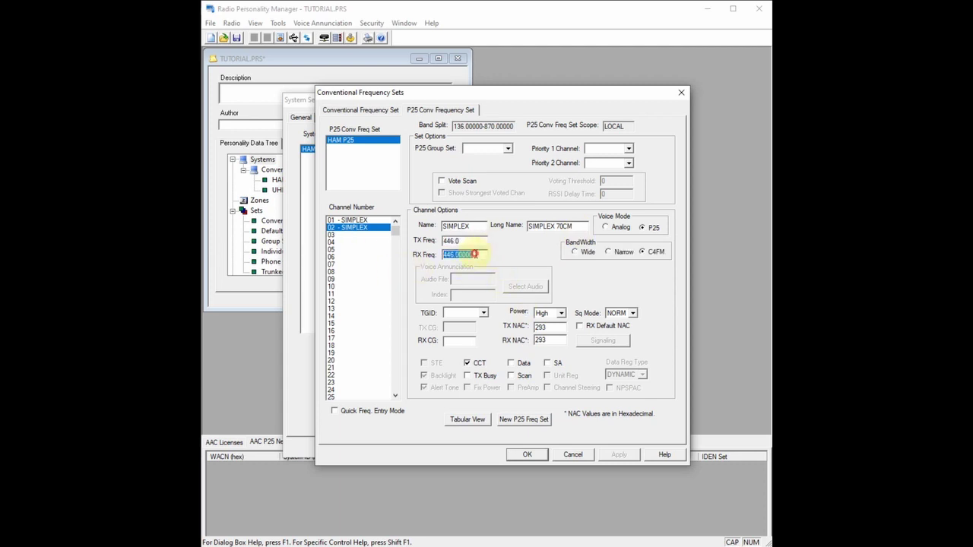
pyautogui.click(643, 228)
# Switch channel 01 SIMPLEX to P25 voice
pyautogui.click(358, 219)
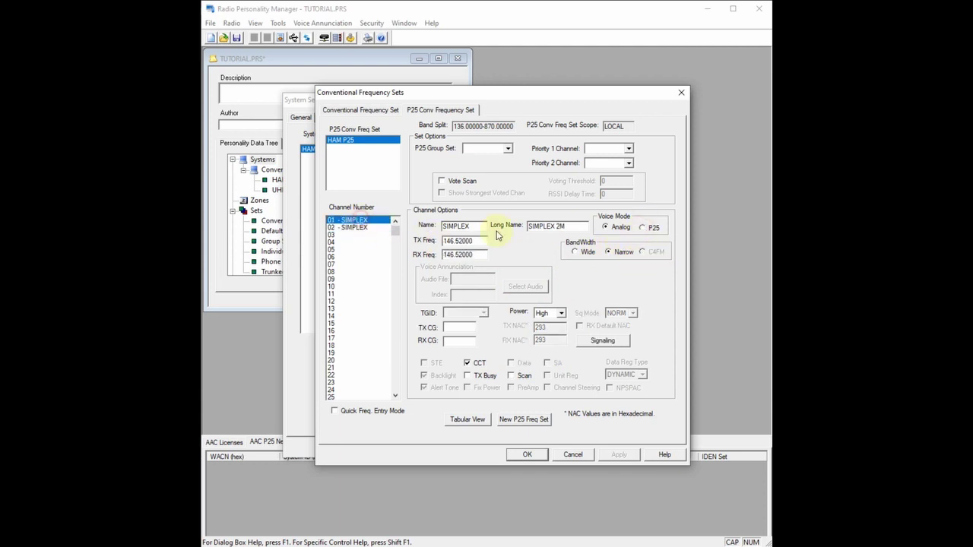
pyautogui.click(642, 228)
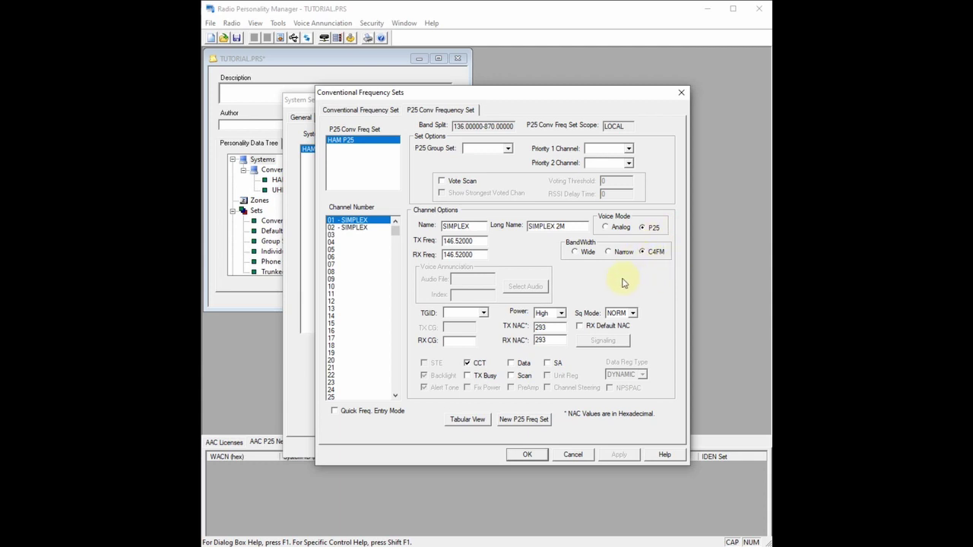
pyautogui.click(348, 219)
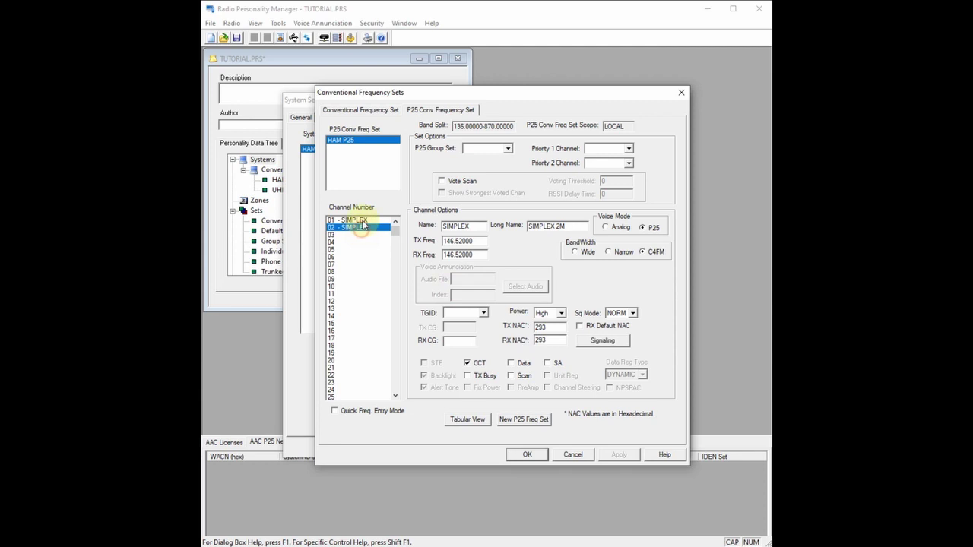
# Edit the TX and RX NAC fields, then restore both to 293
pyautogui.doubleClick(545, 327)
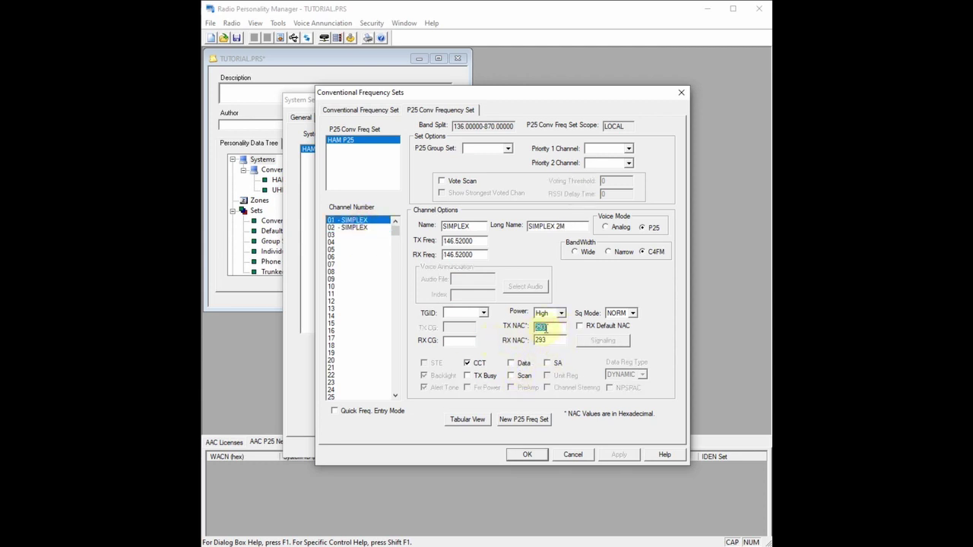
pyautogui.moveTo(549, 327); pyautogui.dragTo(519, 333)
pyautogui.write('7AF')
pyautogui.moveTo(549, 339); pyautogui.dragTo(518, 344)
pyautogui.write('7')
pyautogui.moveTo(553, 328); pyautogui.dragTo(514, 336)
pyautogui.write('293')
pyautogui.moveTo(549, 341); pyautogui.dragTo(533, 346)
pyautogui.write('2')
pyautogui.click(552, 330)
# Turn on Scan for channels 02 and 01 in the Channel Number list
pyautogui.click(355, 229)
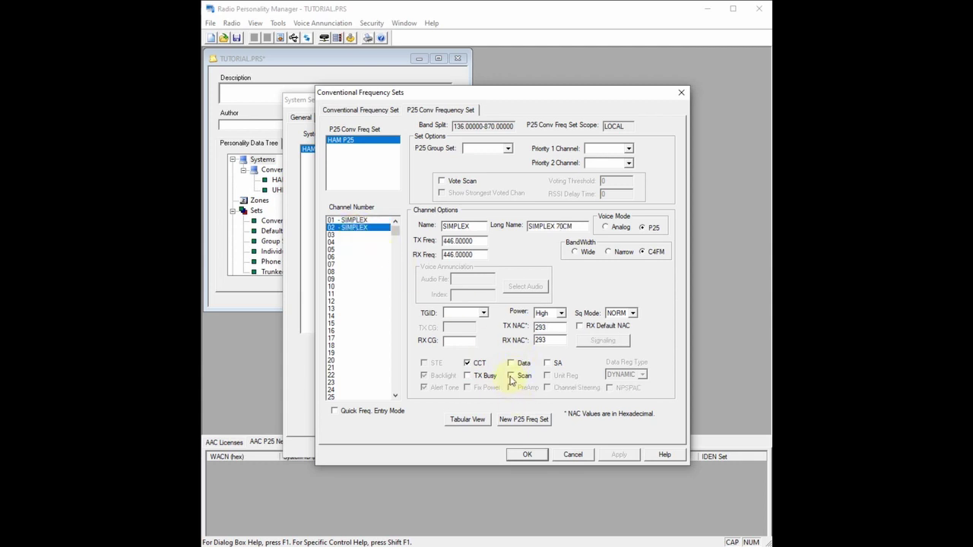
pyautogui.click(354, 220)
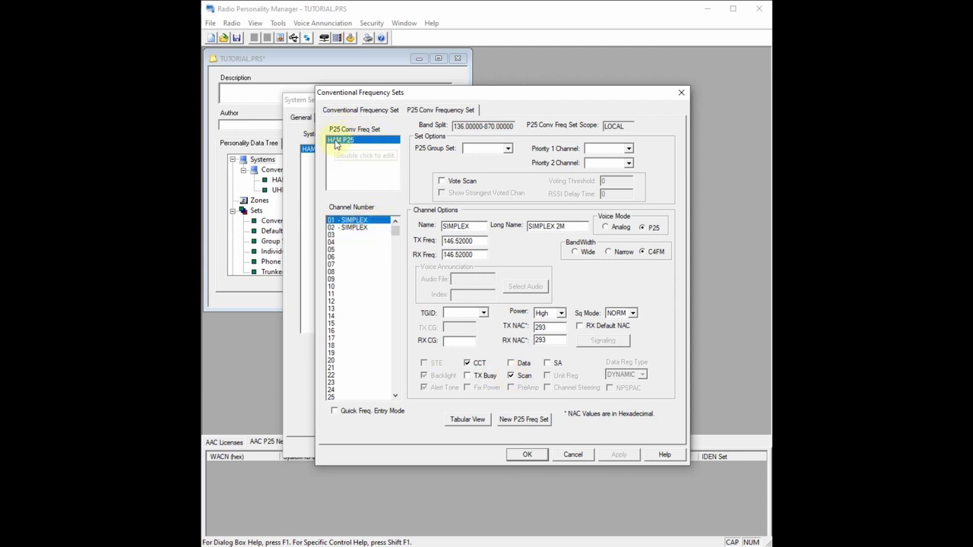
pyautogui.click(367, 230)
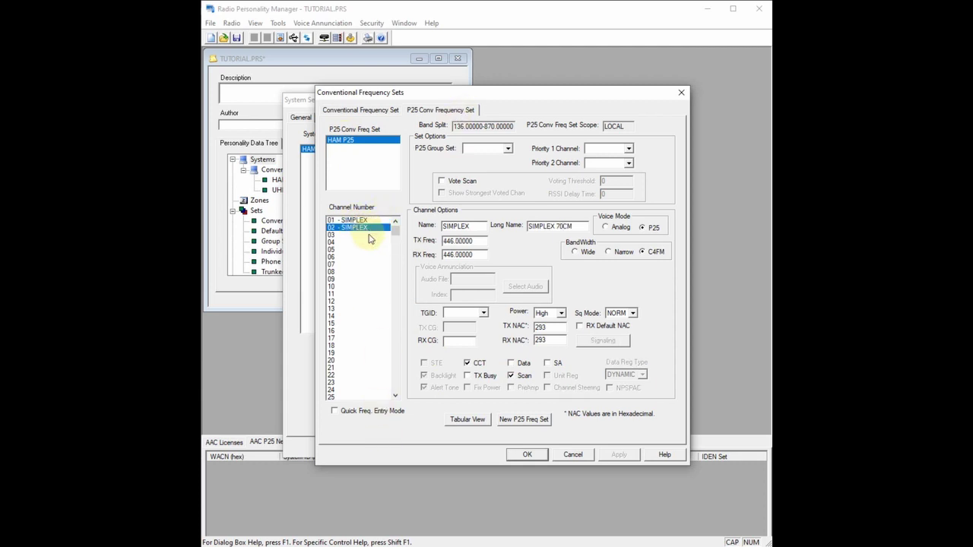
# Create channel 03 with Name and Long Name 3RD at 448.00000 MHz and Scan checked
pyautogui.click(356, 235)
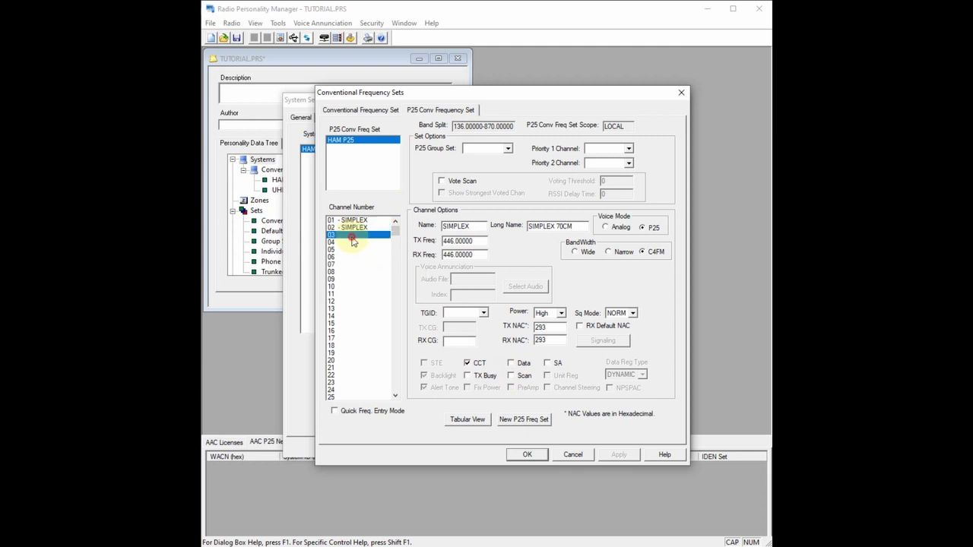
pyautogui.click(461, 228)
pyautogui.write('3R')
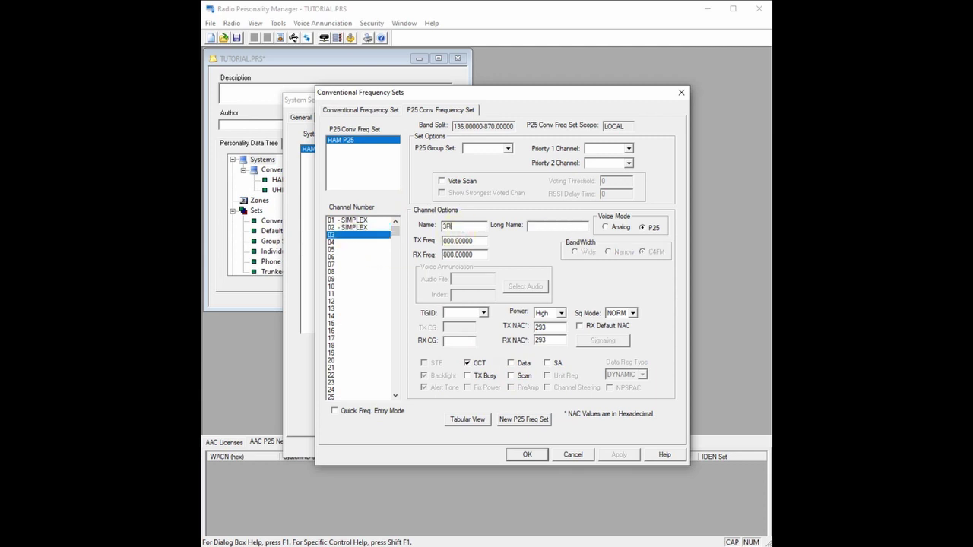
pyautogui.write('DF')
pyautogui.click(546, 229)
pyautogui.write('3RD')
pyautogui.click(449, 241)
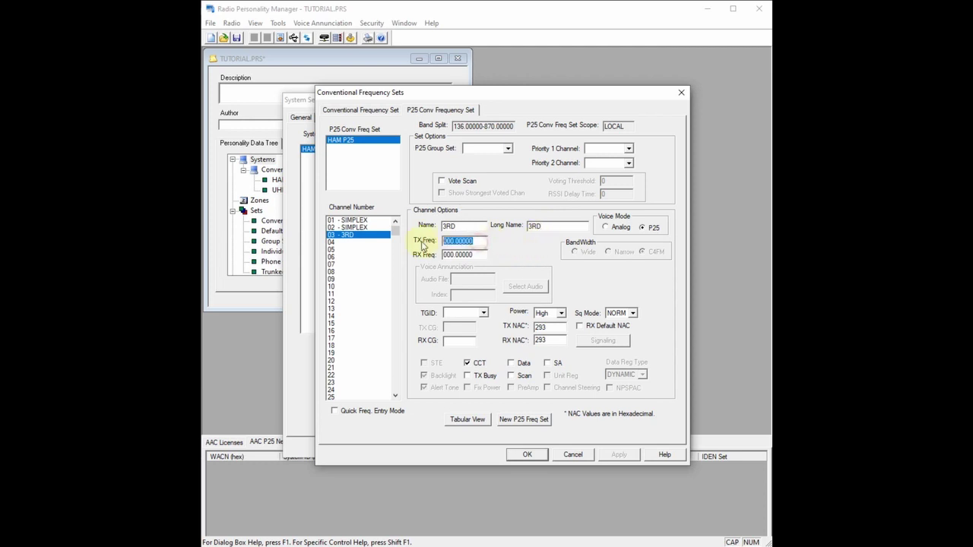
pyautogui.press('Tab')
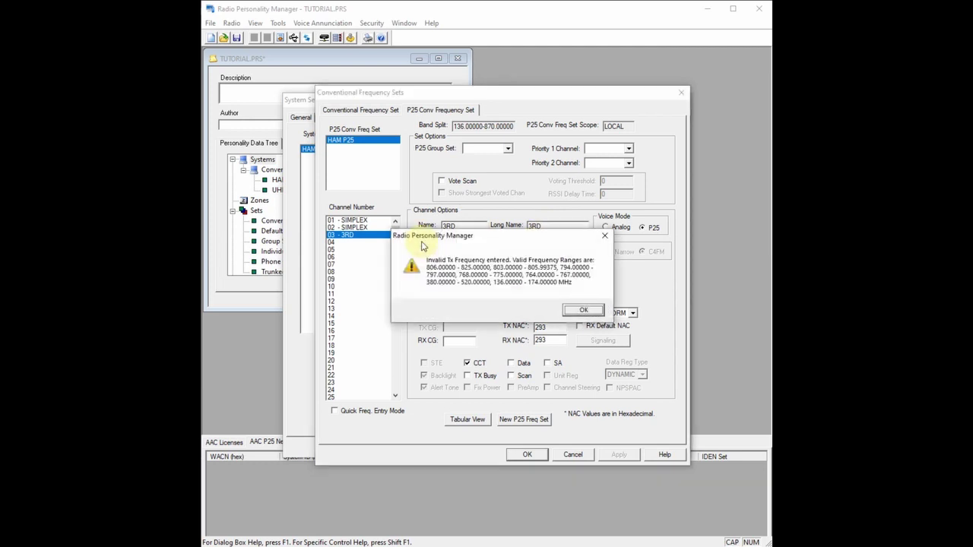
pyautogui.click(581, 312)
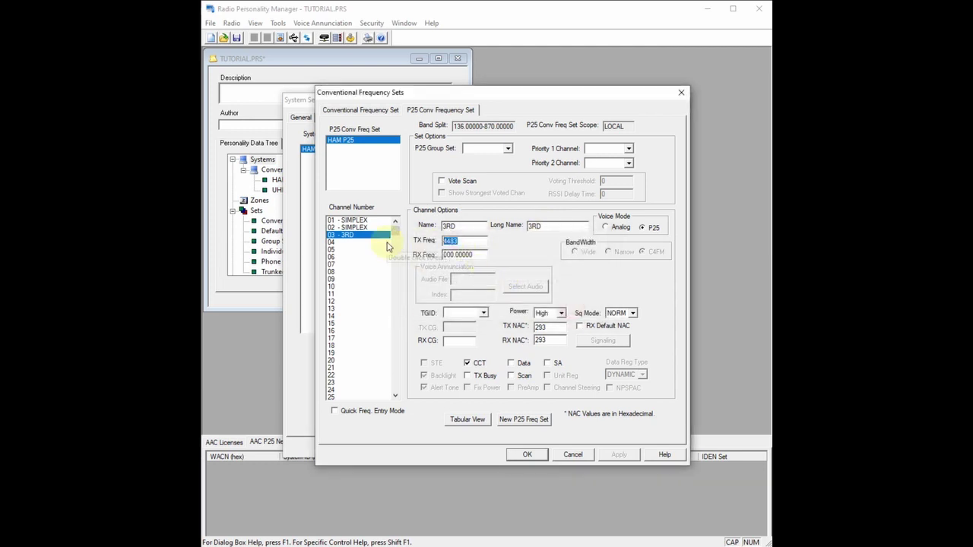
pyautogui.press('Tab')
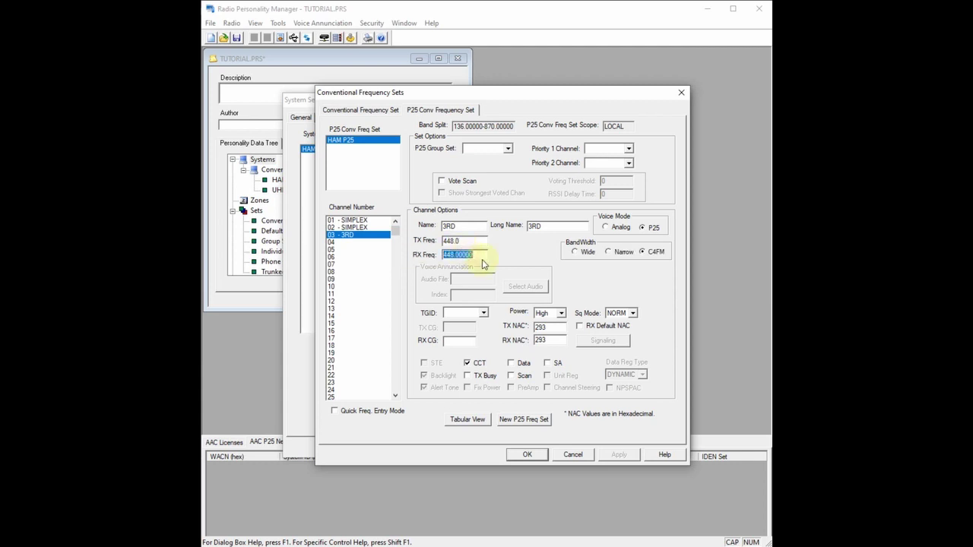
pyautogui.click(560, 225)
pyautogui.click(512, 375)
pyautogui.click(357, 228)
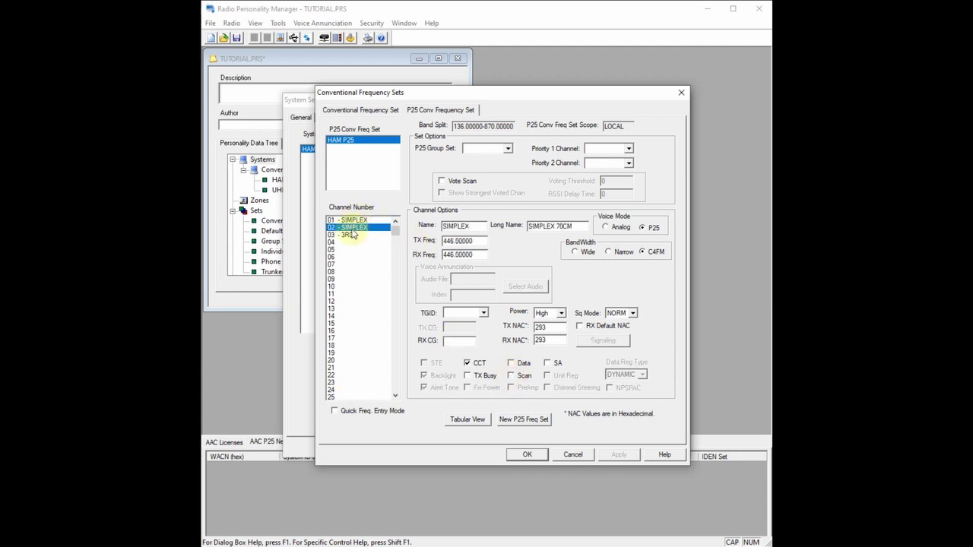
pyautogui.click(351, 236)
# Compare channels 01 and 02 of the HAM P25 set, turning on TX Busy for channel 01
pyautogui.click(354, 227)
pyautogui.click(356, 220)
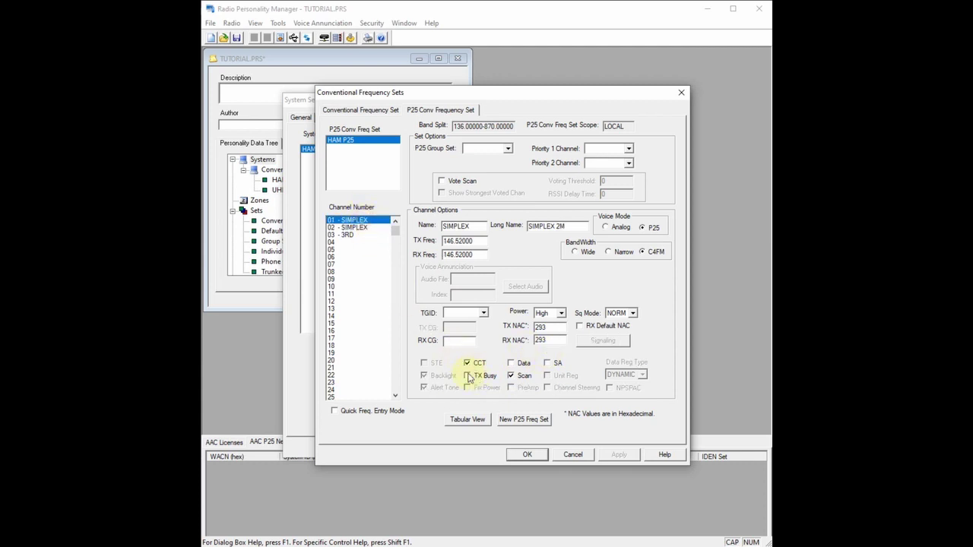
pyautogui.click(369, 225)
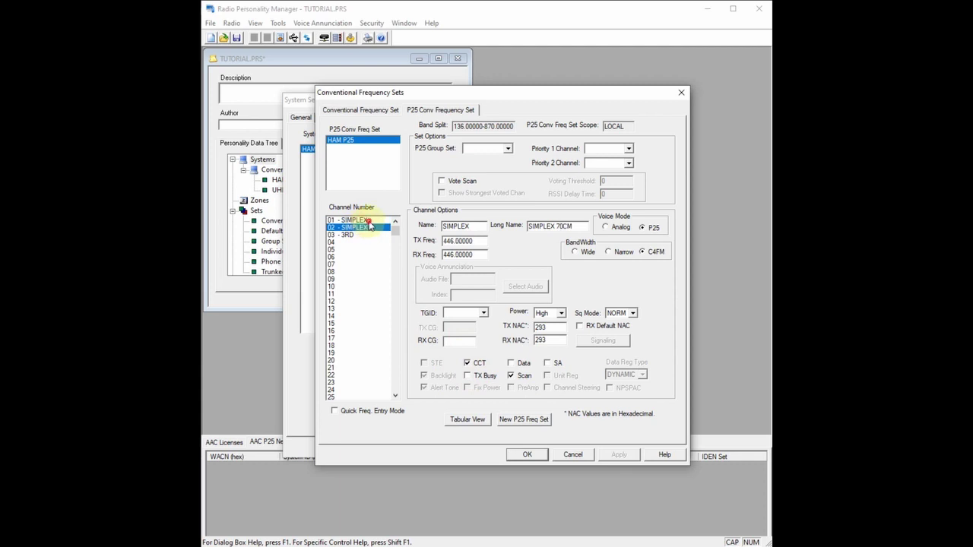
pyautogui.click(368, 220)
pyautogui.click(356, 227)
pyautogui.click(375, 220)
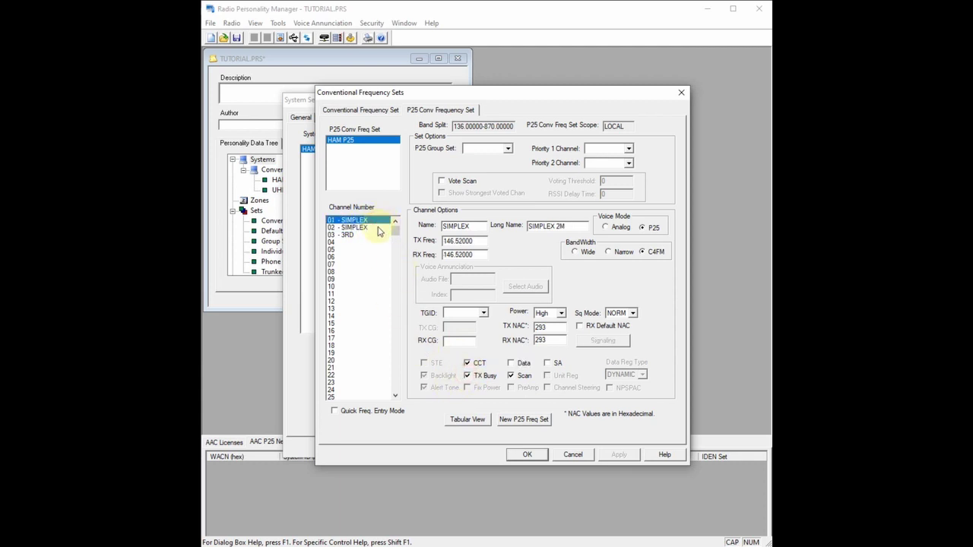
pyautogui.click(375, 228)
pyautogui.click(375, 221)
# Review channel 02 and channel 03 3RD (transmit 446.00000, receive 448.00000), ending on channel 01
pyautogui.click(362, 228)
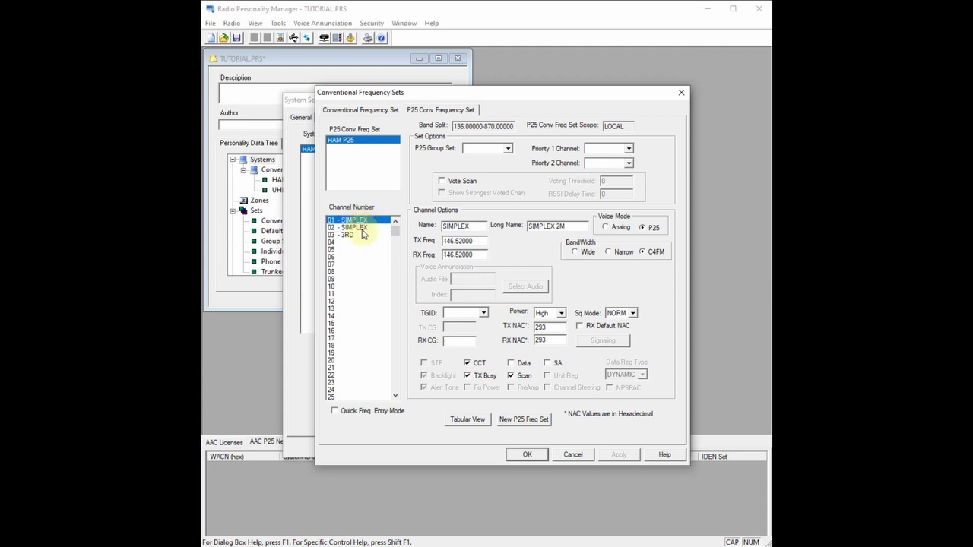
pyautogui.click(362, 235)
pyautogui.click(356, 228)
pyautogui.click(355, 237)
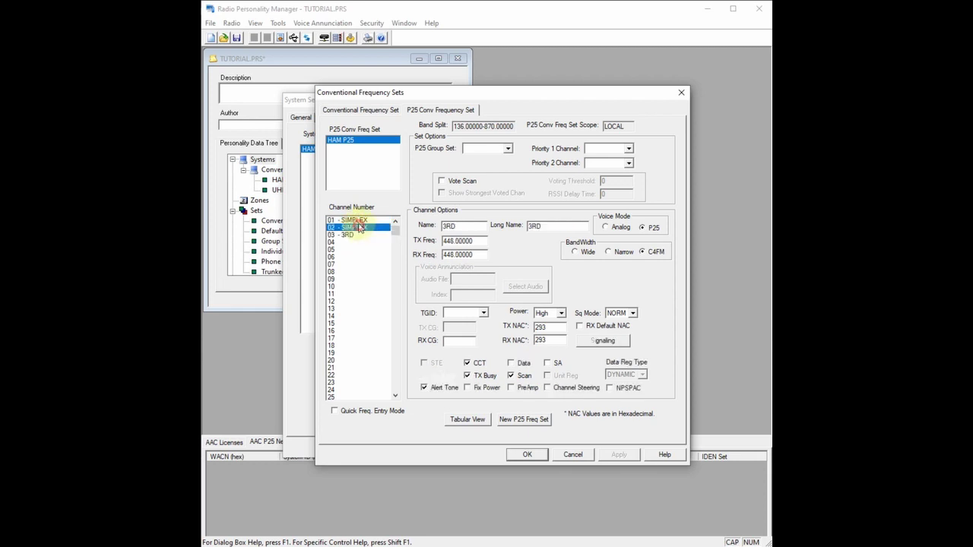
pyautogui.click(355, 220)
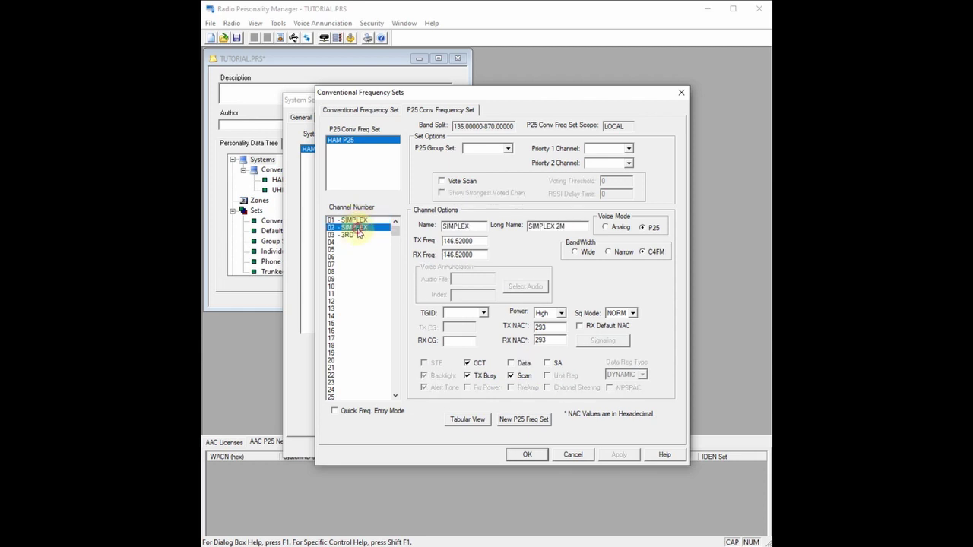
pyautogui.click(357, 235)
pyautogui.moveTo(356, 233); pyautogui.dragTo(349, 221)
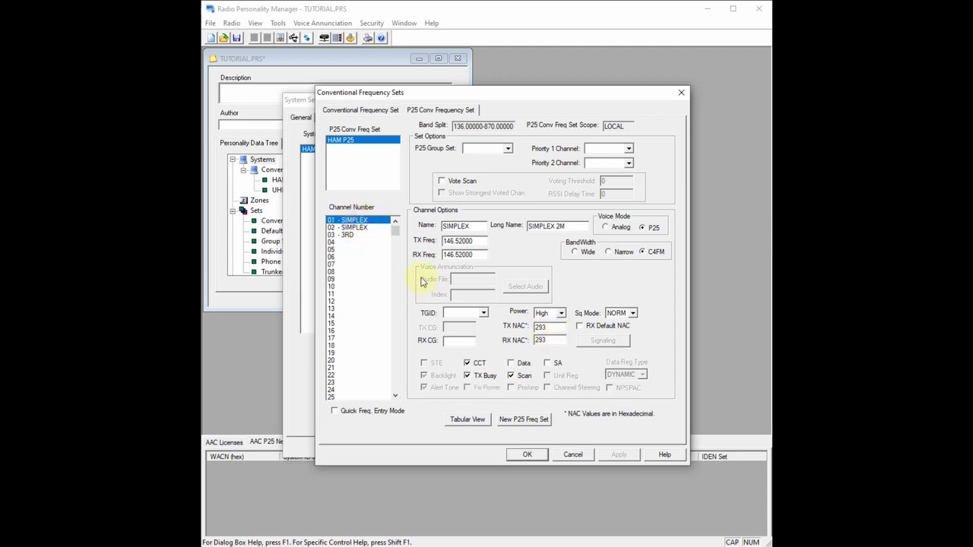
pyautogui.click(552, 365)
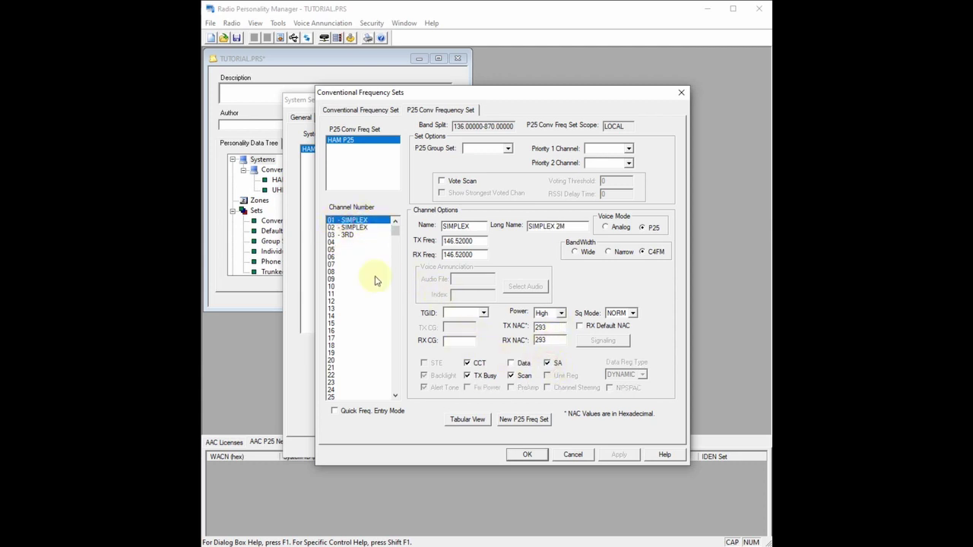
pyautogui.click(362, 230)
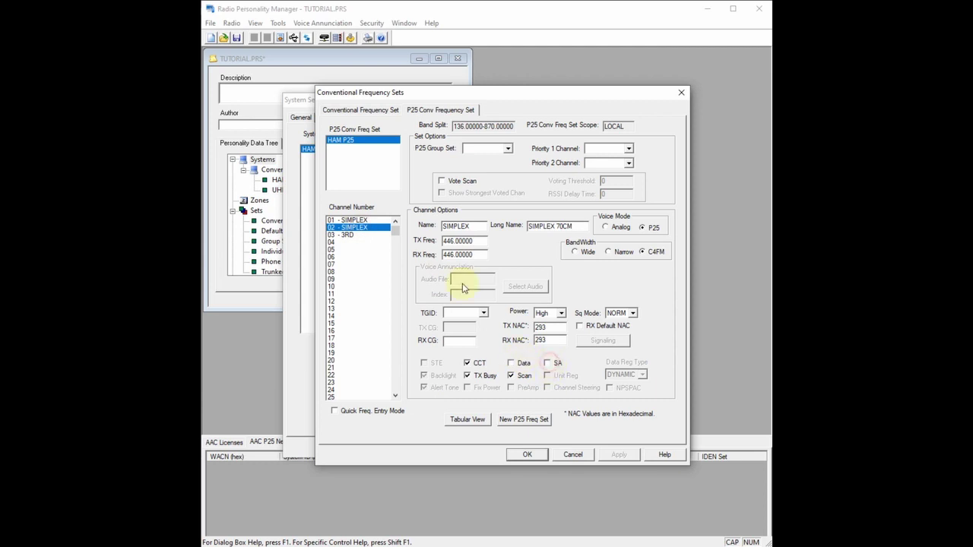
pyautogui.click(370, 221)
pyautogui.click(511, 364)
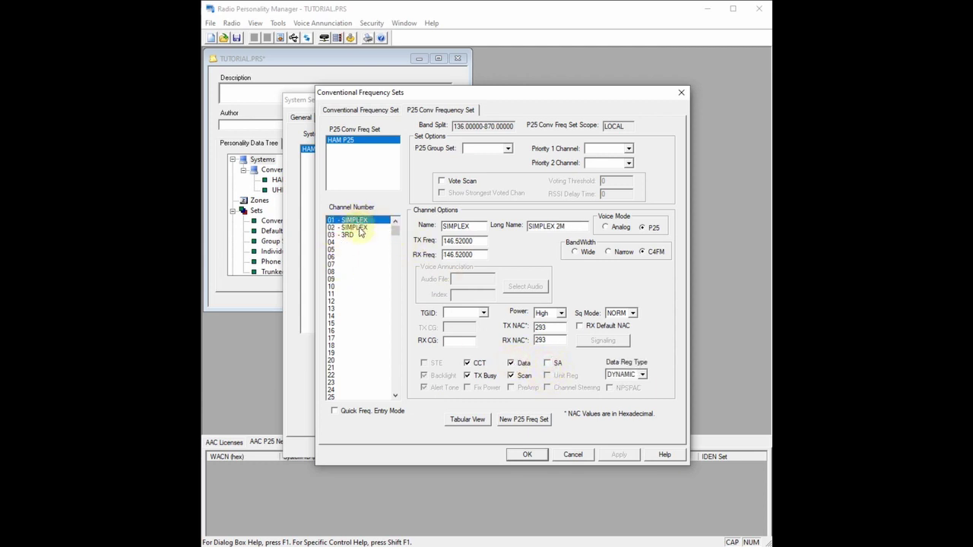
pyautogui.click(512, 363)
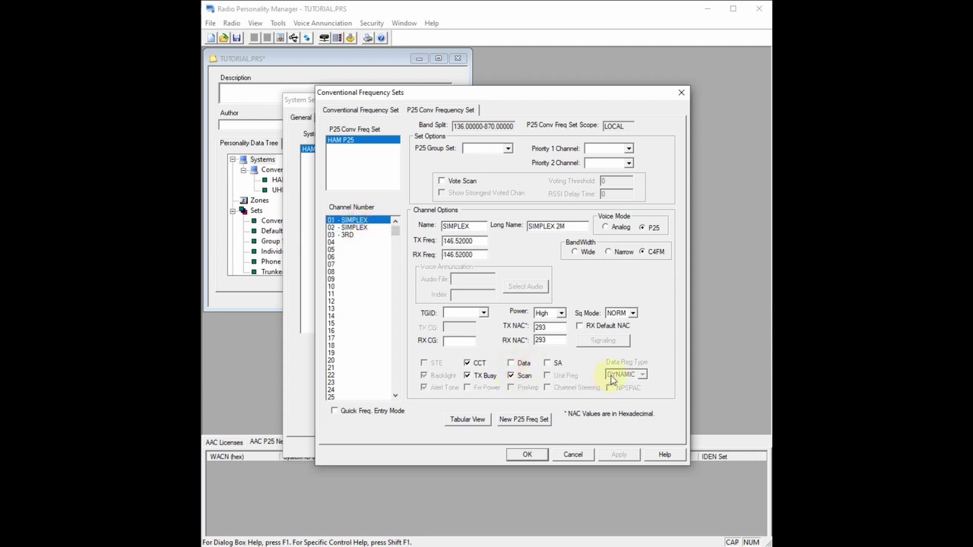
pyautogui.click(511, 364)
pyautogui.click(639, 375)
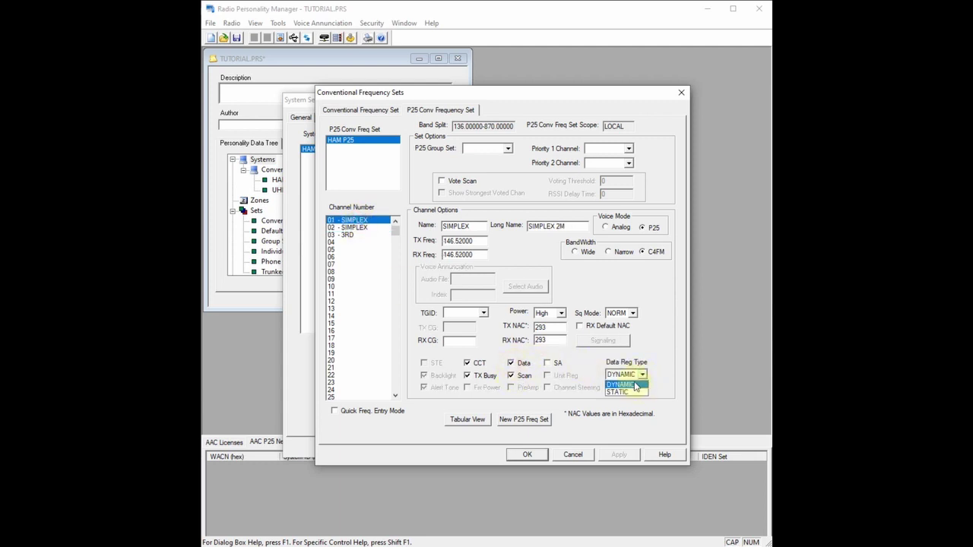
pyautogui.click(636, 386)
pyautogui.click(511, 364)
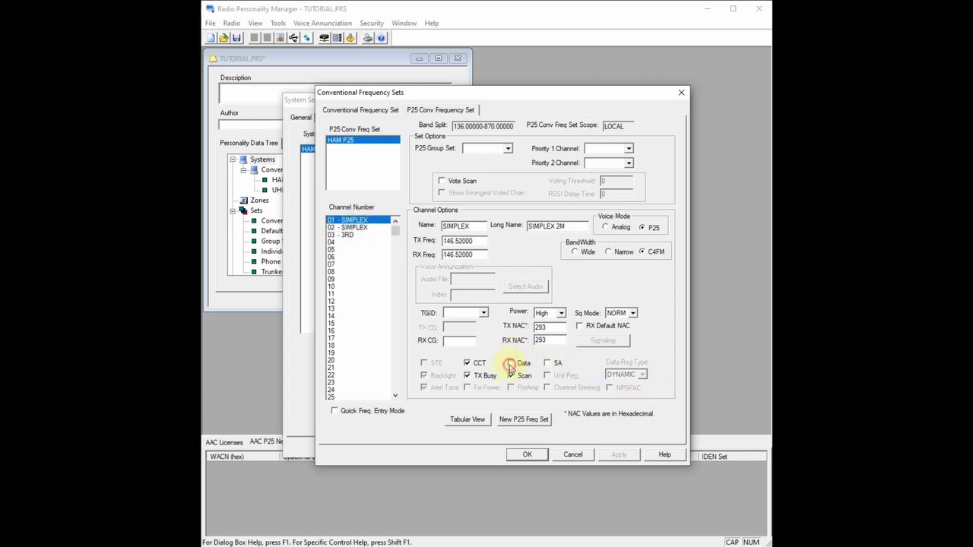
pyautogui.click(352, 227)
pyautogui.click(353, 220)
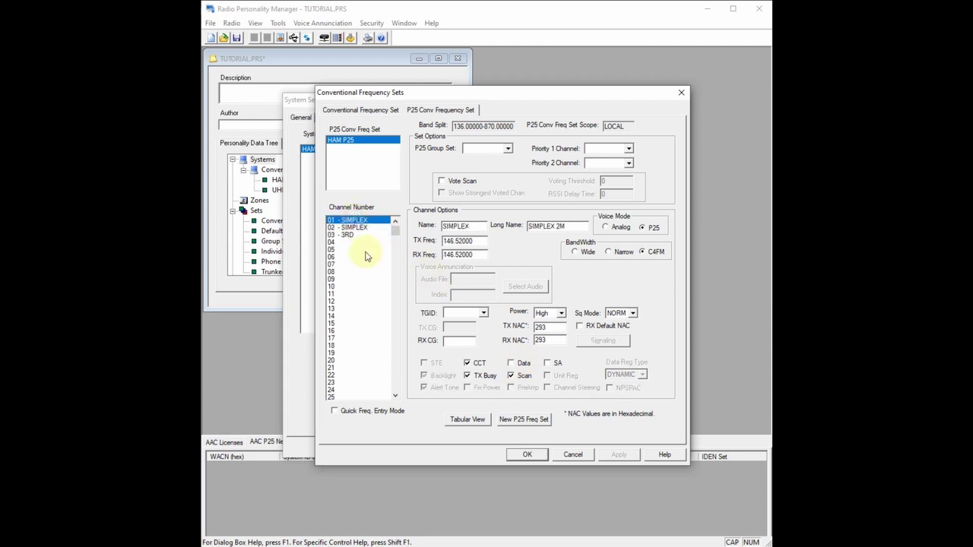
pyautogui.click(351, 235)
pyautogui.click(354, 228)
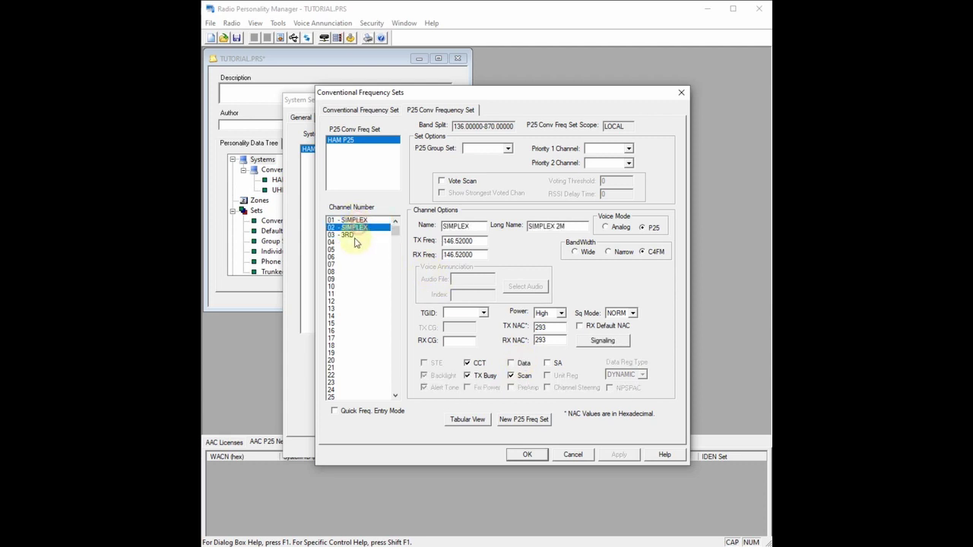
pyautogui.press('Down')
pyautogui.press('Up')
pyautogui.press('Up')
pyautogui.press('Down')
pyautogui.click(355, 220)
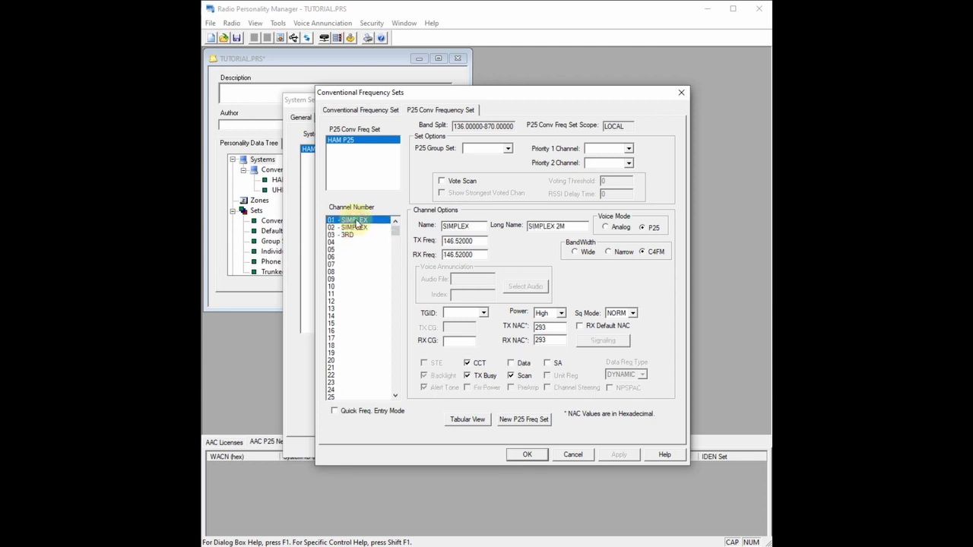
pyautogui.press('Down')
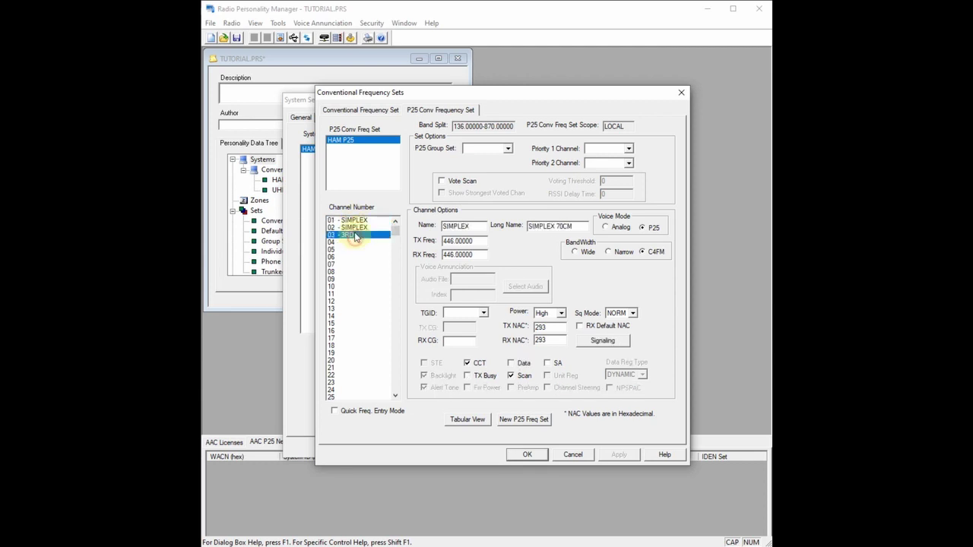
pyautogui.press('Up')
pyautogui.press('Down')
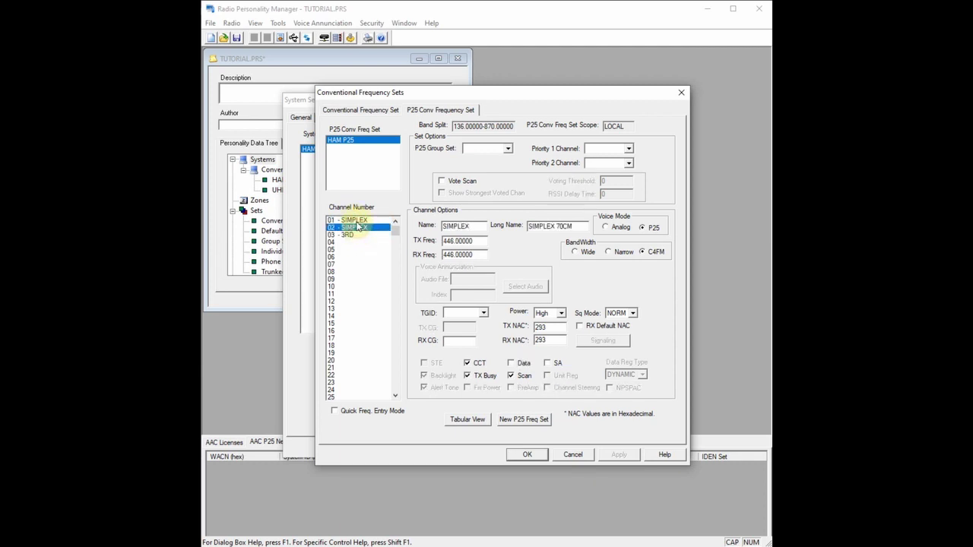
pyautogui.press('Down')
pyautogui.press('Up')
pyautogui.press('Up')
pyautogui.press('Down')
pyautogui.press('Down')
pyautogui.press('Up')
pyautogui.press('Up')
pyautogui.click(356, 237)
pyautogui.press('Up')
pyautogui.press('Up')
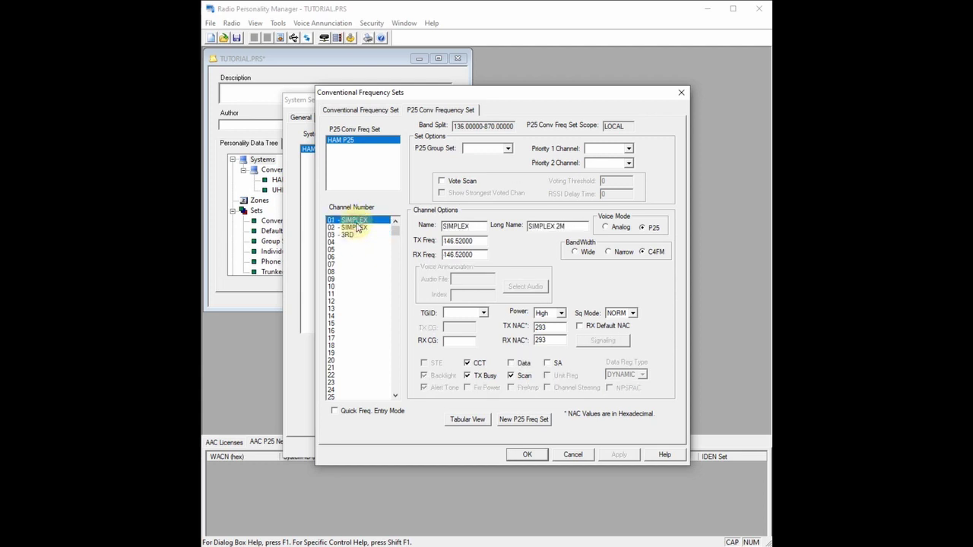
pyautogui.press('Down')
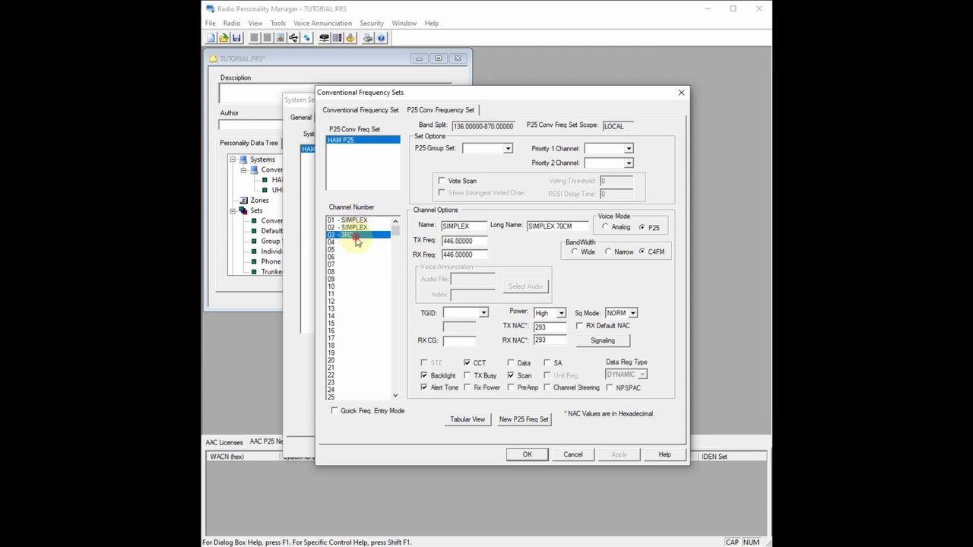
pyautogui.press('Up')
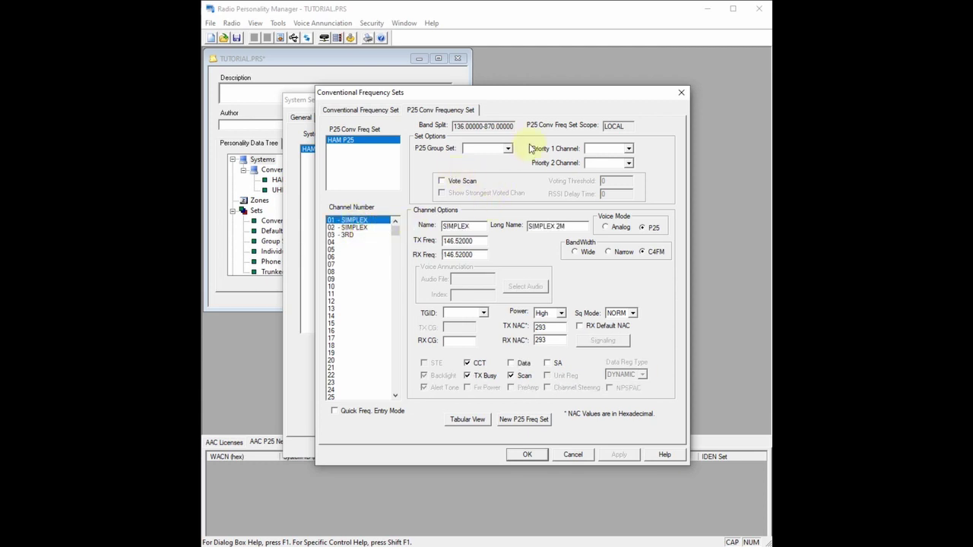
# Confirm the P25 Group Set list is empty, then accept the Conventional Frequency Sets dialog
pyautogui.click(508, 148)
pyautogui.click(508, 148)
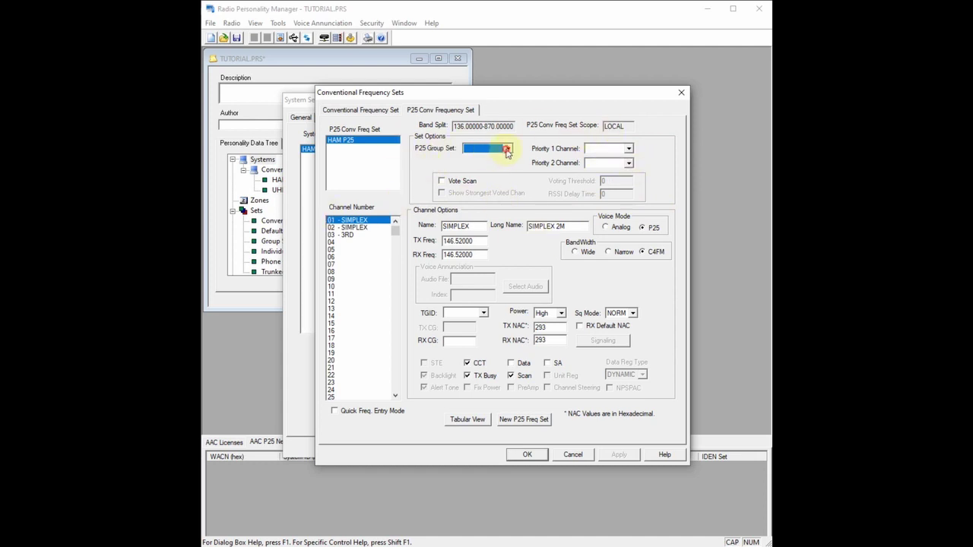
pyautogui.click(484, 163)
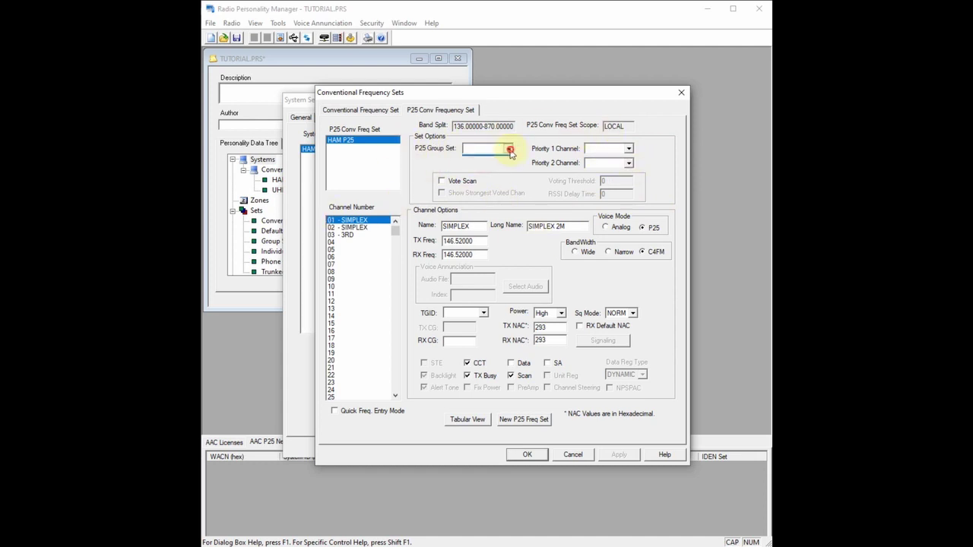
pyautogui.click(473, 150)
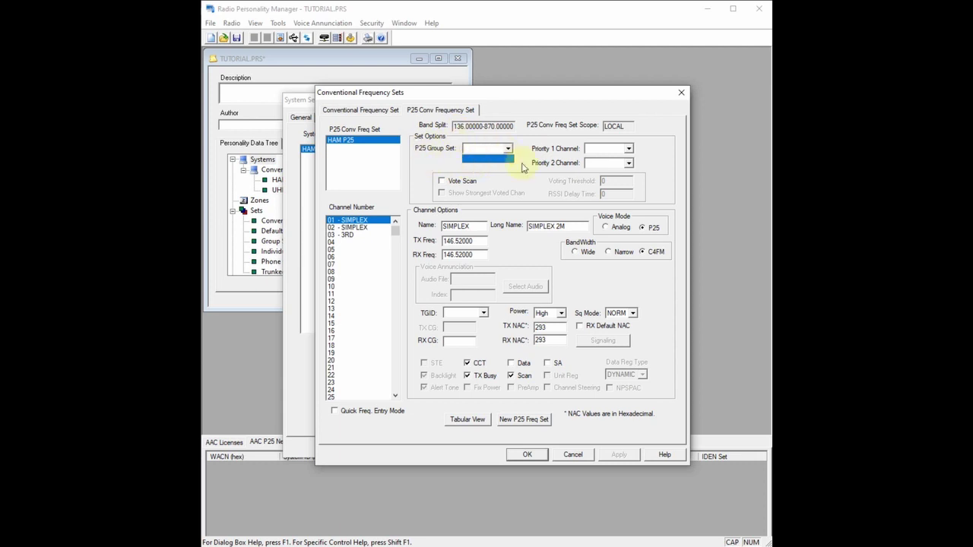
pyautogui.click(509, 149)
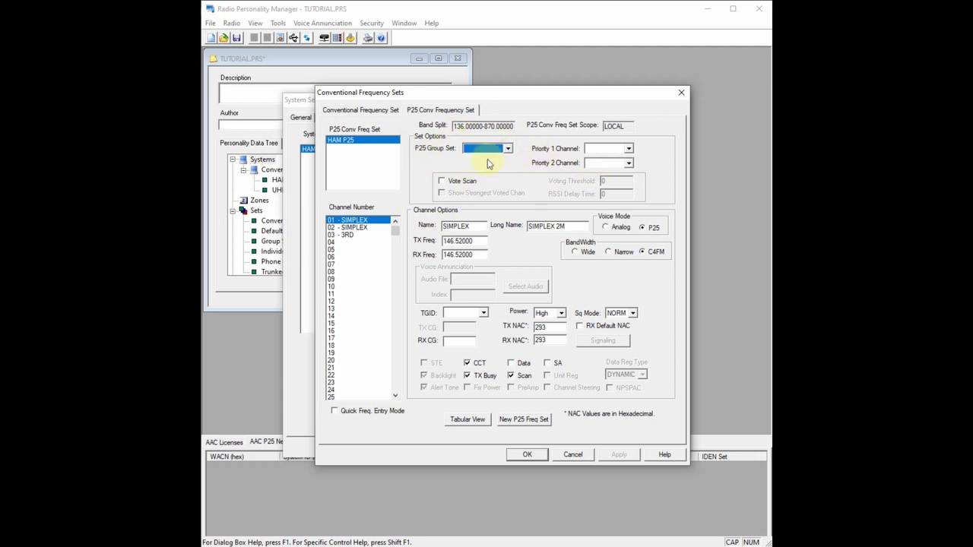
pyautogui.click(525, 458)
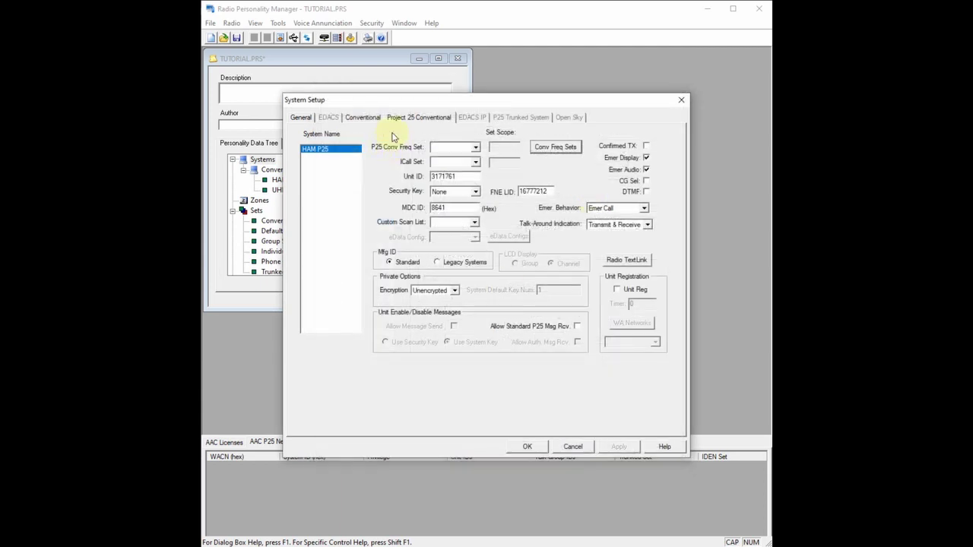
# Assign the HAM P25 frequency set to the HAM P25 system
pyautogui.click(335, 150)
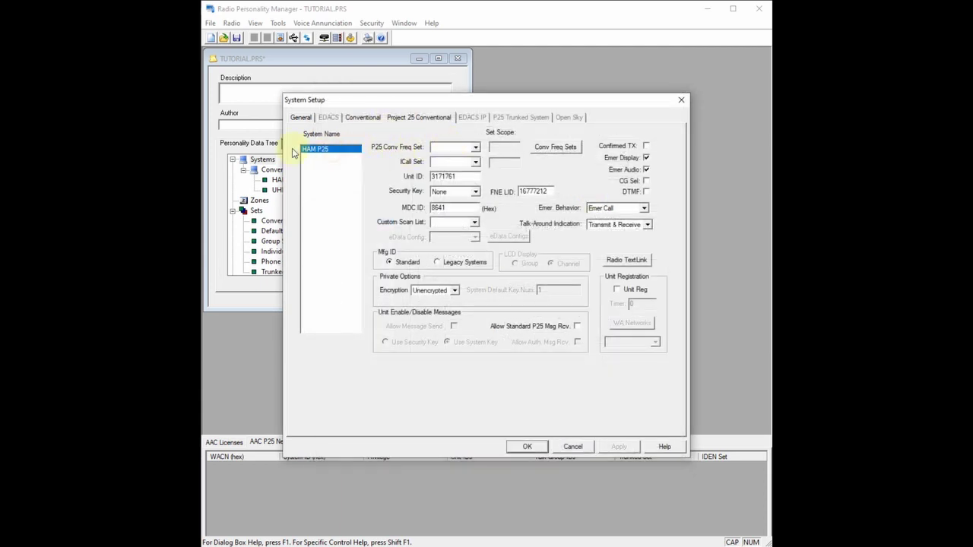
pyautogui.click(475, 148)
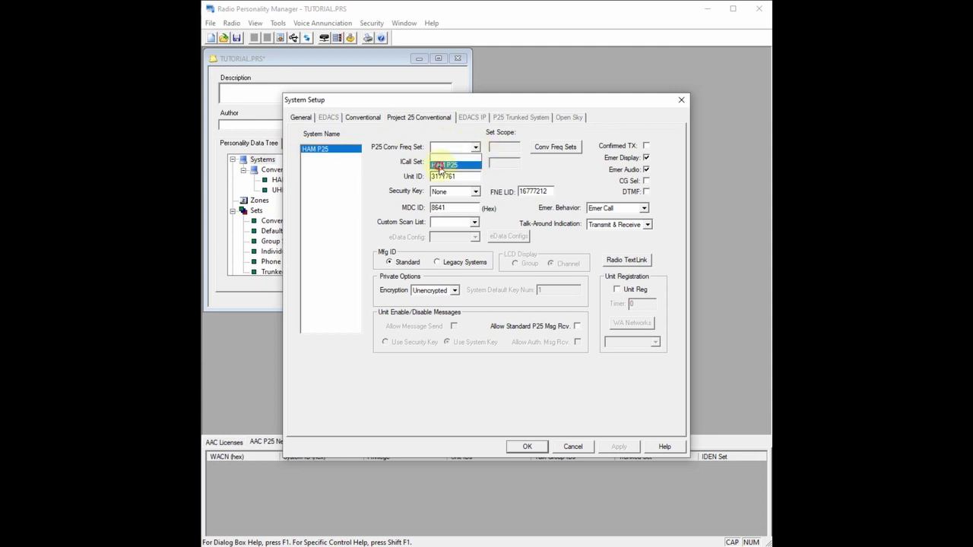
pyautogui.click(440, 166)
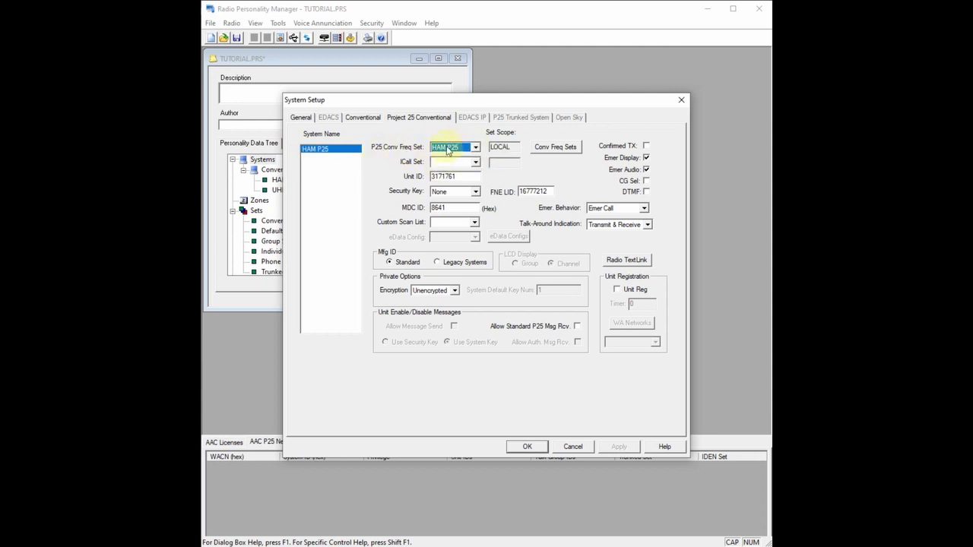
pyautogui.click(322, 149)
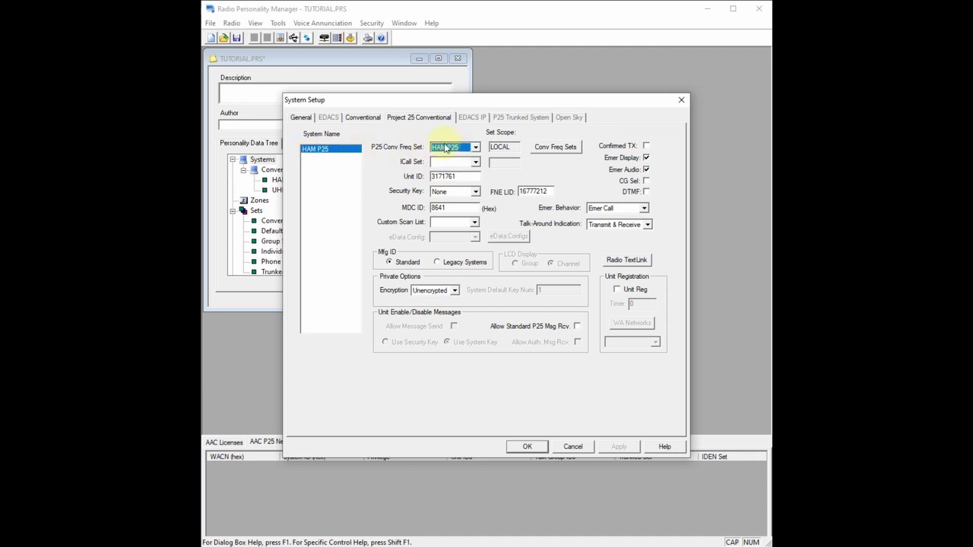
# Rename the HAM P25 conventional frequency set to HAM DIG
pyautogui.click(559, 148)
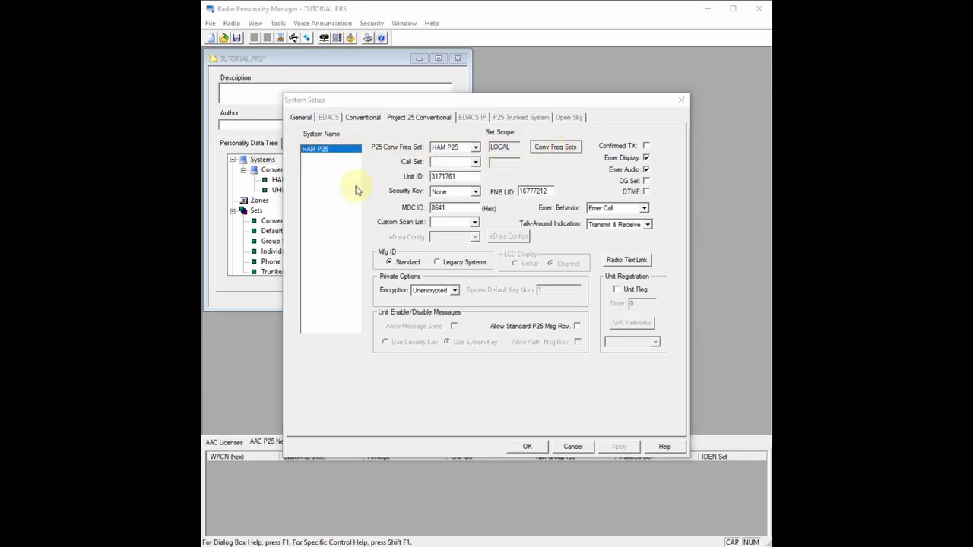
pyautogui.click(351, 141)
pyautogui.rightClick(351, 142)
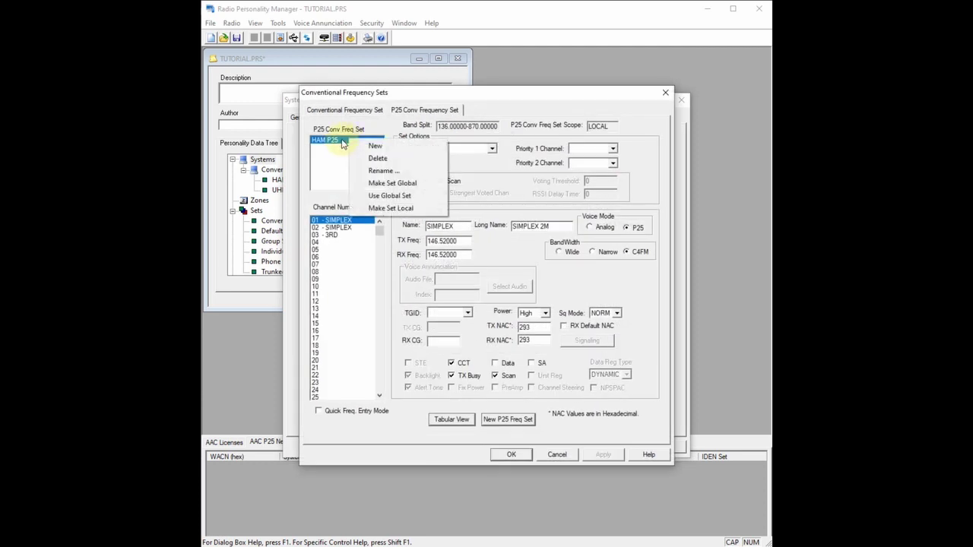
pyautogui.click(388, 182)
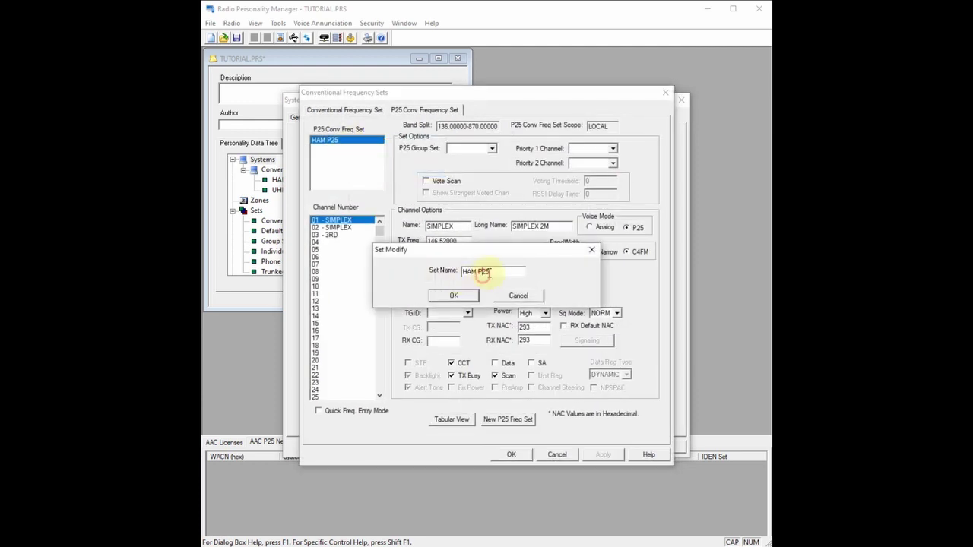
pyautogui.moveTo(477, 271); pyautogui.dragTo(502, 275)
pyautogui.press('BackSpace')
pyautogui.click(455, 295)
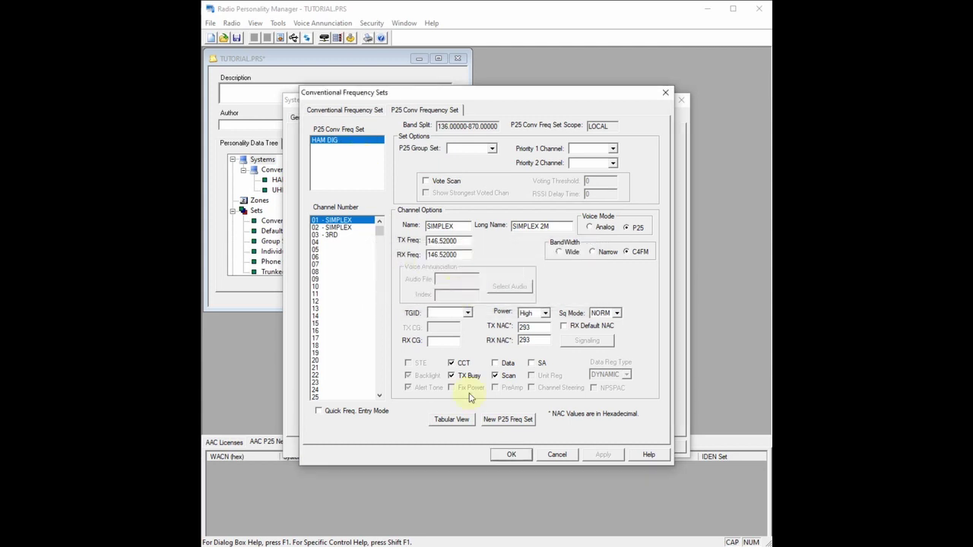
pyautogui.click(508, 455)
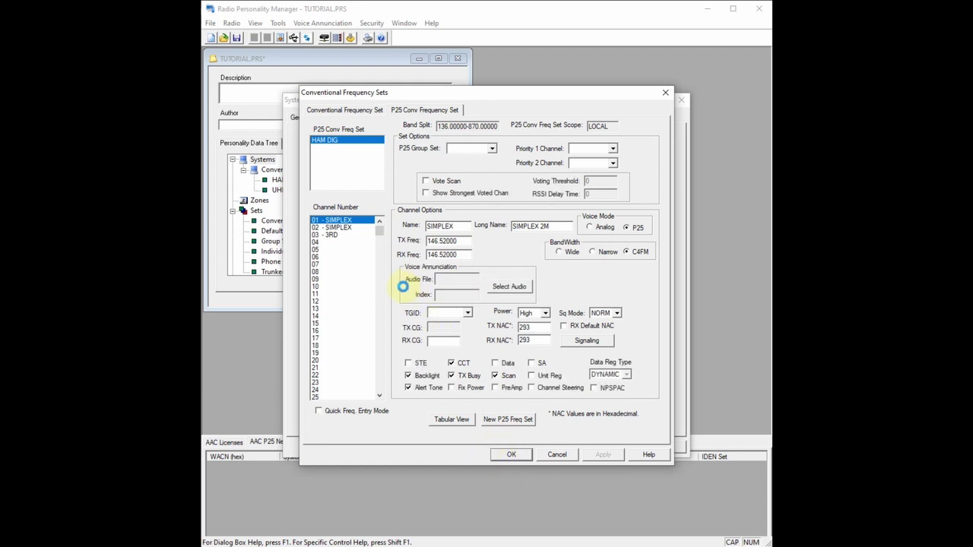
# Choose HAM DIG as HAM P25's P25 Conv Freq Set and accept the system setup
pyautogui.click(475, 147)
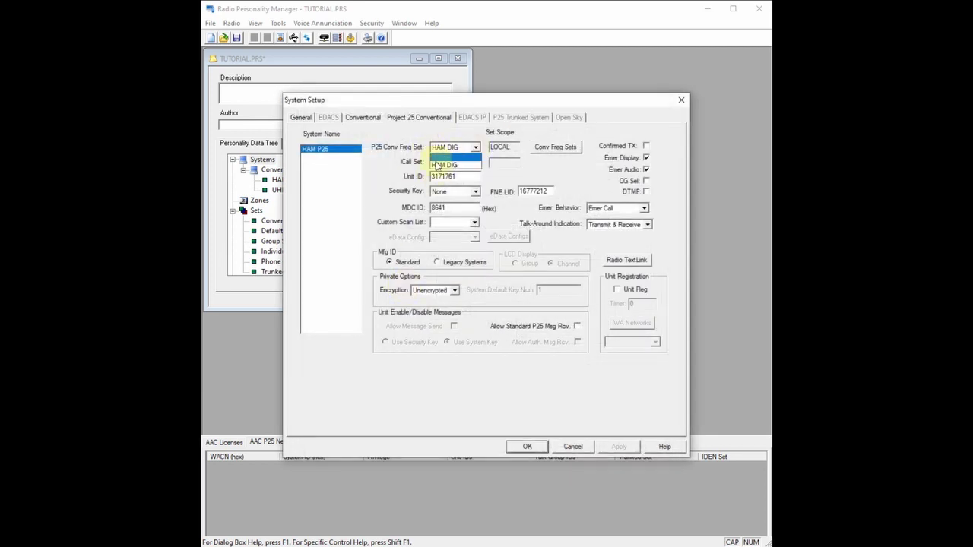
pyautogui.click(449, 162)
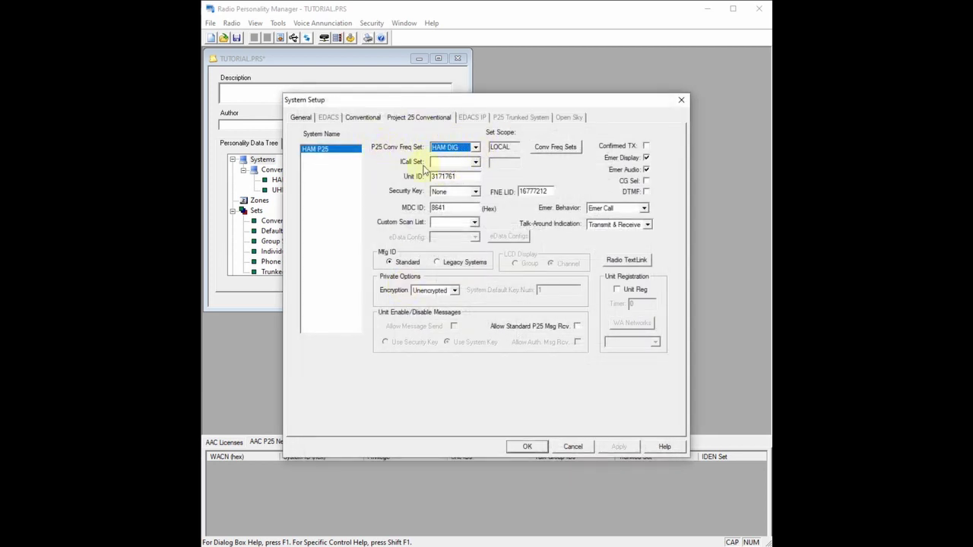
pyautogui.click(475, 162)
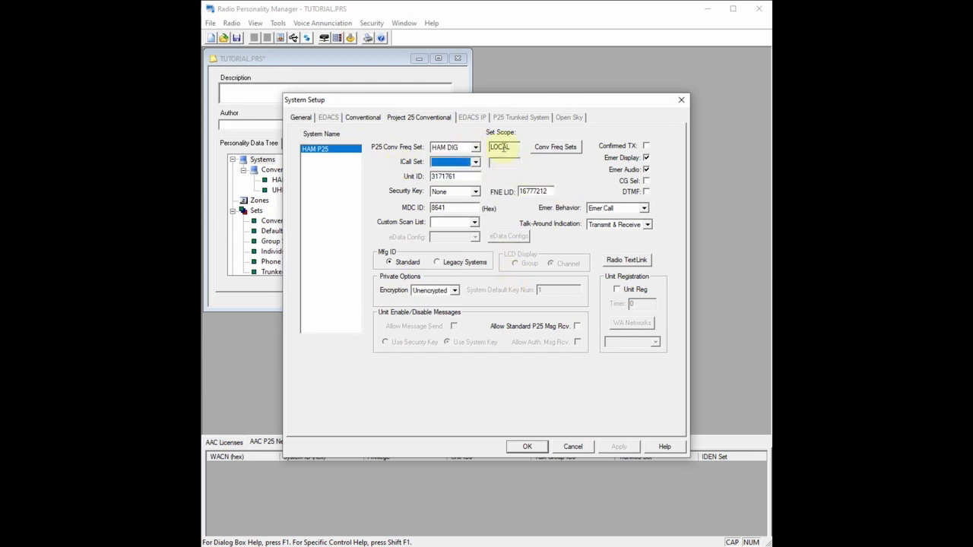
pyautogui.click(528, 446)
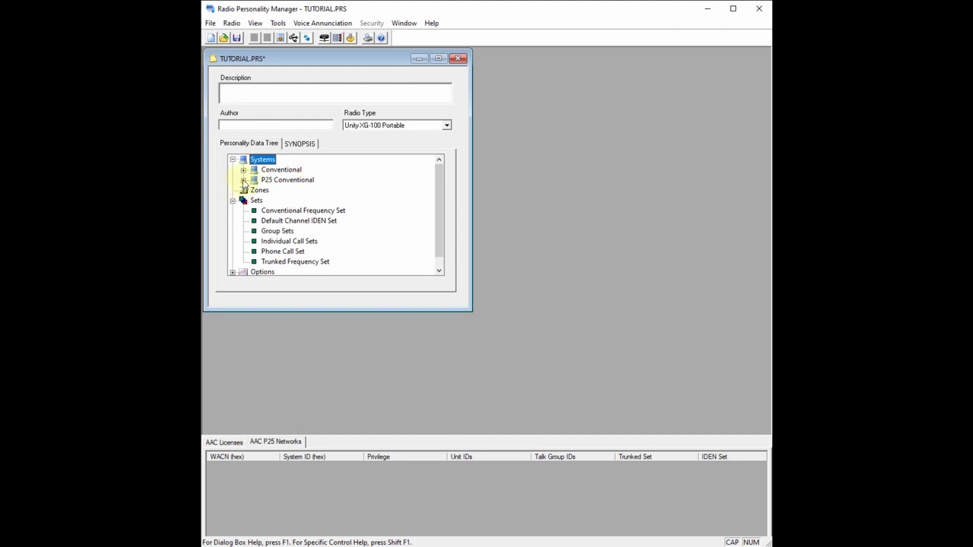
# Expand the P25 Conventional and Conventional branches and open the HAM P25 system setup
pyautogui.click(278, 181)
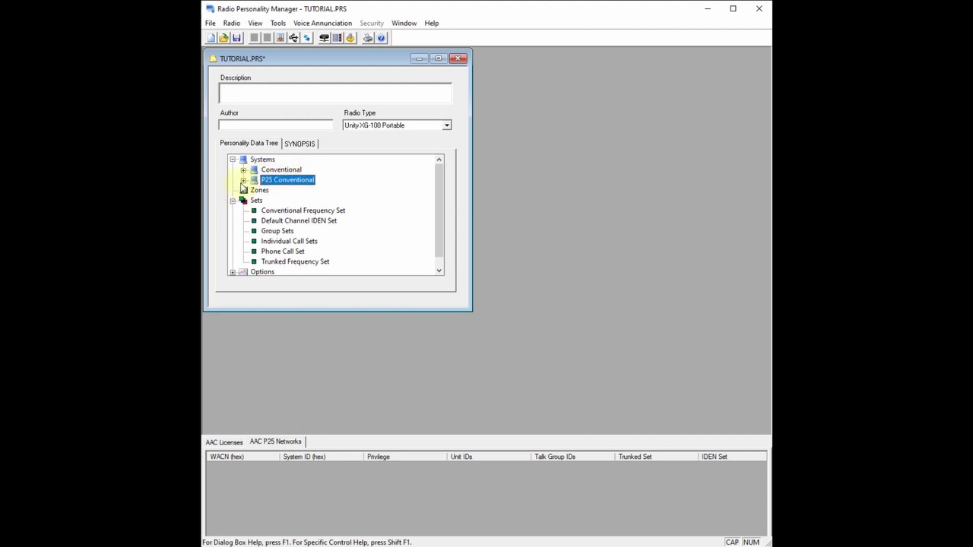
pyautogui.click(244, 180)
pyautogui.click(243, 171)
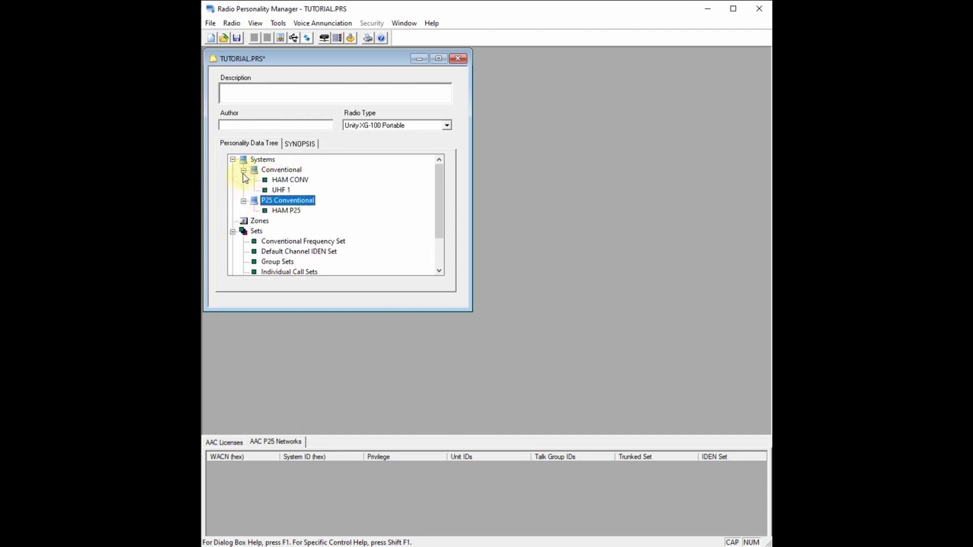
pyautogui.click(284, 170)
pyautogui.click(282, 211)
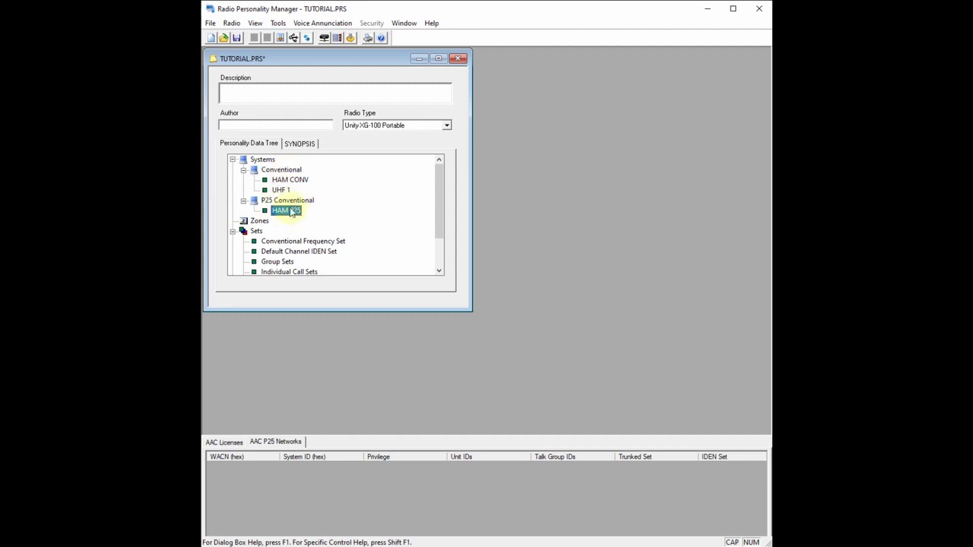
pyautogui.doubleClick(290, 215)
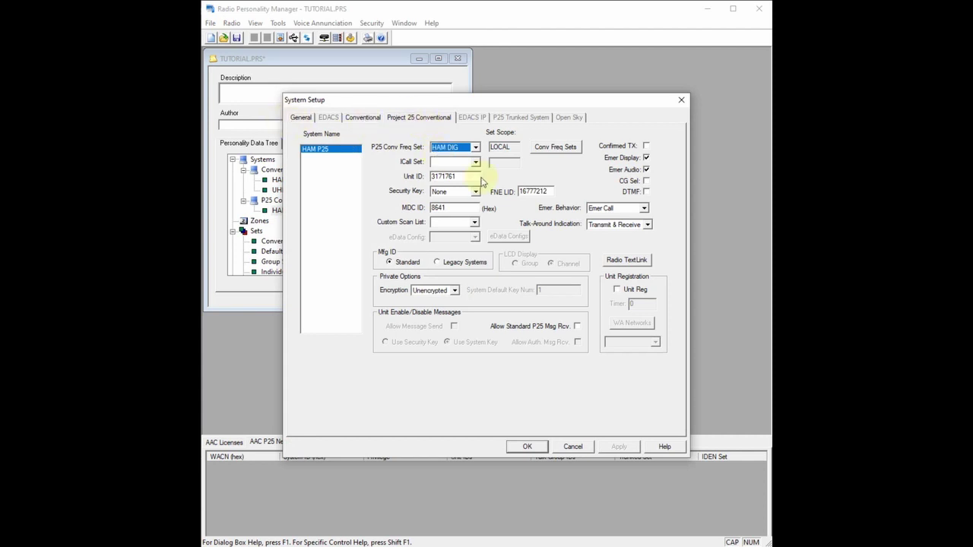
# Show the General overview listing HAM CONV, UHF 1 and HAM P25
pyautogui.click(321, 154)
pyautogui.click(332, 246)
pyautogui.click(310, 163)
pyautogui.click(301, 117)
pyautogui.moveTo(422, 102); pyautogui.dragTo(425, 88)
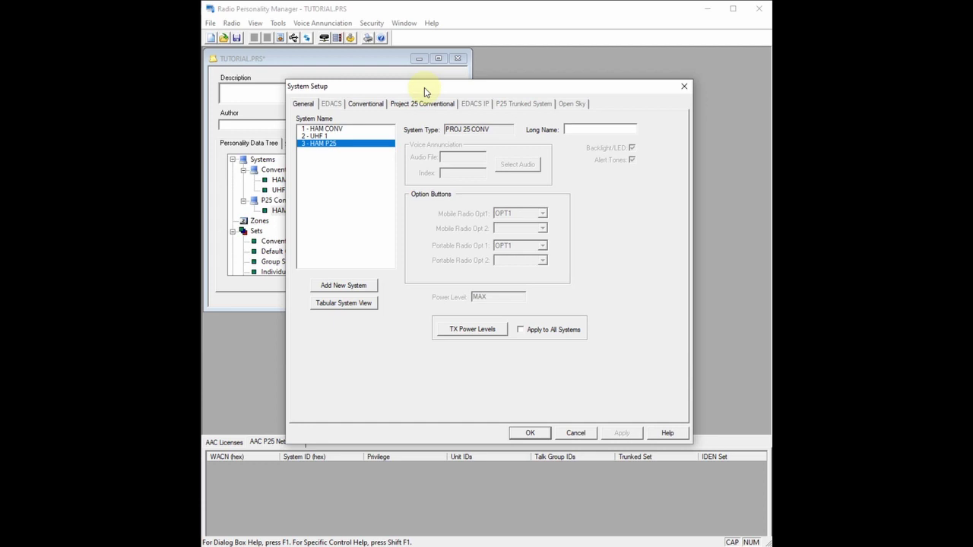
# Leave HAM P25's setup unchanged and reopen System Setup for all systems
pyautogui.click(316, 136)
pyautogui.click(327, 144)
pyautogui.click(575, 432)
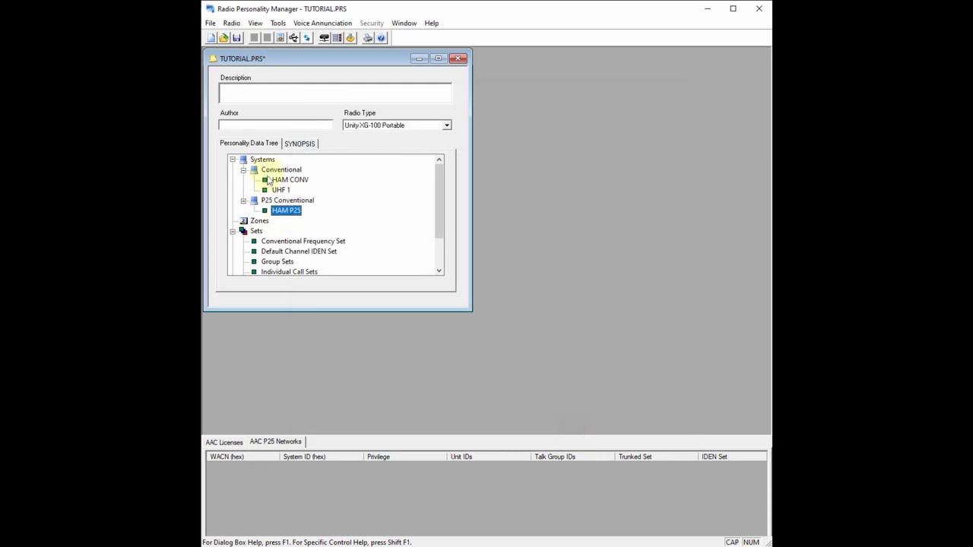
pyautogui.doubleClick(261, 158)
pyautogui.moveTo(434, 107); pyautogui.dragTo(436, 101)
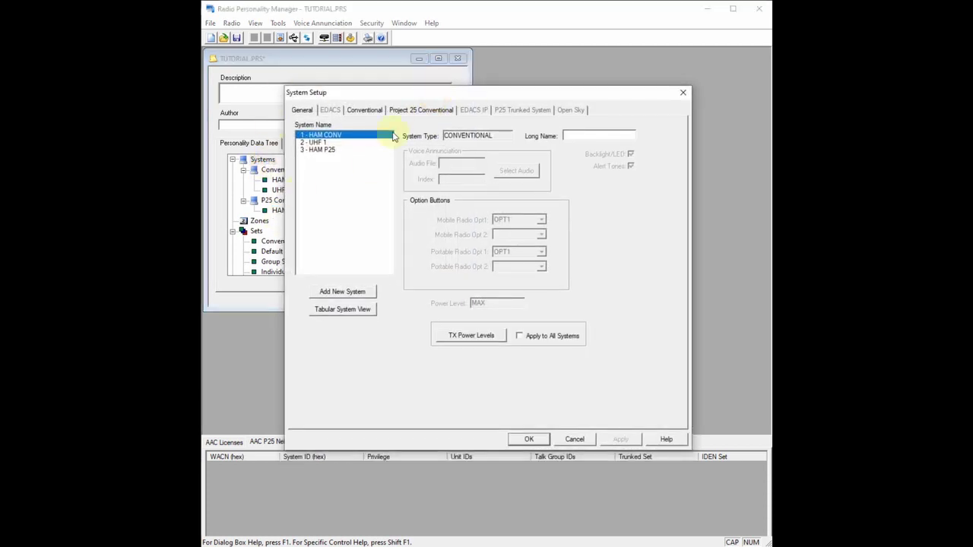
# Use Move System Up twice on HAM P25 to place it first
pyautogui.click(334, 151)
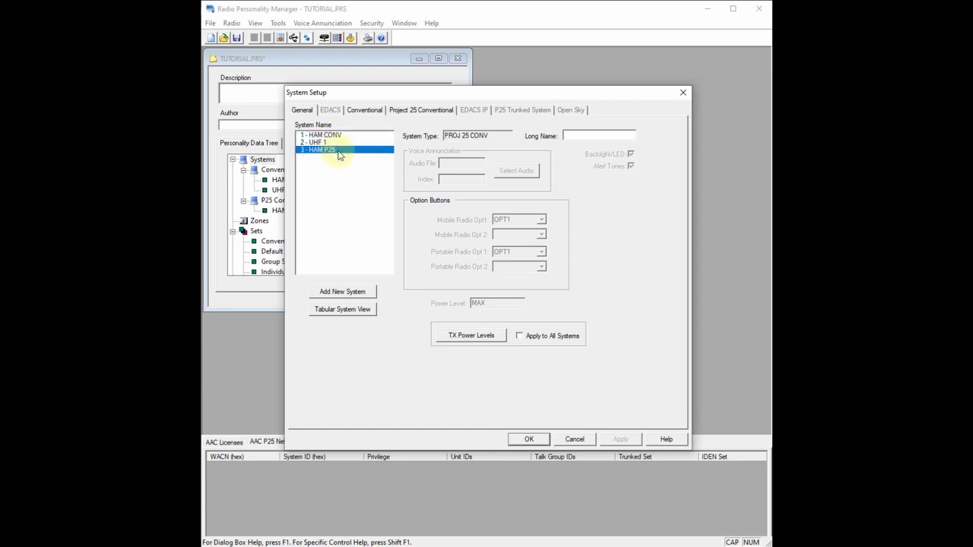
pyautogui.rightClick(340, 155)
pyautogui.click(373, 227)
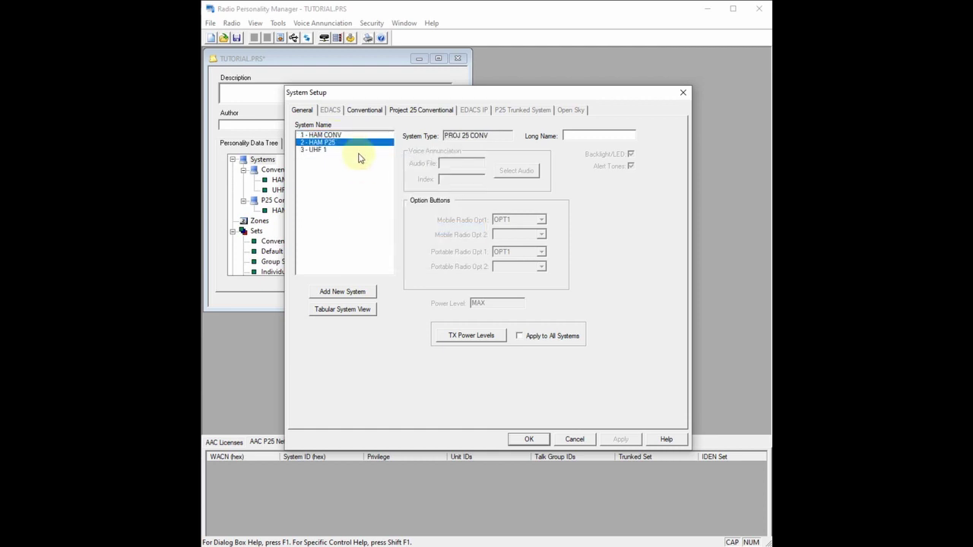
pyautogui.rightClick(349, 144)
pyautogui.click(381, 222)
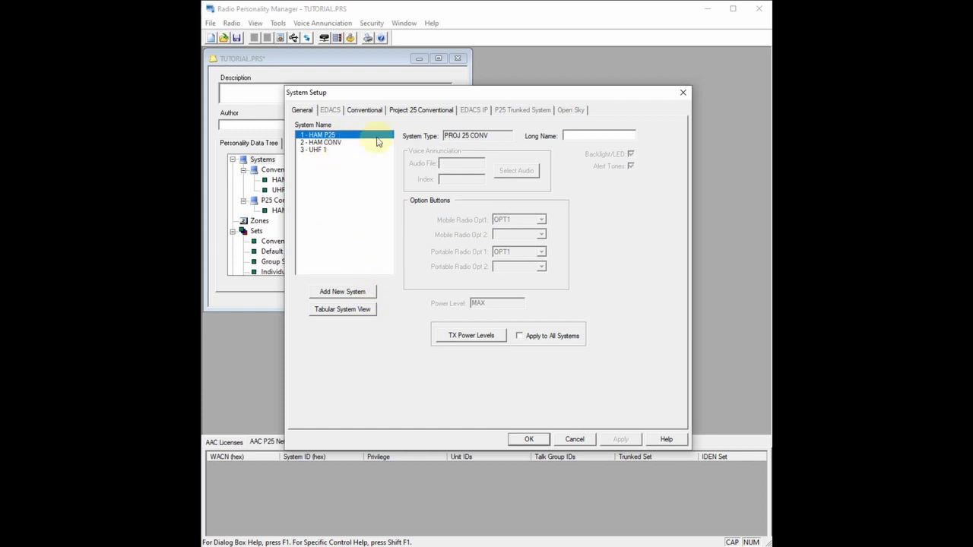
pyautogui.rightClick(339, 140)
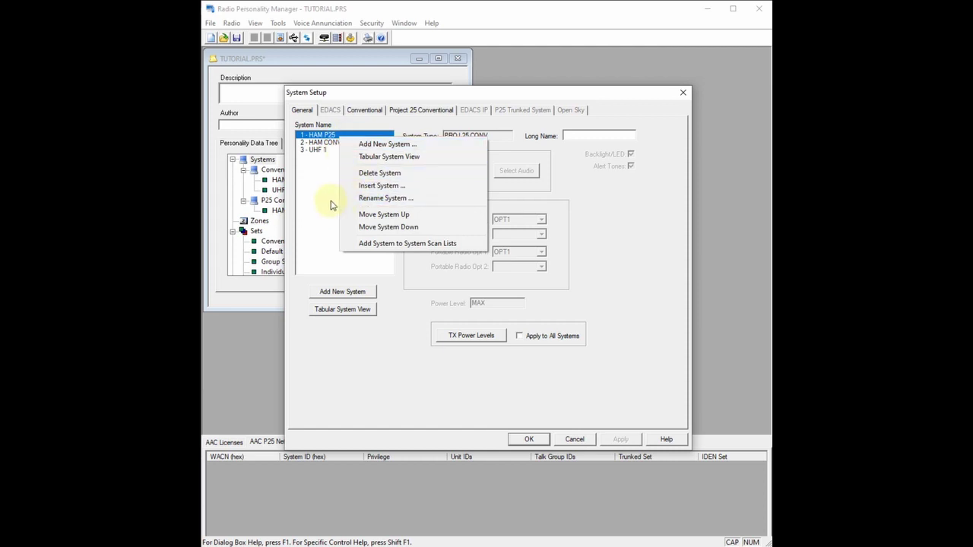
pyautogui.click(327, 202)
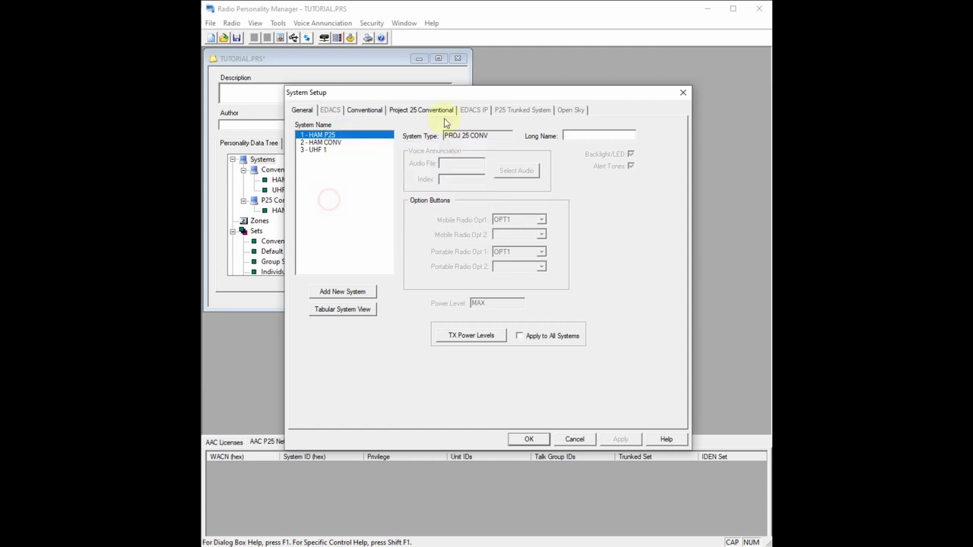
# Review the UHF 1, HAM CONV and HAM P25 settings in the reordered list
pyautogui.click(329, 149)
pyautogui.click(327, 135)
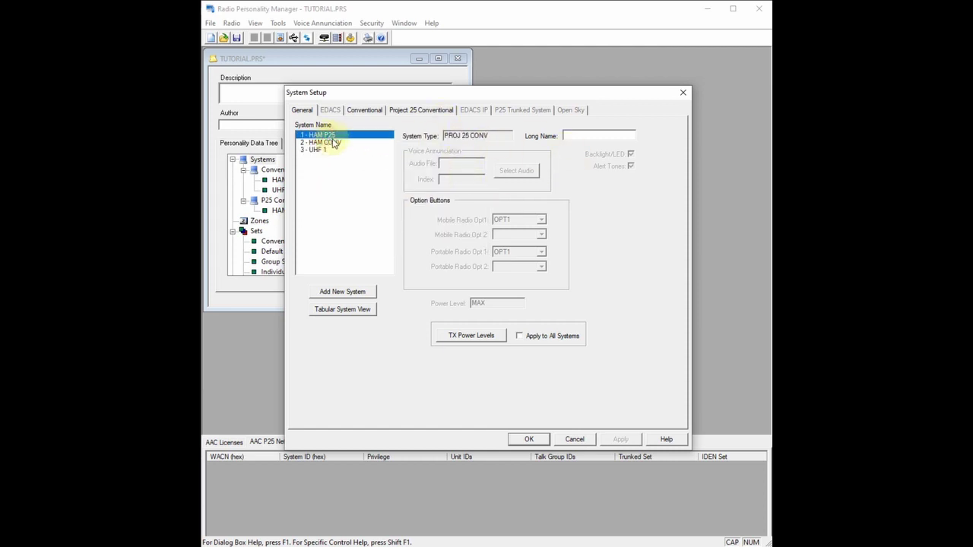
pyautogui.click(332, 143)
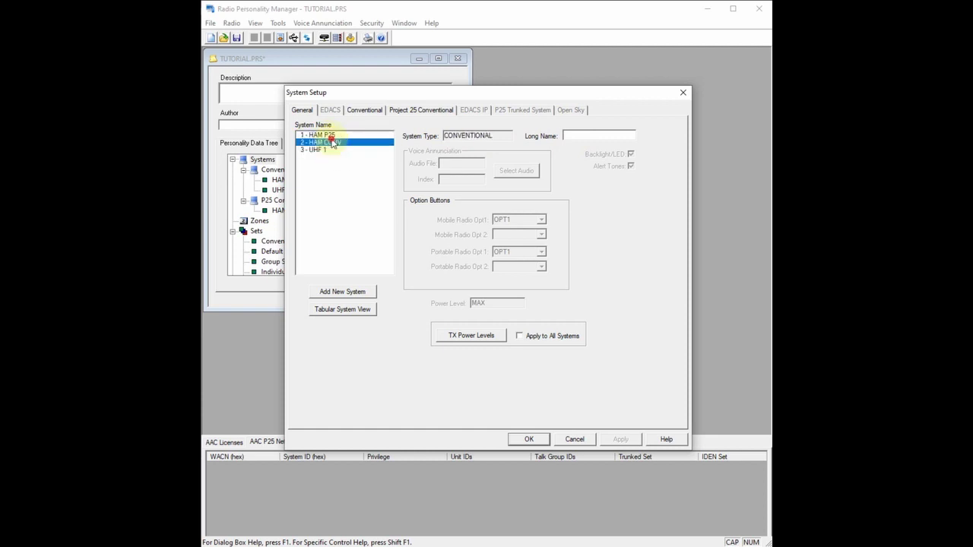
pyautogui.click(327, 135)
pyautogui.click(598, 138)
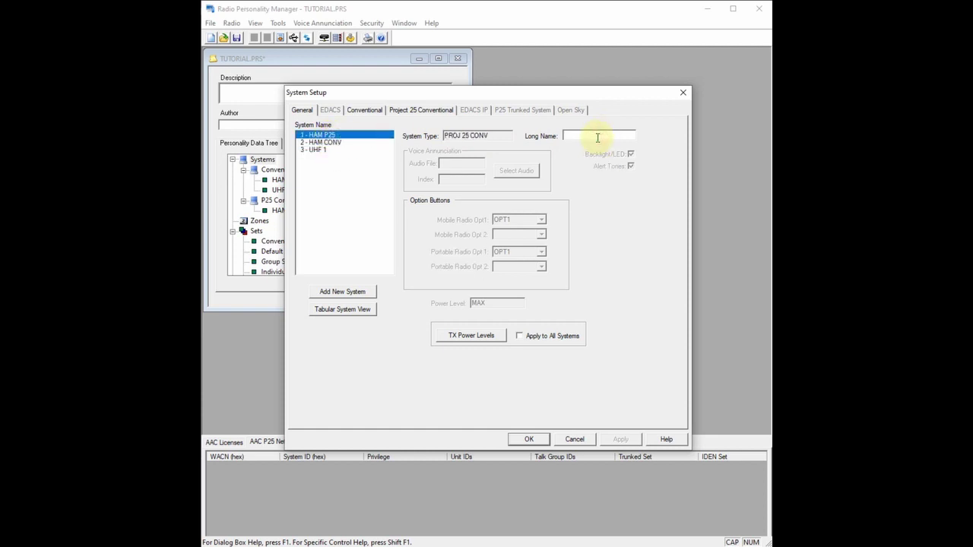
# Type H in HAM P25's long name and give HAM CONV the long name HAM CONVENTIONAL
pyautogui.write('HAM P25')
pyautogui.click(370, 143)
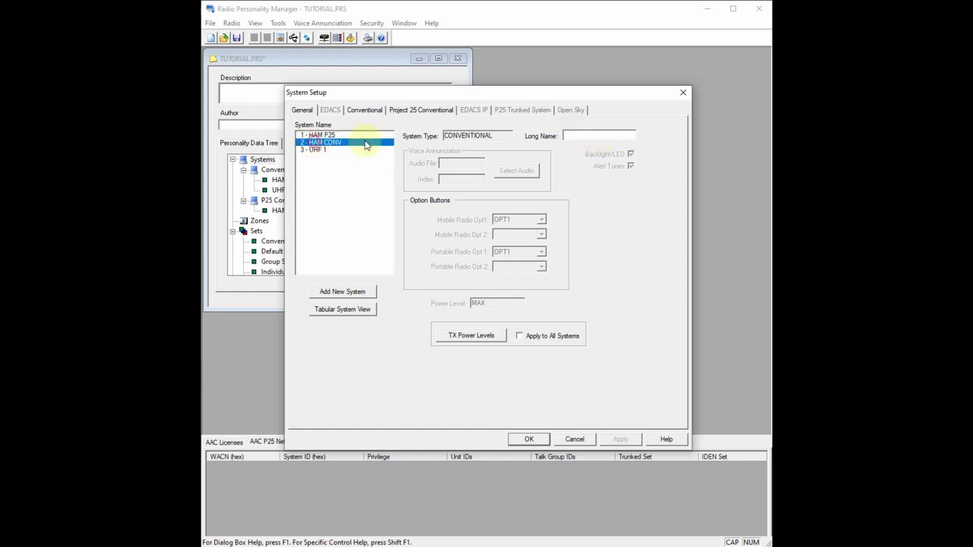
pyautogui.click(593, 135)
pyautogui.write('HAM CONVENTIONAL')
# Select and inspect the HAM CONVENTIONAL long name text without changing it
pyautogui.doubleClick(576, 136)
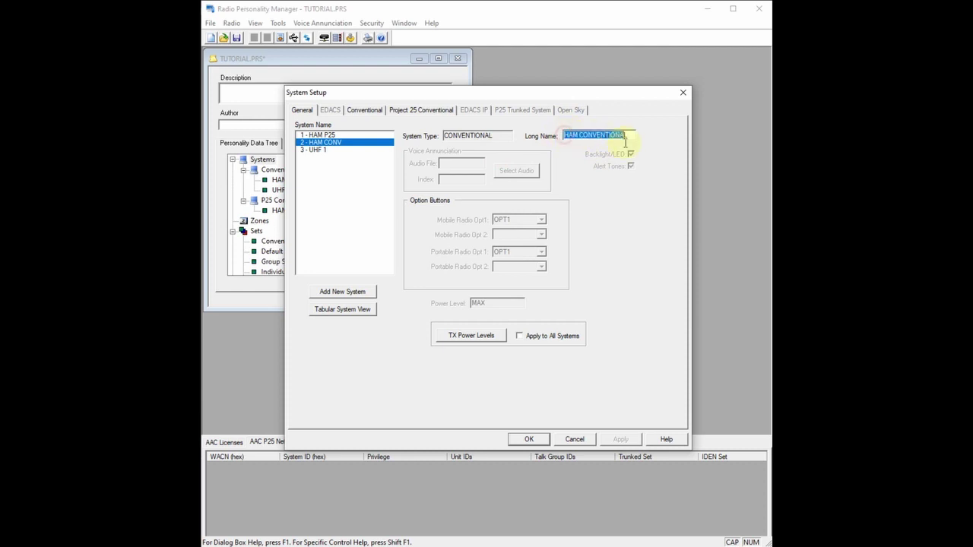
pyautogui.click(622, 135)
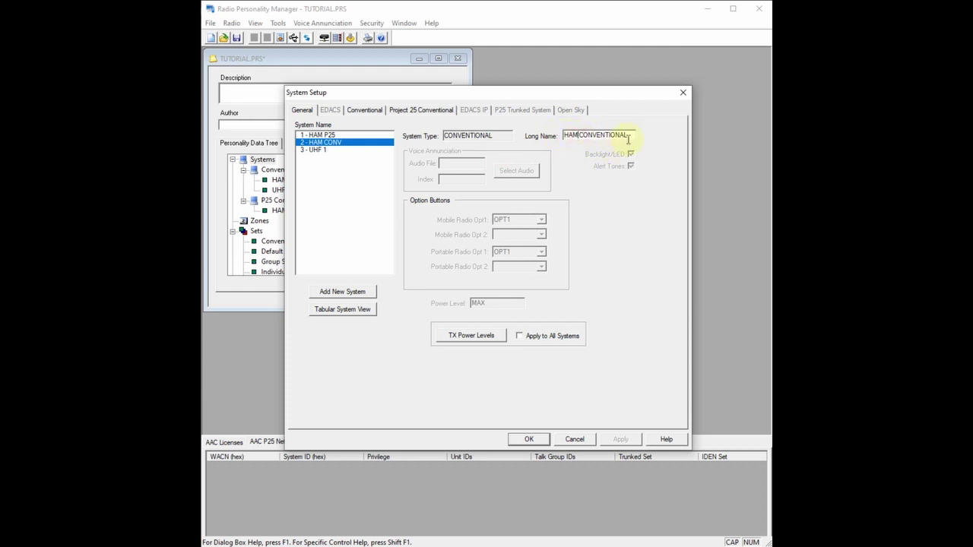
pyautogui.moveTo(624, 134); pyautogui.dragTo(545, 130)
pyautogui.click(580, 135)
pyautogui.click(636, 137)
pyautogui.doubleClick(593, 136)
pyautogui.click(593, 138)
pyautogui.moveTo(593, 138); pyautogui.dragTo(606, 137)
pyautogui.doubleClick(606, 137)
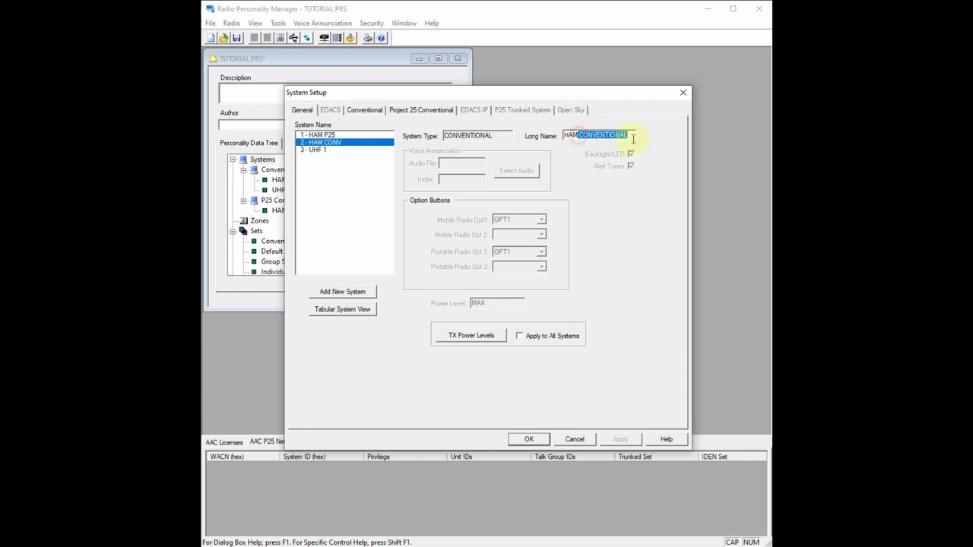
pyautogui.click(606, 137)
# Set UHF 1's long name to UHF HAM 1 and accept System Setup
pyautogui.click(316, 151)
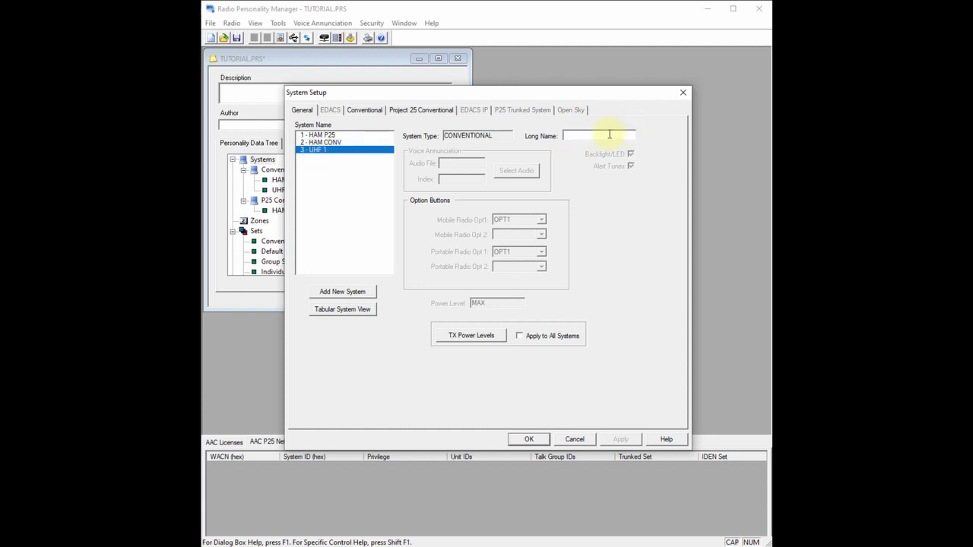
pyautogui.write('UHF HAM 1')
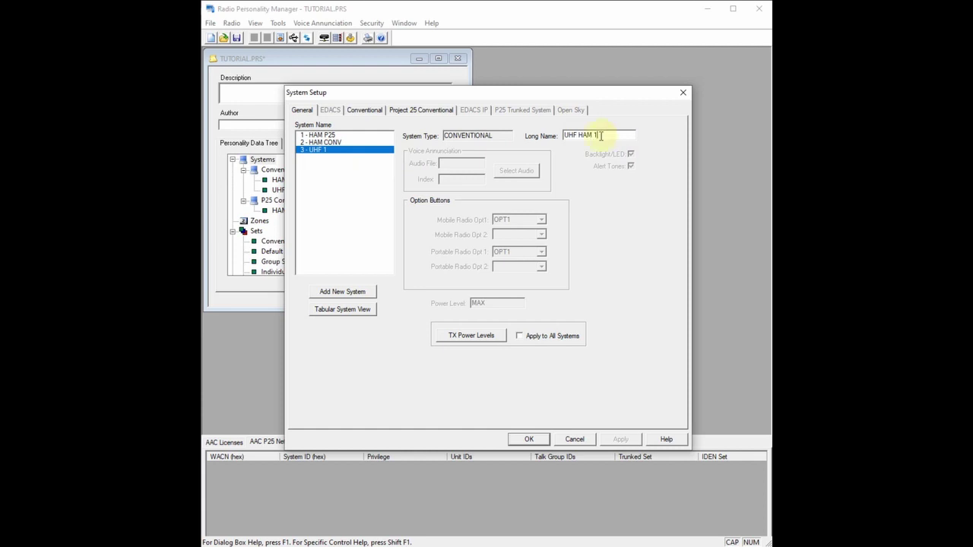
pyautogui.click(529, 440)
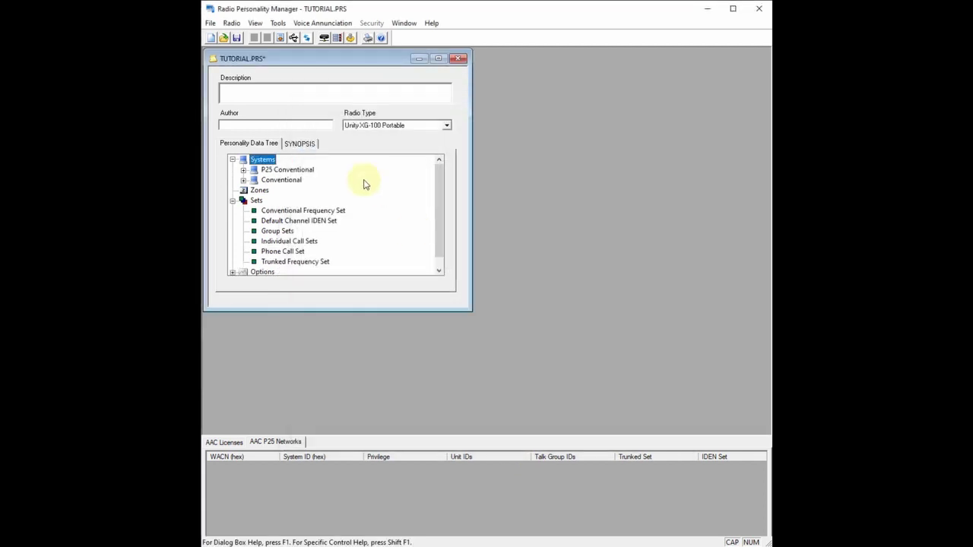
# Check the synopsis, expand P25 Conventional and Conventional in the tree, then open and cancel Zones
pyautogui.click(299, 143)
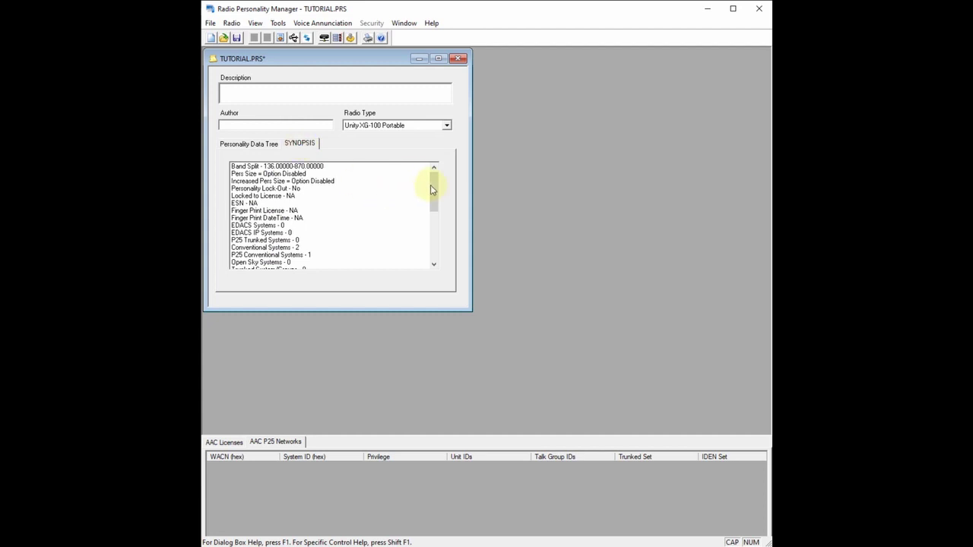
pyautogui.click(234, 141)
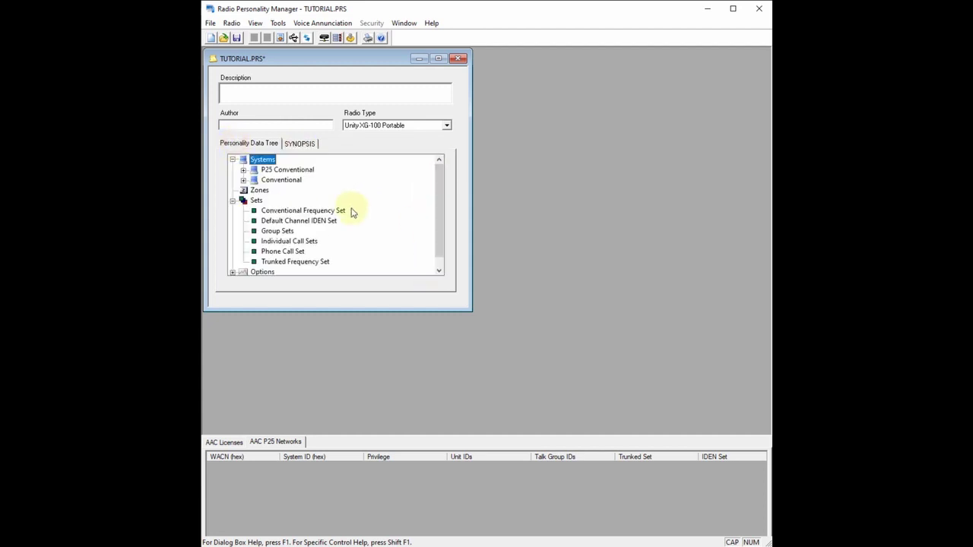
pyautogui.click(243, 169)
pyautogui.click(243, 190)
pyautogui.scroll(-1, 337, 223)
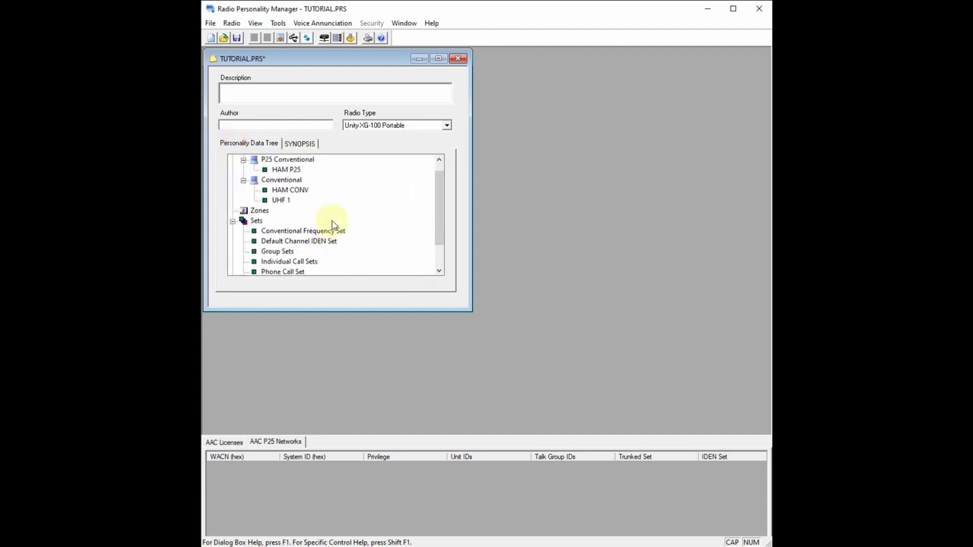
pyautogui.scroll(1, 335, 217)
pyautogui.scroll(-2, 289, 217)
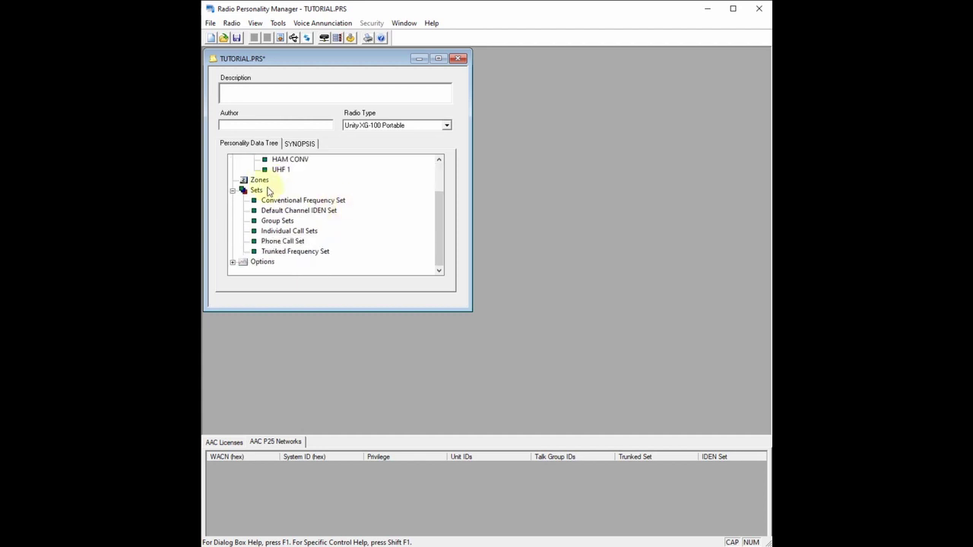
pyautogui.doubleClick(259, 179)
pyautogui.click(562, 400)
pyautogui.doubleClick(279, 221)
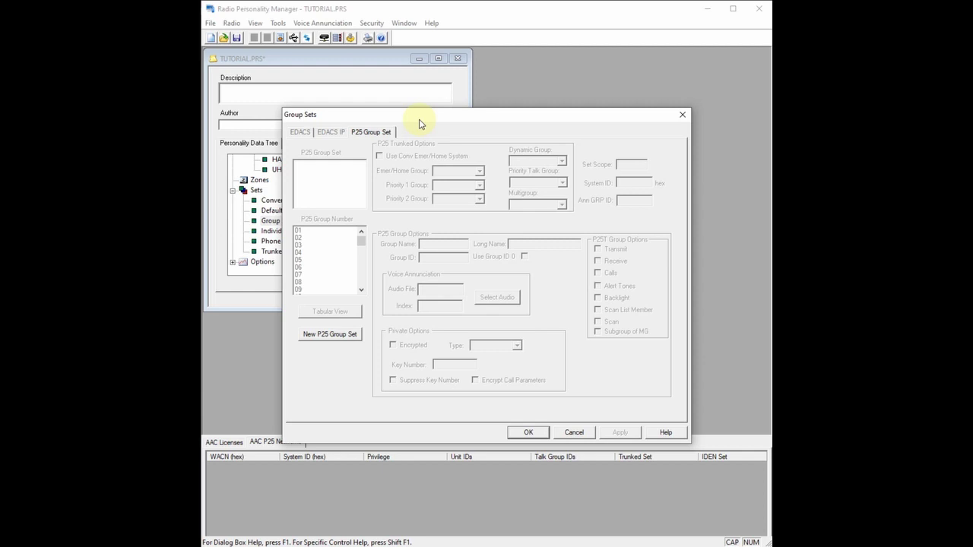
pyautogui.click(574, 432)
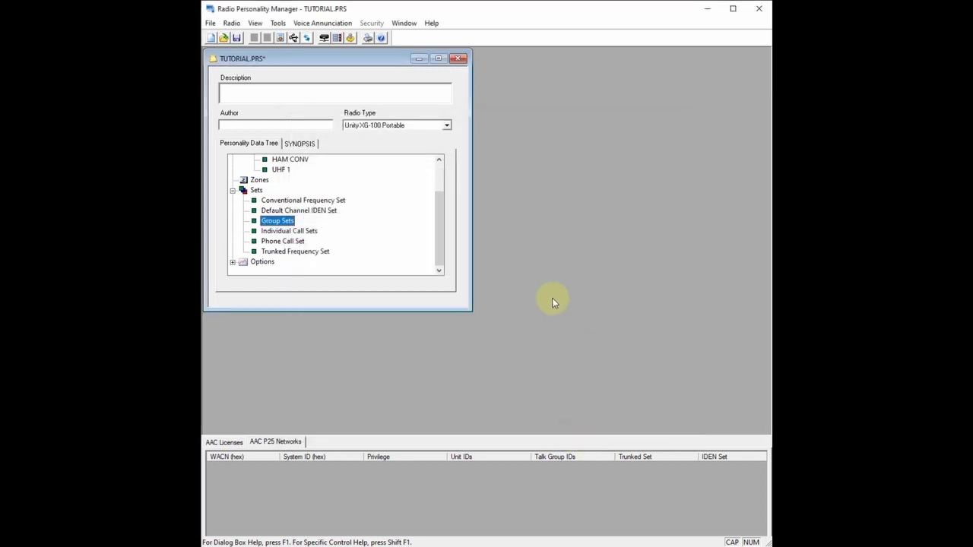
# Browse the Systems branches in the tree and open then close the HAM P25 setup
pyautogui.click(233, 261)
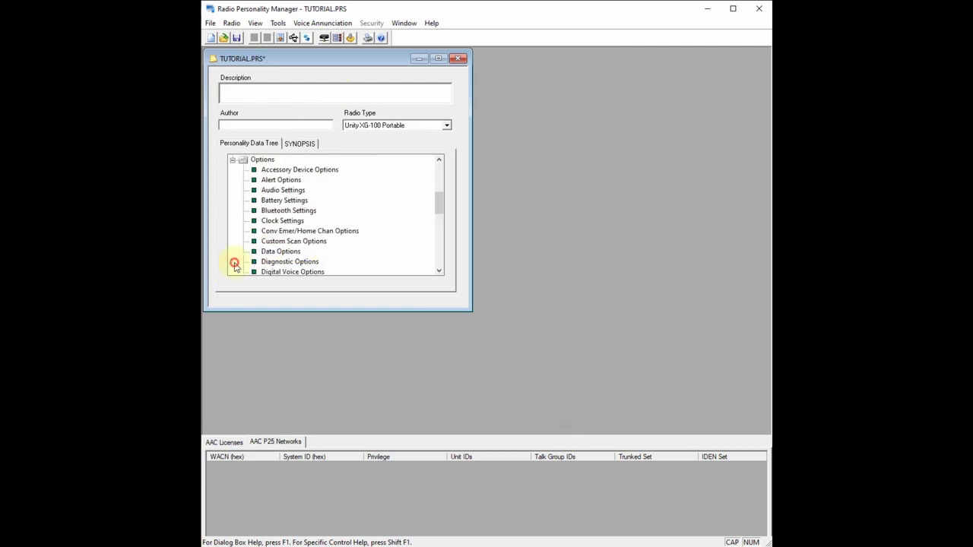
pyautogui.scroll(5, 244, 220)
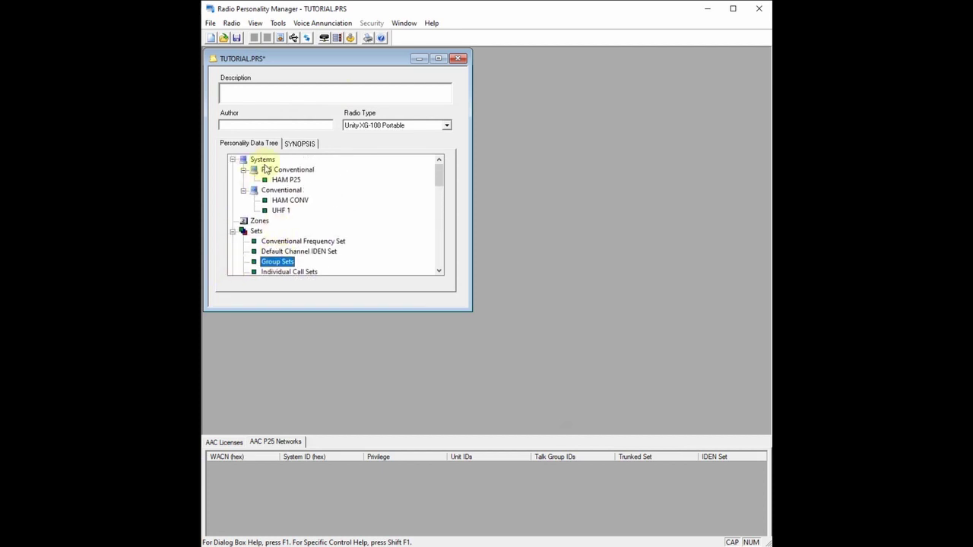
pyautogui.click(263, 160)
pyautogui.click(283, 170)
pyautogui.click(276, 178)
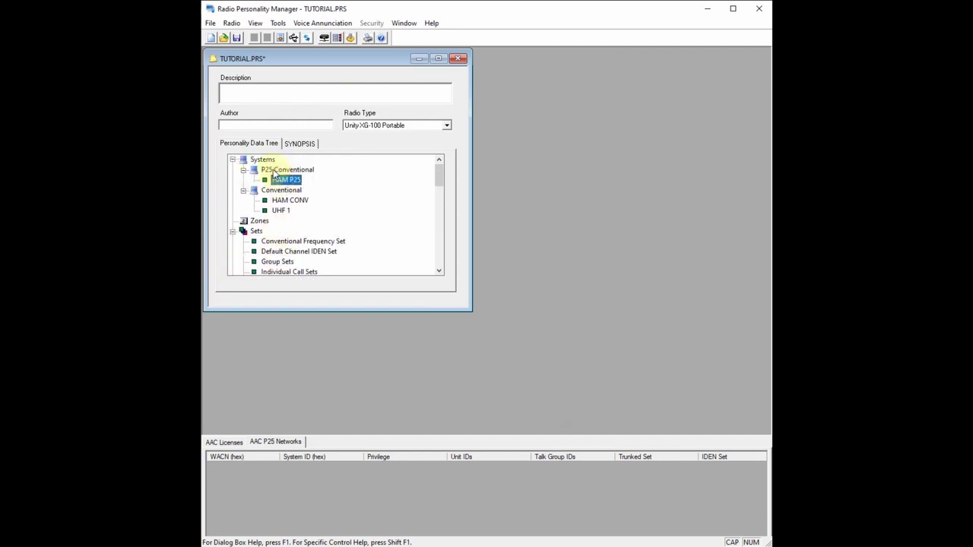
pyautogui.click(263, 160)
pyautogui.click(283, 170)
pyautogui.click(285, 179)
pyautogui.click(282, 190)
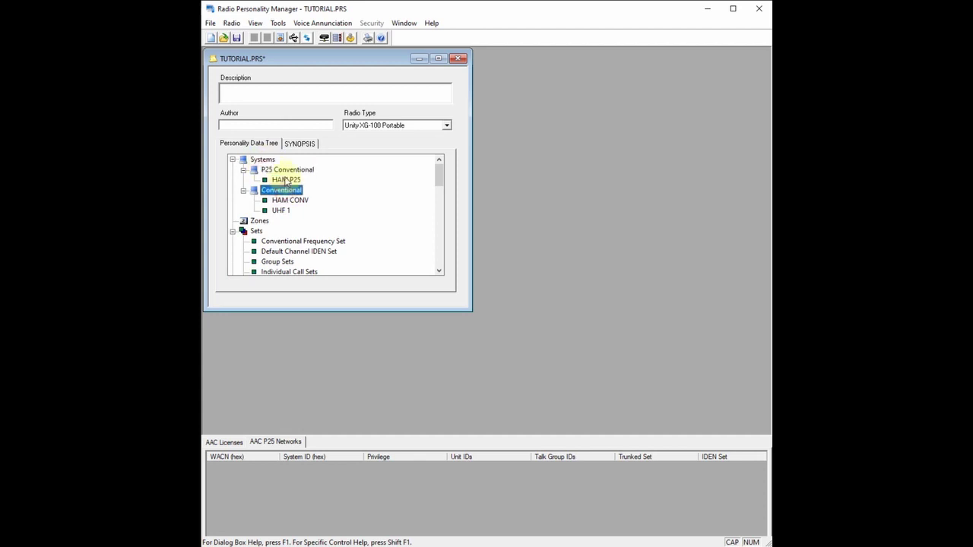
pyautogui.doubleClick(286, 180)
pyautogui.click(682, 99)
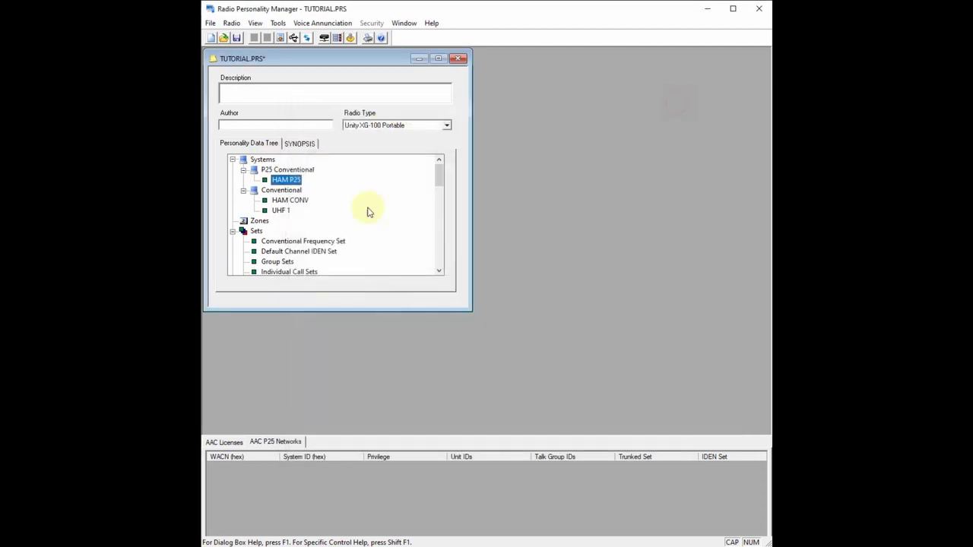
# Open HAM CONV's setup and preview its frequency set channels without changes
pyautogui.doubleClick(289, 200)
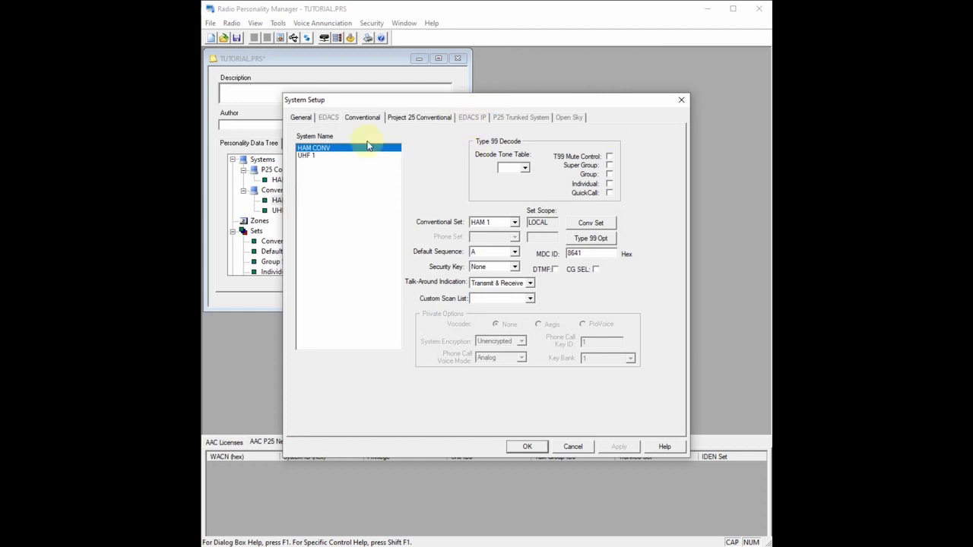
pyautogui.click(591, 223)
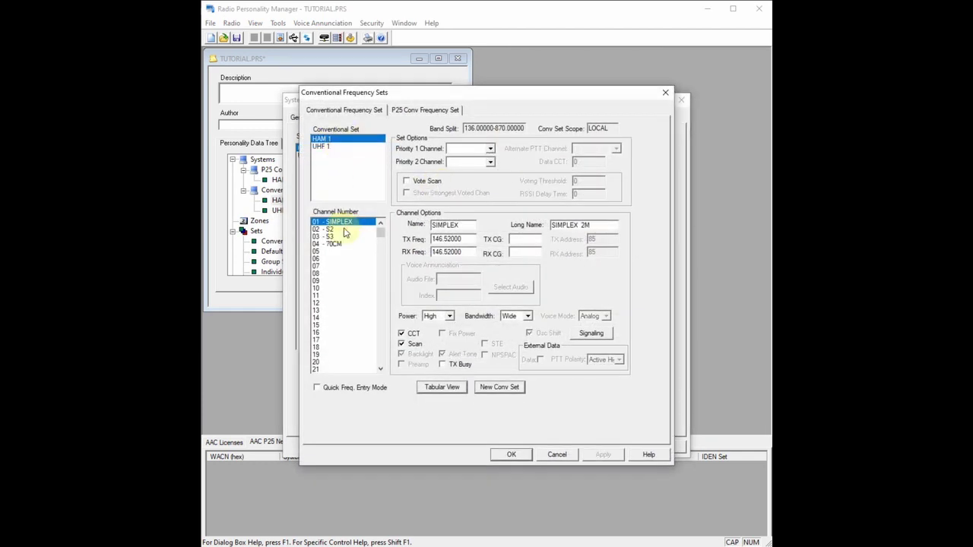
pyautogui.moveTo(345, 232); pyautogui.dragTo(475, 81)
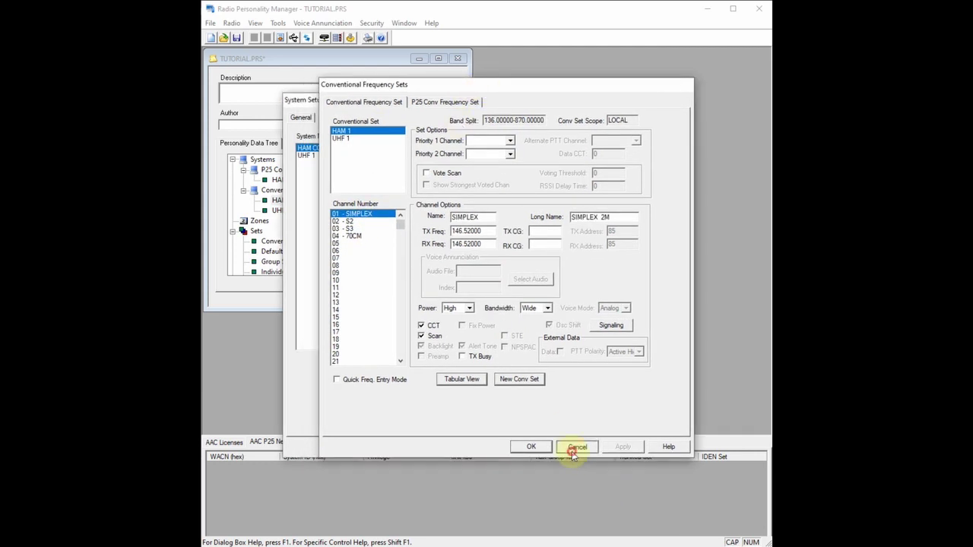
pyautogui.click(575, 450)
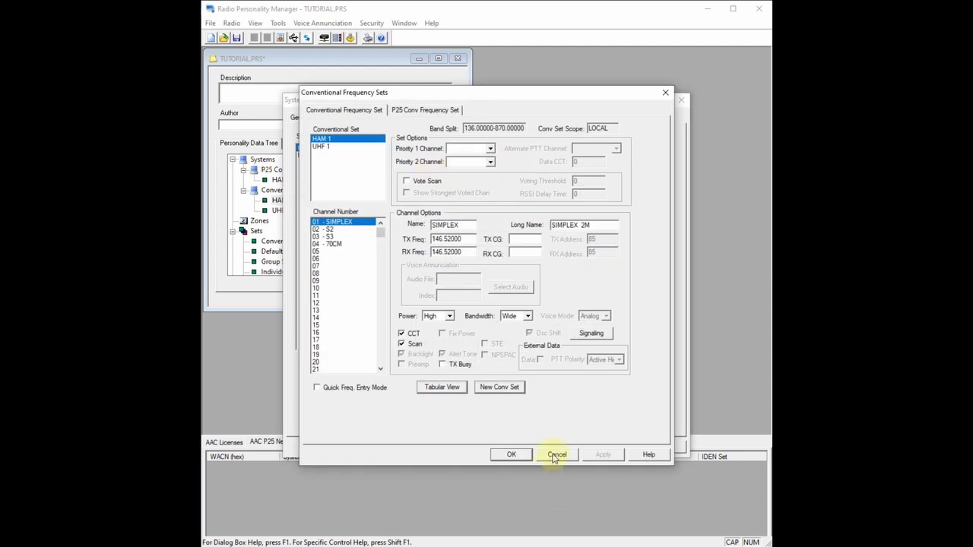
pyautogui.click(558, 455)
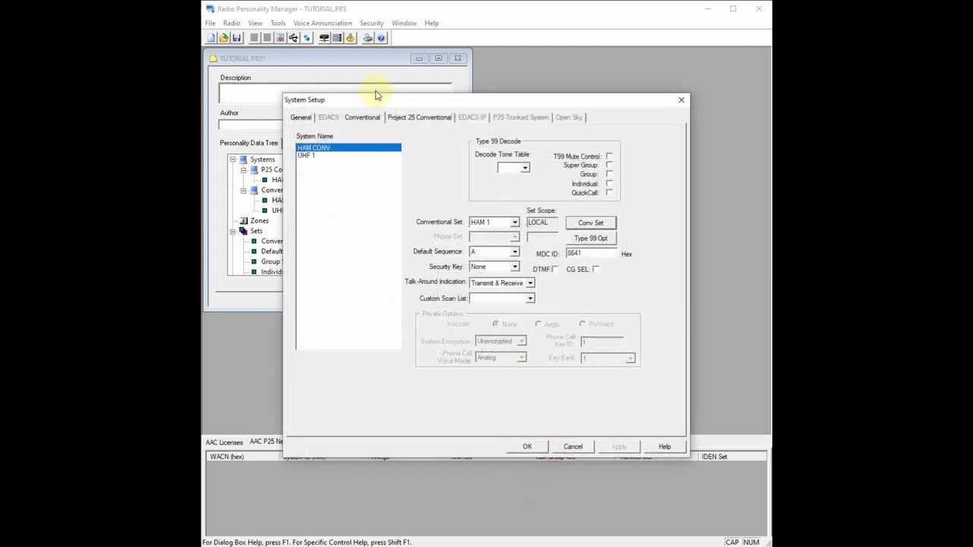
# Compare HAM CONV and UHF 1 on the Conventional tab, keeping HAM 1 as HAM CONV's set
pyautogui.click(300, 120)
pyautogui.click(363, 119)
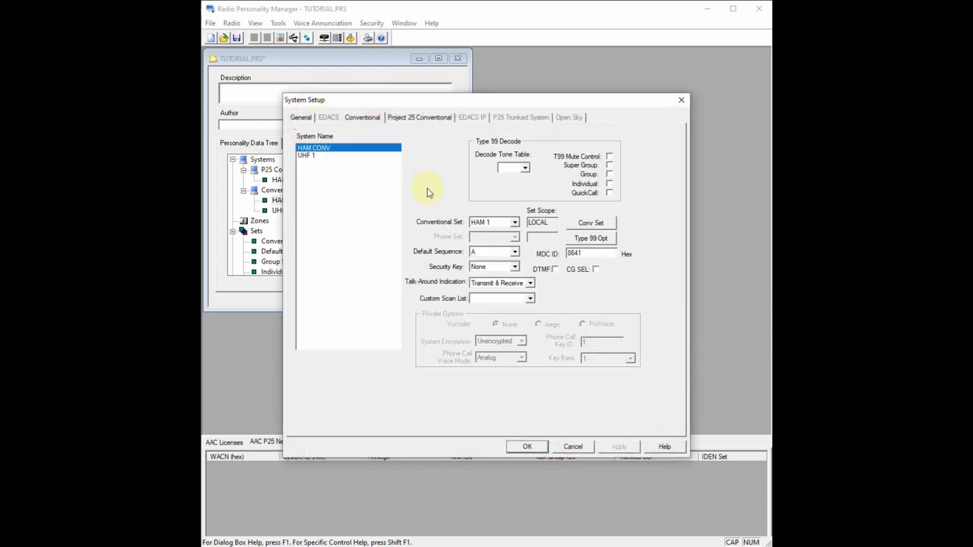
pyautogui.click(313, 157)
pyautogui.click(316, 147)
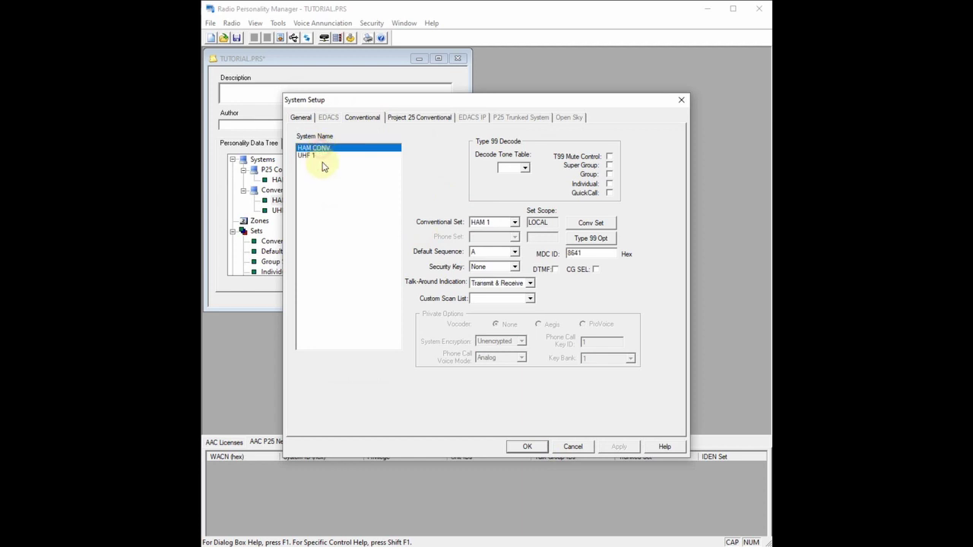
pyautogui.click(321, 156)
pyautogui.click(326, 147)
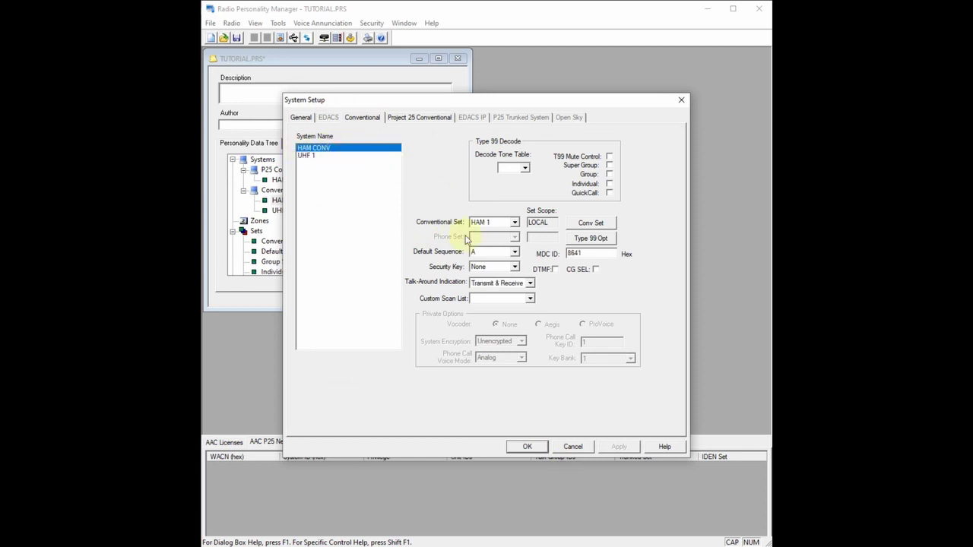
pyautogui.click(514, 222)
pyautogui.click(490, 248)
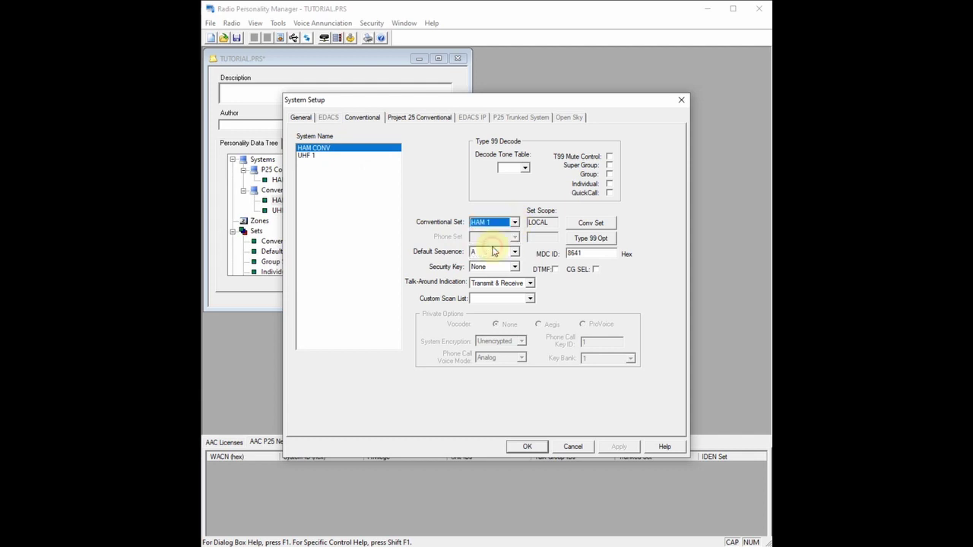
# Check UHF 1 and the Project 25 Conventional tab, then cancel System Setup
pyautogui.click(320, 156)
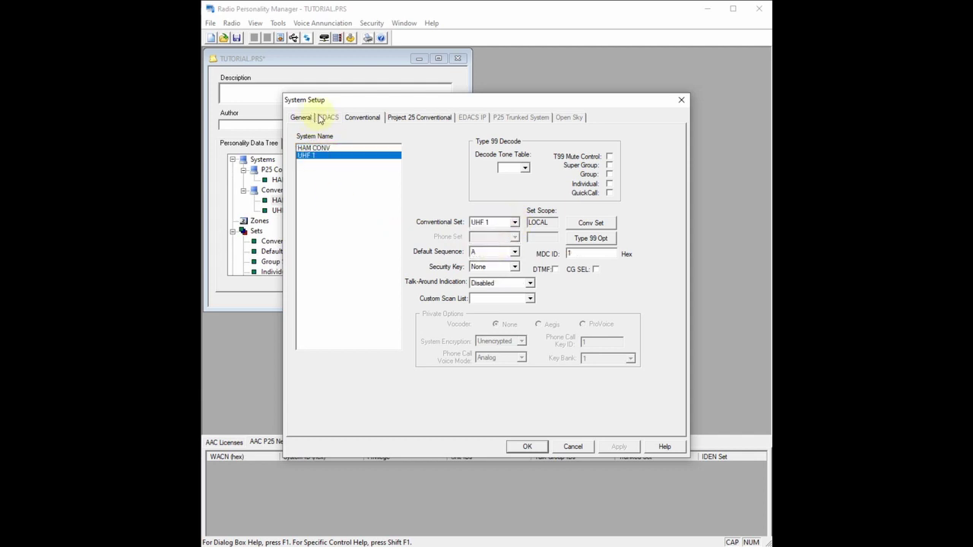
pyautogui.click(403, 117)
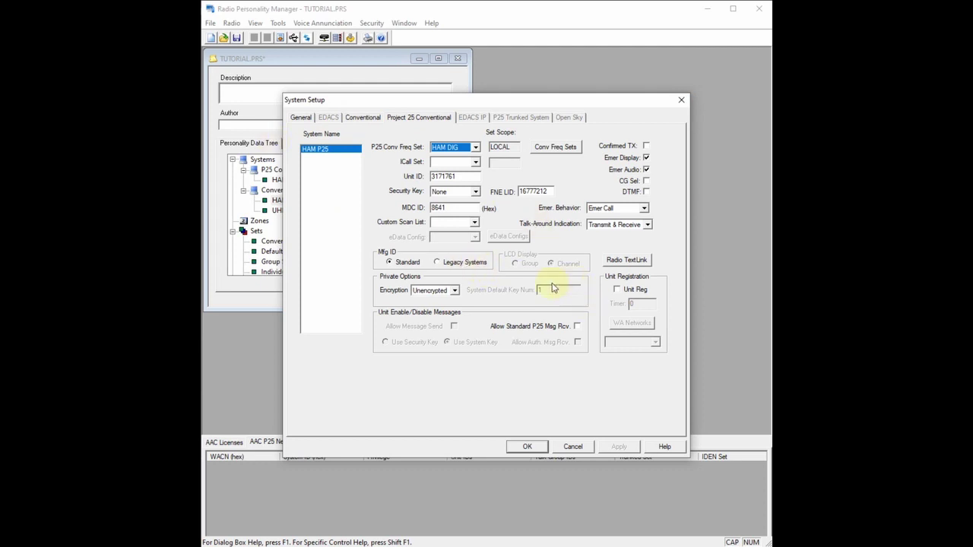
pyautogui.click(362, 118)
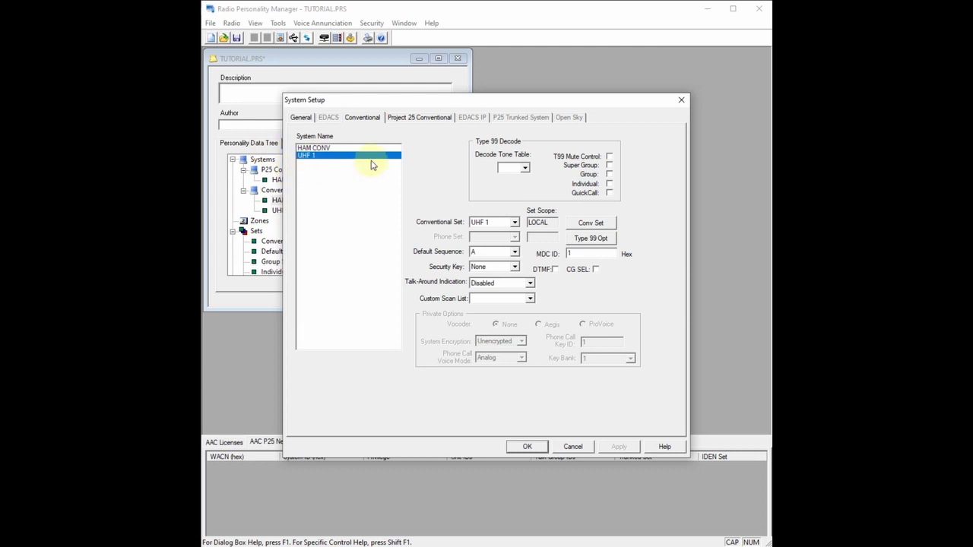
pyautogui.click(559, 450)
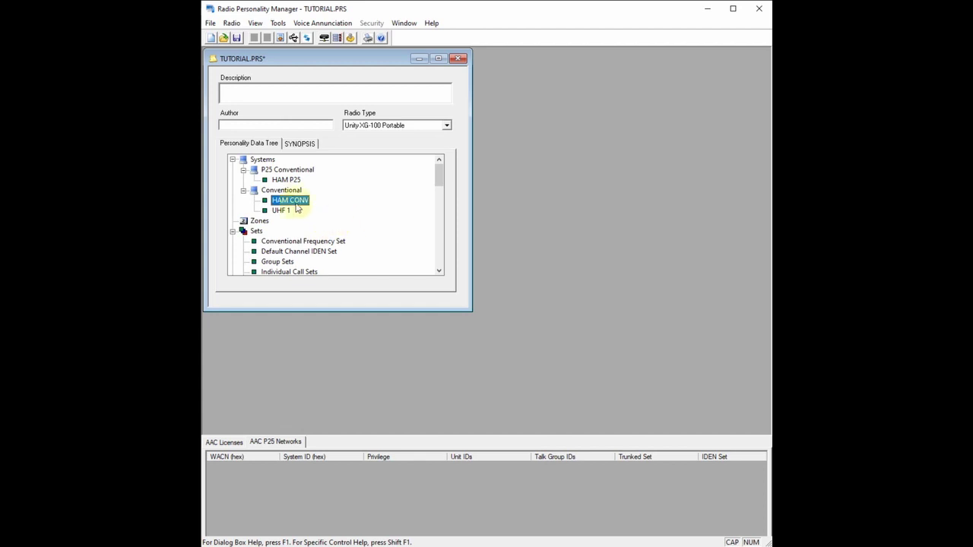
pyautogui.doubleClick(285, 179)
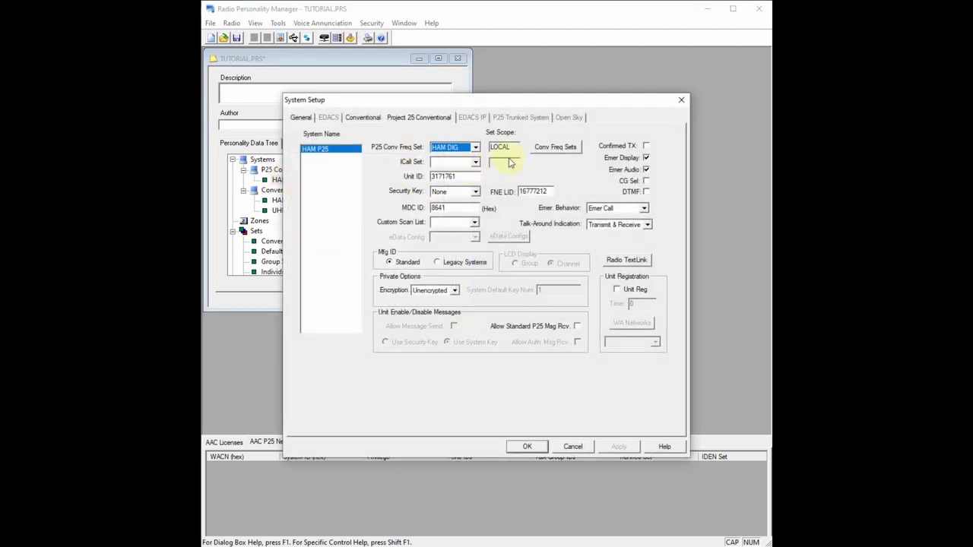
pyautogui.click(541, 149)
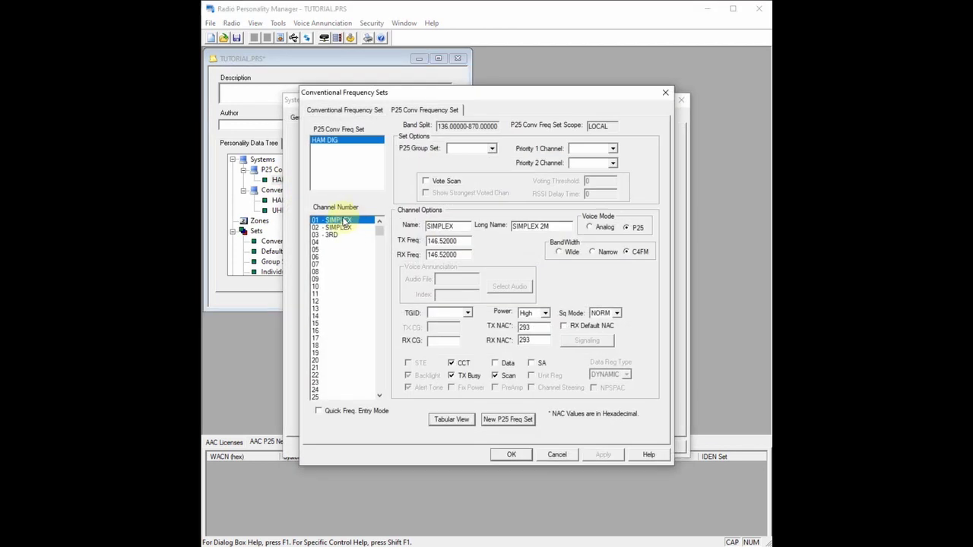
pyautogui.click(343, 227)
pyautogui.click(342, 235)
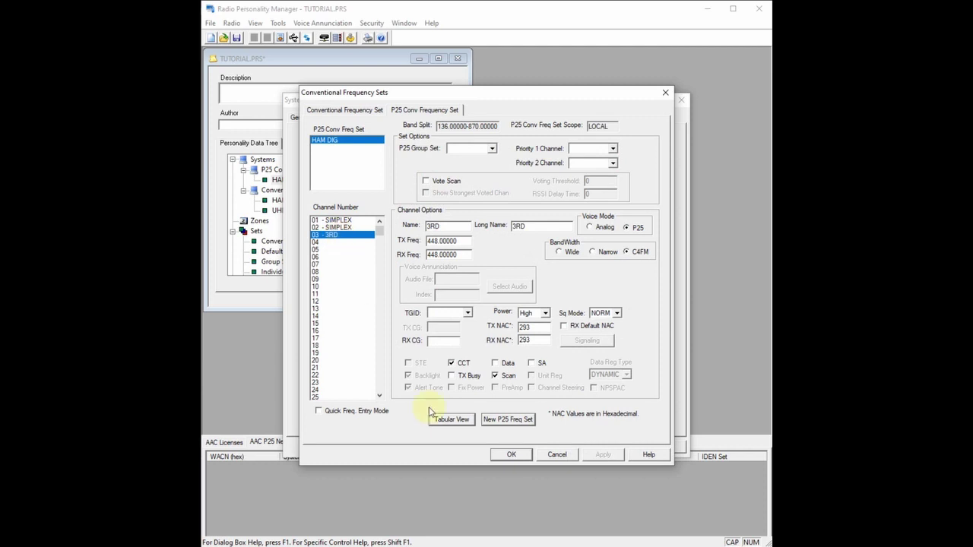
pyautogui.click(511, 454)
pyautogui.click(508, 344)
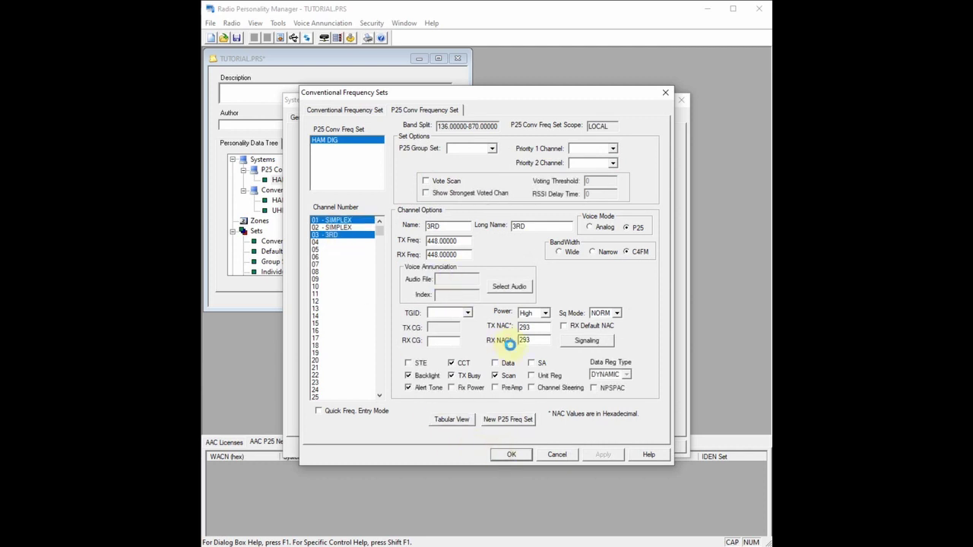
pyautogui.click(556, 454)
pyautogui.click(536, 445)
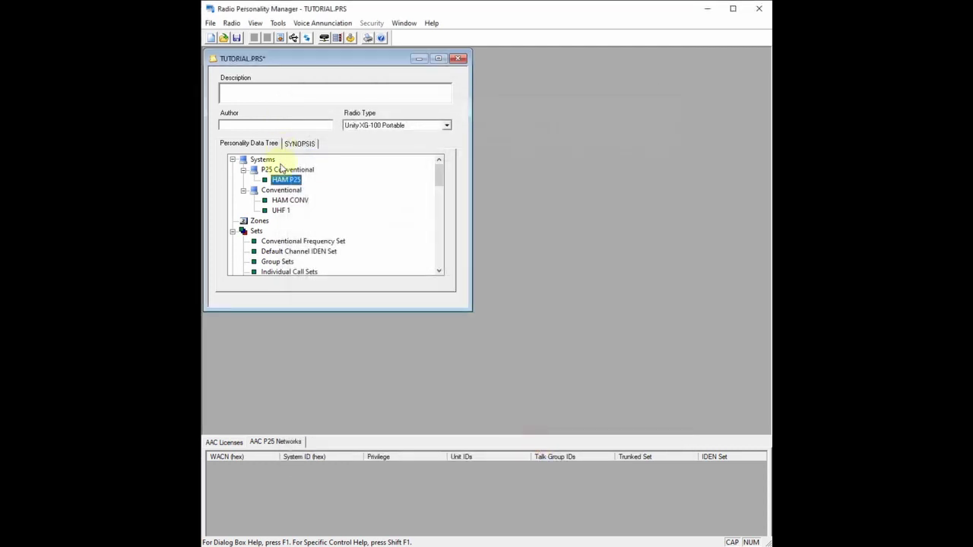
# Collapse the Sets and Options branches, then re-expand Sets to list its set types
pyautogui.click(288, 201)
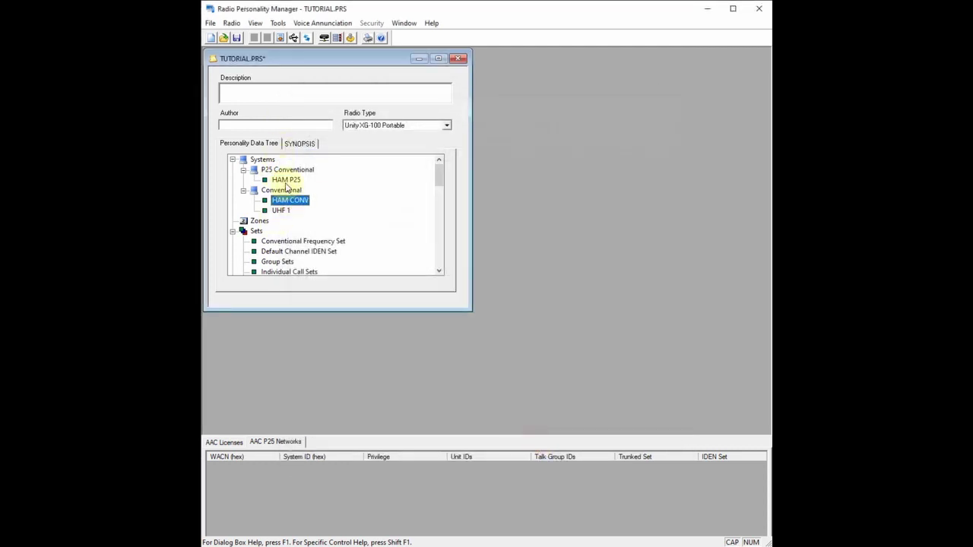
pyautogui.click(287, 181)
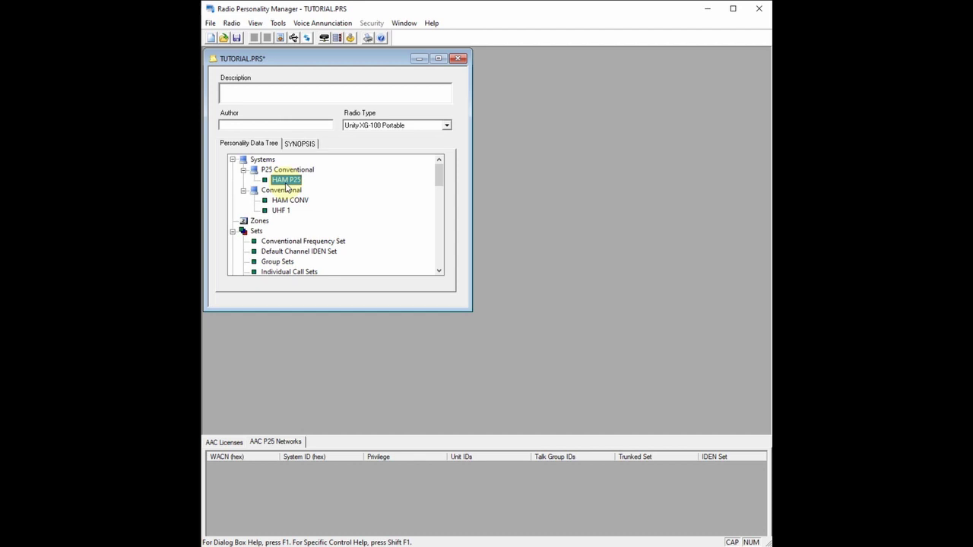
pyautogui.scroll(-2, 380, 200)
pyautogui.scroll(2, 380, 200)
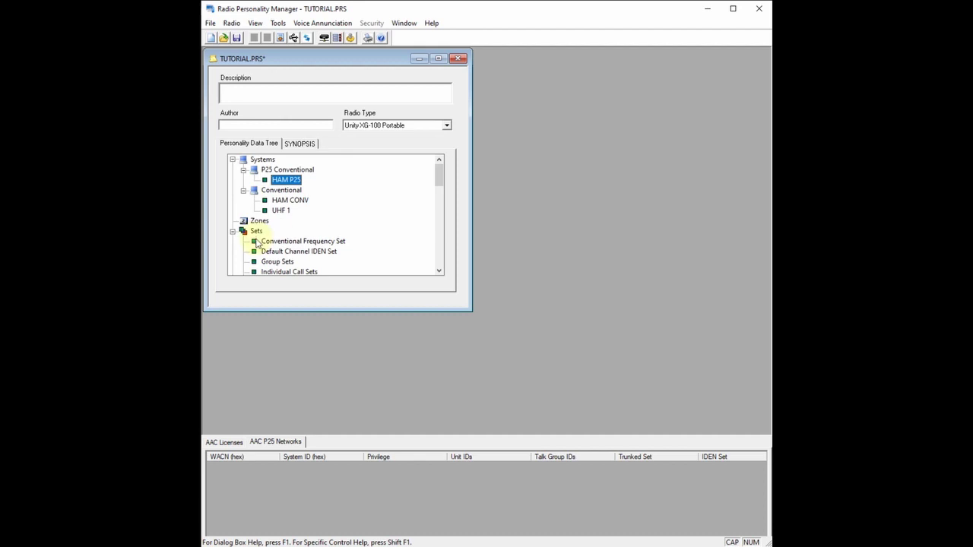
pyautogui.click(233, 231)
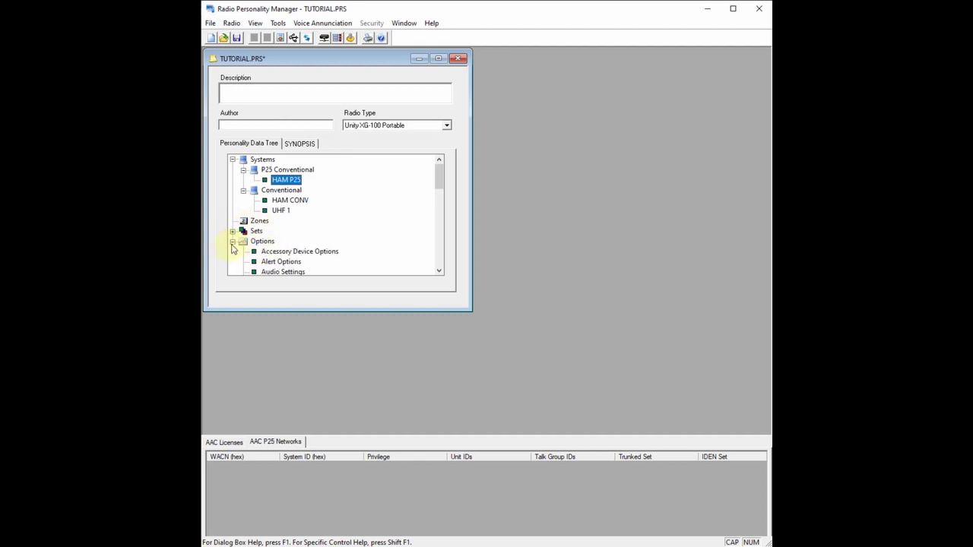
pyautogui.click(232, 241)
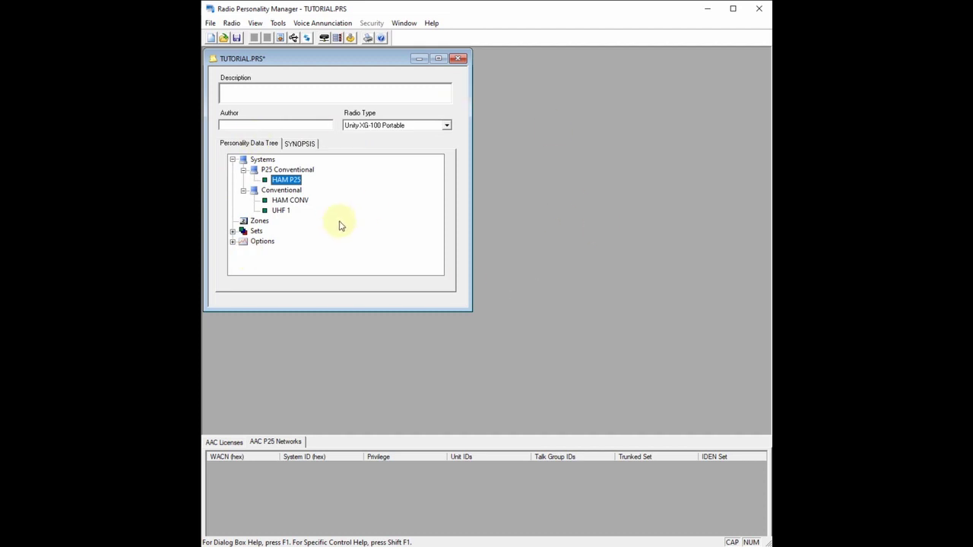
pyautogui.click(380, 233)
pyautogui.click(232, 231)
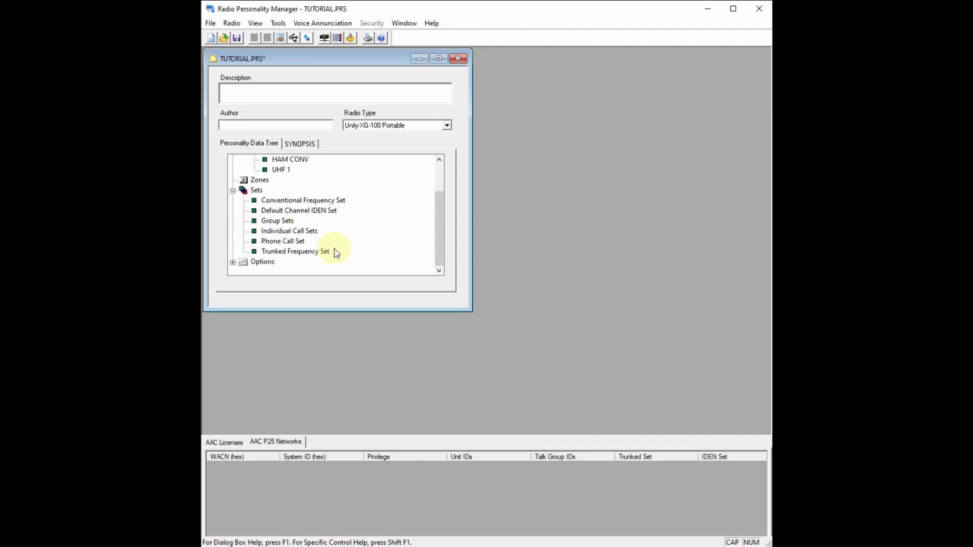
pyautogui.doubleClick(279, 222)
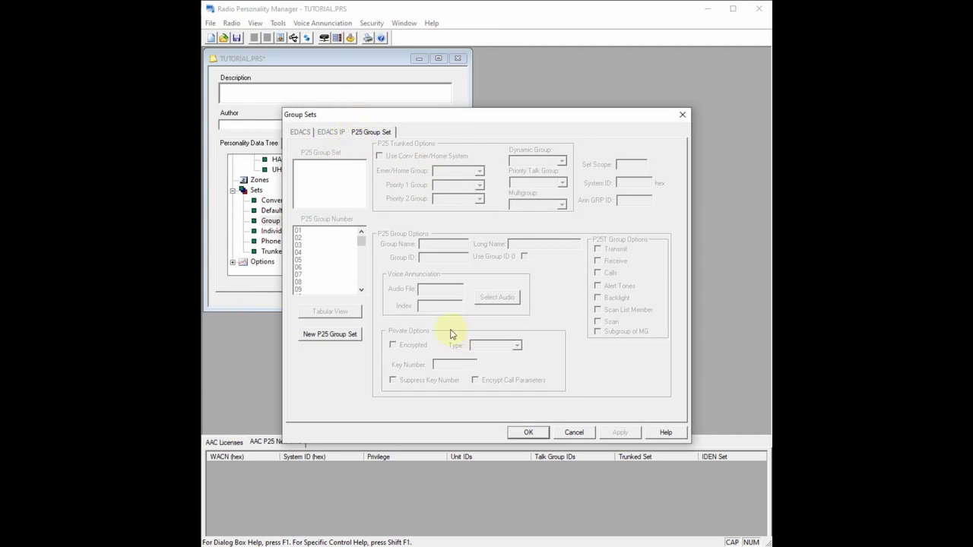
pyautogui.click(575, 432)
pyautogui.scroll(2, 316, 228)
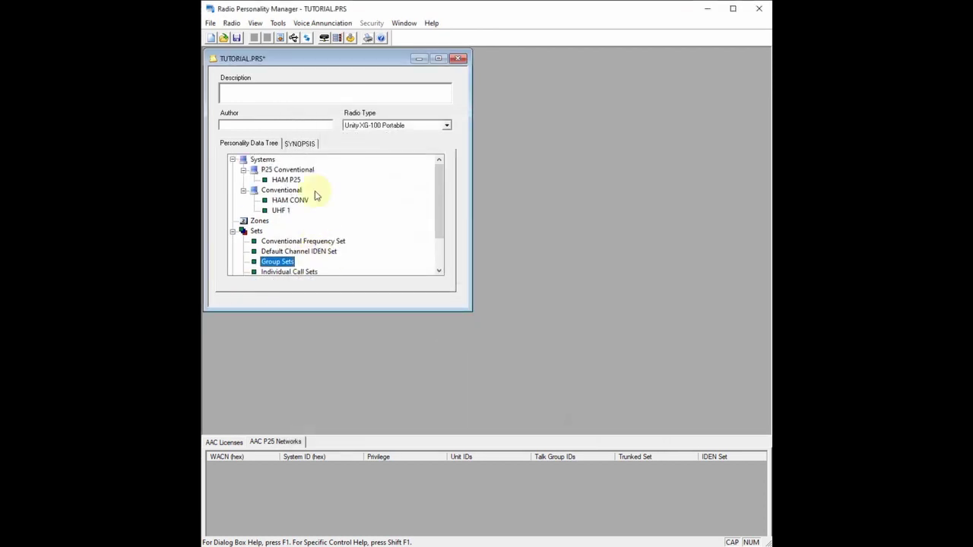
pyautogui.scroll(-2, 376, 218)
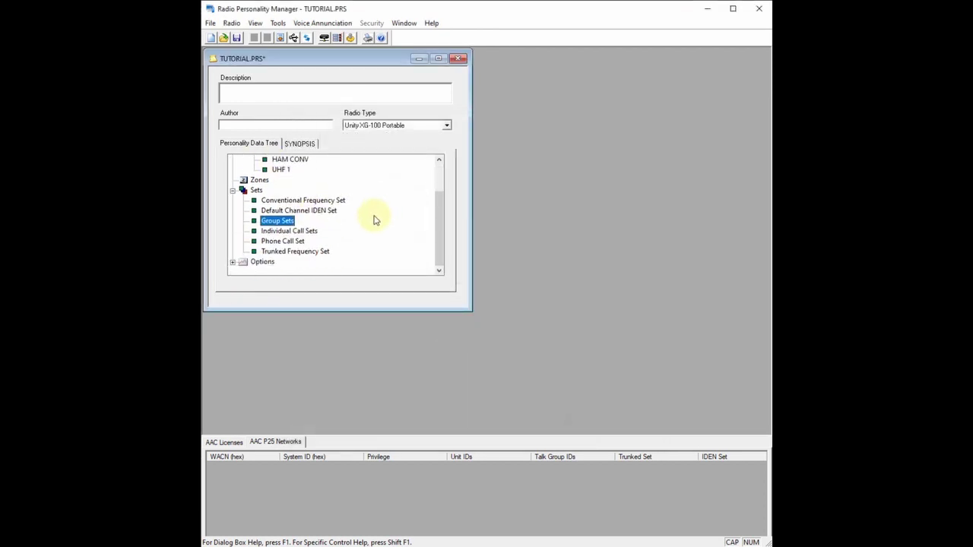
pyautogui.doubleClick(307, 252)
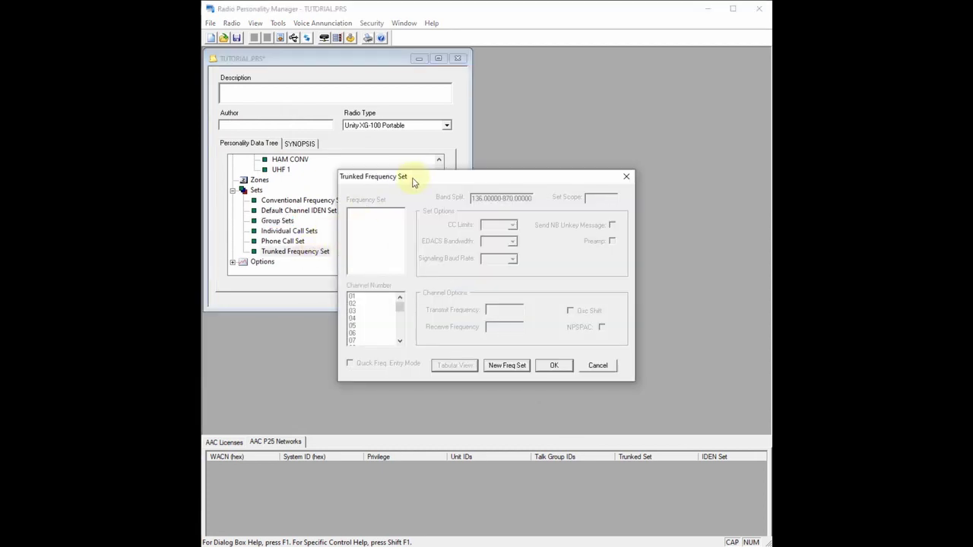
pyautogui.moveTo(426, 182); pyautogui.dragTo(421, 179)
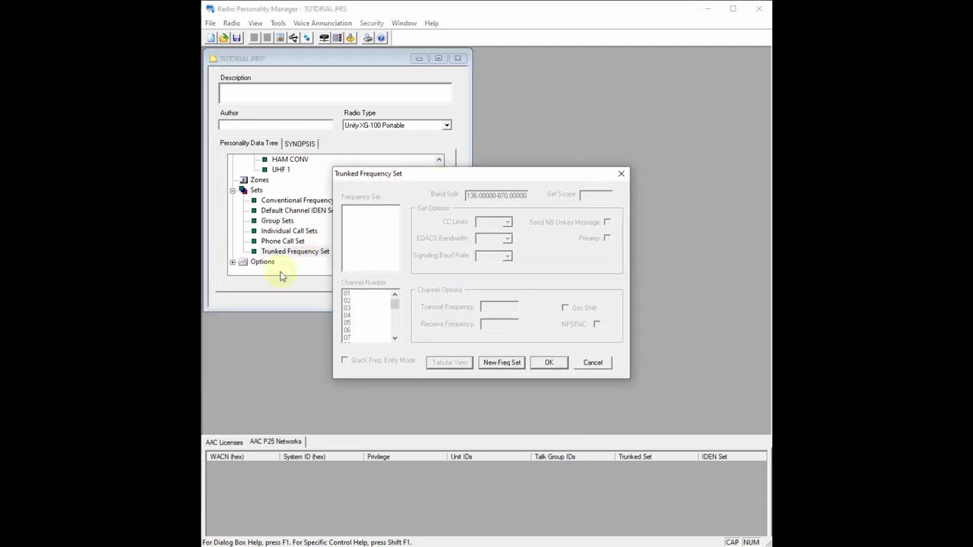
pyautogui.click(592, 364)
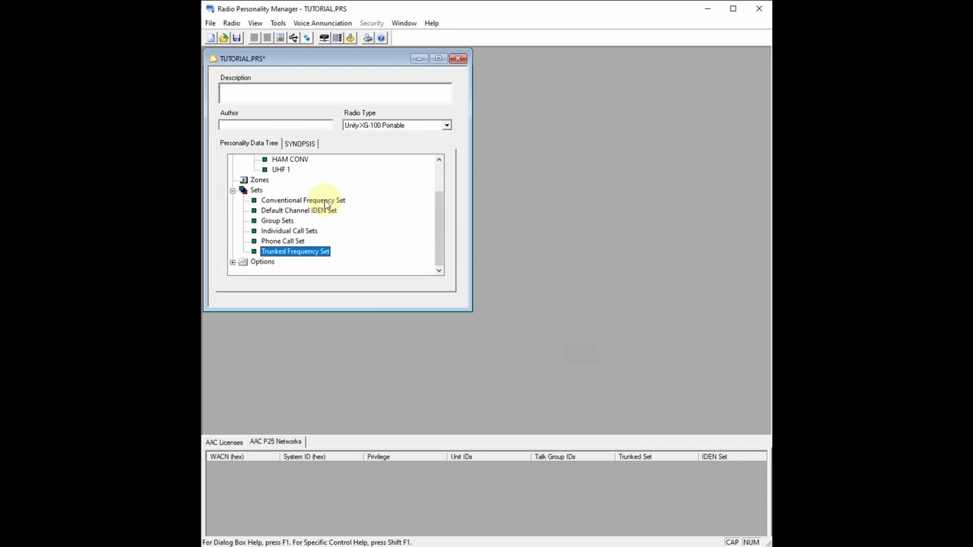
pyautogui.click(352, 60)
pyautogui.click(372, 60)
pyautogui.moveTo(376, 64); pyautogui.dragTo(375, 65)
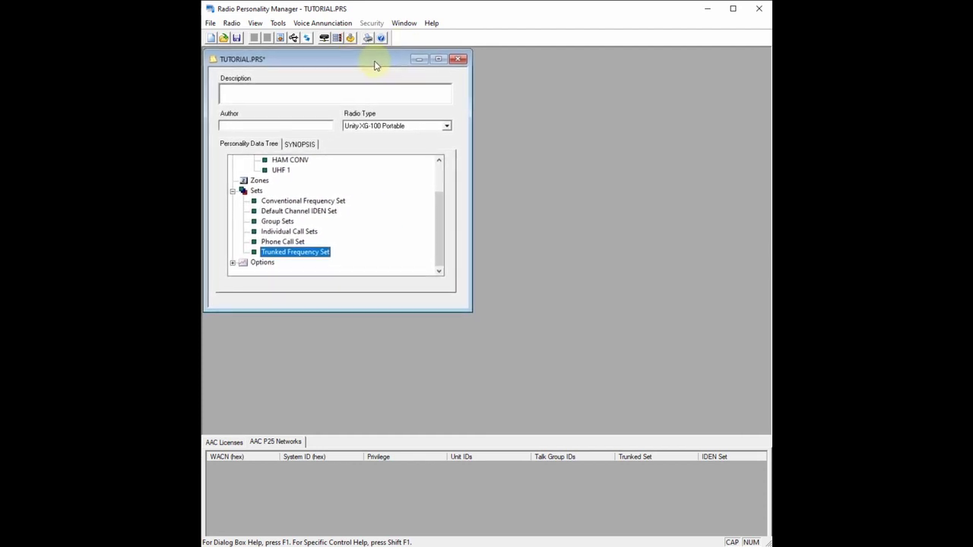